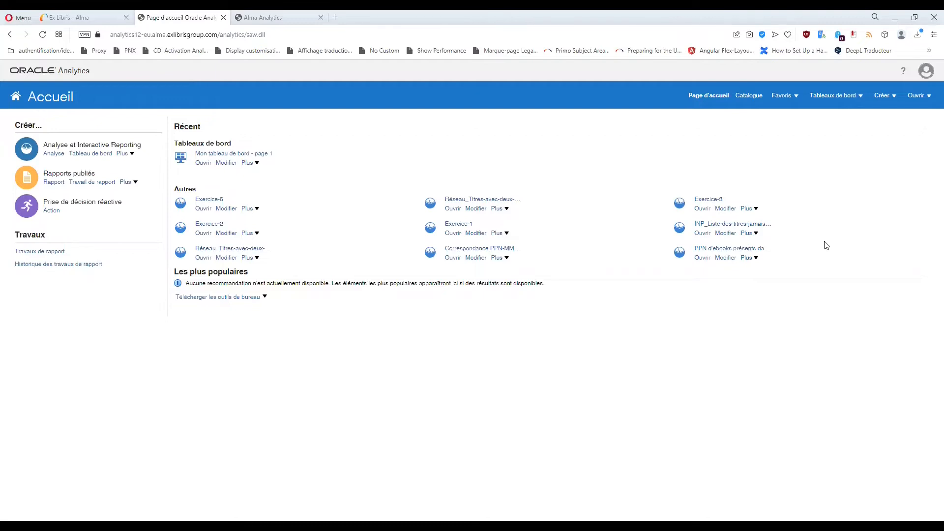
Create a new analysis based on the Fulfillment subject area
left_click(888, 96)
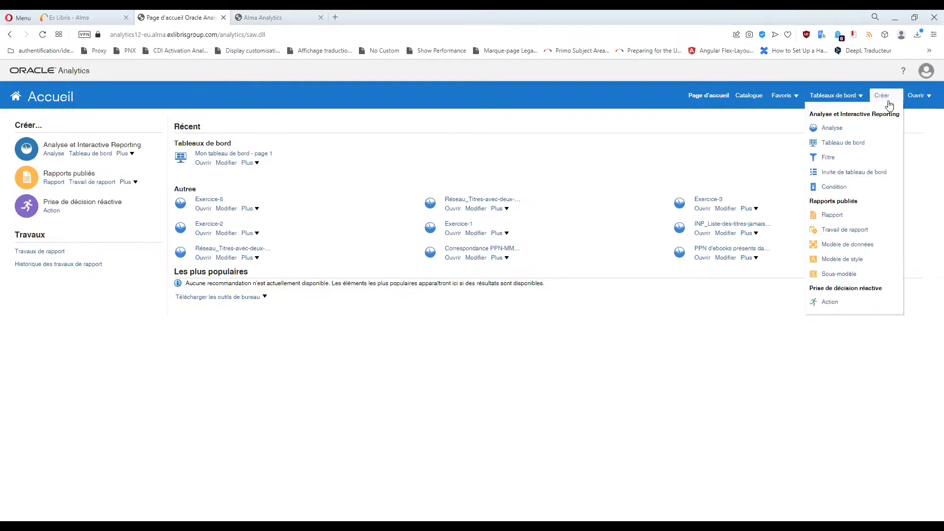
left_click(834, 128)
scroll(837, 186, "down", 8)
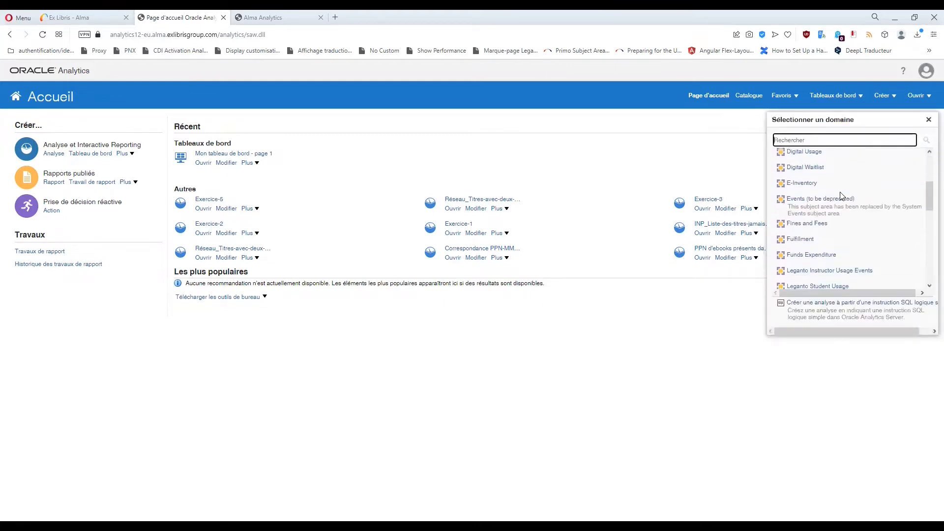
left_click(809, 221)
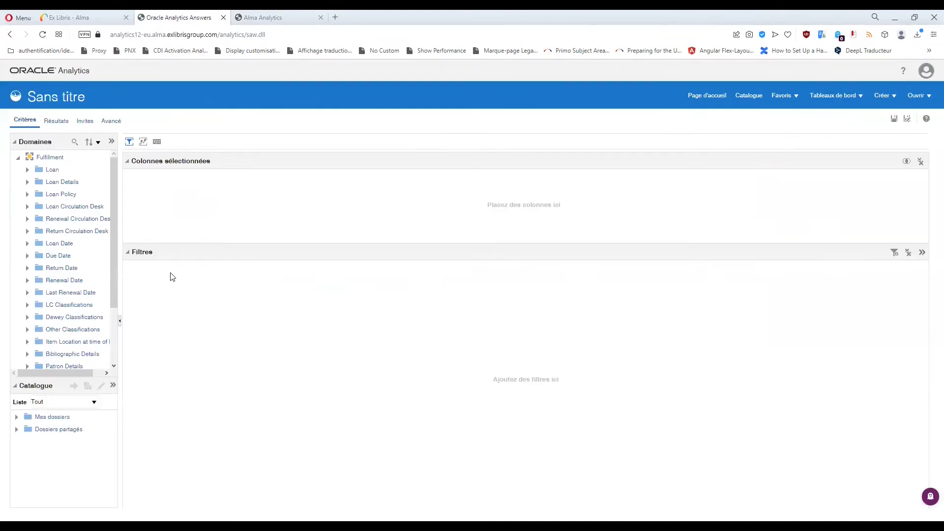
Look over the Fulfillment folders and examine the measures inside the Loan folder
scroll(76, 209, "down", 3)
scroll(77, 209, "up", 3)
left_click(28, 169)
scroll(54, 185, "down", 3)
scroll(55, 186, "up", 3)
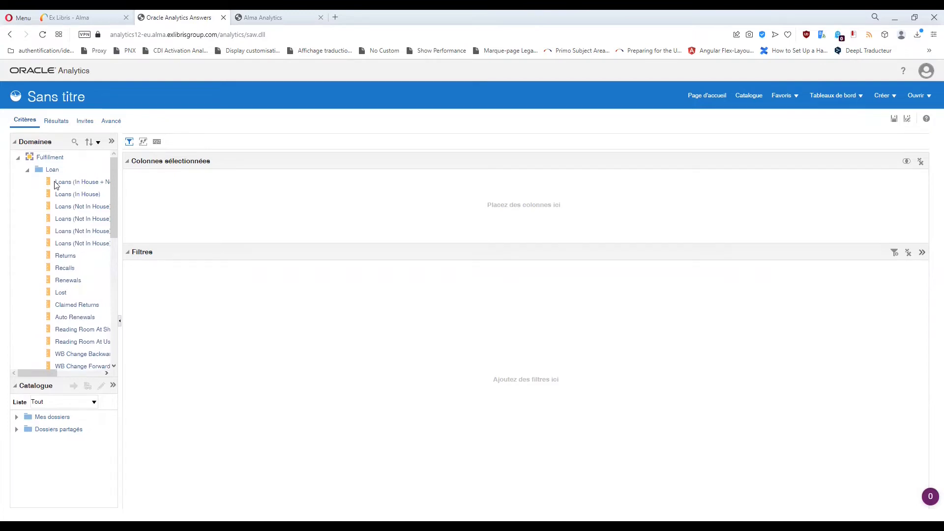
left_click(53, 184)
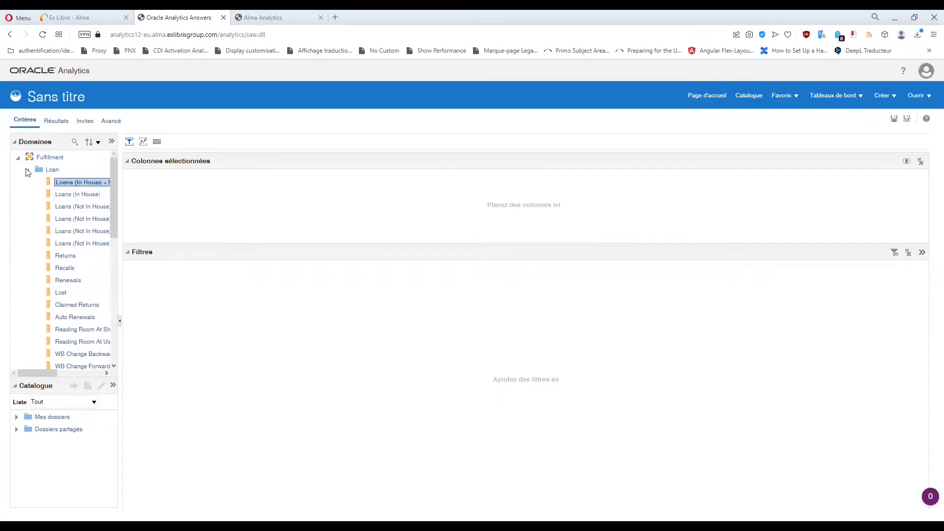
Examine the fields of the Loan Details folder, such as Call Number, and collapse both the Loan Details and Loan folders
scroll(27, 197, "down", 5)
left_click(28, 244)
scroll(31, 246, "down", 2)
scroll(30, 246, "down", 3)
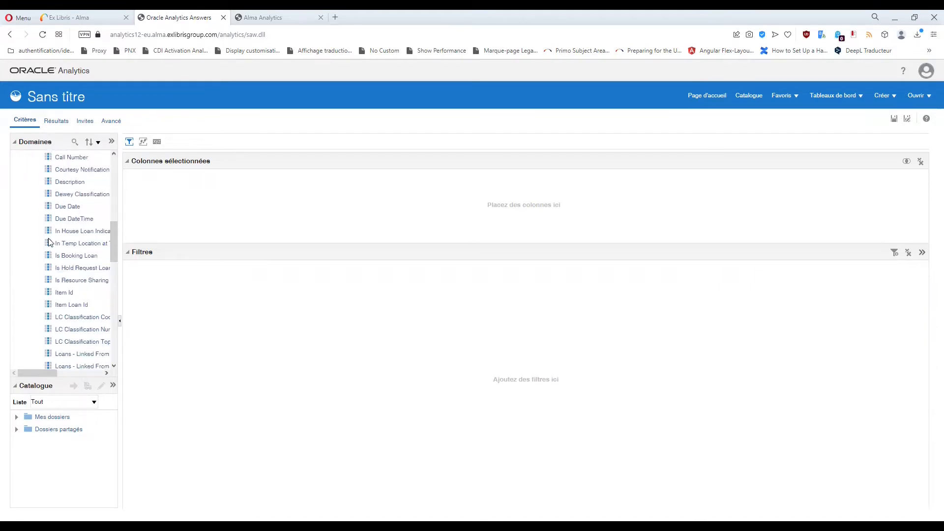
left_click(57, 233)
scroll(69, 255, "up", 8)
scroll(69, 256, "down", 4)
left_click(55, 256)
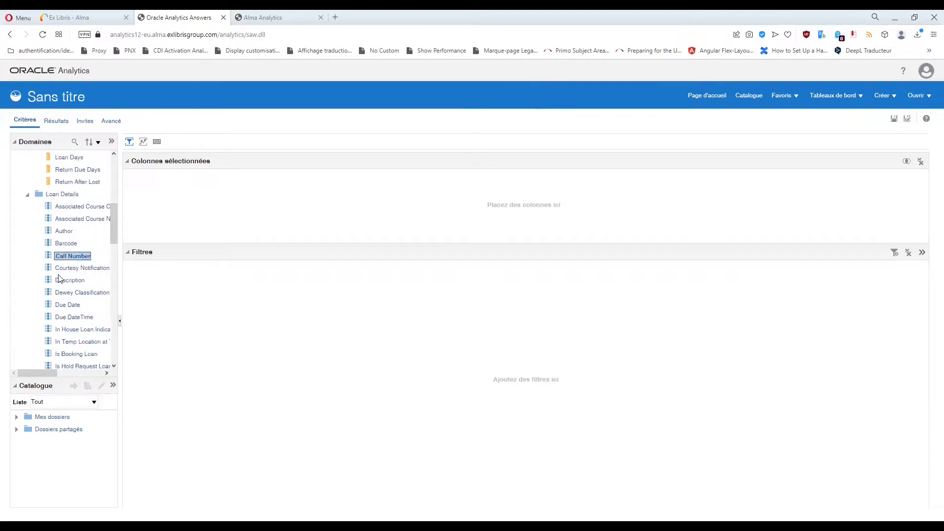
scroll(59, 278, "up", 10)
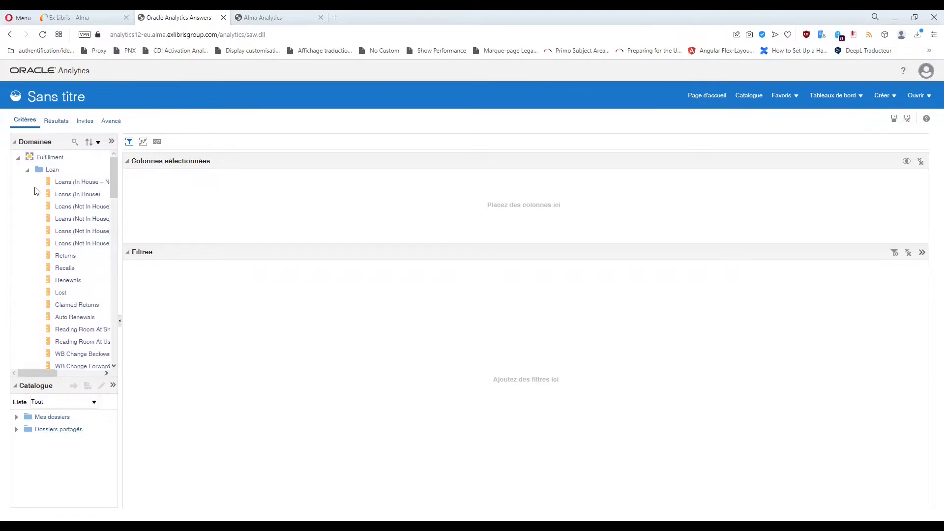
left_click(27, 170)
left_click(26, 182)
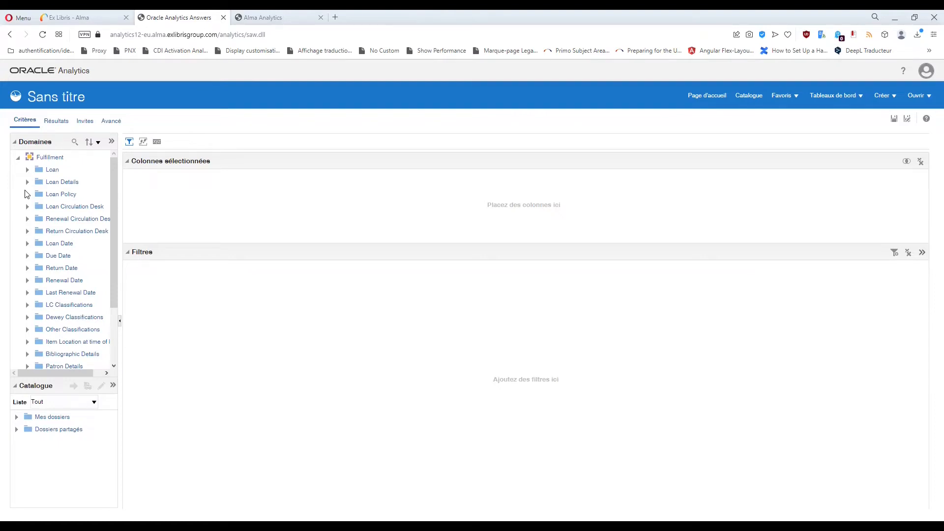
Expand the Loan folder again and widen the subject area tree so its measure names are easier to read
left_click(27, 169)
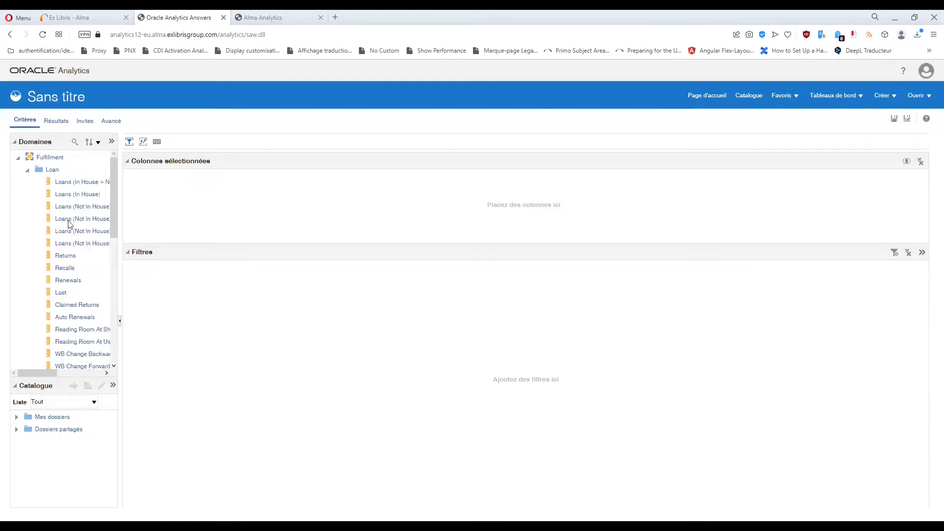
scroll(79, 227, "down", 3)
scroll(90, 232, "up", 3)
left_click_drag(123, 231, 183, 226)
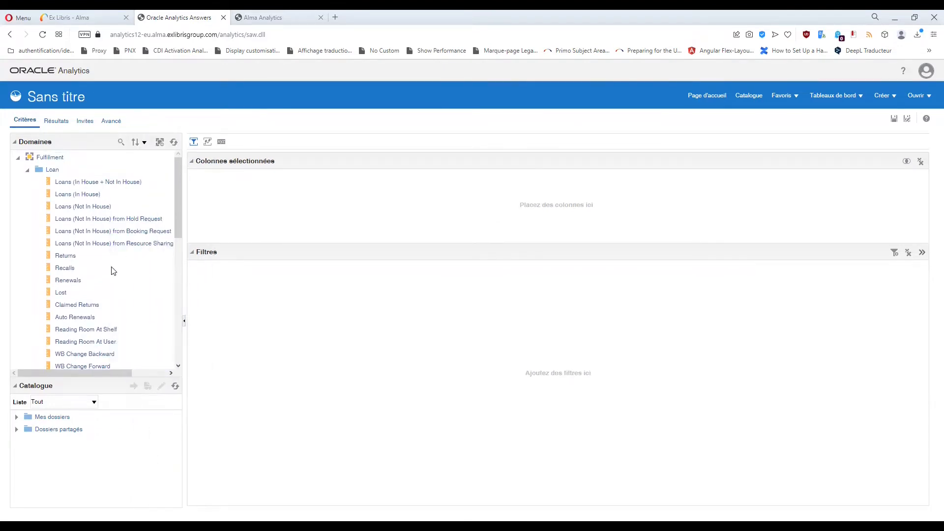
scroll(112, 270, "down", 3)
scroll(112, 270, "up", 3)
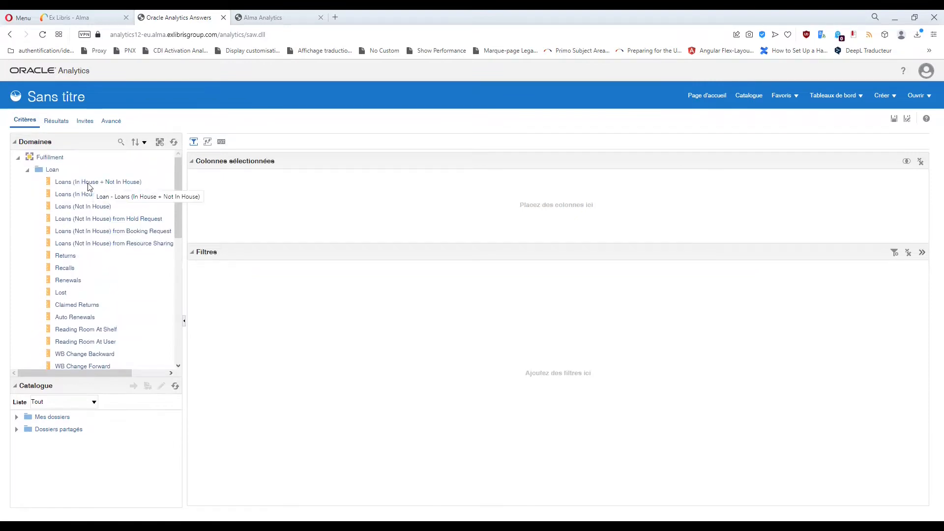
Go through the six Loans measures at the start of the Loan folder and widen the subject area tree further
left_click(81, 232)
left_click(84, 246)
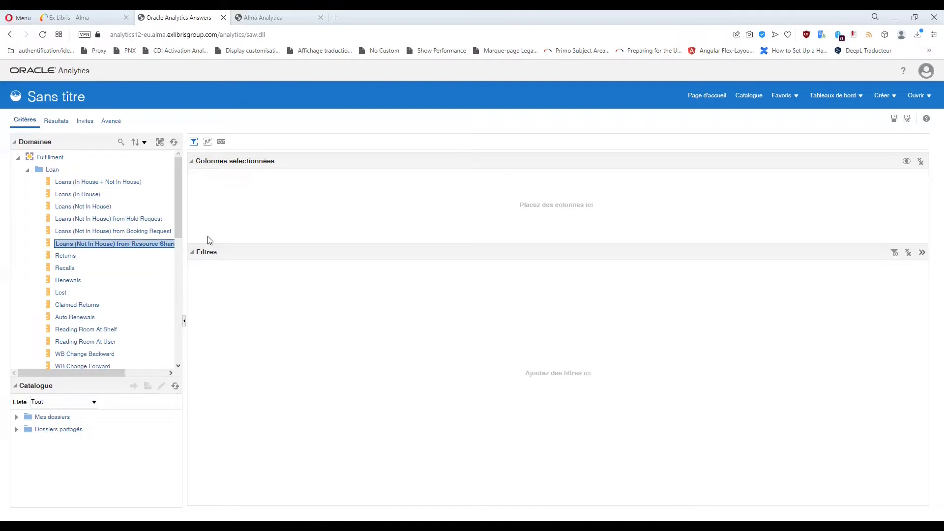
left_click(81, 184)
left_click(81, 195)
left_click(79, 208)
left_click(81, 220)
left_click(80, 233)
left_click(80, 245)
left_click(75, 182)
left_click_drag(183, 194, 217, 199)
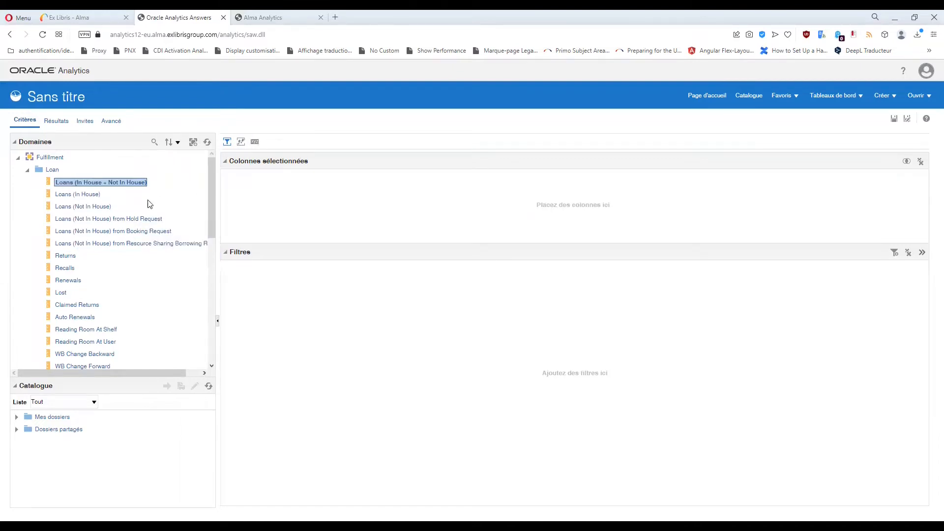
Compare the Loans (In House) and Loans (Not In House) measures with the combined Loans (In House + Not In House) measure
left_click(89, 193)
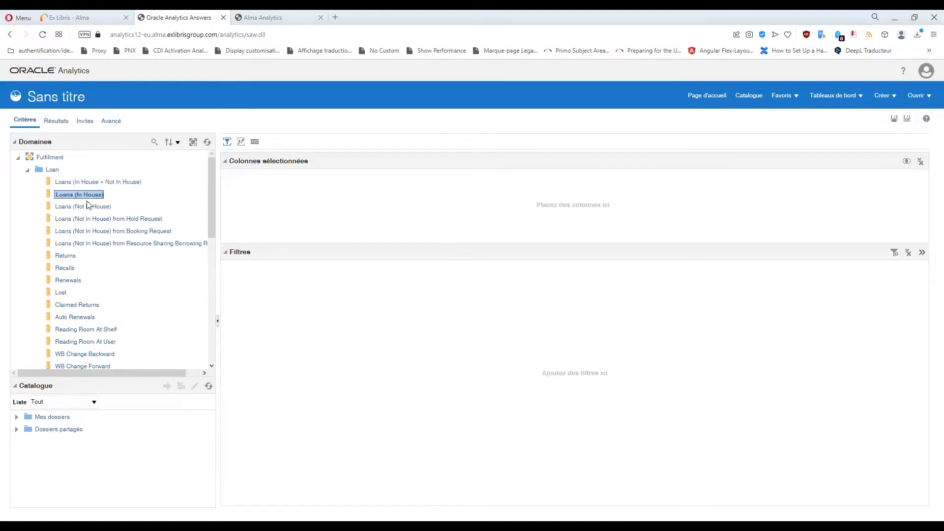
left_click(88, 207)
left_click(82, 195)
left_click(81, 183)
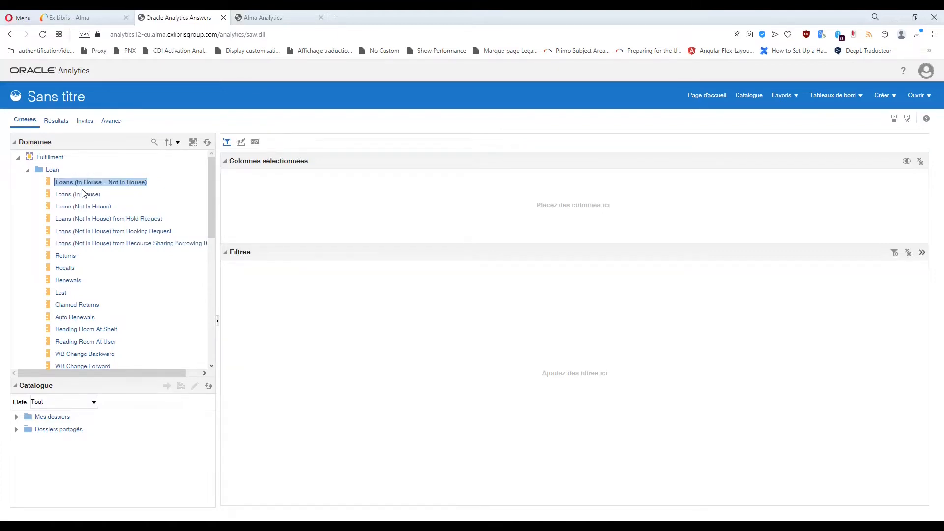
left_click(86, 196)
left_click(86, 207)
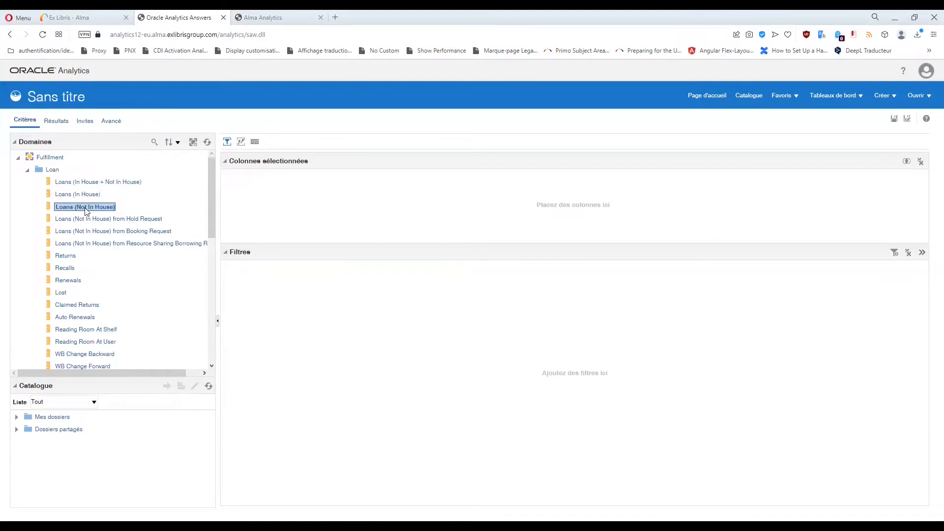
left_click(82, 196)
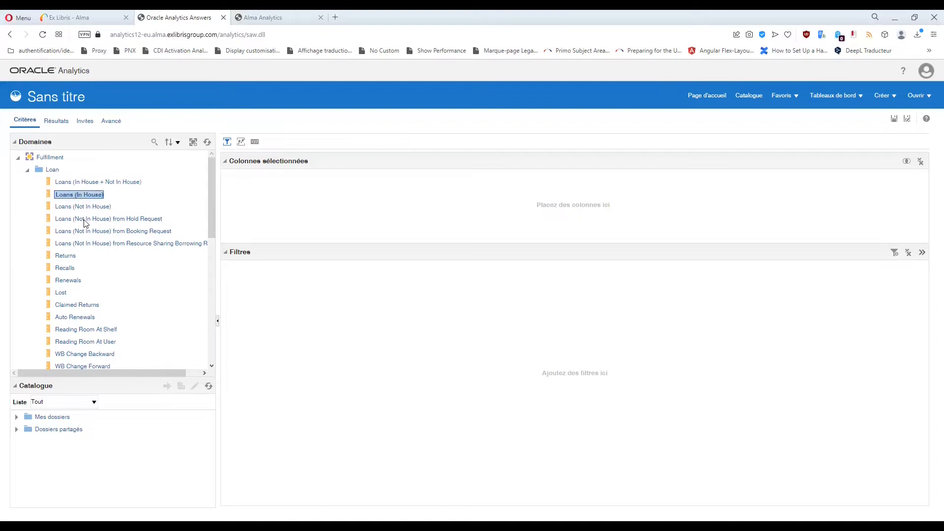
left_click(84, 207)
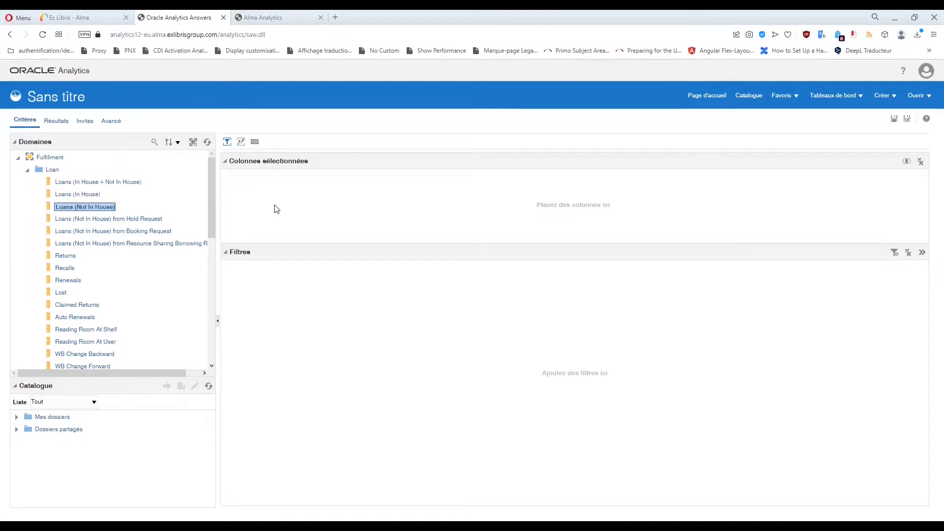
left_click(97, 196)
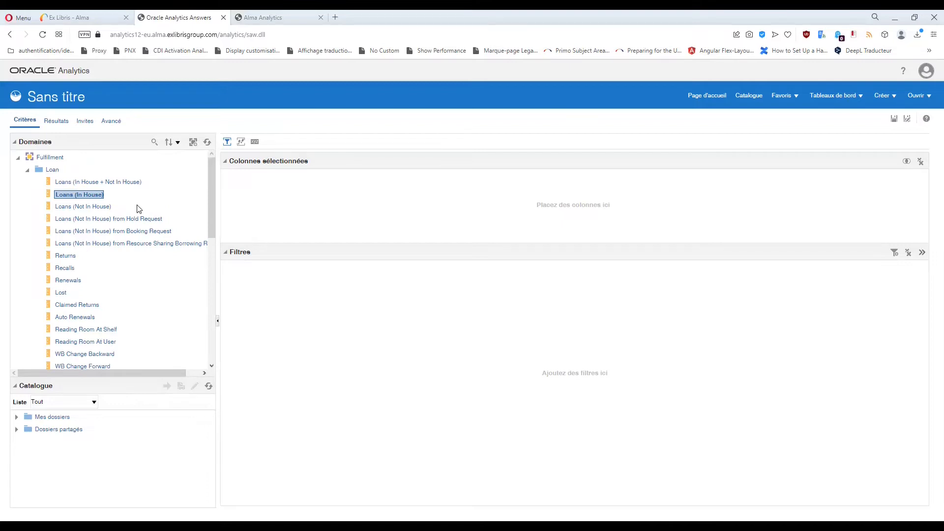
left_click(77, 207)
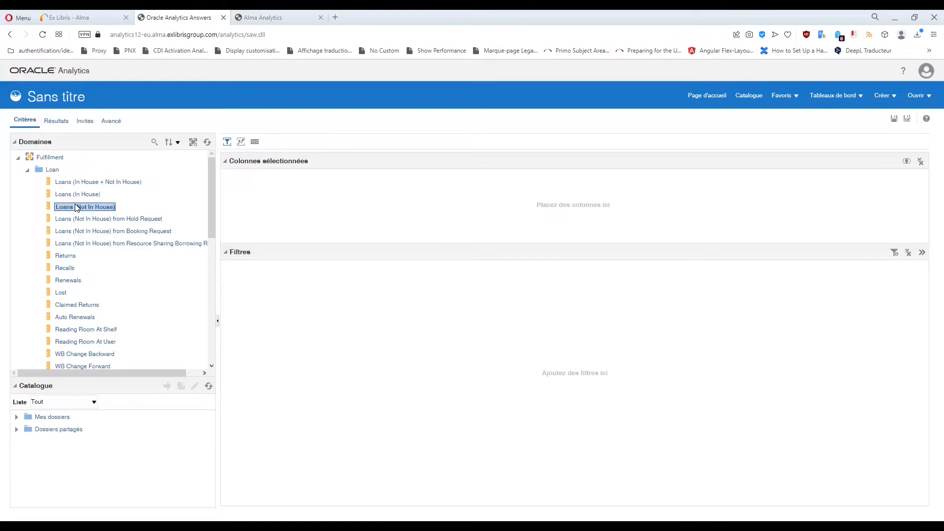
Examine the Loans (Not In House) measures from Hold, Booking and Resource Sharing Borrowing Requests, widening the tree to fit their full names
left_click(107, 219)
left_click(109, 231)
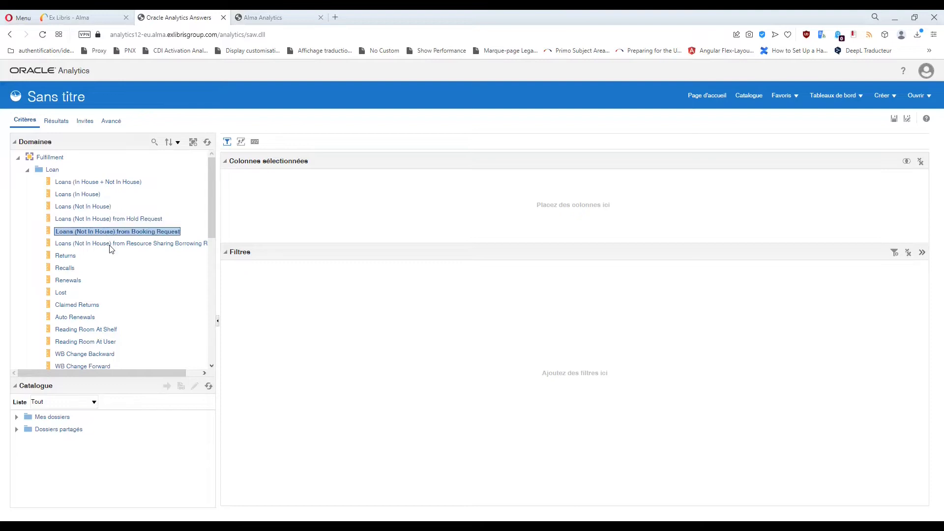
left_click(110, 244)
left_click(108, 219)
left_click(109, 231)
left_click(111, 243)
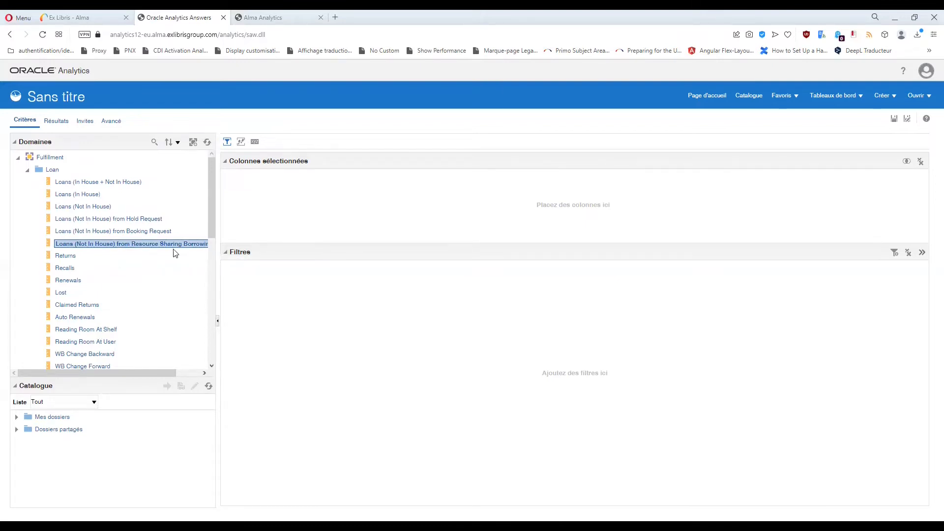
left_click_drag(223, 249, 250, 248)
left_click(150, 221)
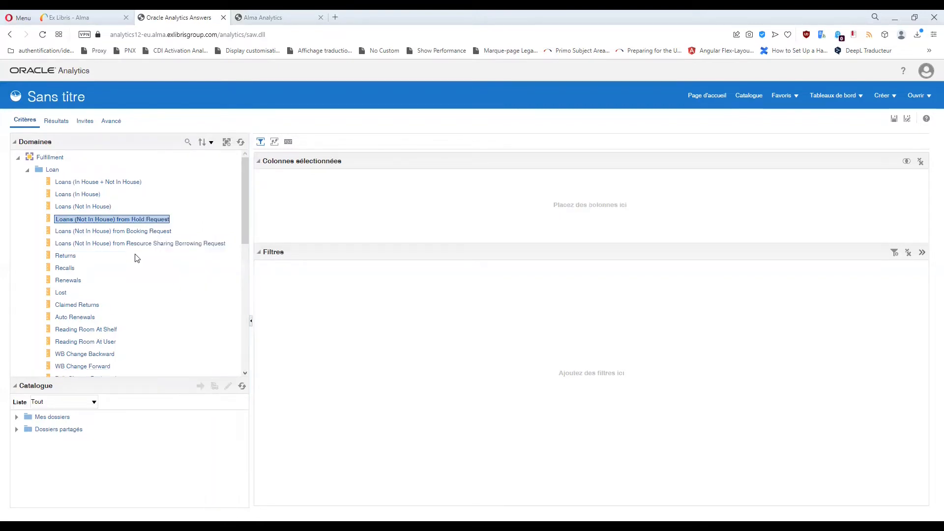
left_click(135, 233)
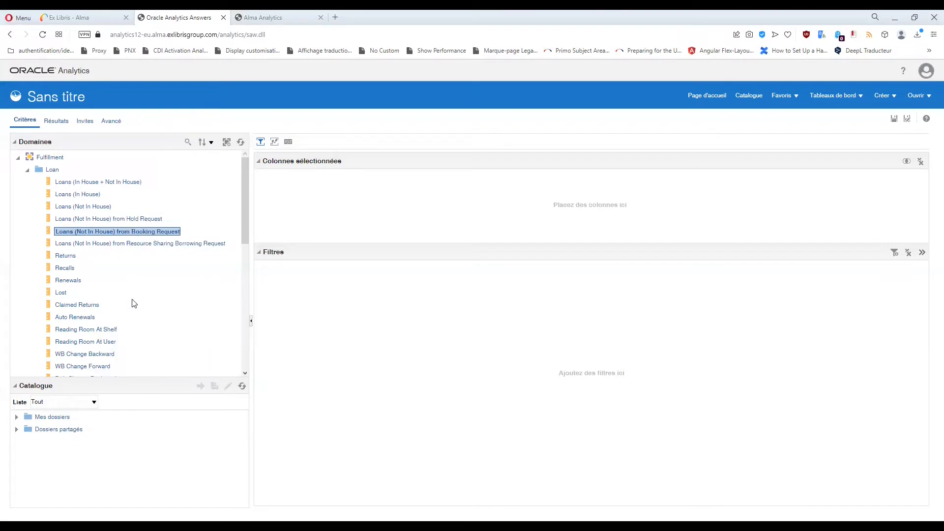
left_click_drag(258, 285, 288, 284)
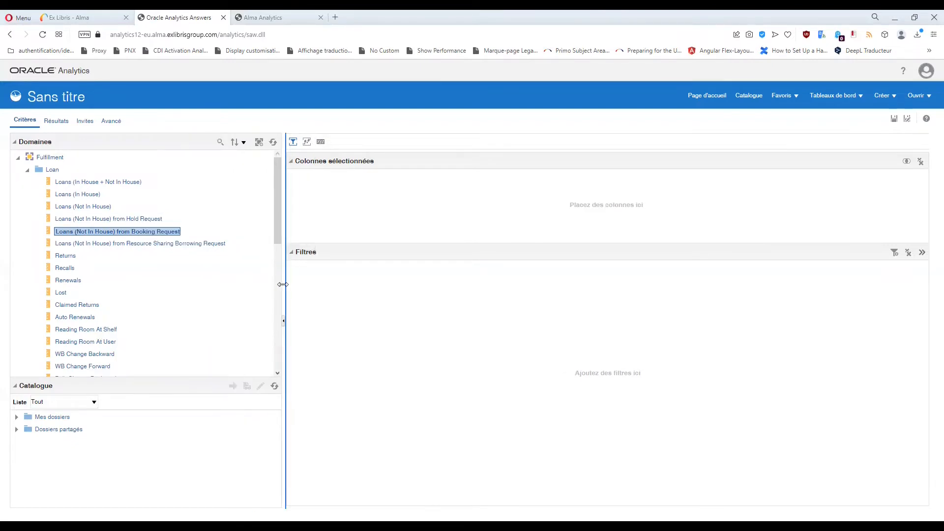
left_click(86, 207)
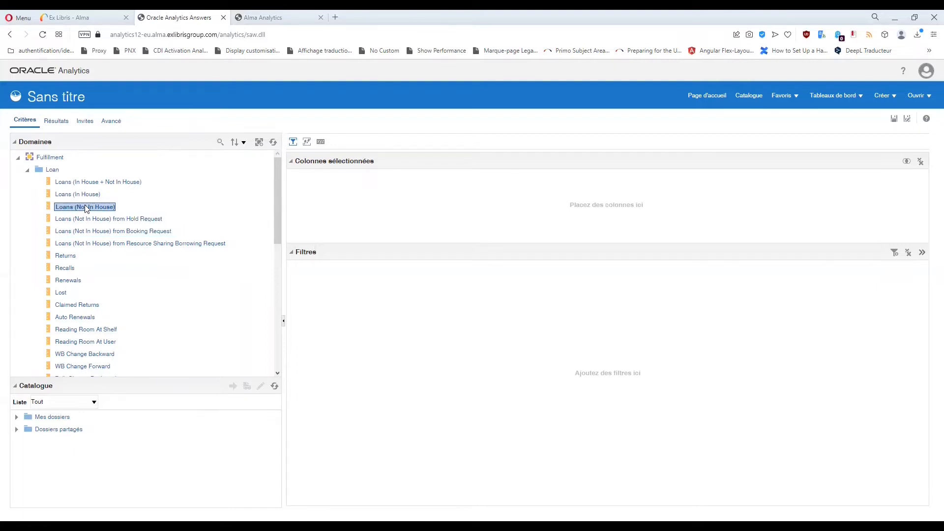
Examine the Returns, Recalls, Renewals, Lost and Claimed Returns measures one after another
left_click(69, 257)
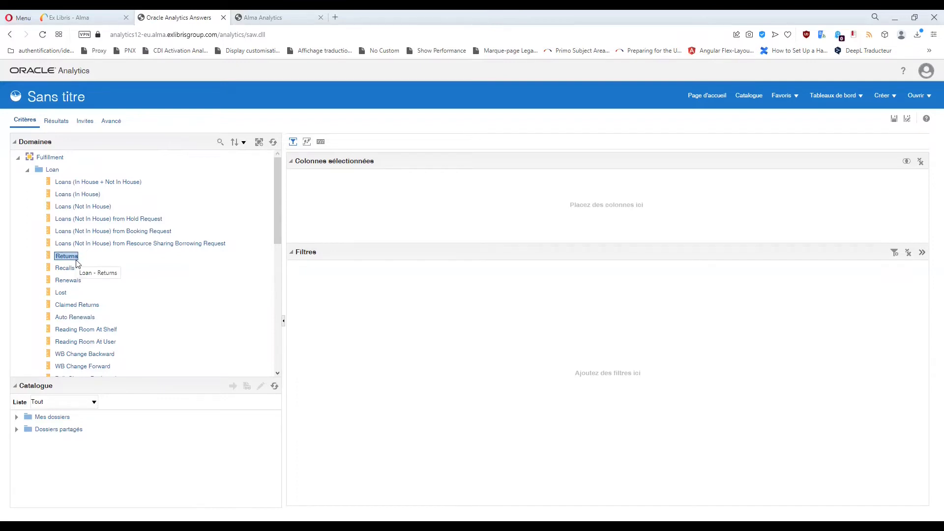
left_click(66, 268)
left_click(66, 284)
left_click(66, 294)
key("Down")
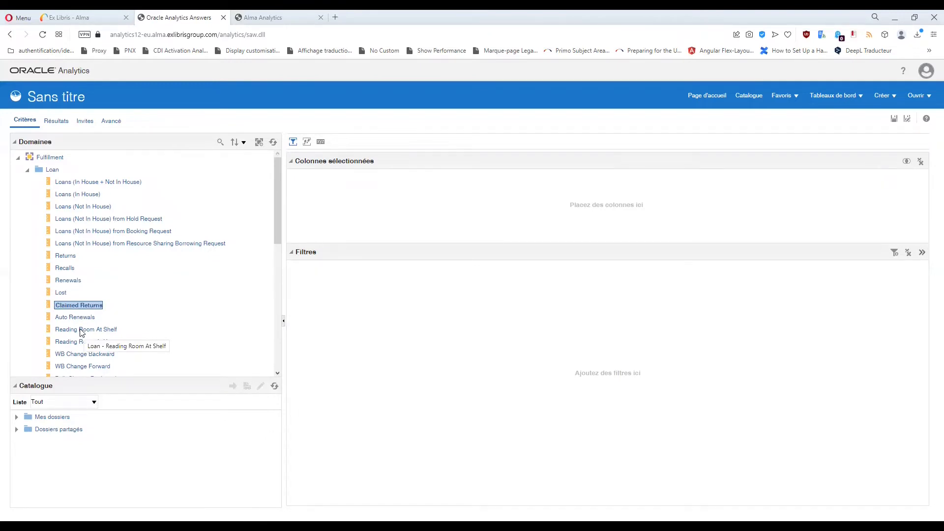
Compare the Auto Renewals measure with the Renewals measure in the Loan folder
scroll(82, 333, "down", 1)
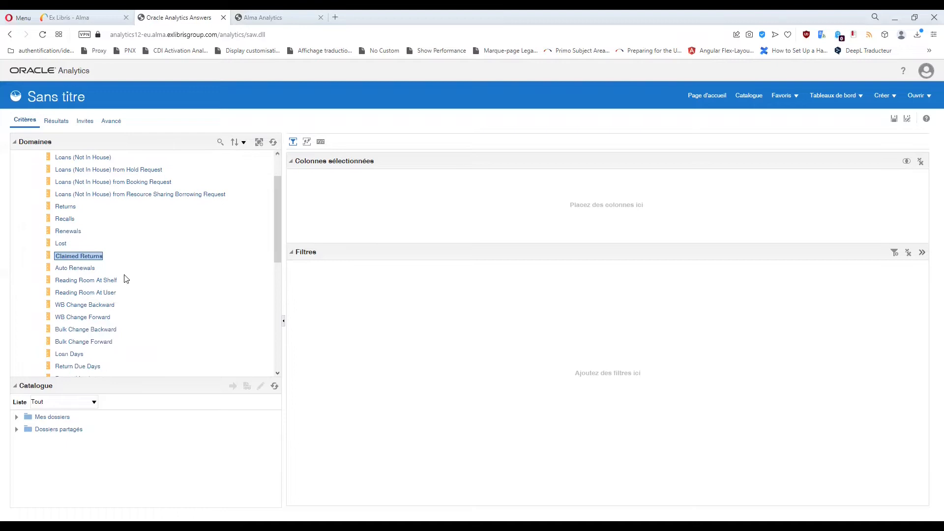
left_click(87, 270)
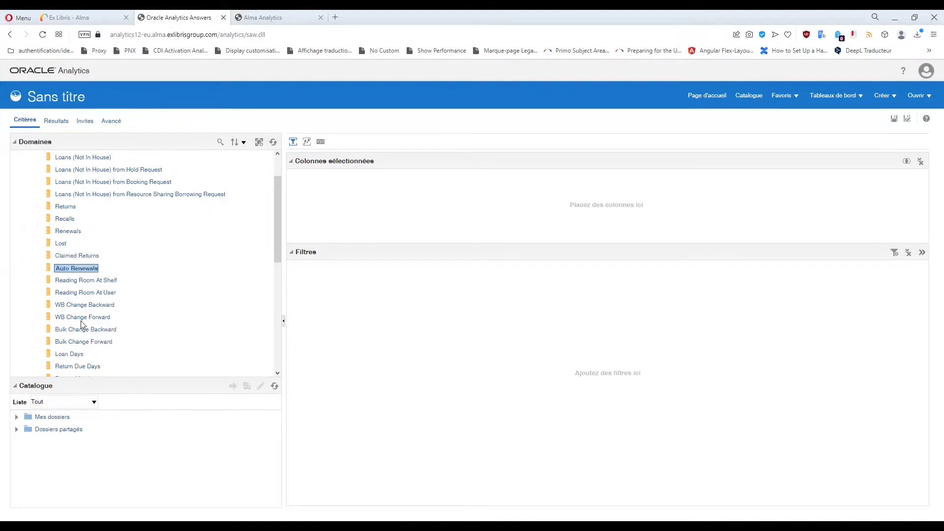
left_click(71, 232)
left_click(74, 270)
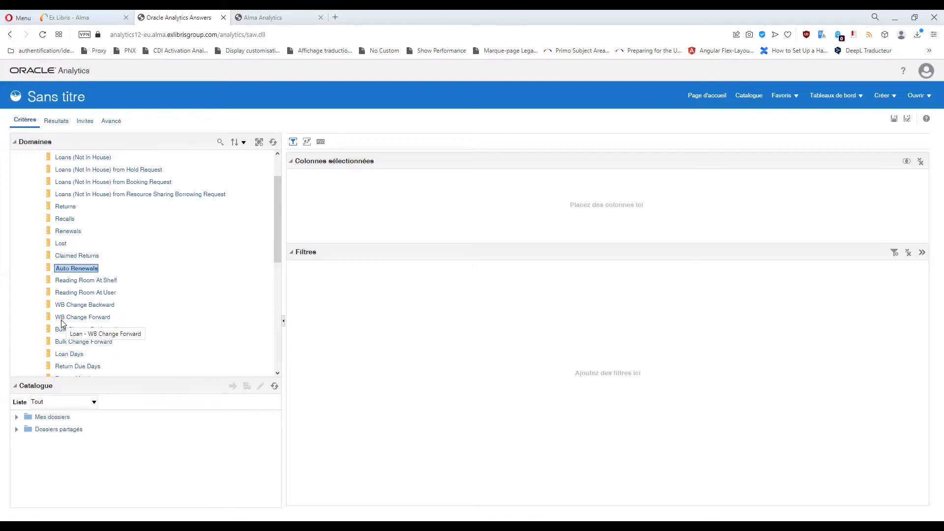
Compare the Reading Room At Shelf and Reading Room At User measures, and refer back to Loans (In House)
left_click(101, 281)
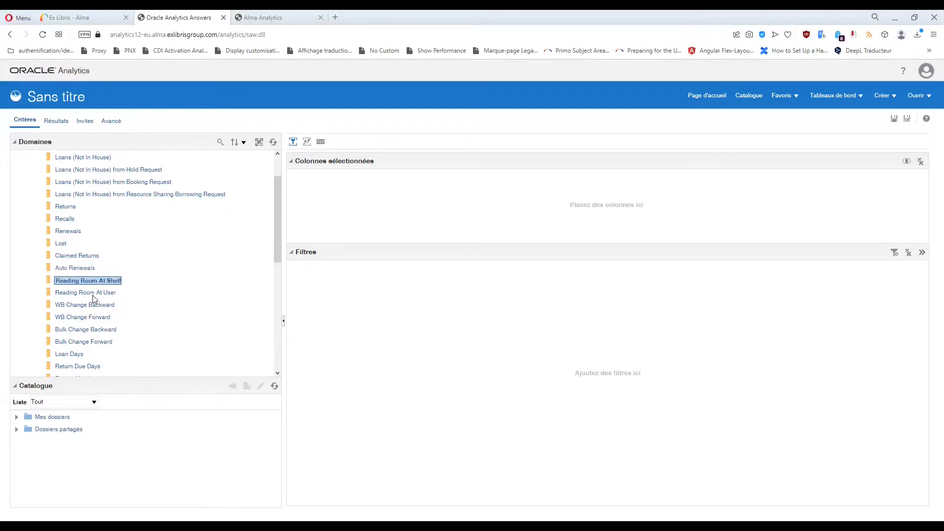
left_click(94, 294)
left_click(92, 282)
left_click(94, 294)
left_click(87, 282)
left_click(90, 292)
left_click(83, 282)
left_click(97, 293)
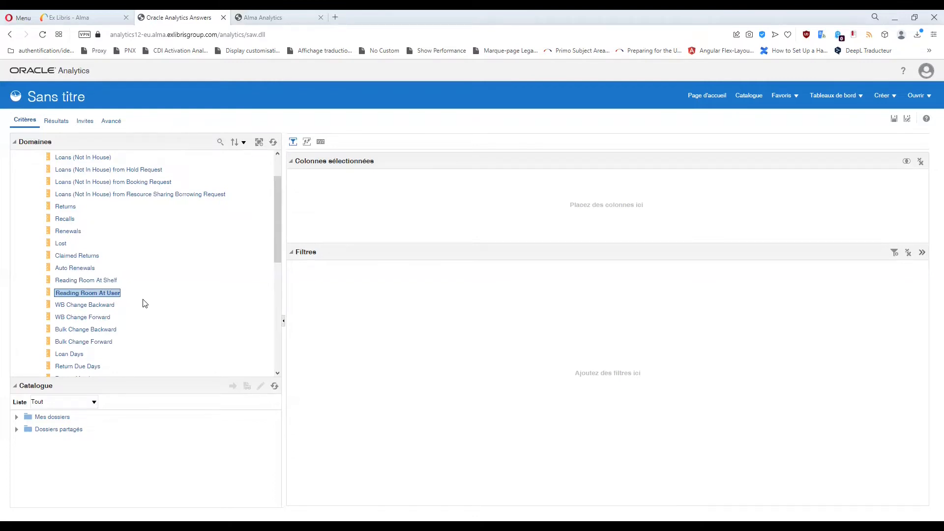
scroll(99, 192, "up", 2)
left_click(95, 196)
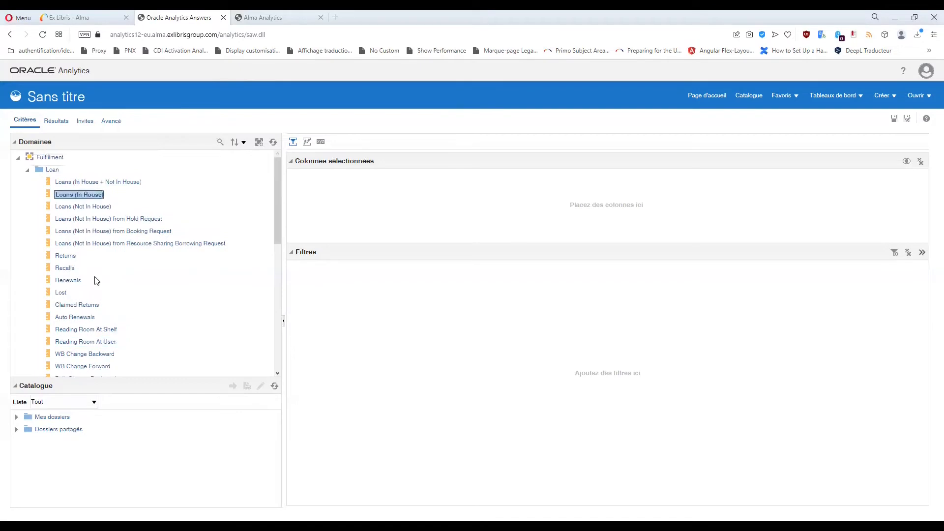
Examine the WB Change Backward, WB Change Forward, Bulk Change Backward and Bulk Change Forward measures in the Loan folder
scroll(98, 295, "down", 1)
left_click(87, 305)
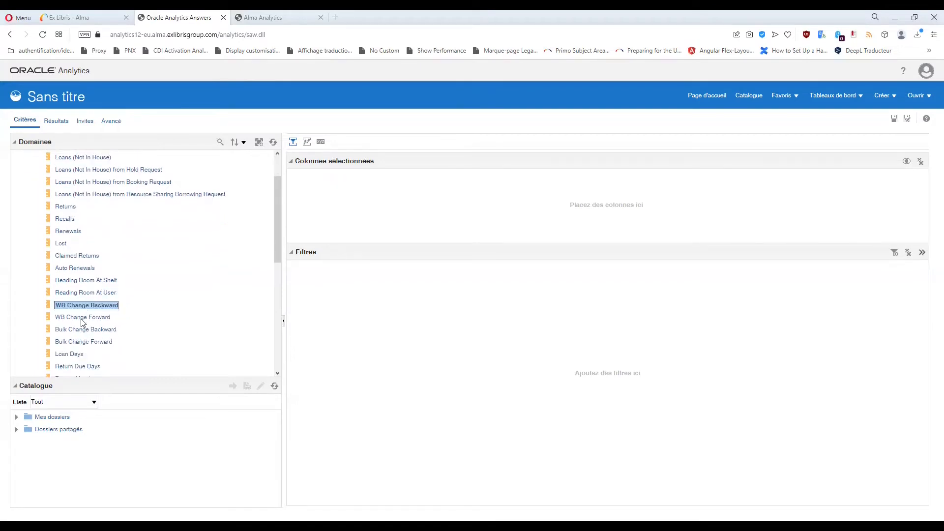
left_click(82, 318)
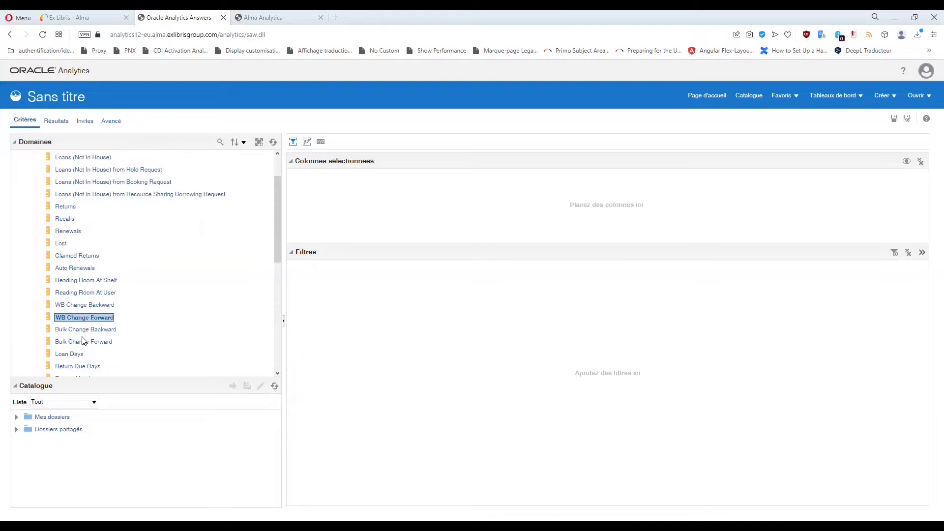
left_click(83, 333)
left_click(60, 308)
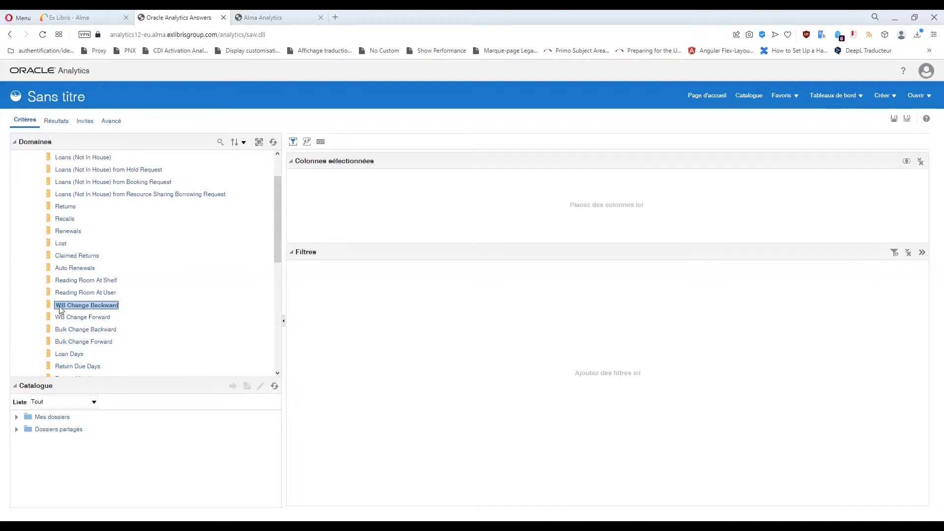
left_click(64, 331)
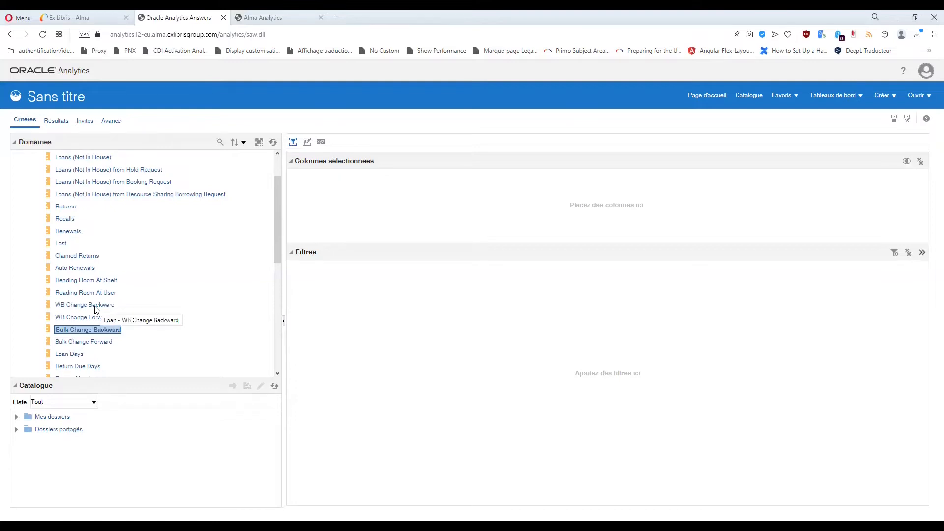
left_click(95, 309)
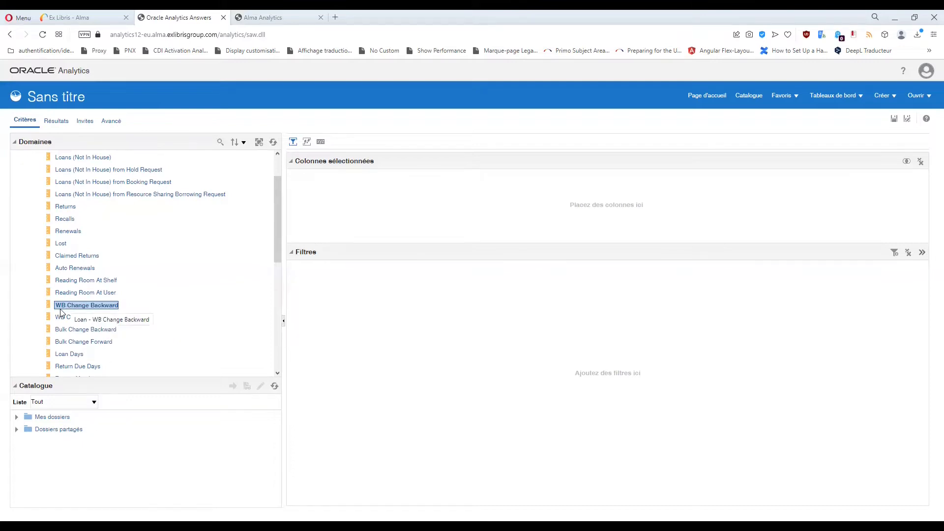
left_click(62, 331)
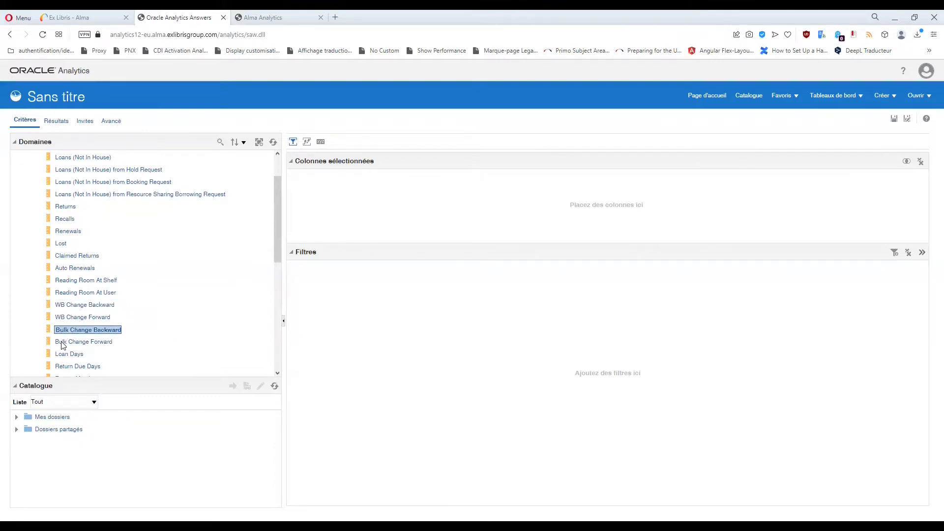
left_click(62, 342)
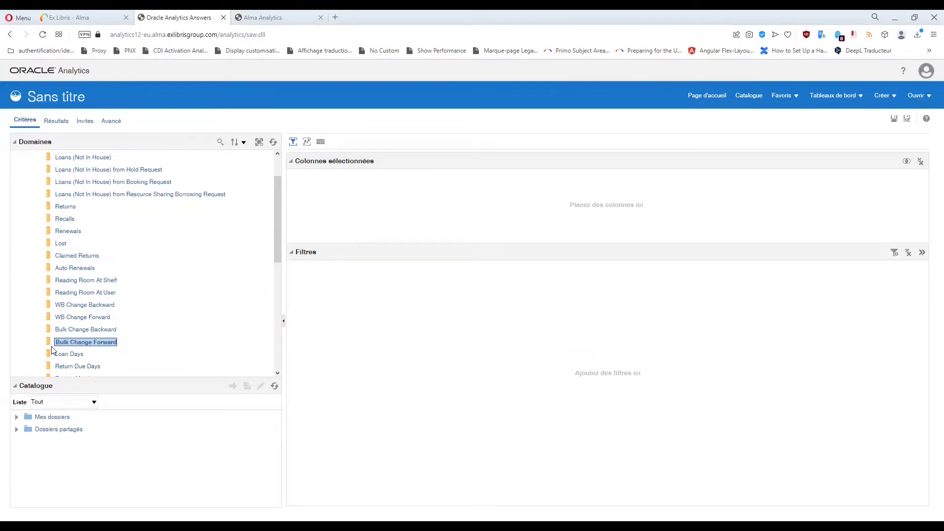
Compare the WB Change Backward measure with the WB Change Forward measure
left_click(62, 318)
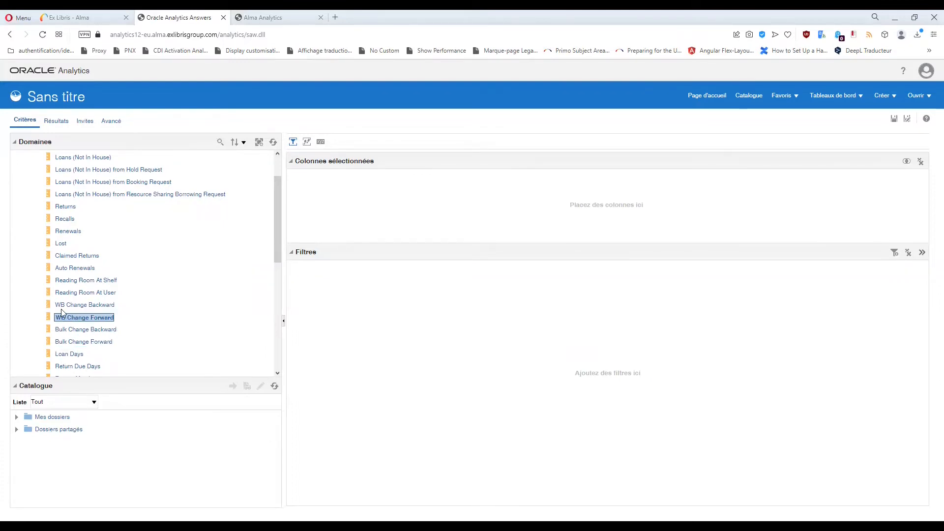
left_click(61, 308)
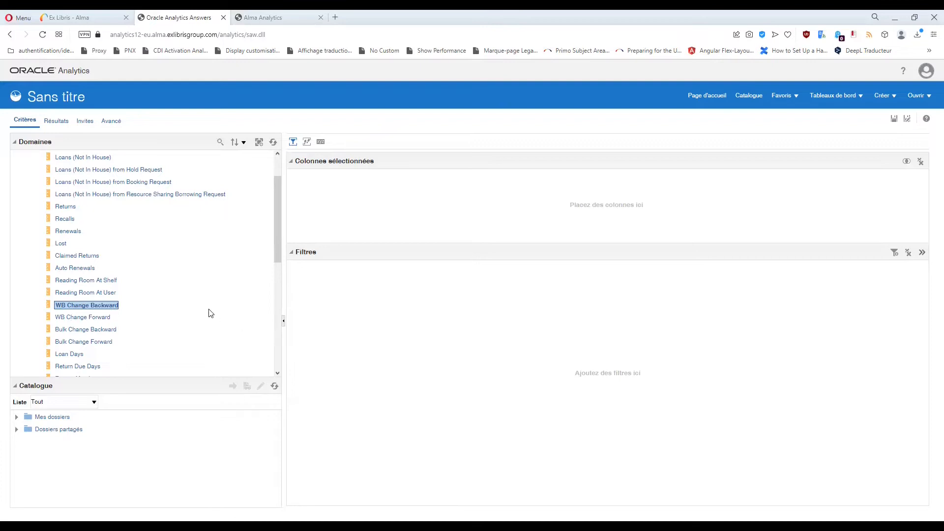
scroll(209, 313, "down", 1)
left_click(90, 269)
left_click(84, 256)
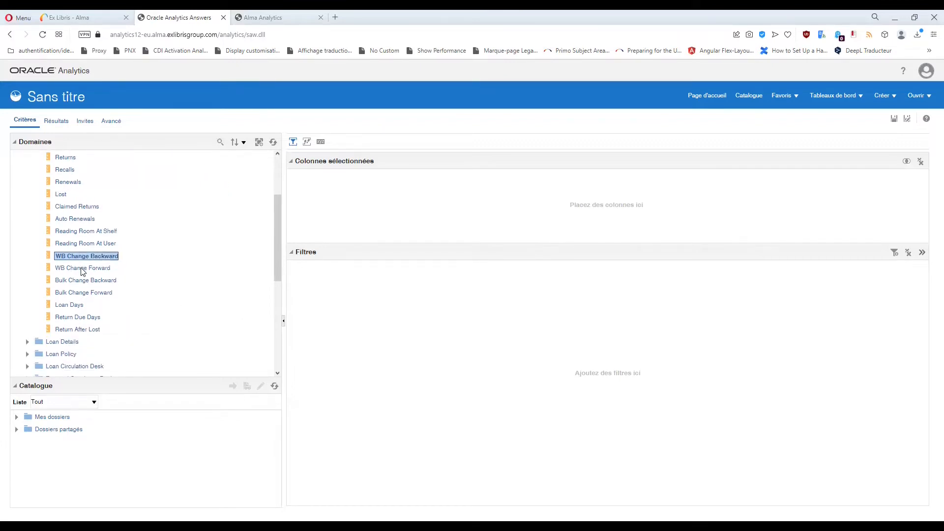
left_click(82, 270)
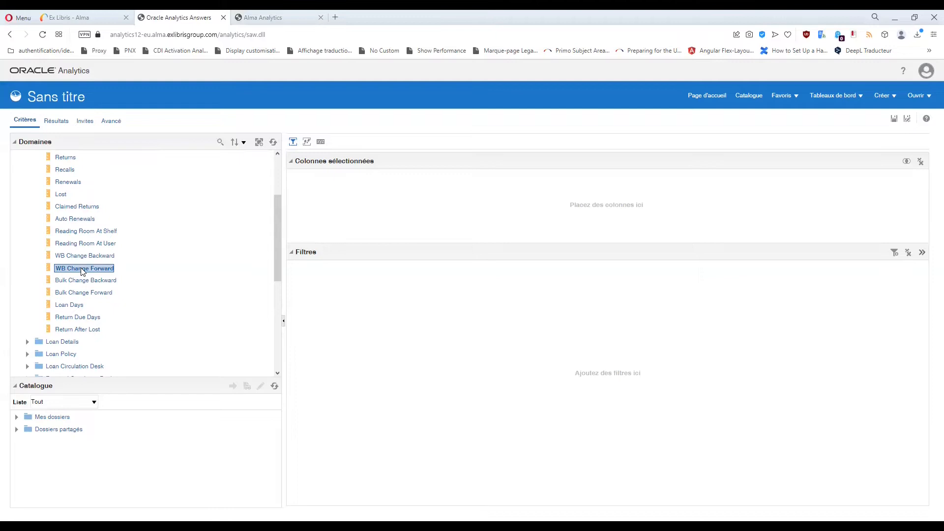
left_click(75, 256)
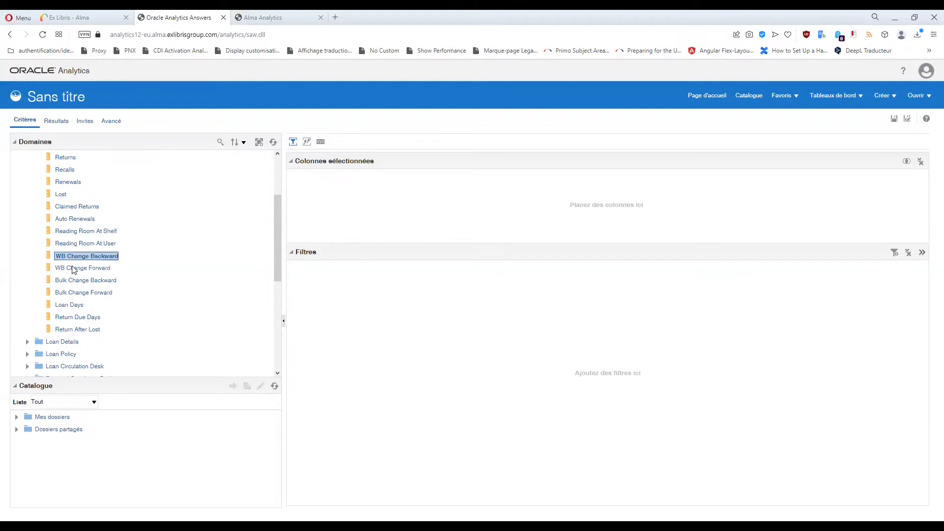
left_click(71, 268)
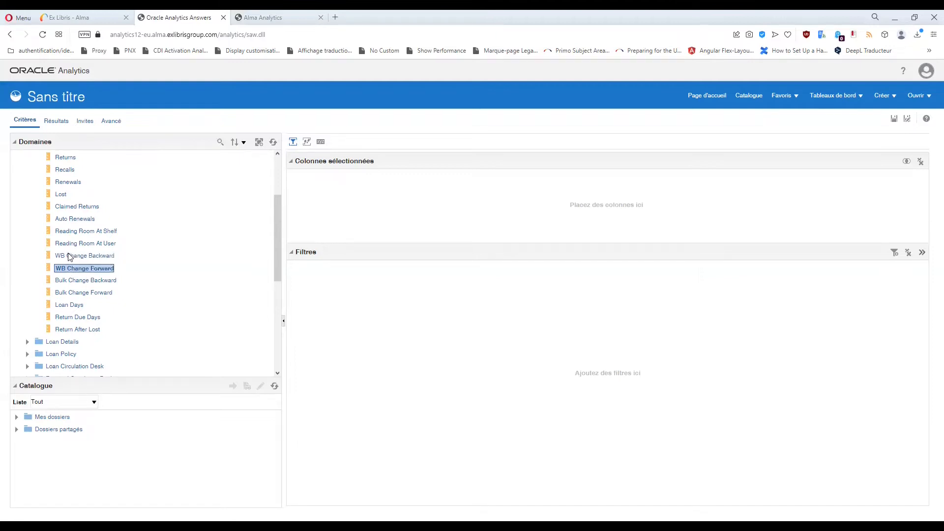
Examine the Loan Days, Return Due Days and Return After Lost measures one after another
left_click(73, 306)
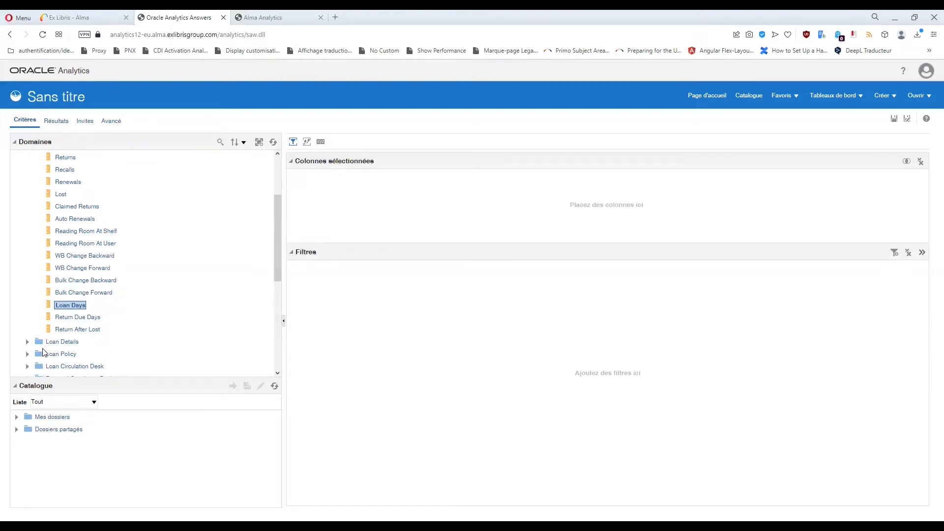
left_click(79, 320)
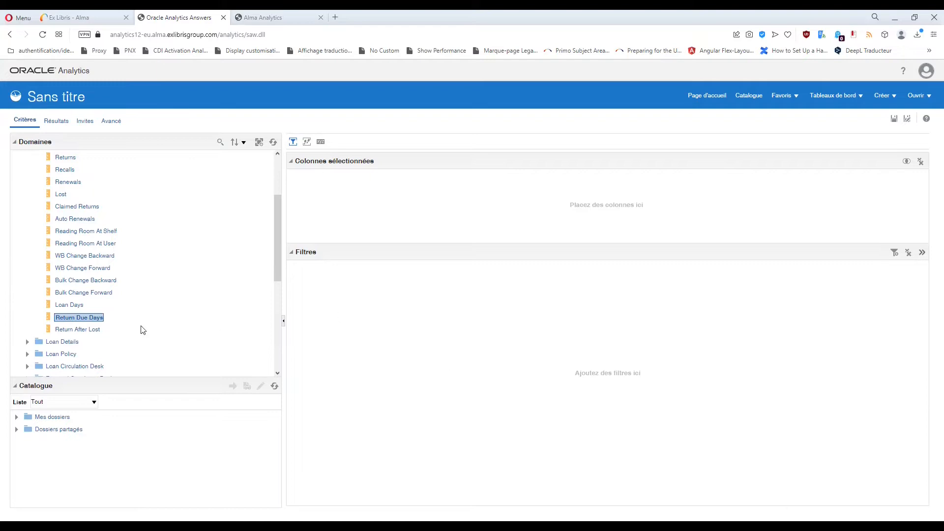
left_click(97, 330)
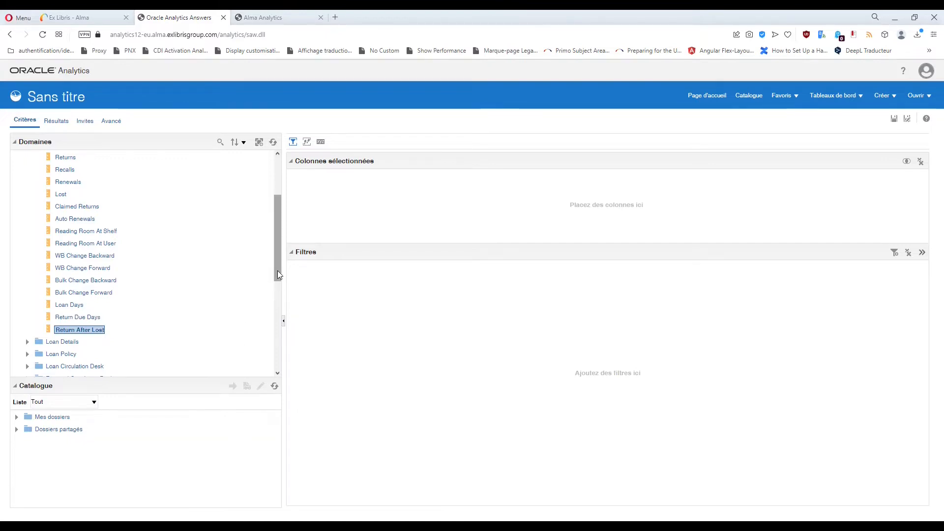
Return to the start of the Fulfillment tree and collapse the Loan folder to show the other folders
left_click_drag(277, 271, 281, 214)
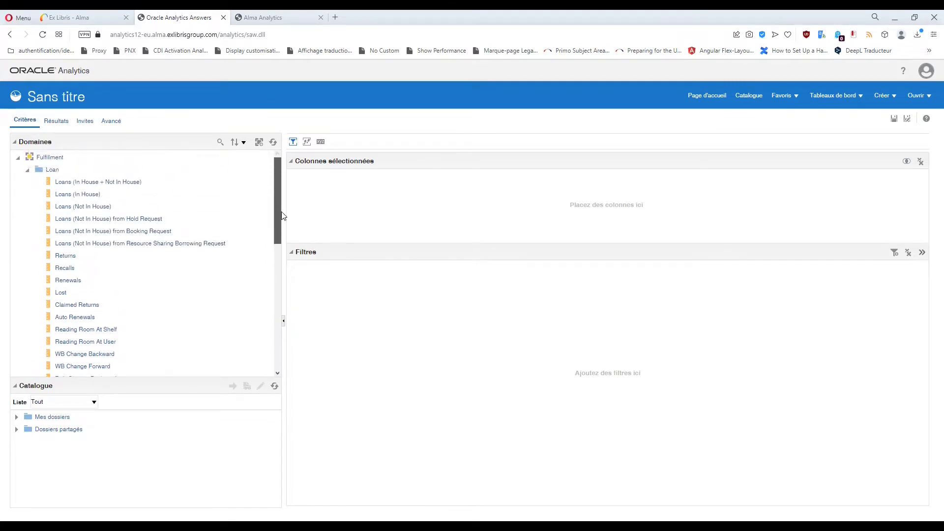
scroll(120, 285, "down", 1)
scroll(120, 286, "up", 1)
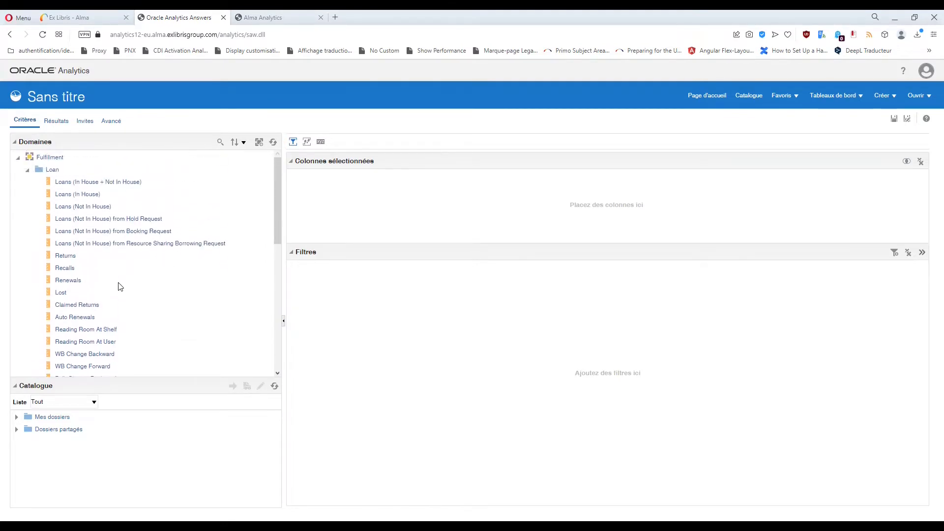
left_click(28, 173)
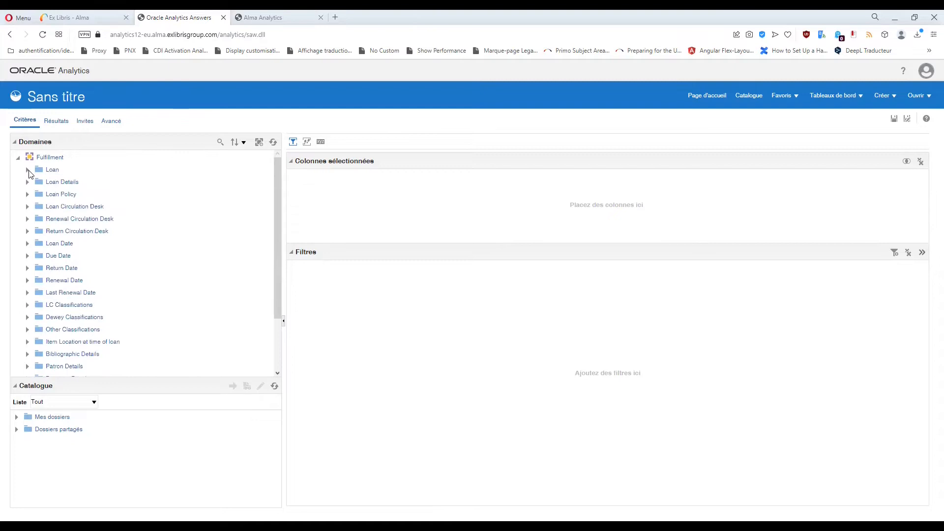
left_click(28, 171)
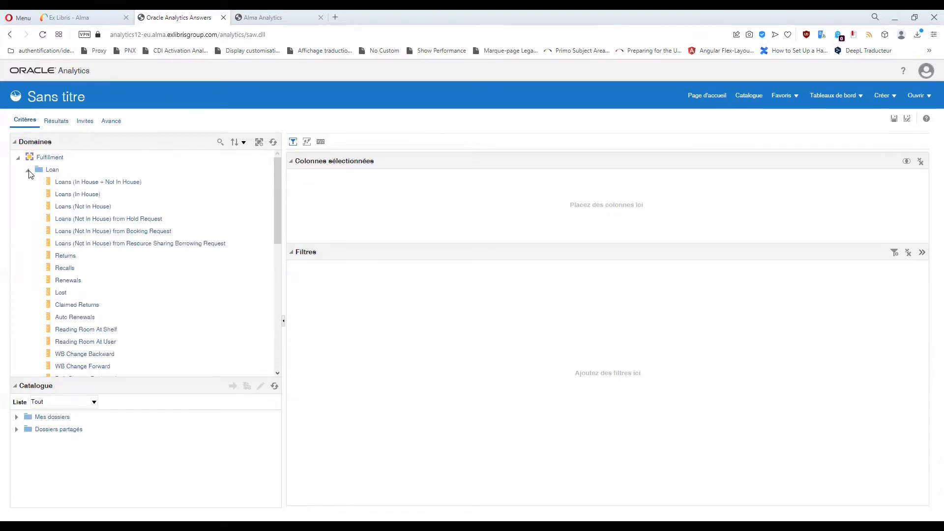
left_click(28, 172)
scroll(123, 226, "down", 2)
scroll(98, 211, "up", 2)
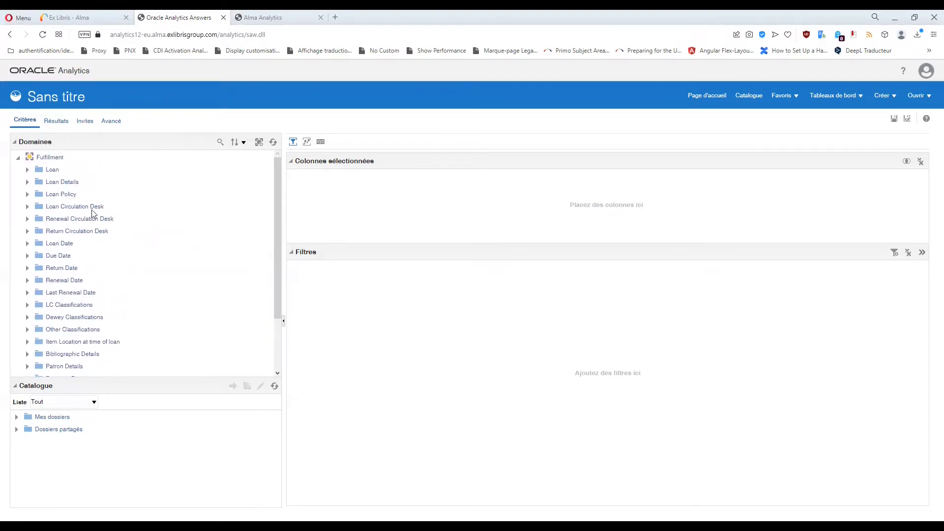
Expand the Loan Details folder and look through its fields down to Title, comparing them with the Bibliographic Details folder
left_click(27, 183)
scroll(128, 224, "down", 5)
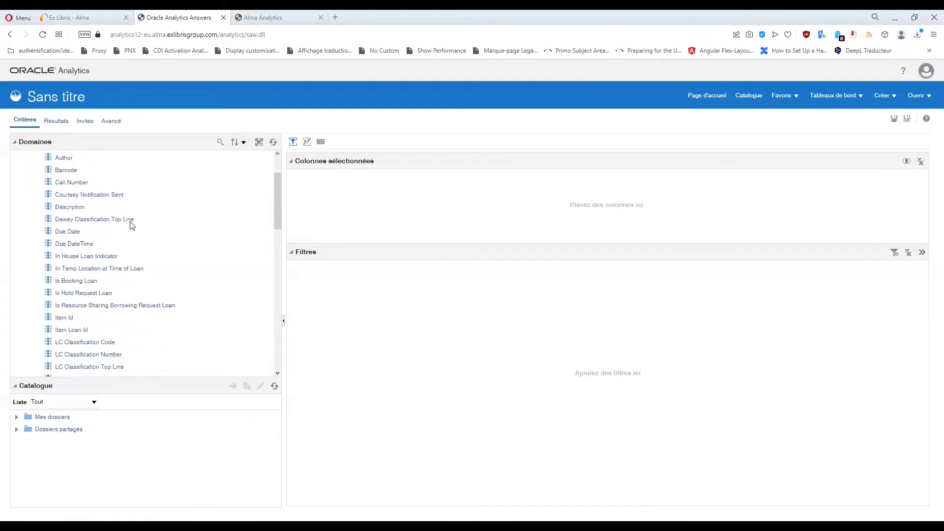
scroll(132, 226, "down", 5)
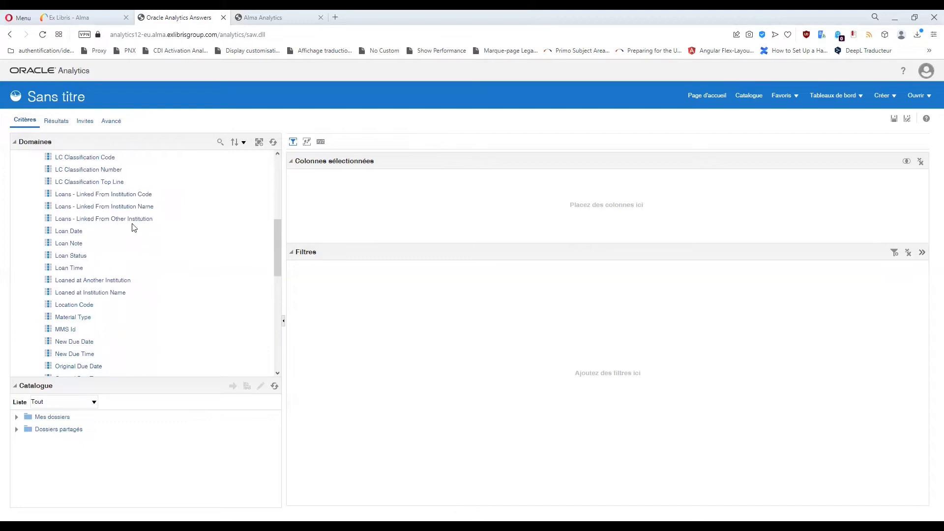
scroll(133, 228, "down", 4)
scroll(132, 227, "down", 2)
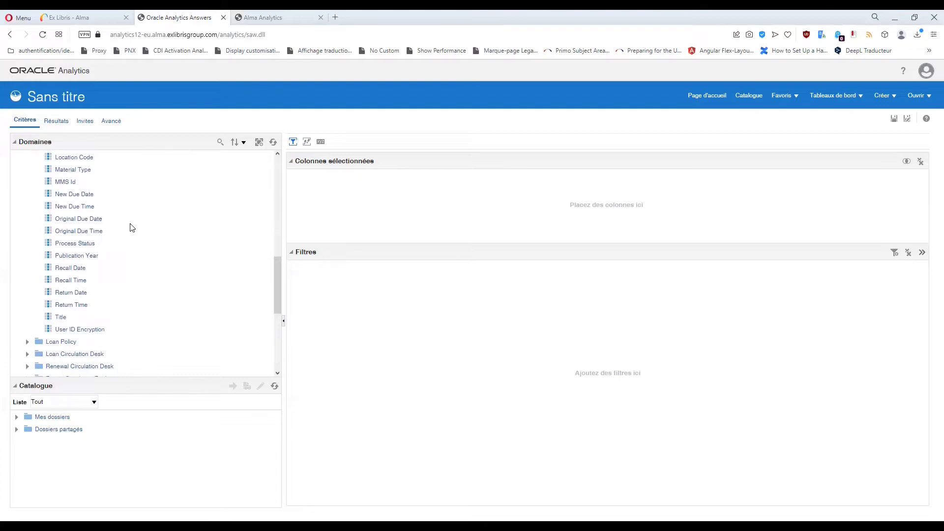
left_click(61, 317)
scroll(117, 322, "down", 4)
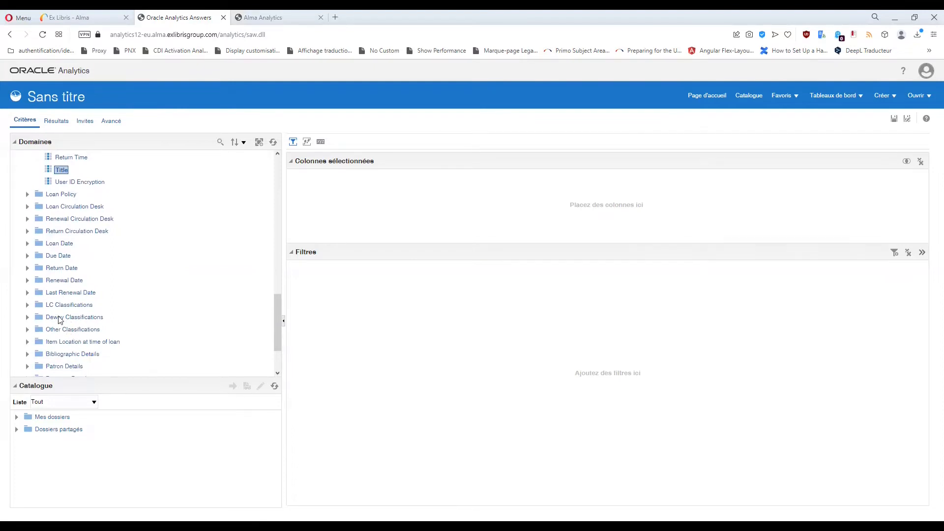
left_click(60, 355)
Go back through the Loan Details fields and examine Barcode, Author and Call Number
scroll(117, 334, "up", 10)
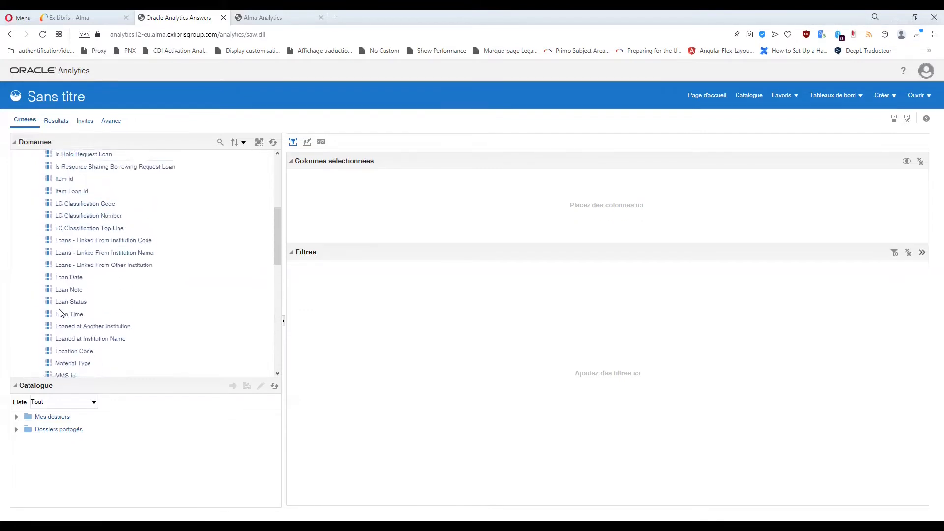
scroll(45, 255, "up", 3)
scroll(51, 262, "down", 5)
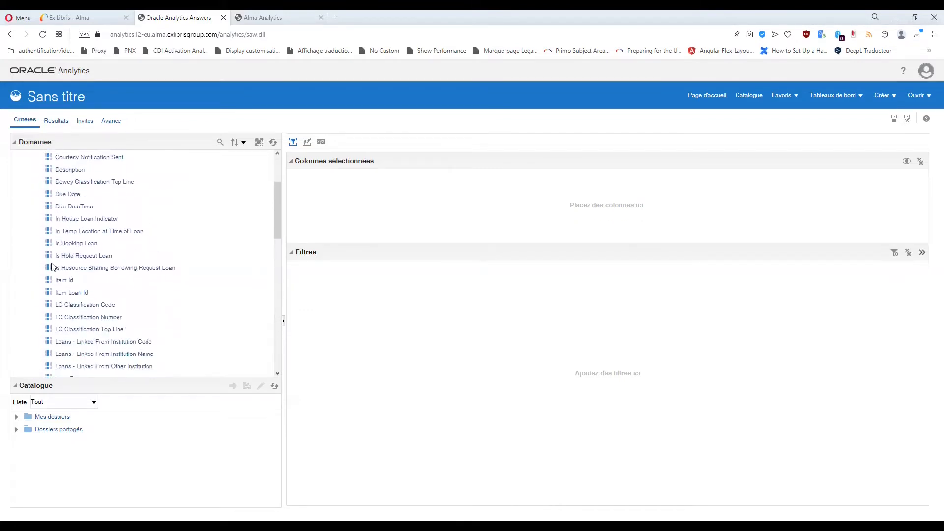
scroll(54, 266, "down", 10)
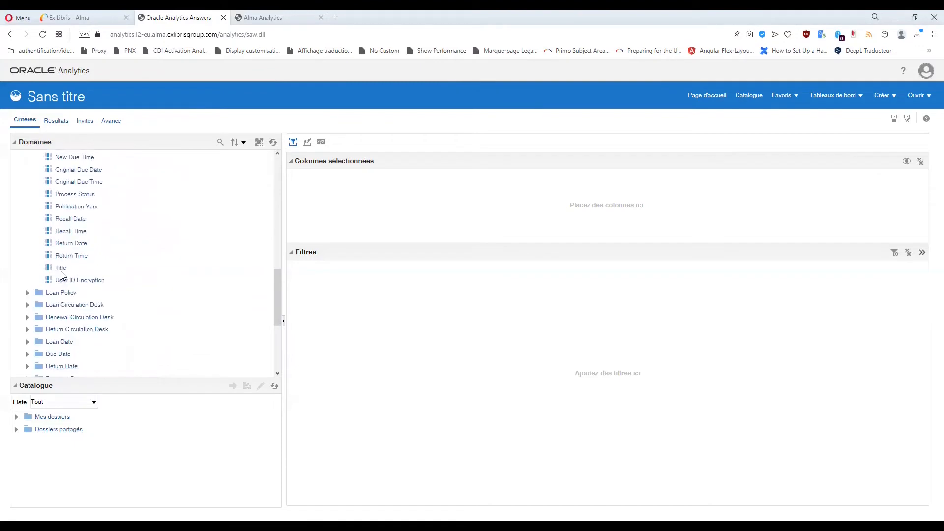
scroll(62, 273, "up", 12)
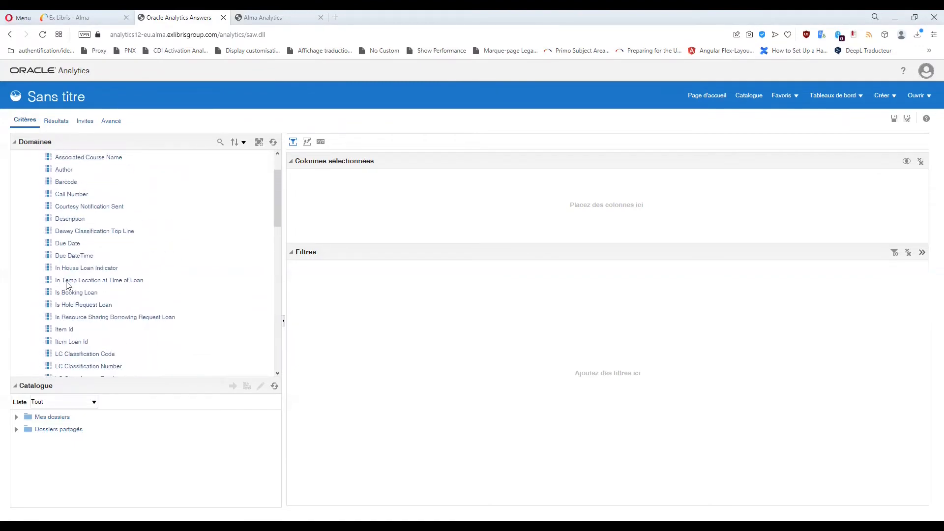
scroll(62, 273, "up", 2)
left_click(64, 231)
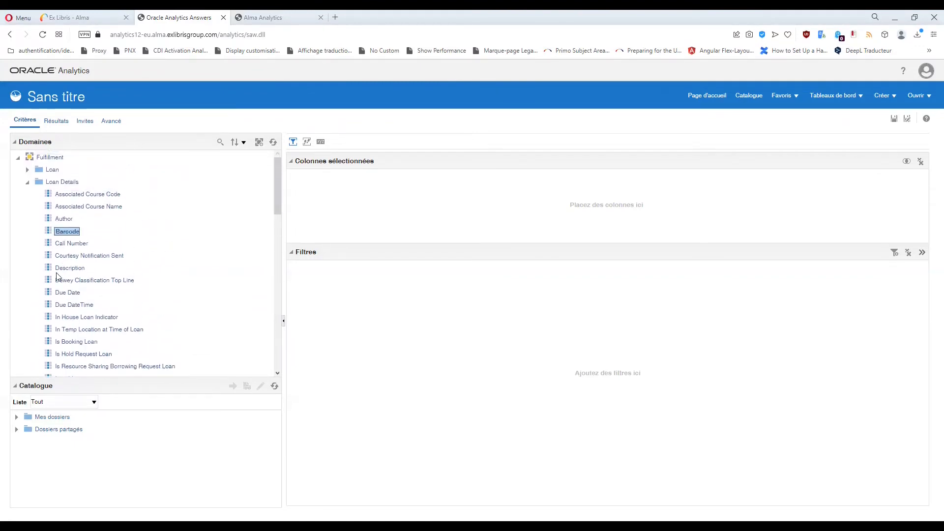
left_click(63, 219)
left_click(64, 244)
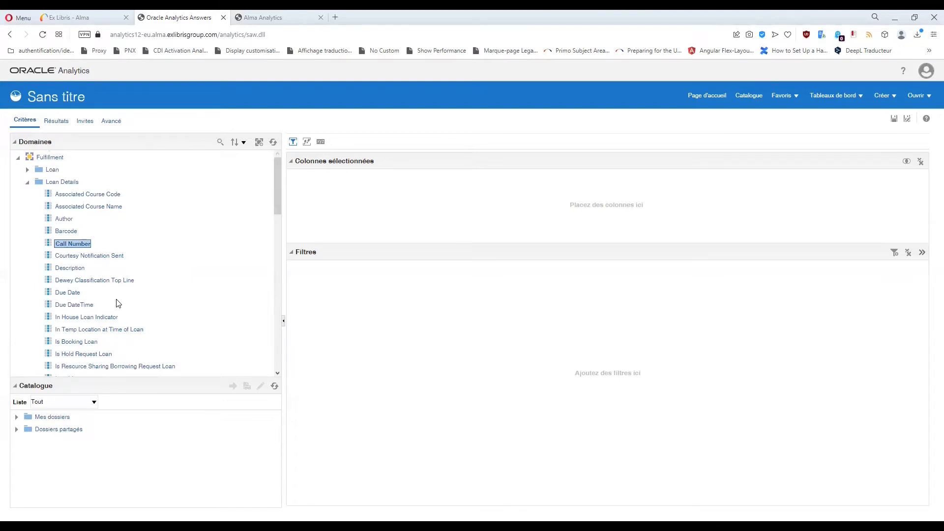
Compare the Item Id and Item Loan Id fields in Loan Details
scroll(116, 303, "down", 2)
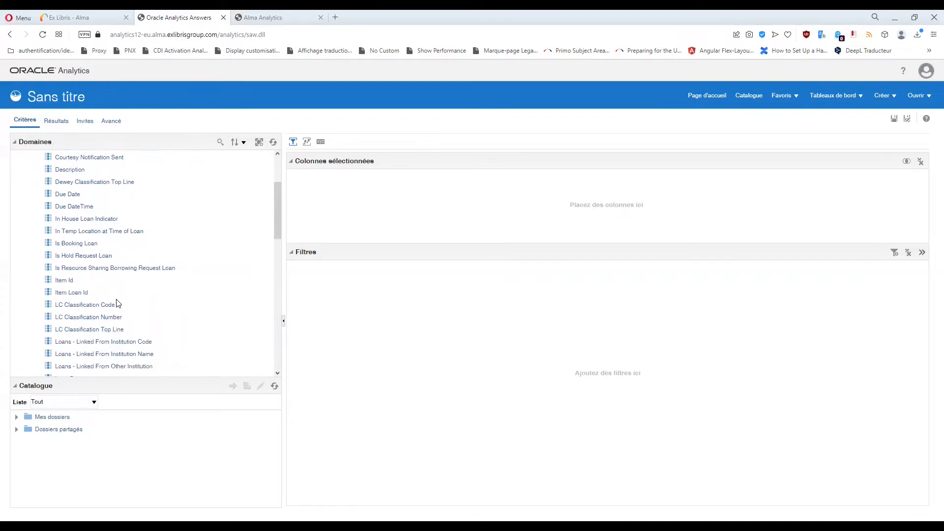
left_click(85, 294)
left_click(74, 283)
left_click(79, 293)
Look through the remaining Loan Details fields and return to Loan Date
scroll(131, 302, "down", 2)
scroll(131, 301, "down", 2)
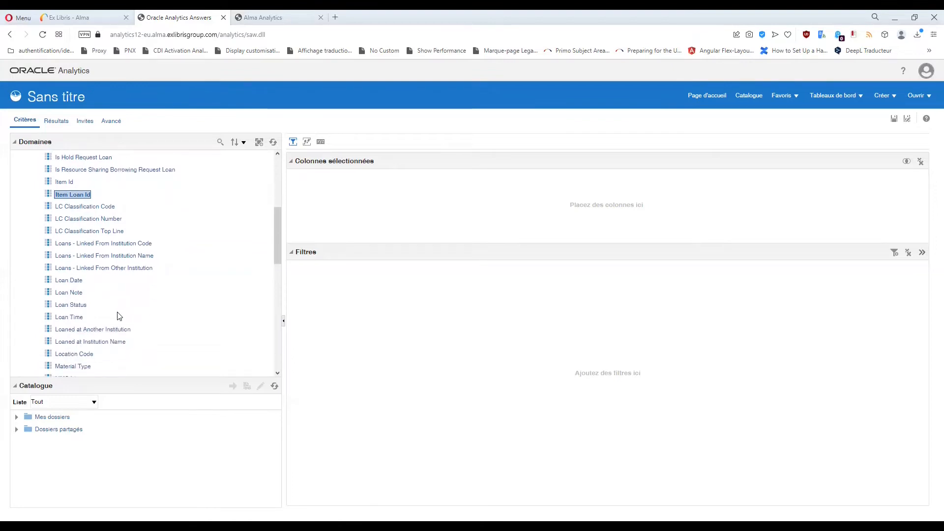
scroll(115, 315, "down", 2)
scroll(144, 338, "down", 4)
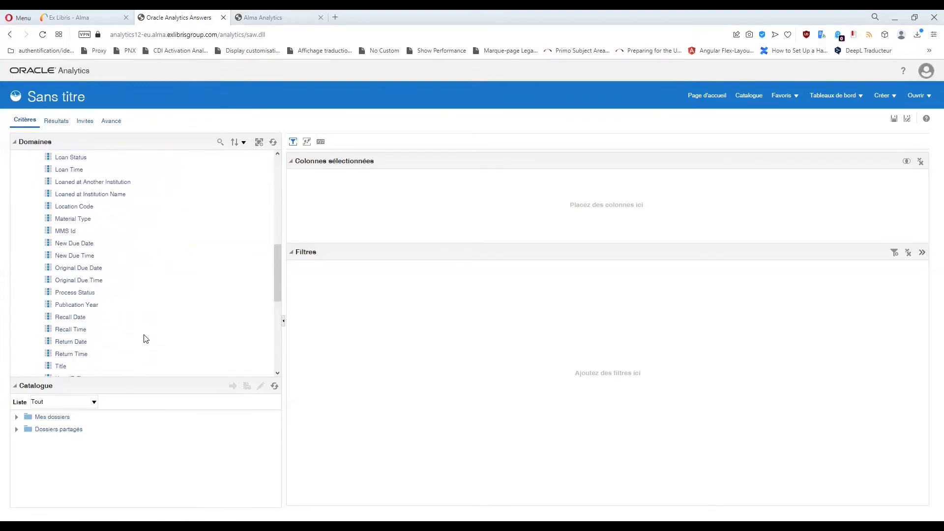
scroll(145, 339, "down", 6)
scroll(143, 338, "up", 10)
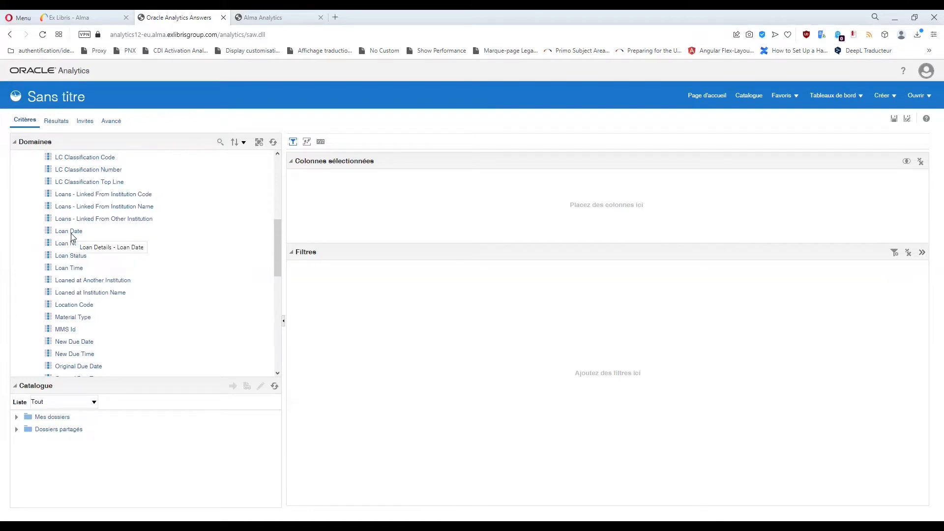
Look over the date folders below Loan Details: Loan Date, Due Date, Return Date and Renewal Date
scroll(113, 268, "down", 8)
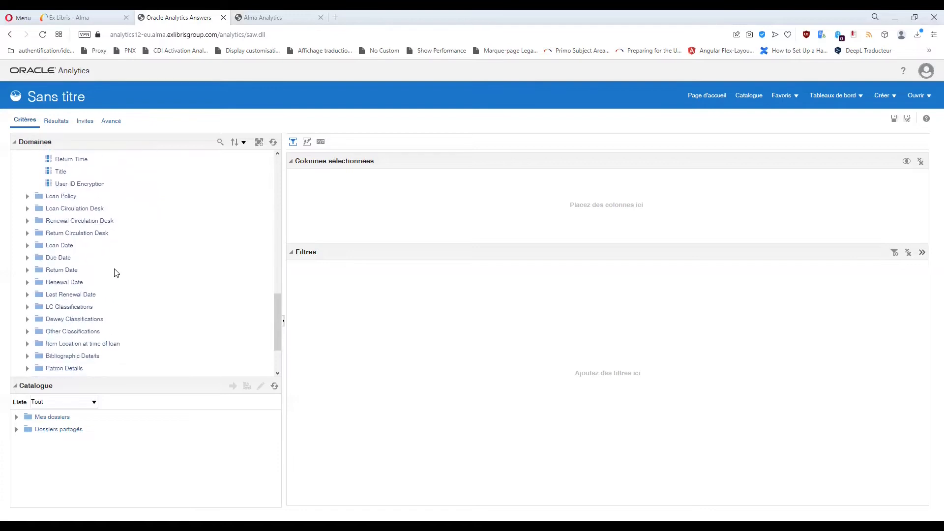
left_click(59, 256)
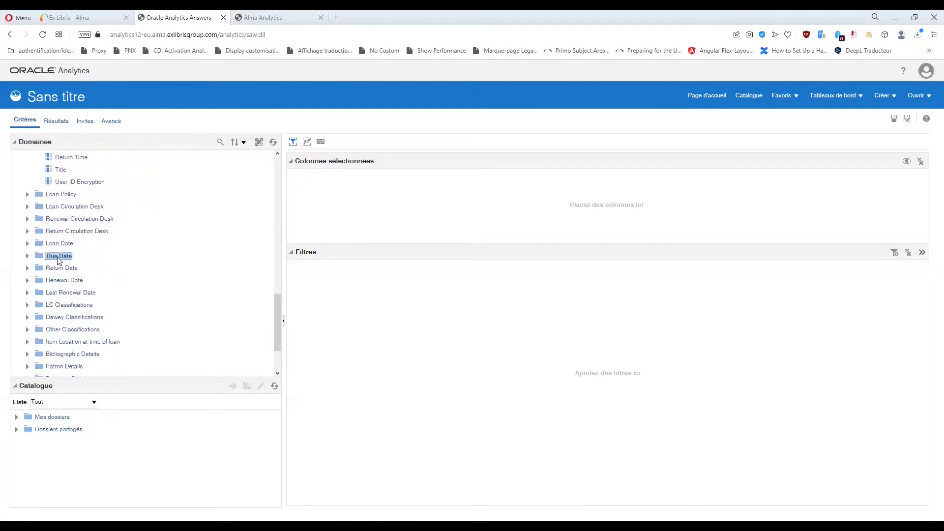
left_click(58, 245)
left_click(56, 256)
left_click(56, 269)
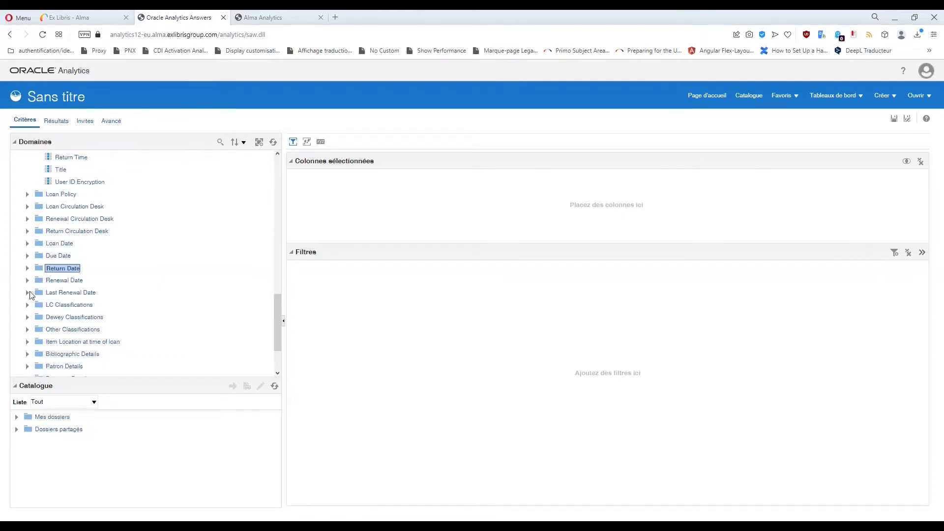
left_click_drag(37, 294, 49, 287)
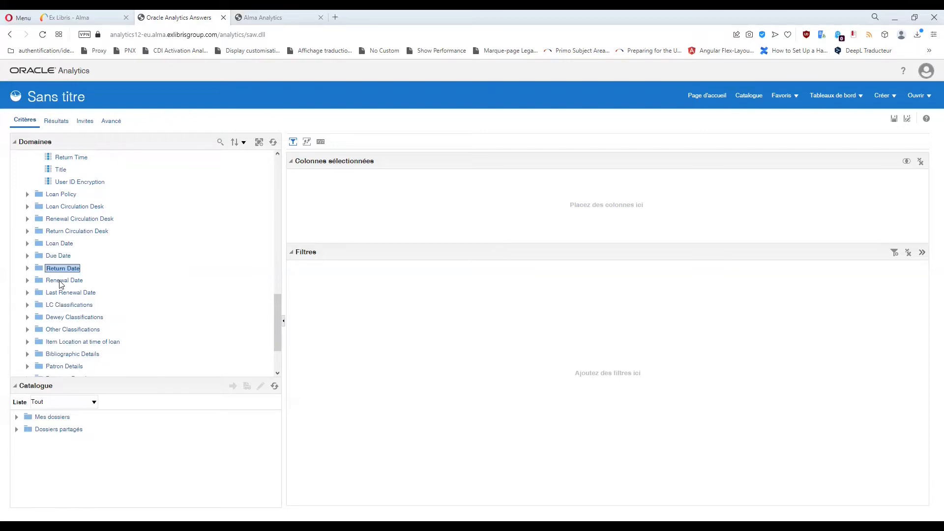
left_click(61, 282)
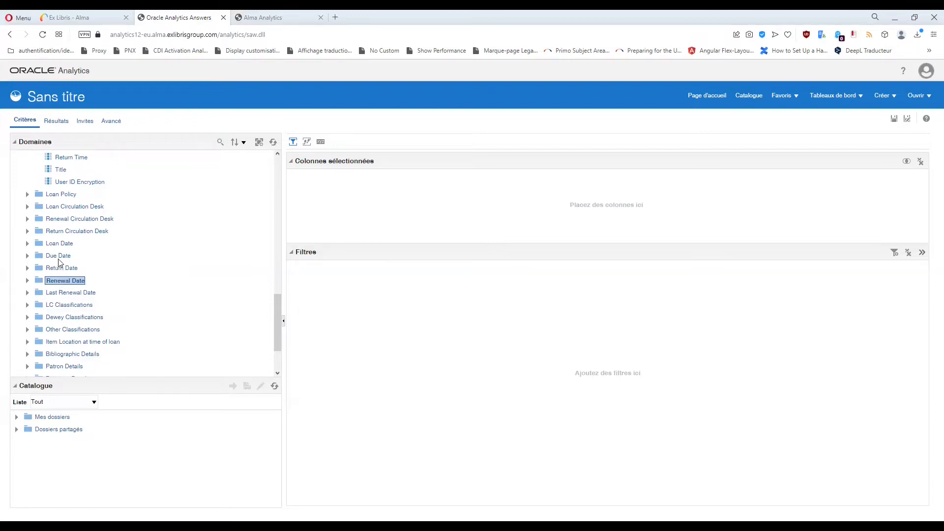
Expand the Loan Date folder, examine its Loan Date, Loan Year, Loan Month and Loan Month Key fields, and collapse it
left_click(27, 243)
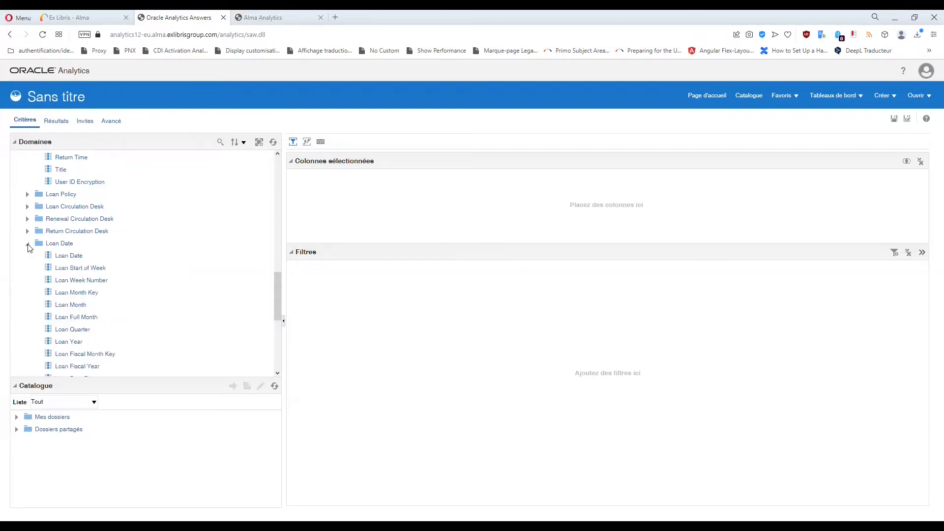
scroll(64, 263, "down", 1)
scroll(66, 262, "up", 1)
left_click(69, 258)
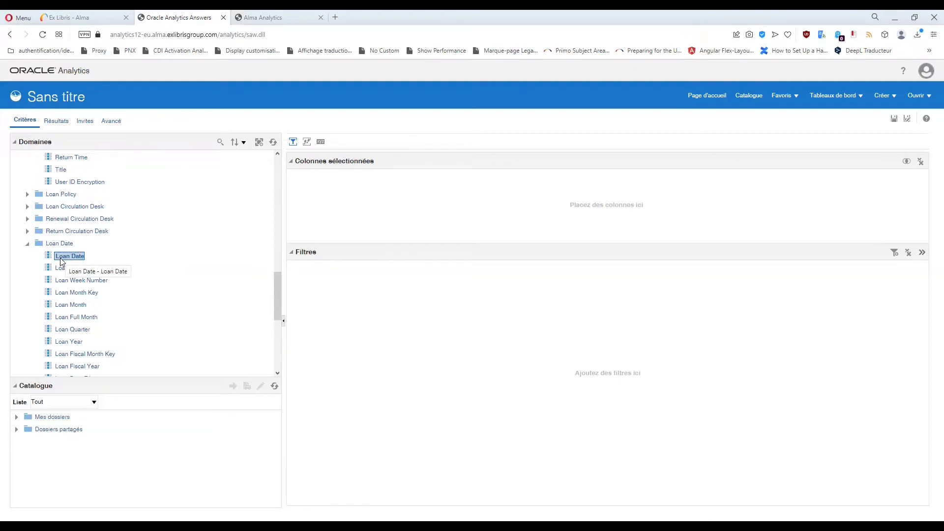
scroll(111, 298, "down", 1)
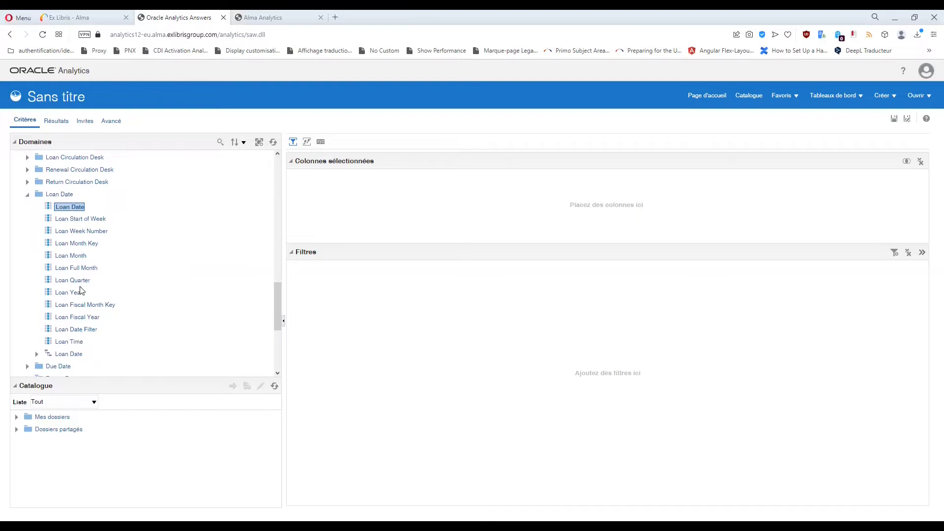
left_click(70, 294)
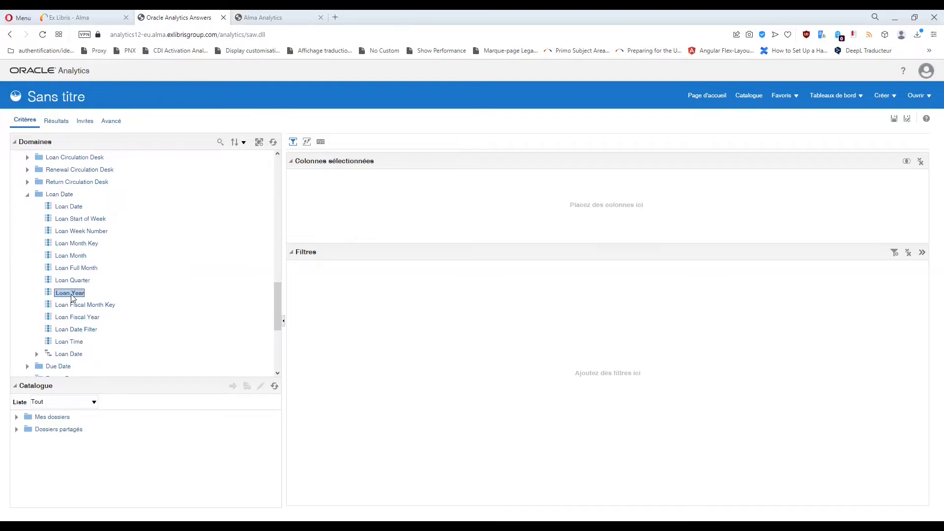
left_click(73, 257)
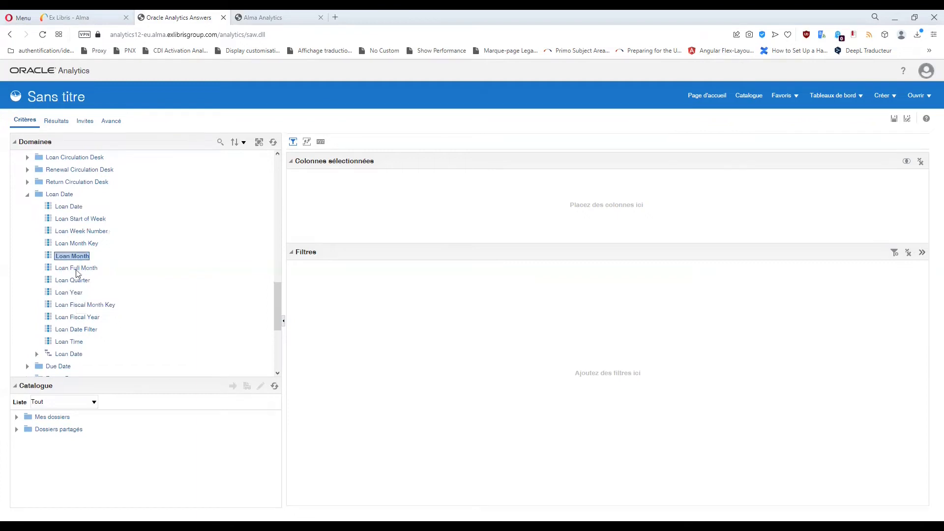
left_click(79, 244)
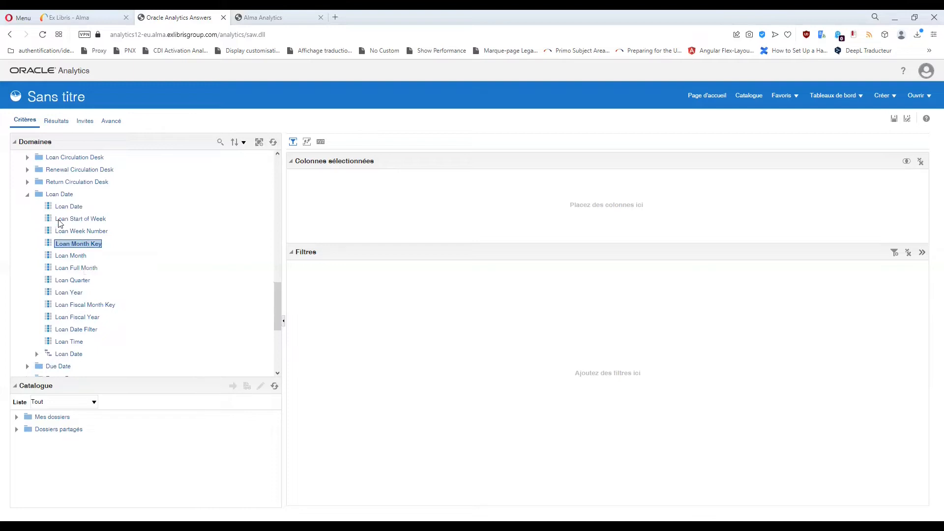
left_click(28, 196)
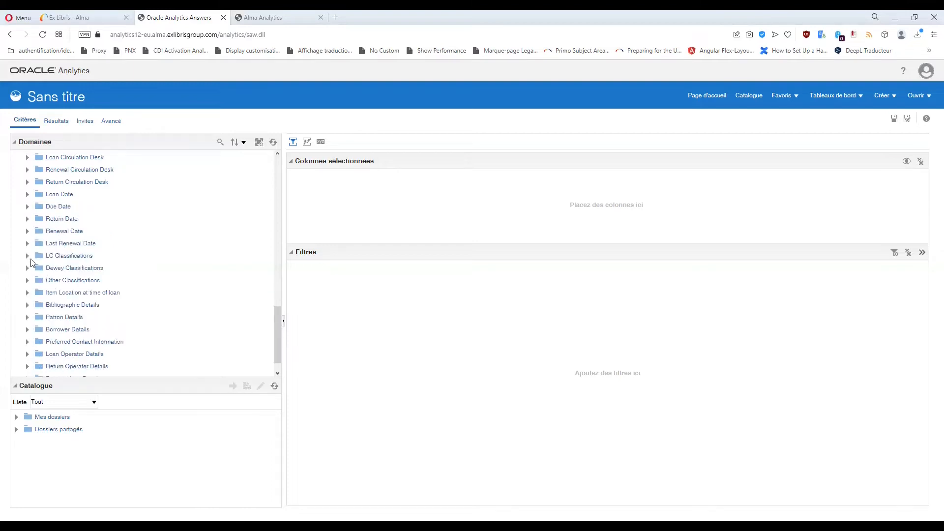
Expand the Due Date, Return Date and Renewal Date folders one after another to view their fields, collapsing each again
left_click(28, 207)
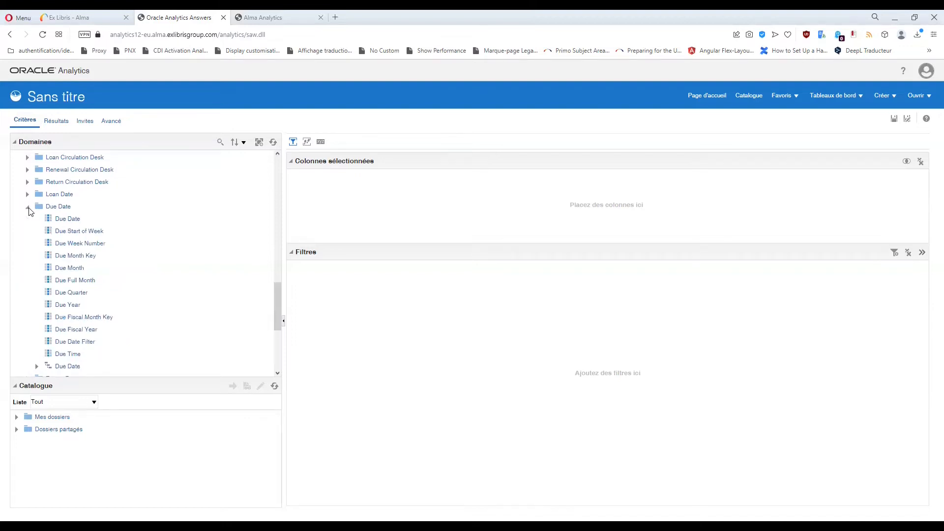
left_click(28, 207)
left_click(28, 219)
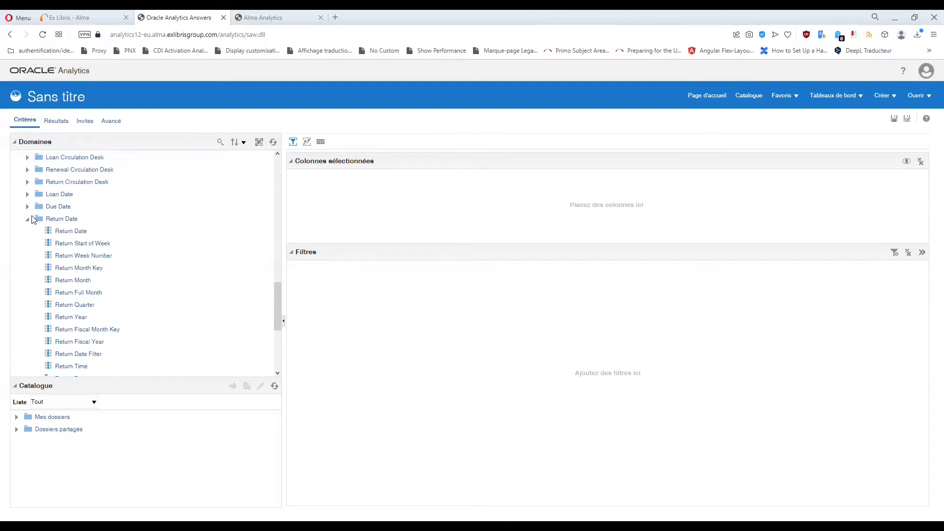
left_click(28, 219)
left_click(27, 231)
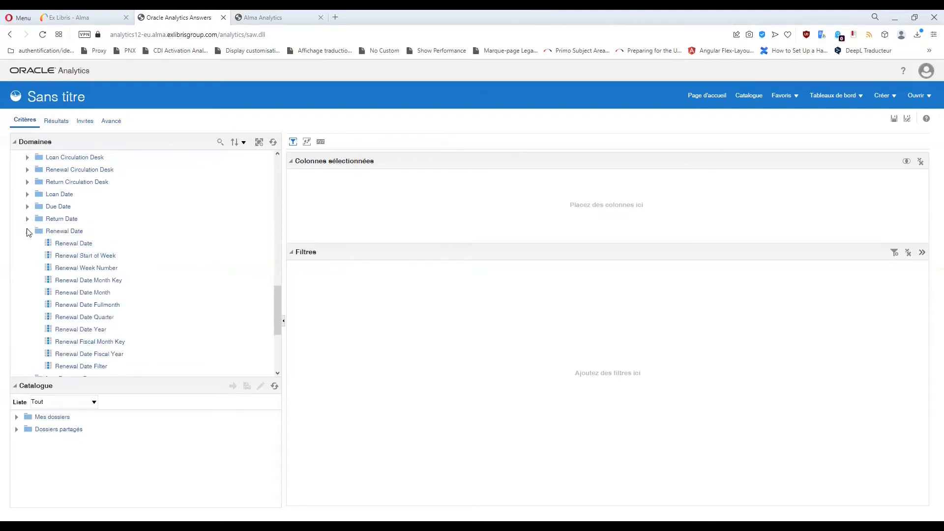
left_click(28, 232)
Go back through the Loan Details fields and examine In House Loan Indicator
scroll(55, 241, "up", 10)
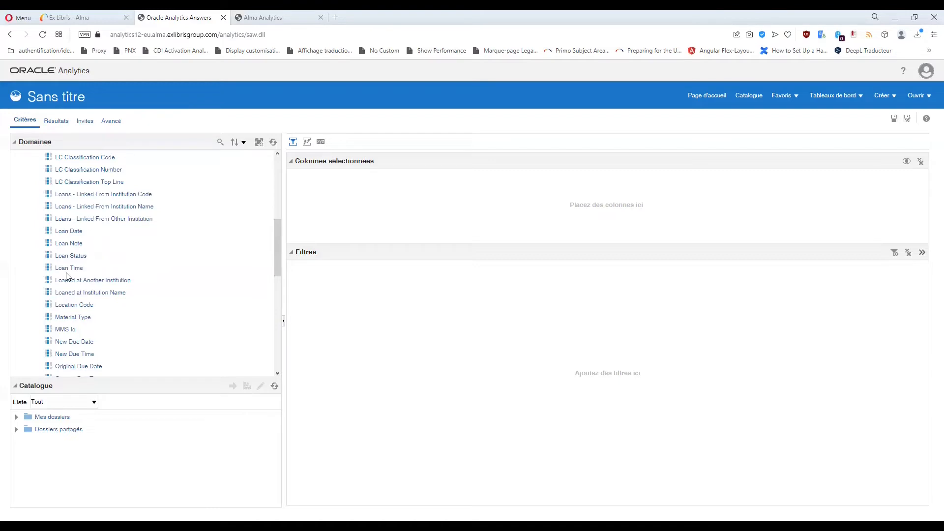
scroll(108, 305, "up", 4)
scroll(107, 305, "up", 2)
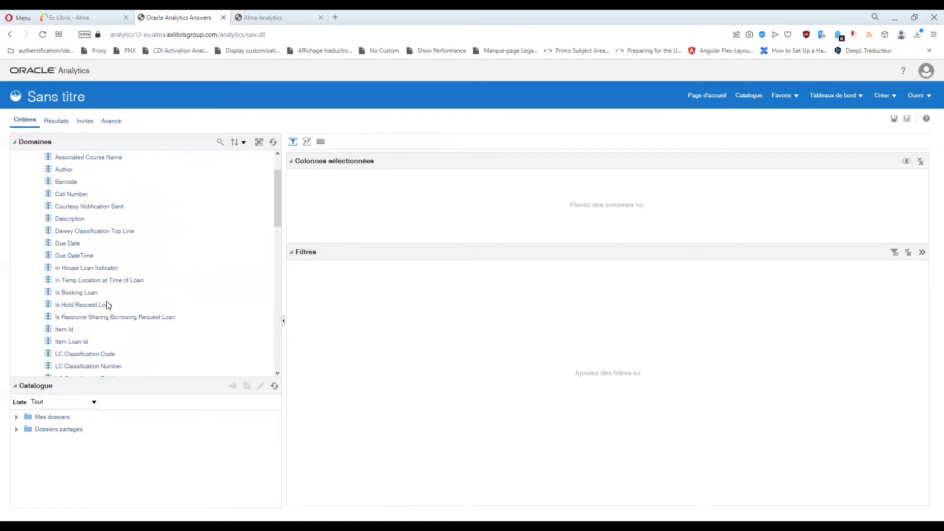
scroll(113, 305, "up", 2)
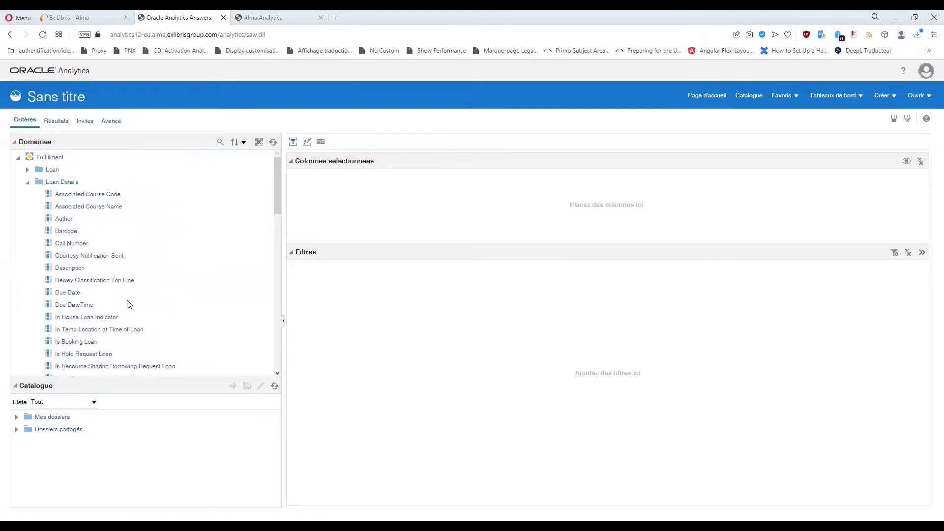
scroll(135, 305, "down", 2)
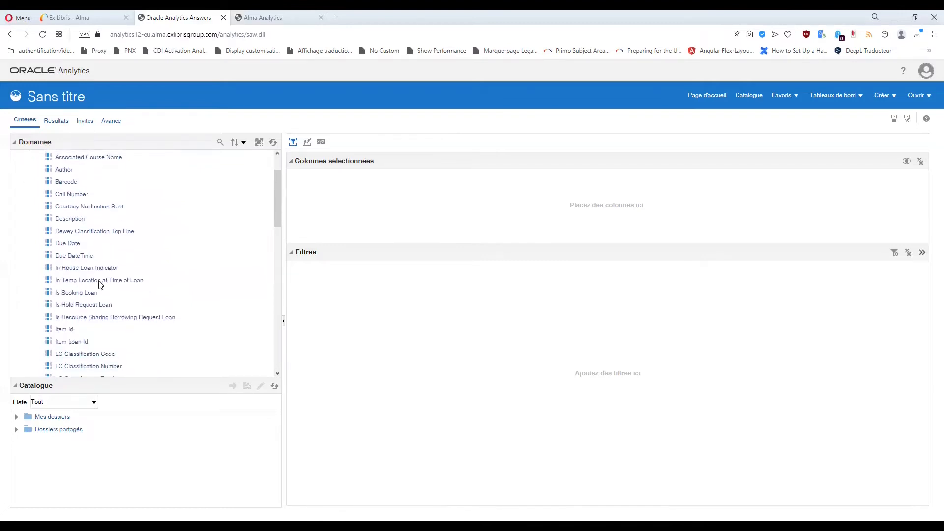
left_click(69, 269)
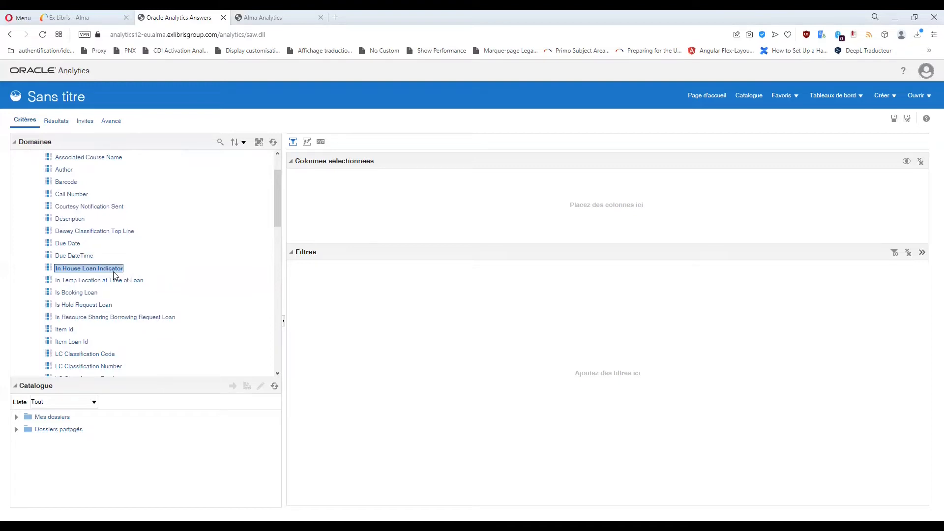
Expand the Loan folder and compare the Loans (Not In House) and Loans (In House) measures
scroll(79, 226, "up", 2)
left_click(27, 170)
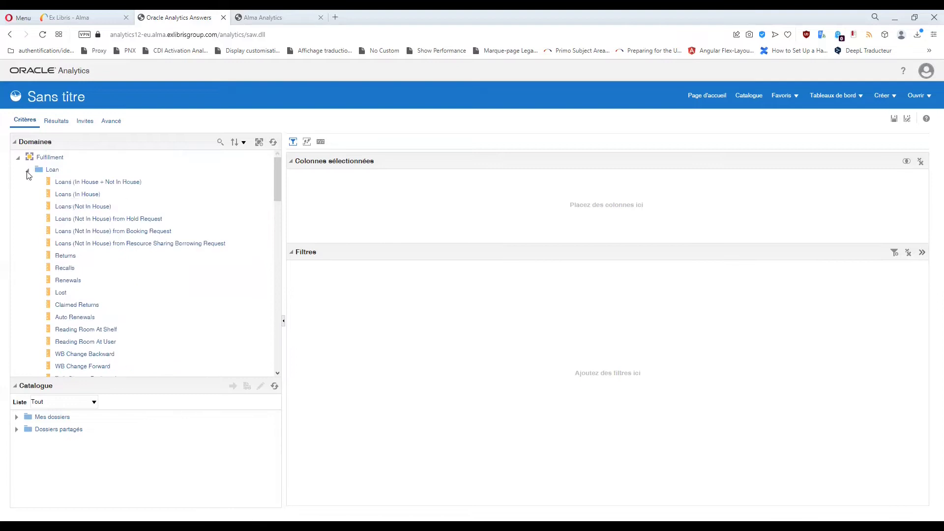
left_click(79, 207)
left_click(75, 196)
Add the In House Loan Indicator field from Loan Details to the analysis columns
scroll(88, 246, "down", 3)
scroll(90, 247, "down", 12)
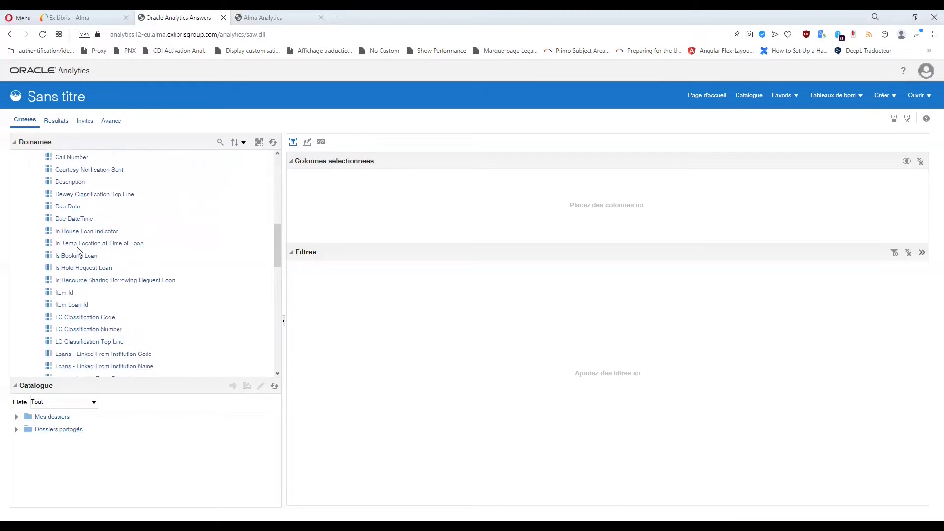
left_click(76, 234)
double_click(76, 235)
Examine the values available for a filter on the In House Loan Indicator column, highlight Y, and leave without creating the filter
left_click(373, 197)
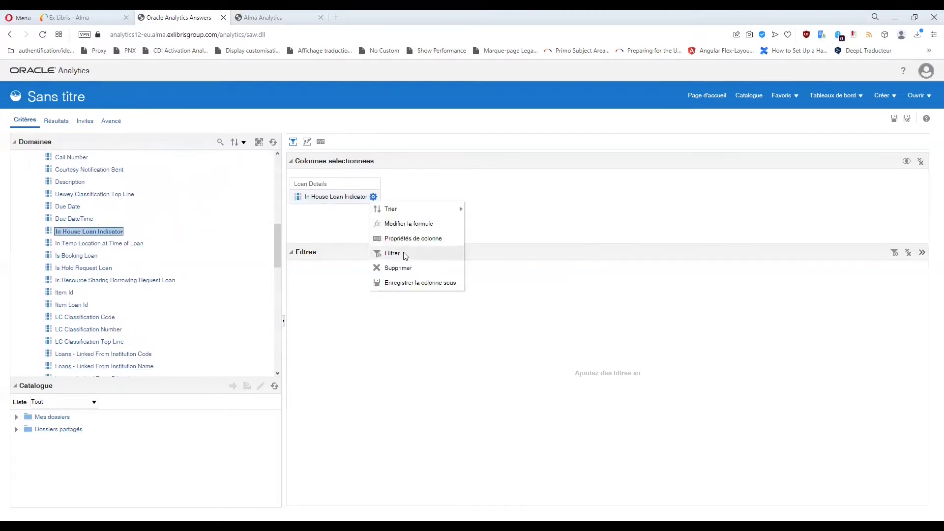
left_click(405, 253)
left_click(565, 266)
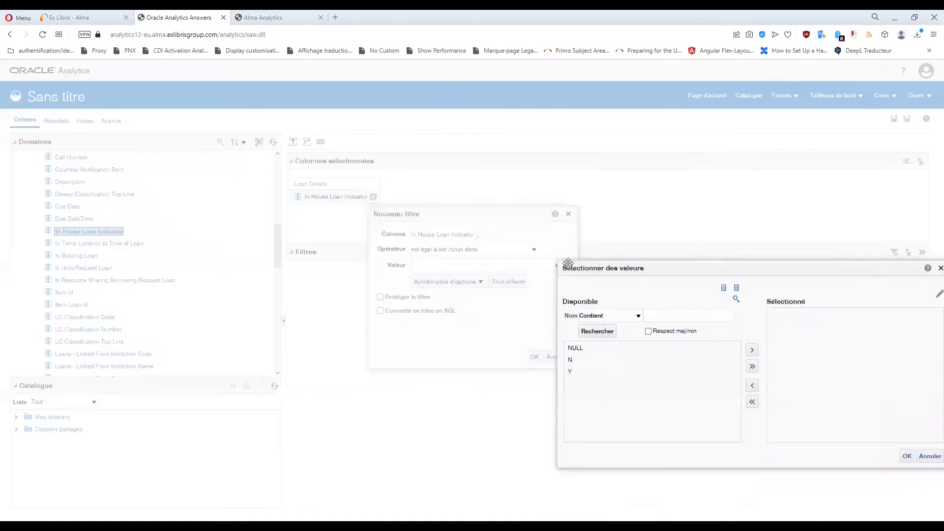
left_click(572, 370)
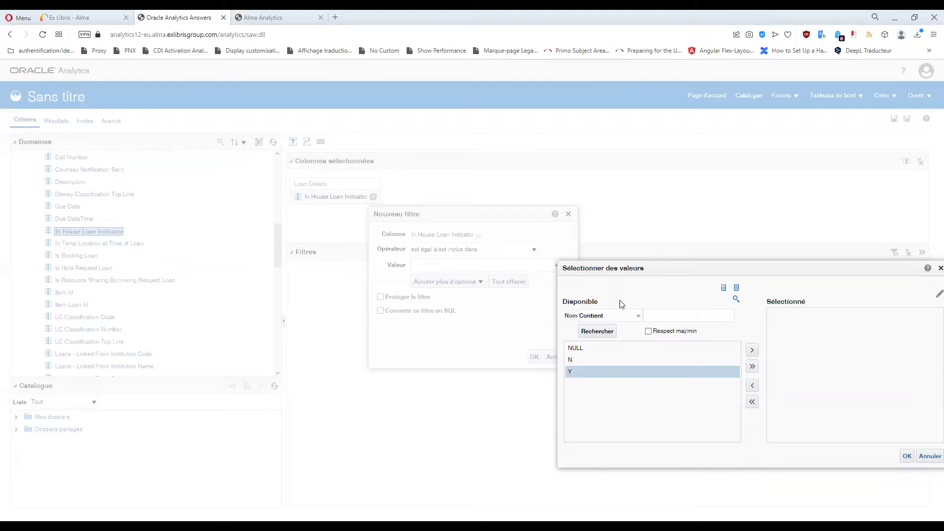
left_click_drag(634, 269, 538, 234)
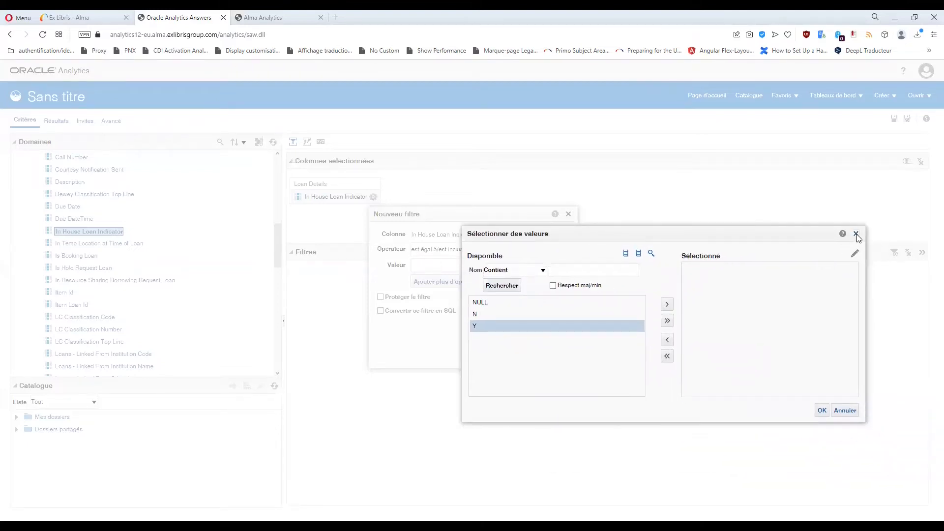
left_click(856, 233)
left_click(568, 214)
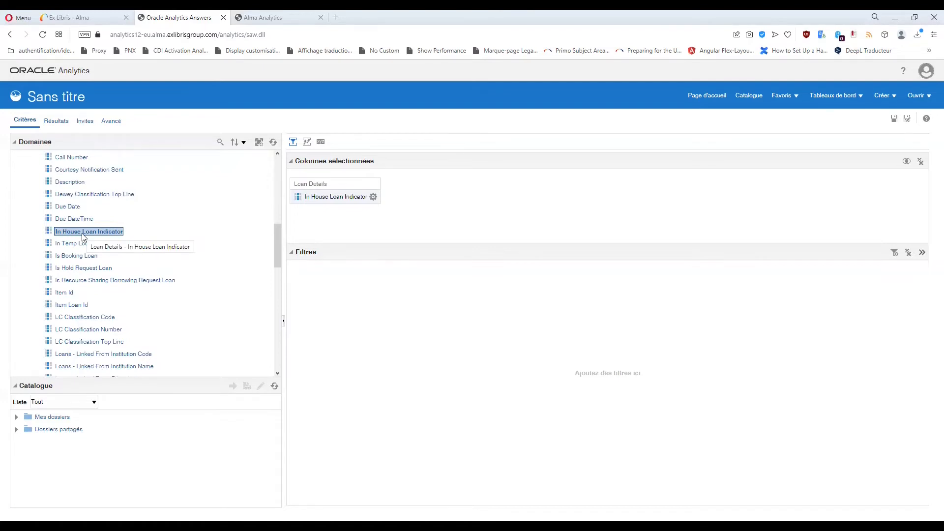
Examine the Is Booking Loan, Is Hold Request Loan and Is Resource Sharing Borrowing Request Loan fields in Loan Details
scroll(81, 231, "up", 7)
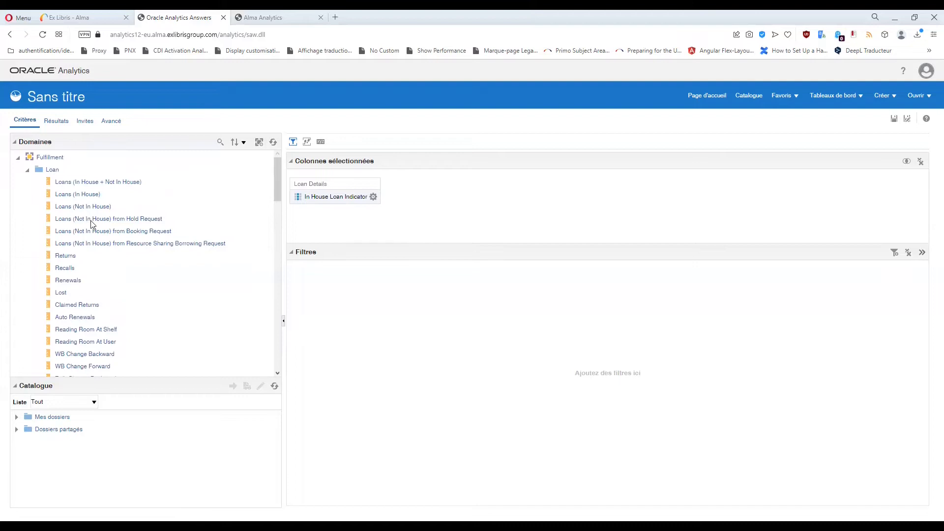
scroll(90, 222, "down", 7)
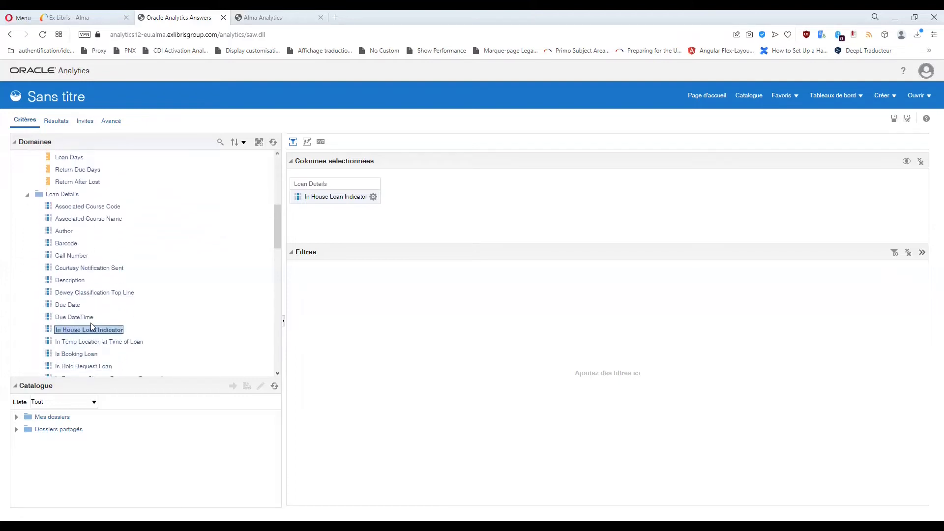
scroll(145, 313, "down", 1)
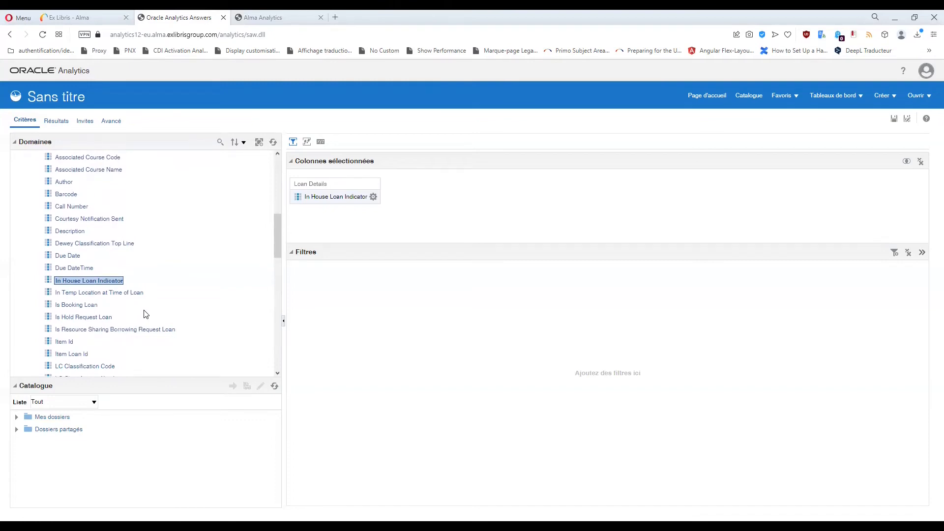
left_click(104, 316)
left_click(84, 306)
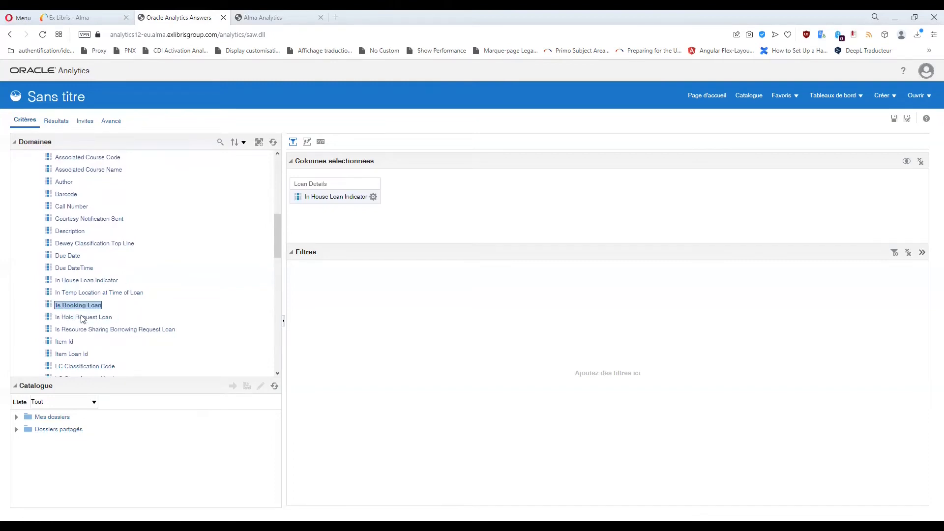
left_click(98, 319)
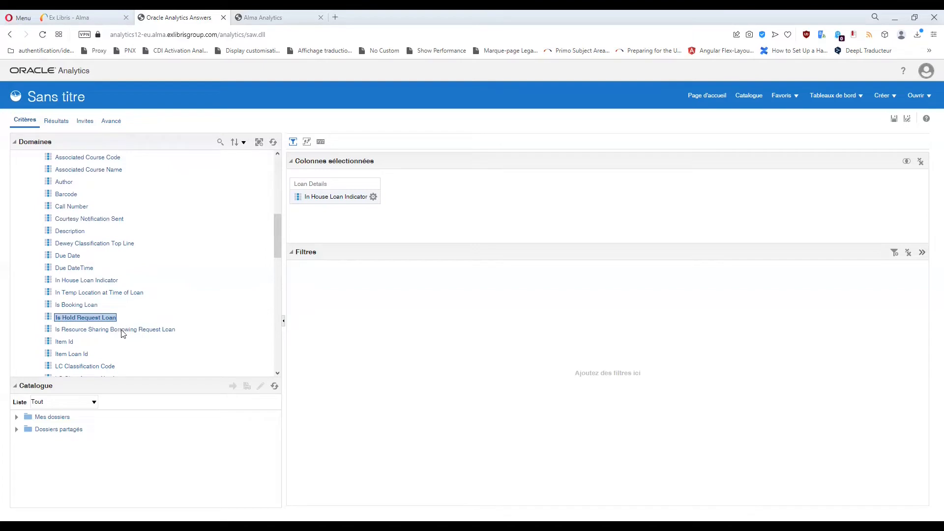
left_click(122, 330)
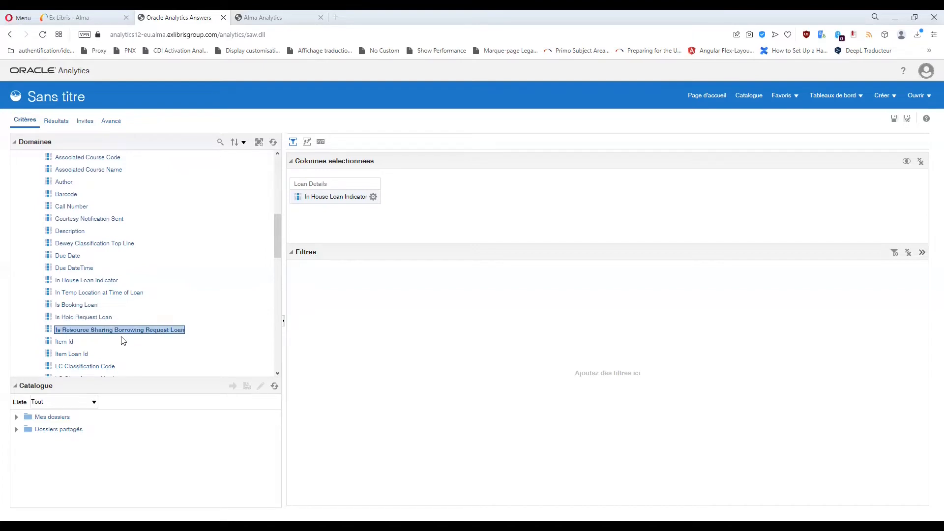
Review the Loan folder's Loans (Not In House) measures from Hold Request, Booking Request and Resource Sharing Borrowing Request
scroll(122, 339, "up", 10)
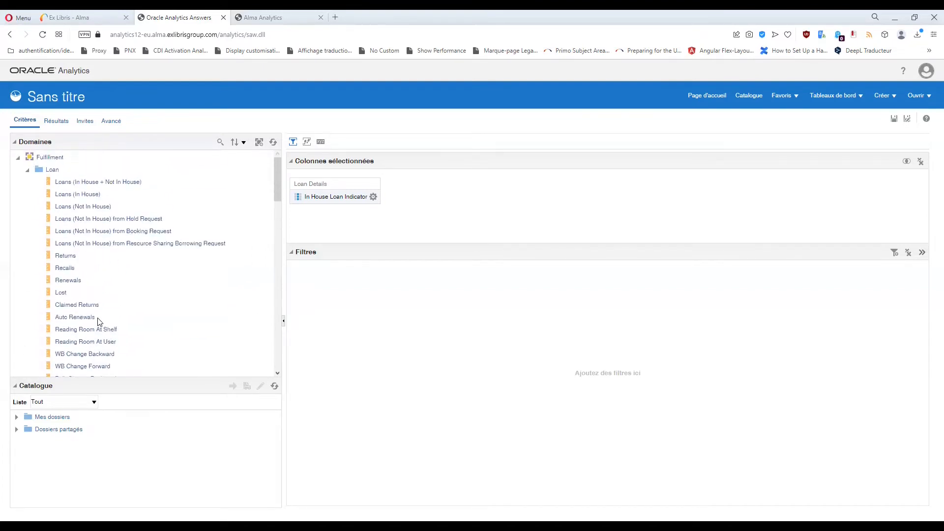
left_click(91, 220)
left_click(95, 231)
left_click(95, 243)
scroll(103, 280, "down", 12)
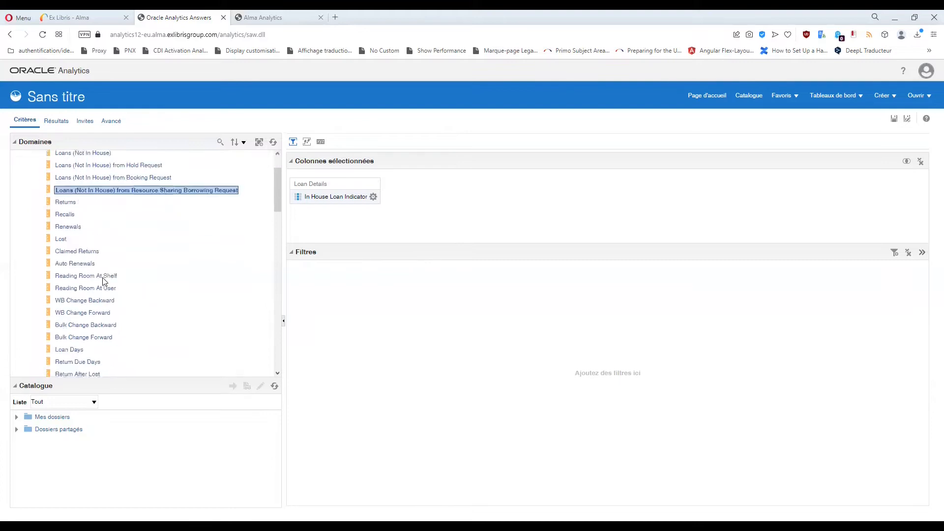
Review the remaining fields of the Loan Details folder, highlighting Location Code
scroll(103, 282, "down", 4)
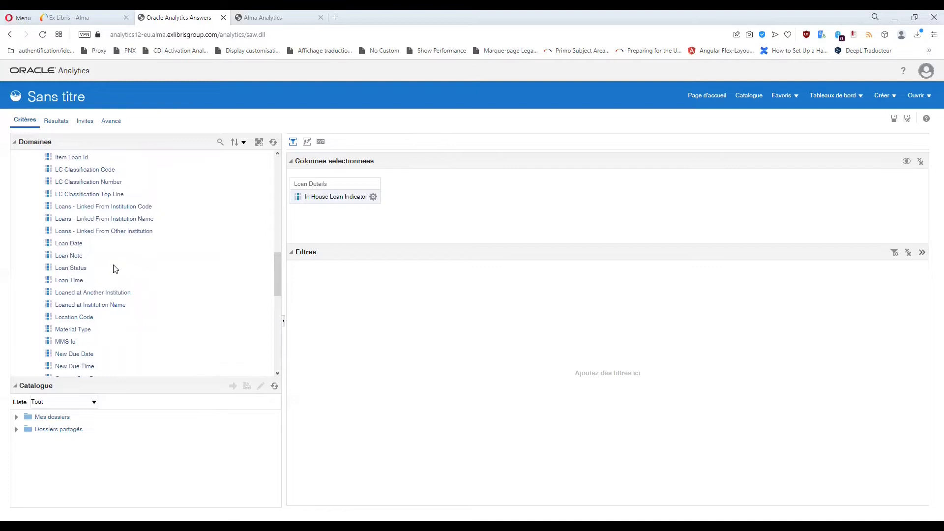
scroll(115, 268, "down", 2)
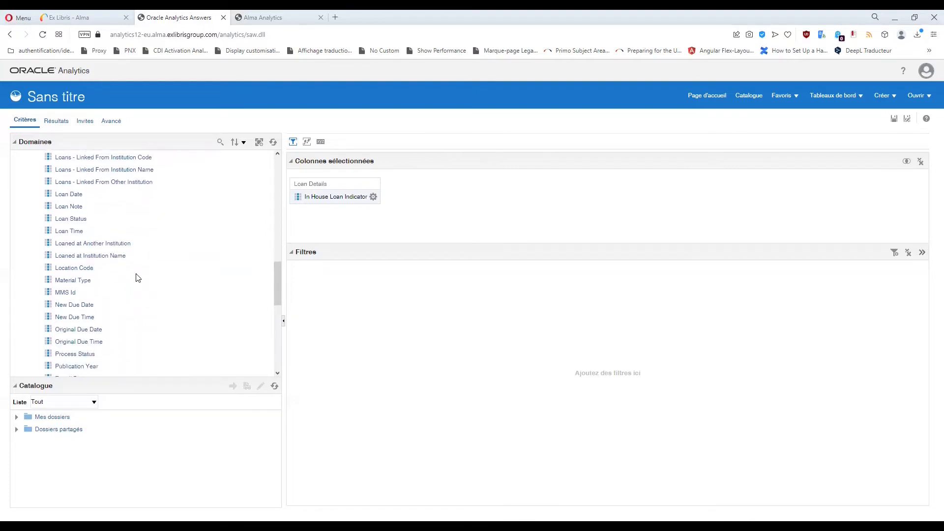
left_click(84, 271)
scroll(105, 278, "down", 4)
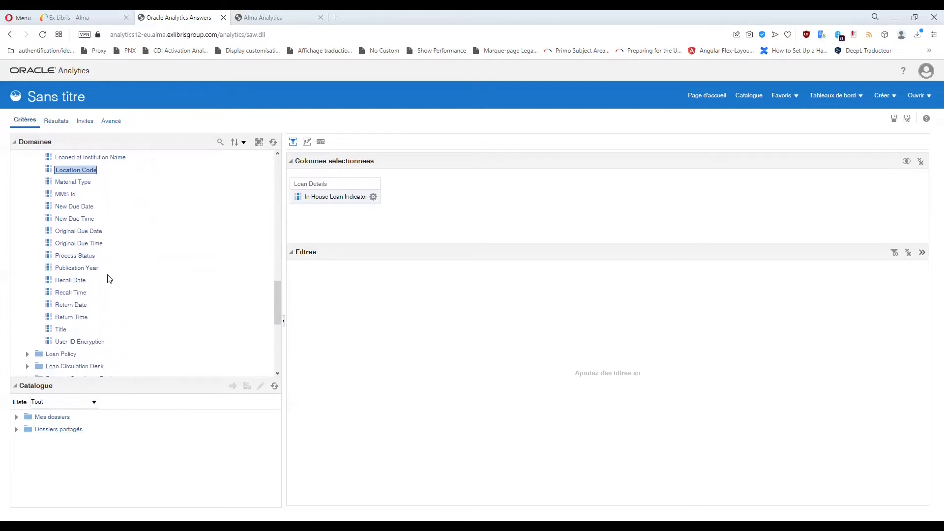
scroll(109, 279, "up", 2)
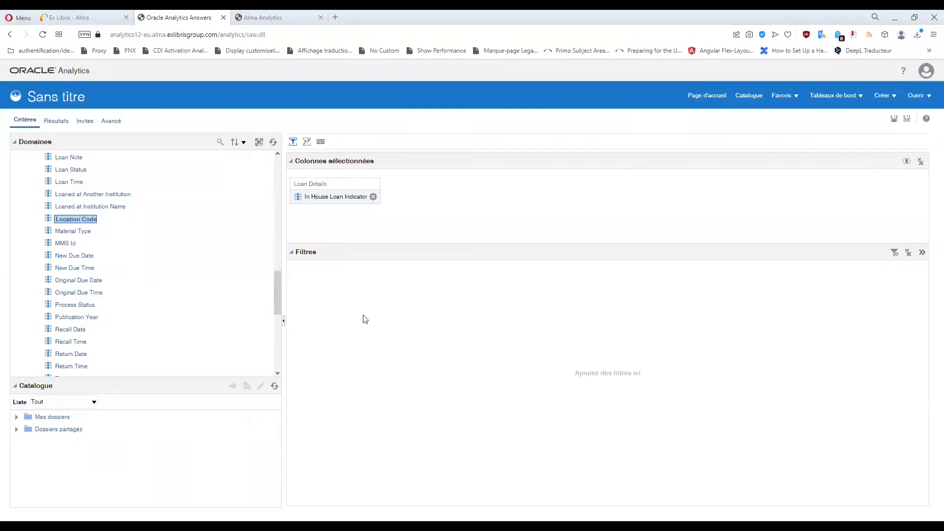
Locate the Original Due Date, New Due Date and Due Date fields within Loan Details
left_click(73, 280)
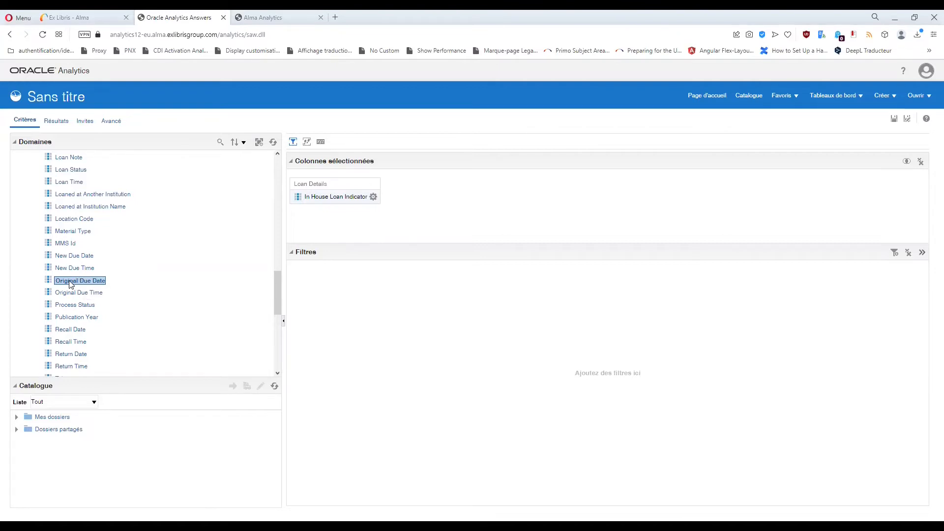
left_click(77, 254)
scroll(81, 304, "up", 12)
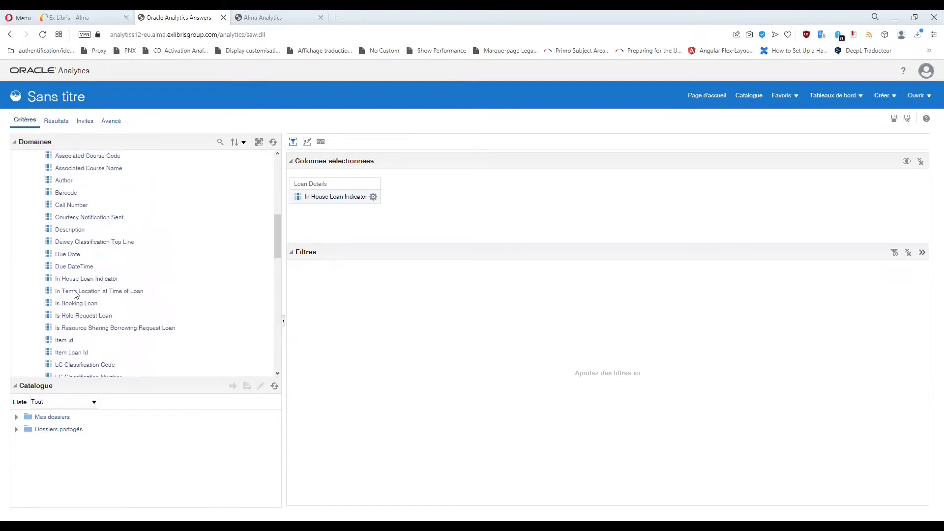
left_click(67, 255)
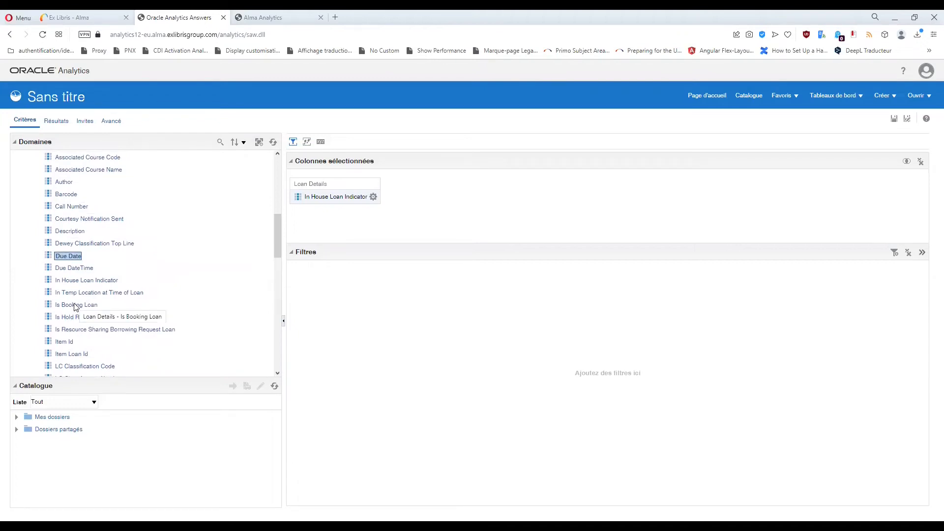
scroll(71, 305, "up", 2)
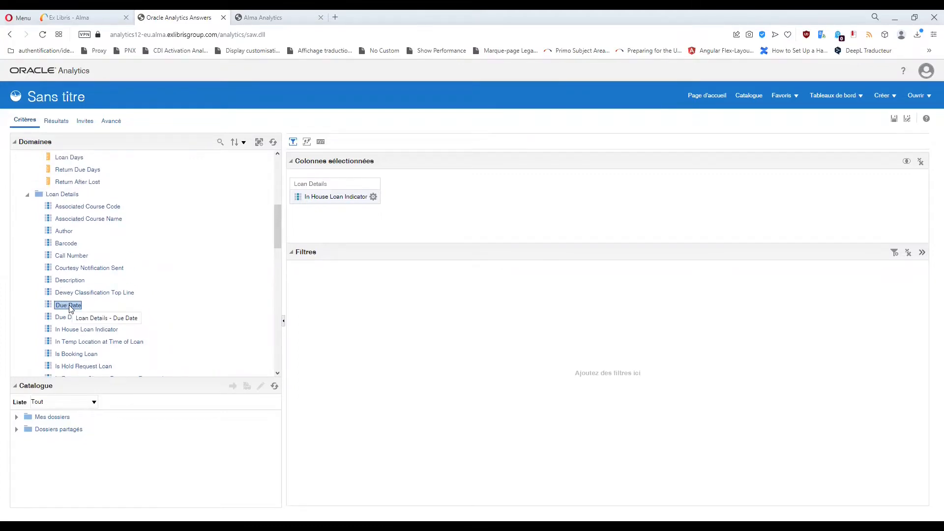
Collapse Loan Details, check the separate Due Date folder, and return to the Loan Details fields
left_click(27, 195)
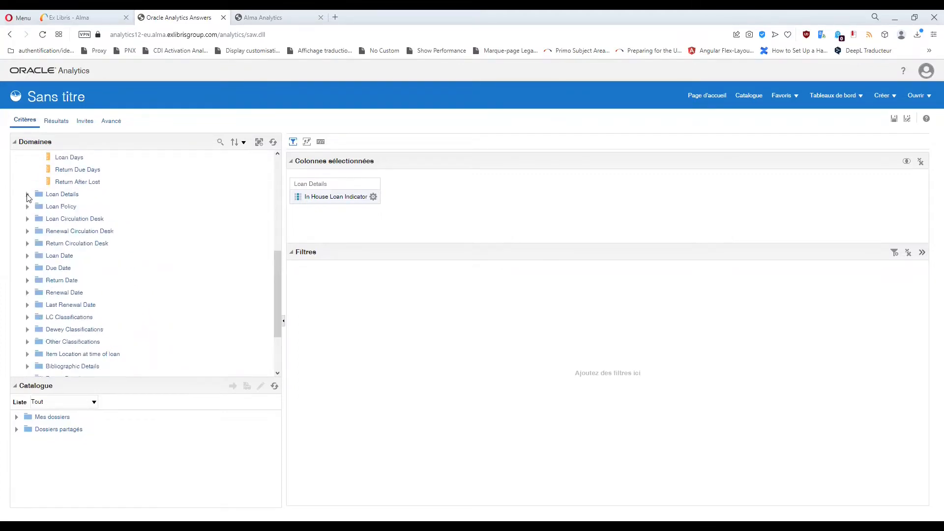
left_click(28, 268)
left_click(27, 268)
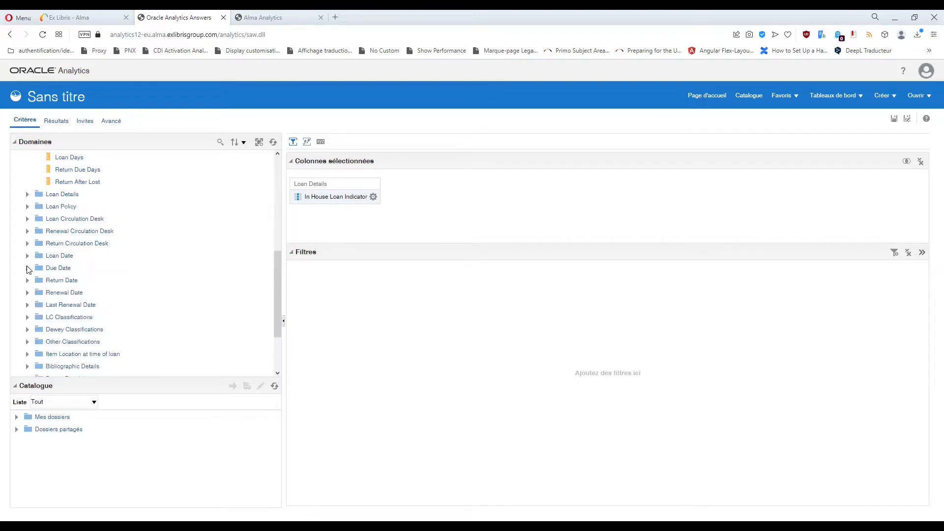
left_click(27, 194)
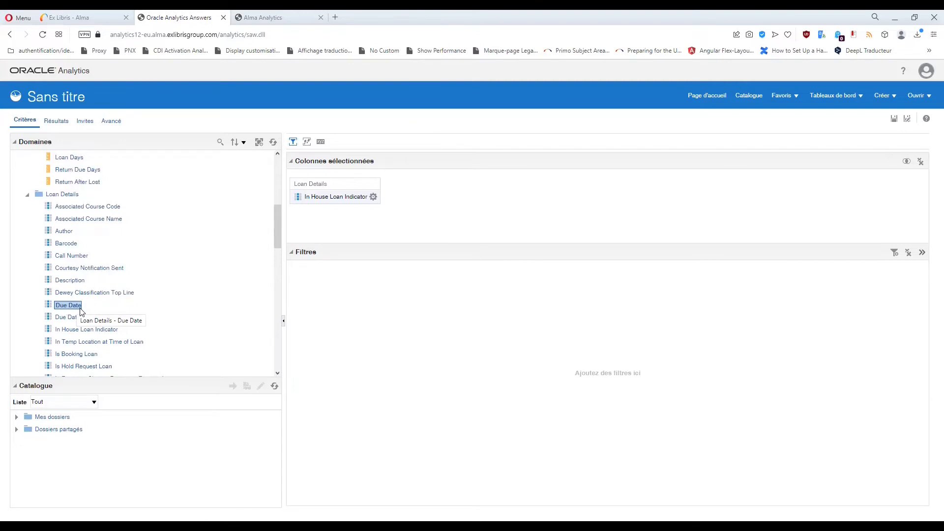
Compare the New Due Date and Original Due Date fields in Loan Details
scroll(79, 312, "down", 4)
scroll(86, 310, "down", 2)
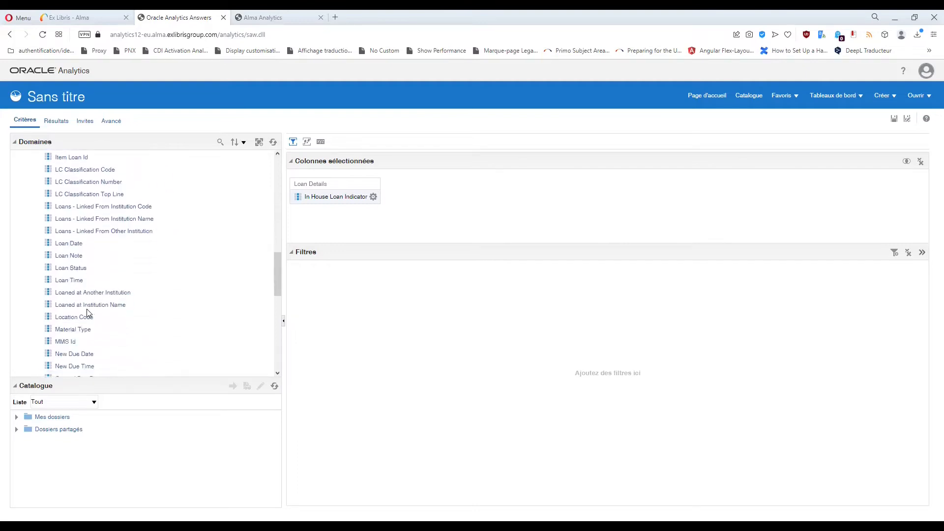
left_click(79, 329)
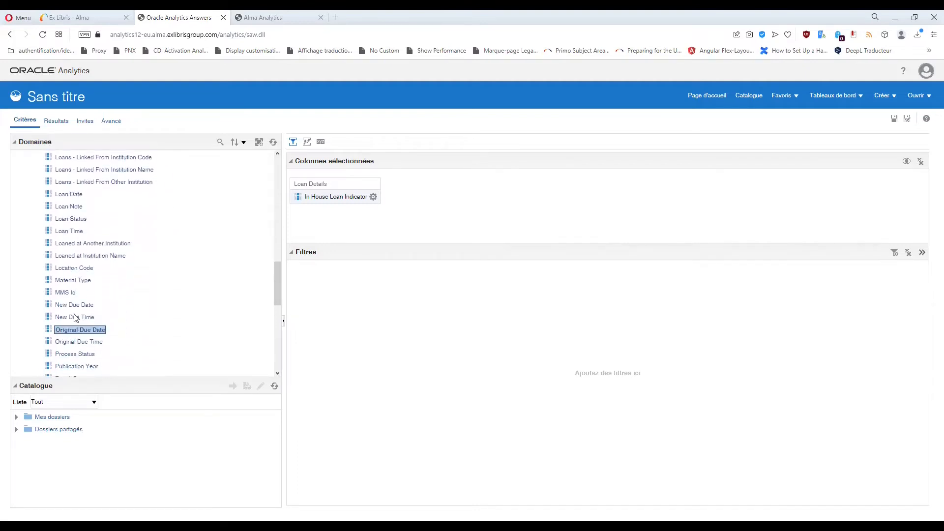
left_click(75, 306)
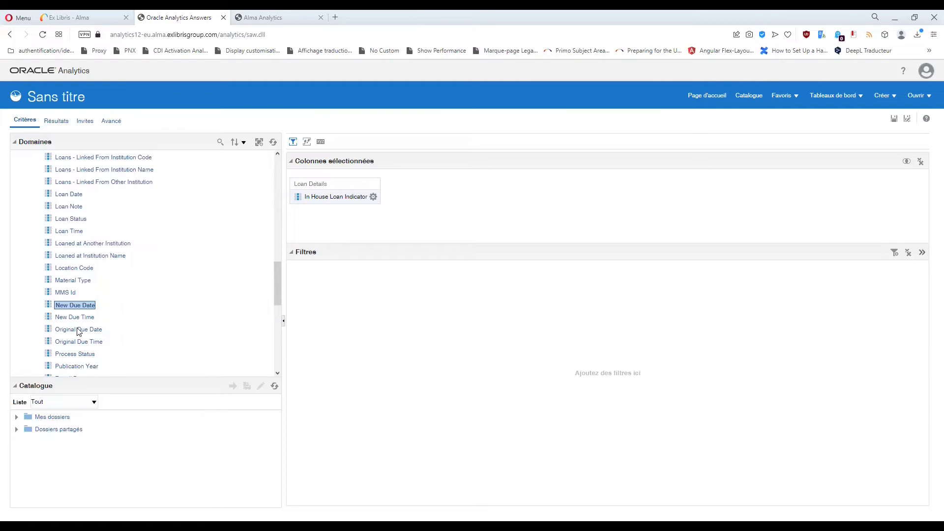
left_click(78, 330)
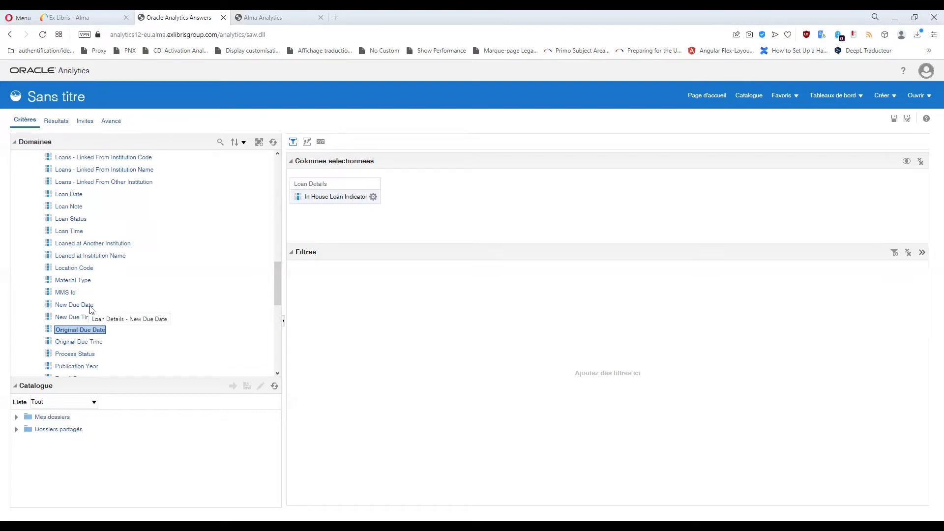
left_click(72, 305)
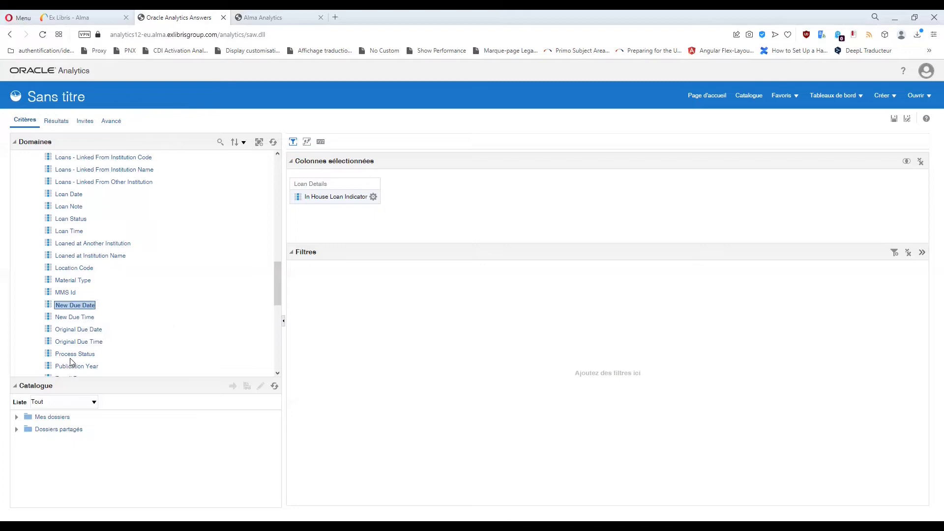
left_click(73, 331)
left_click(76, 306)
scroll(118, 332, "down", 1)
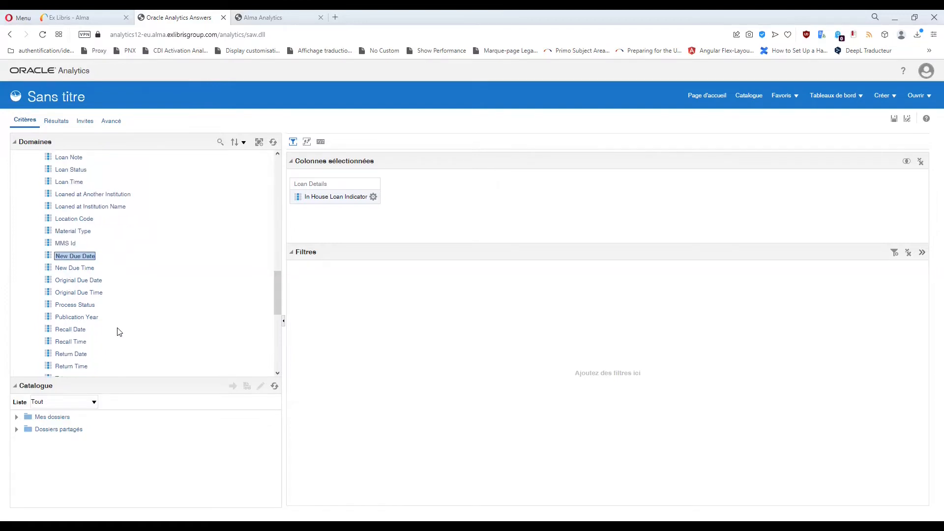
left_click(78, 280)
left_click(75, 258)
left_click(74, 279)
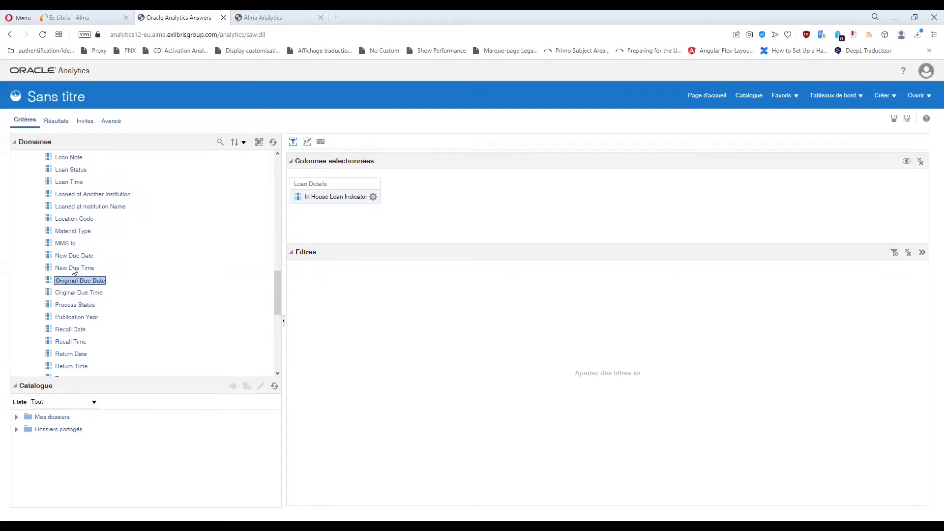
Compare the New Due Time and Original Due Time fields in Loan Details
left_click(74, 269)
left_click(78, 293)
left_click(76, 269)
left_click(82, 294)
left_click(78, 271)
left_click(77, 295)
Revisit the Due Date field in Loan Details and compare it with the other due date fields
scroll(80, 301, "up", 6)
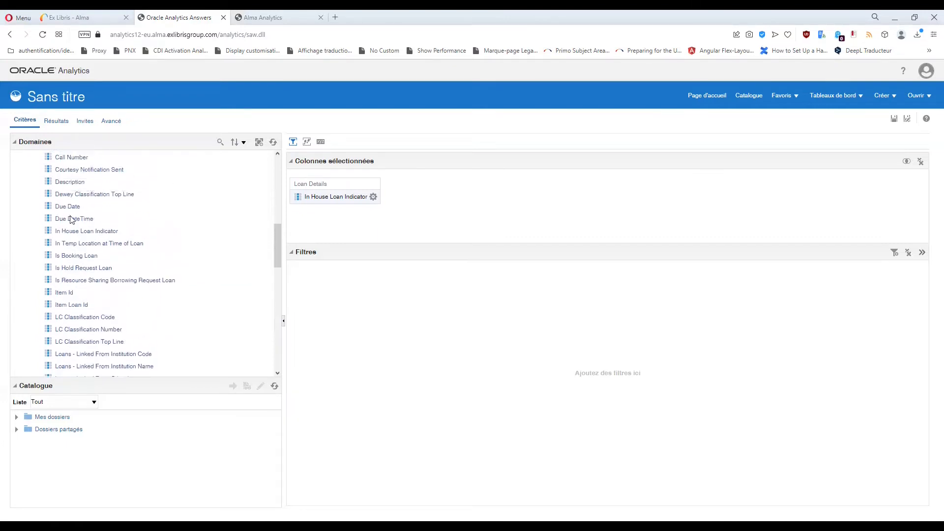
left_click(70, 207)
scroll(86, 246, "down", 6)
scroll(95, 256, "down", 2)
scroll(84, 259, "up", 10)
scroll(69, 253, "up", 1)
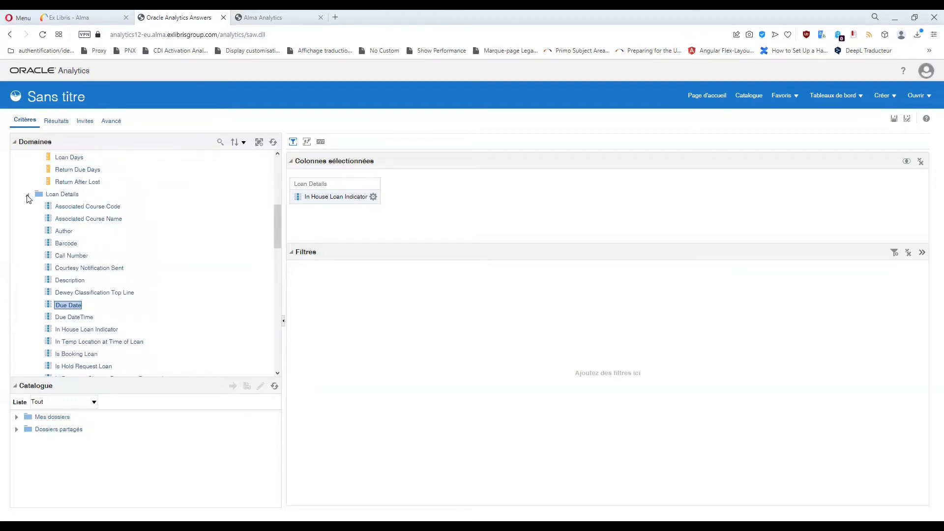
Collapse Loan Details and examine the fields of the Loan Policy folder
left_click(28, 195)
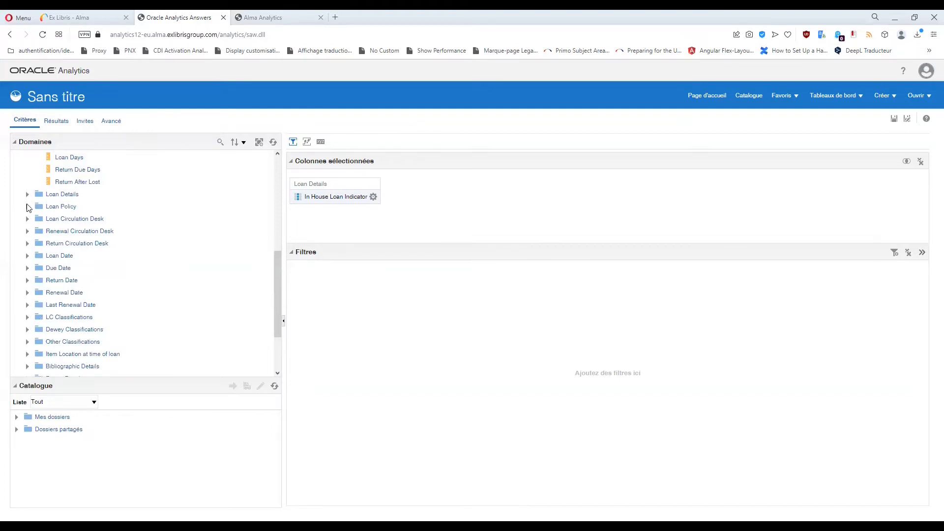
left_click(28, 207)
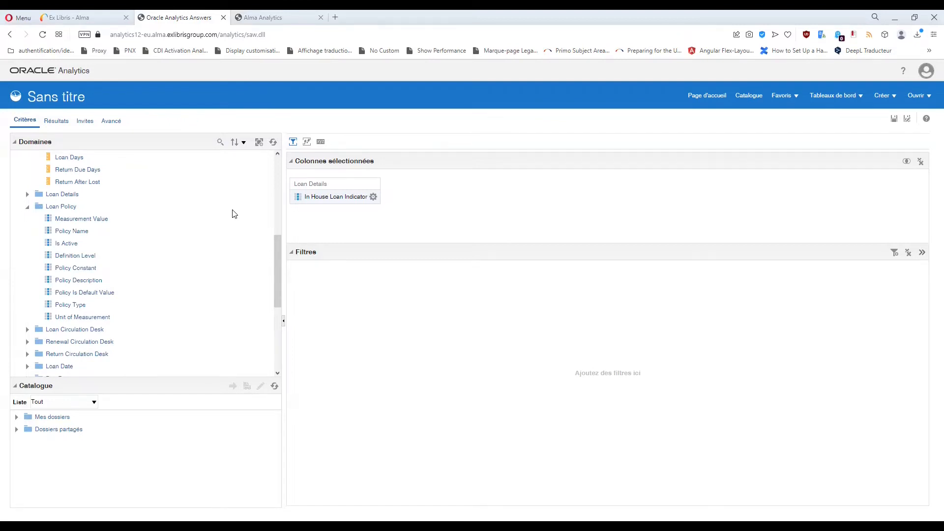
left_click(28, 207)
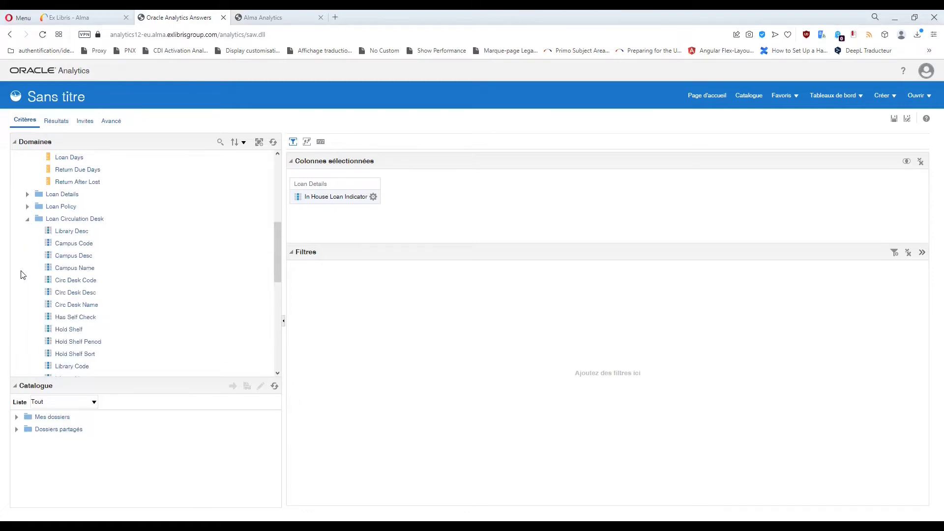
Examine the Loan, Renewal and Return Circulation Desk folders one after another
left_click(28, 219)
left_click(28, 230)
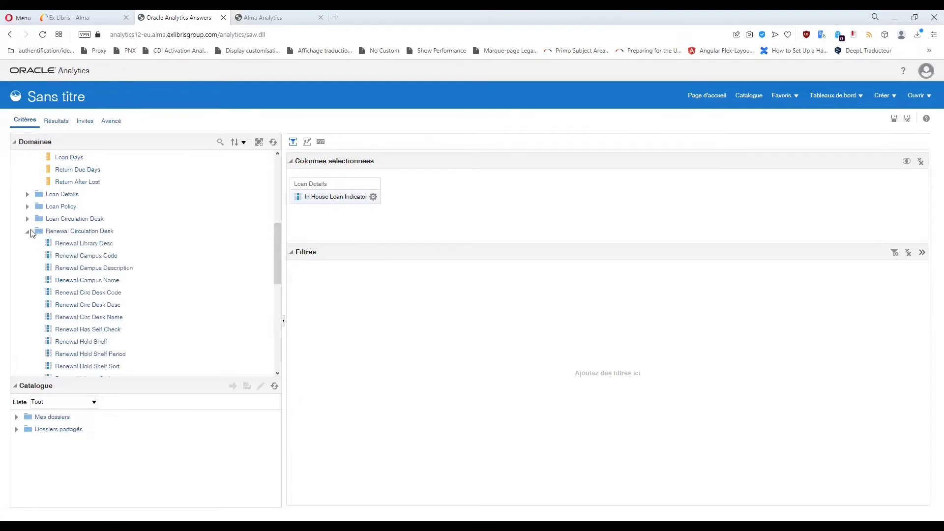
left_click(28, 230)
left_click(28, 244)
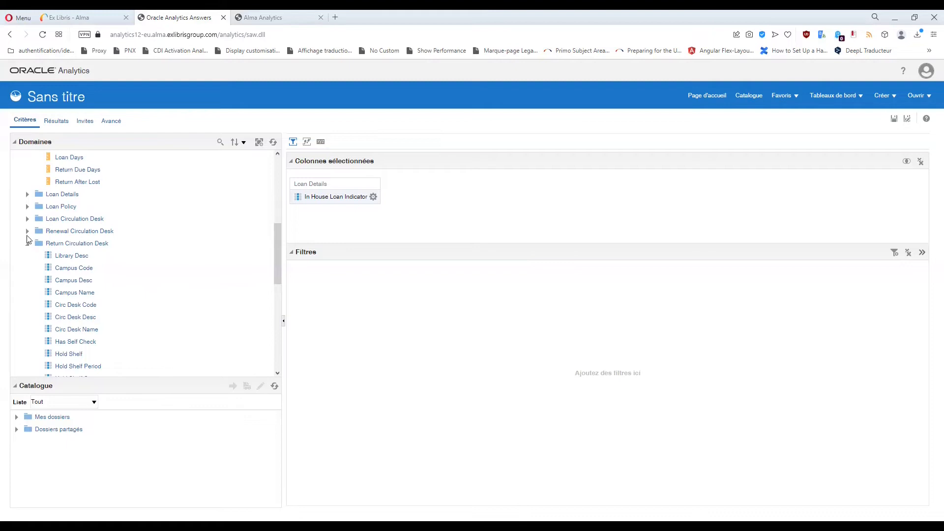
Review the Library Desc, Campus Code and Circ Desk code, description and name fields in Loan Circulation Desk
left_click(28, 219)
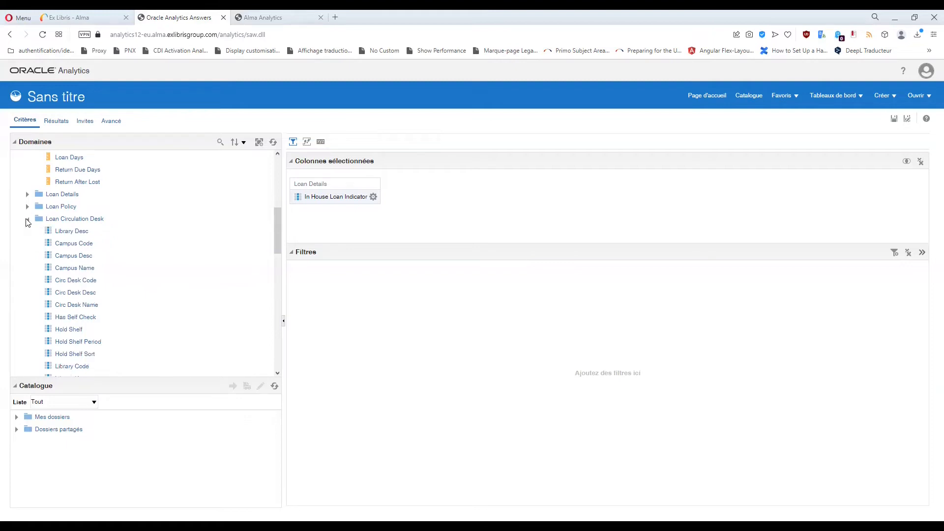
left_click(73, 232)
scroll(74, 258, "down", 1)
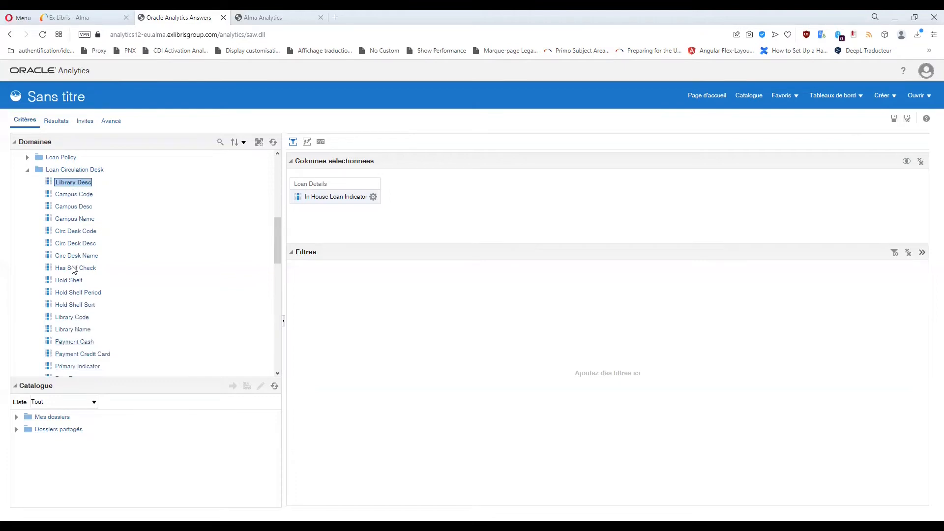
scroll(70, 246, "up", 1)
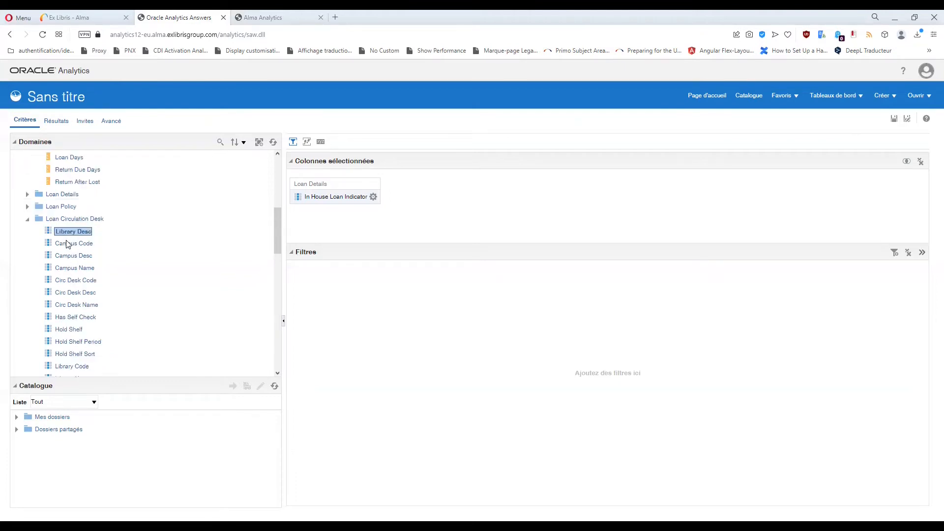
left_click(68, 246)
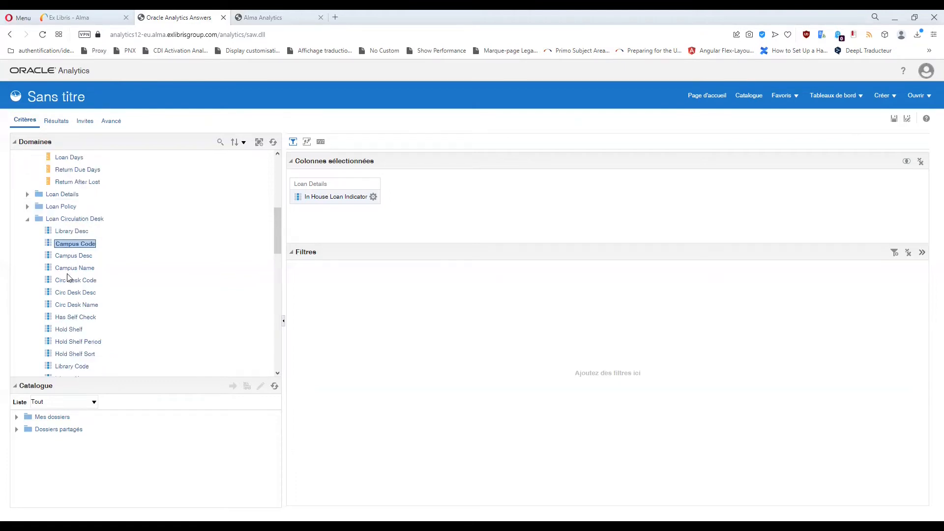
left_click(70, 281)
left_click(73, 293)
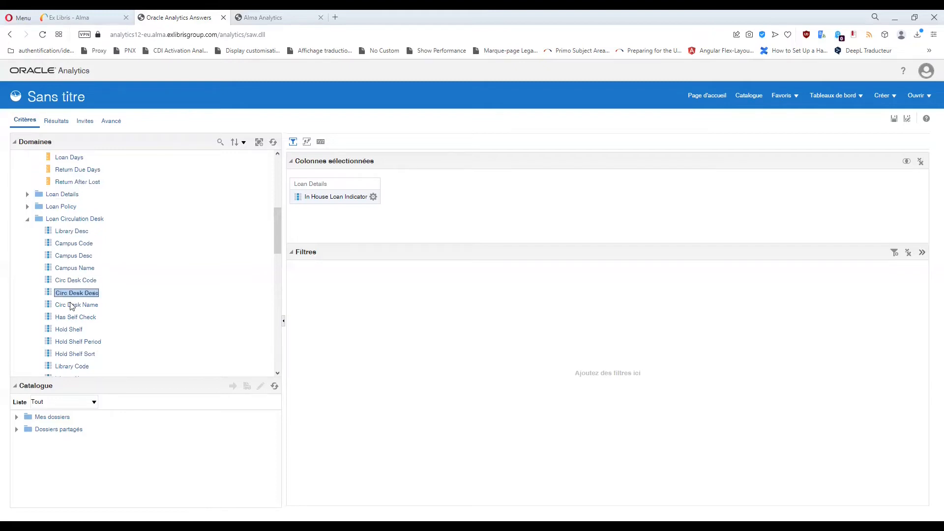
left_click(73, 306)
Review the Hold Shelf and Payment Cash fields in the Loan Circulation Desk folder
scroll(96, 309, "down", 2)
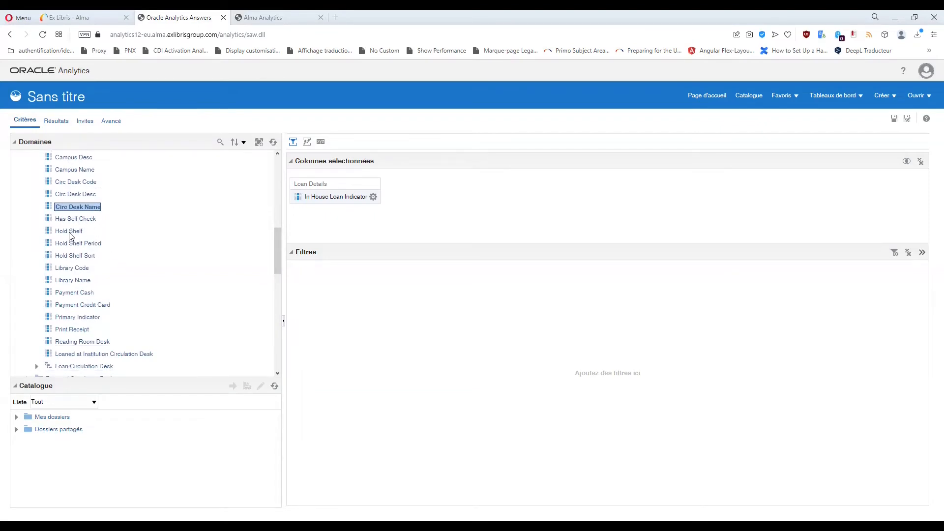
left_click(69, 232)
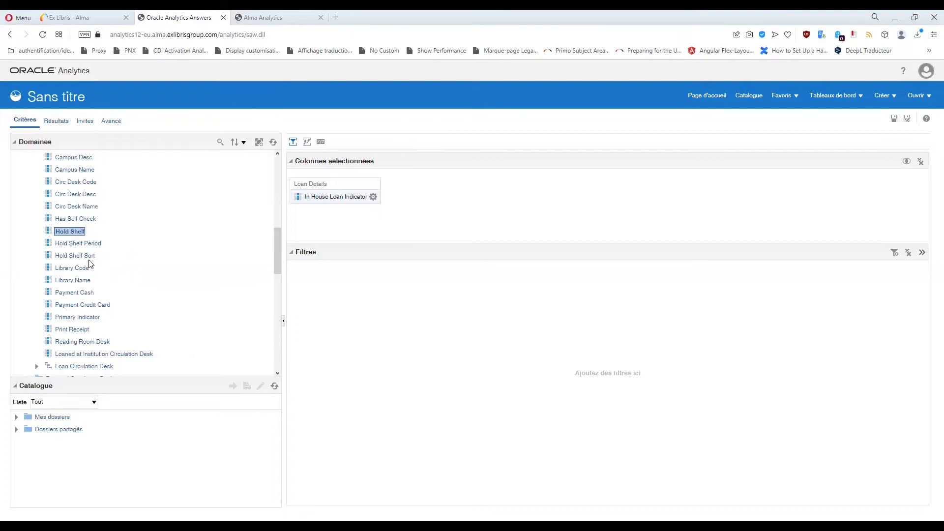
left_click(80, 295)
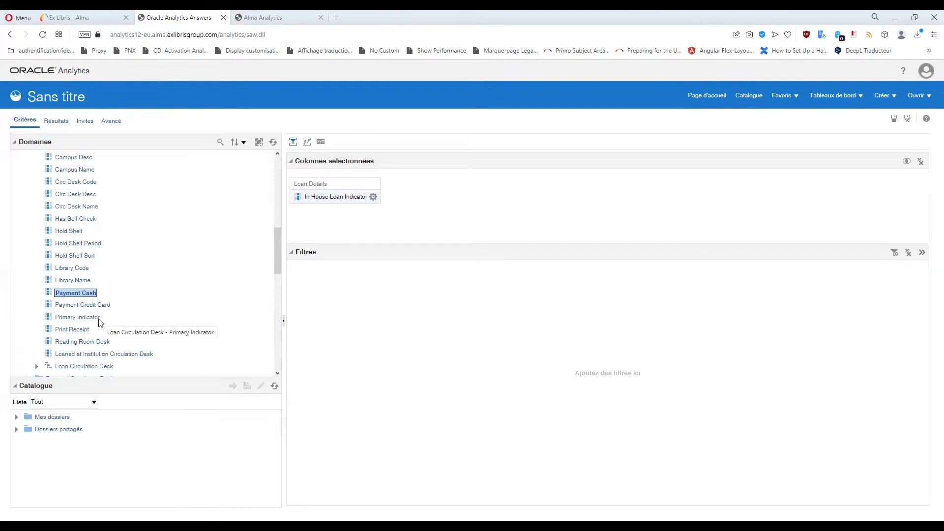
scroll(100, 322, "up", 3)
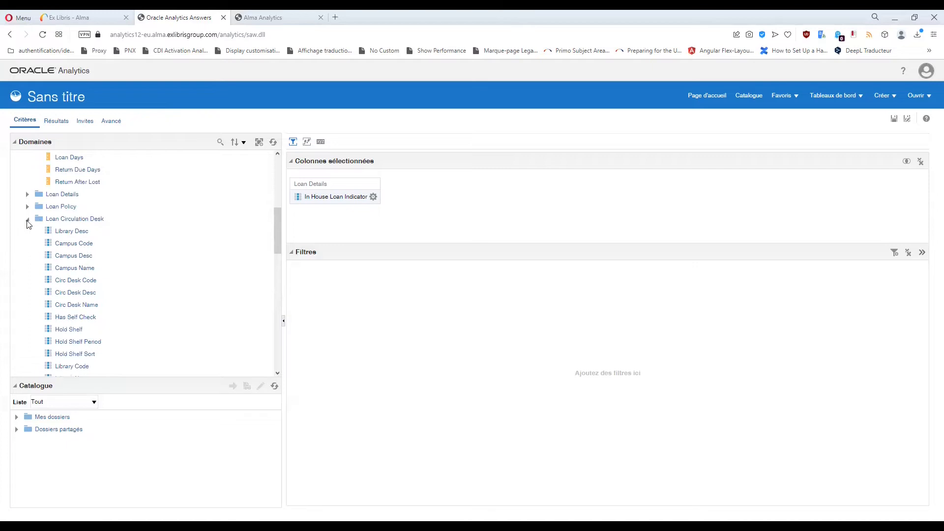
Remove the In House Loan Indicator column from the analysis and collapse the Loan and Return Circulation Desk folders
left_click(373, 196)
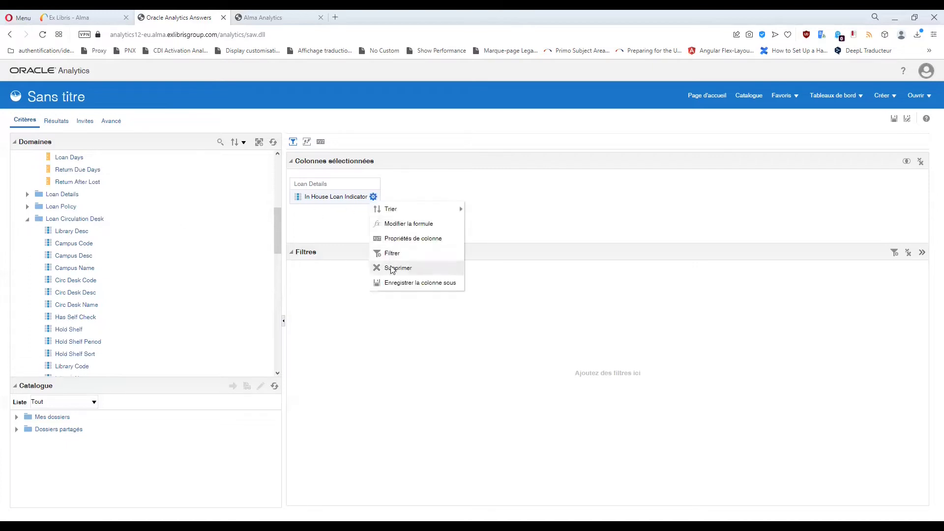
left_click(396, 267)
left_click(28, 219)
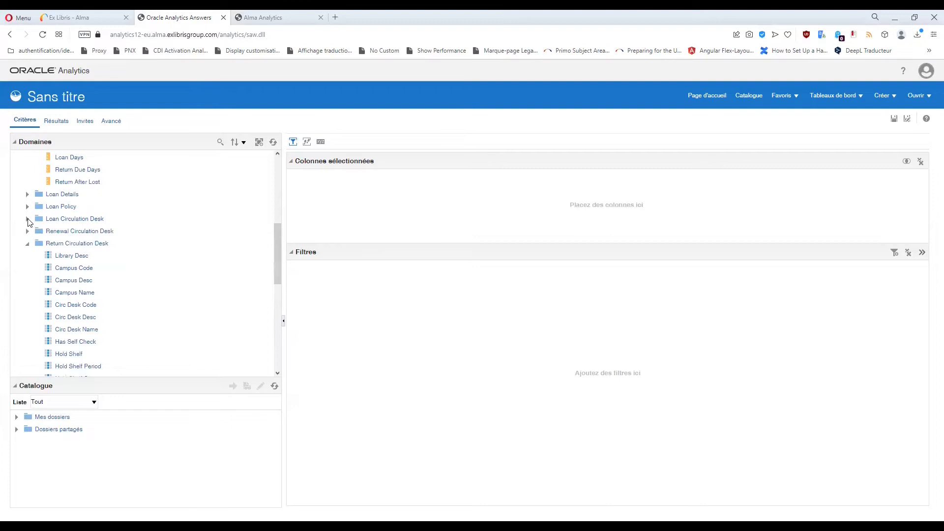
left_click(28, 243)
Examine the fields of the Loan Date folder and collapse it again
left_click(27, 256)
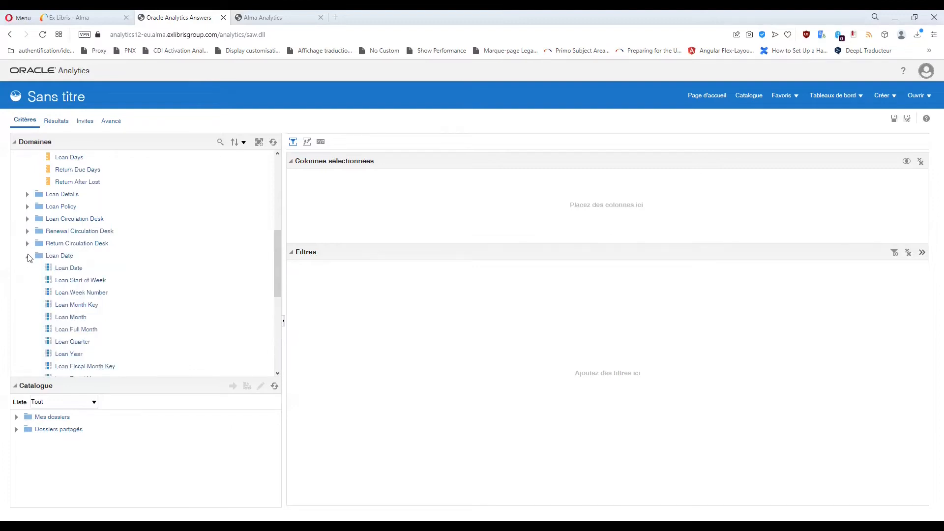
left_click(28, 256)
left_click(28, 257)
left_click(28, 257)
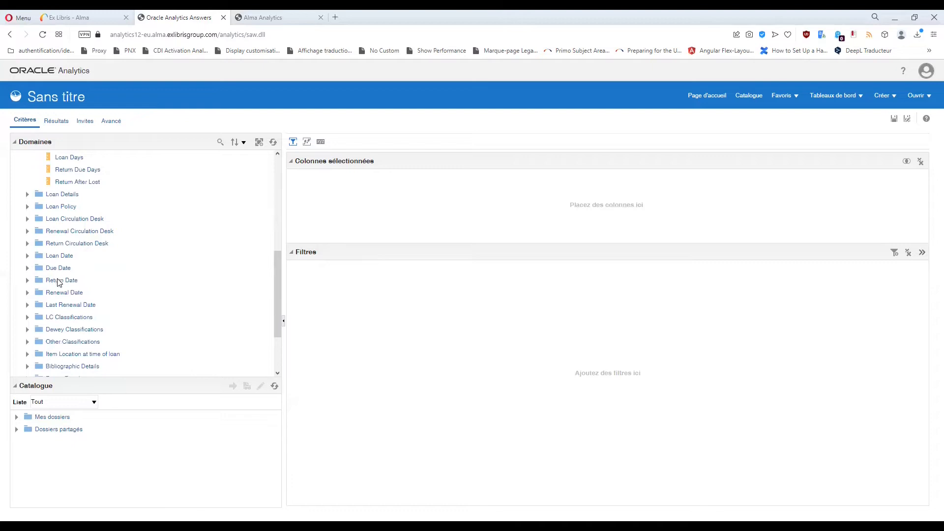
Review the week, month, quarter, year and fiscal fields in the Renewal Date folder, and collapse it
left_click(28, 293)
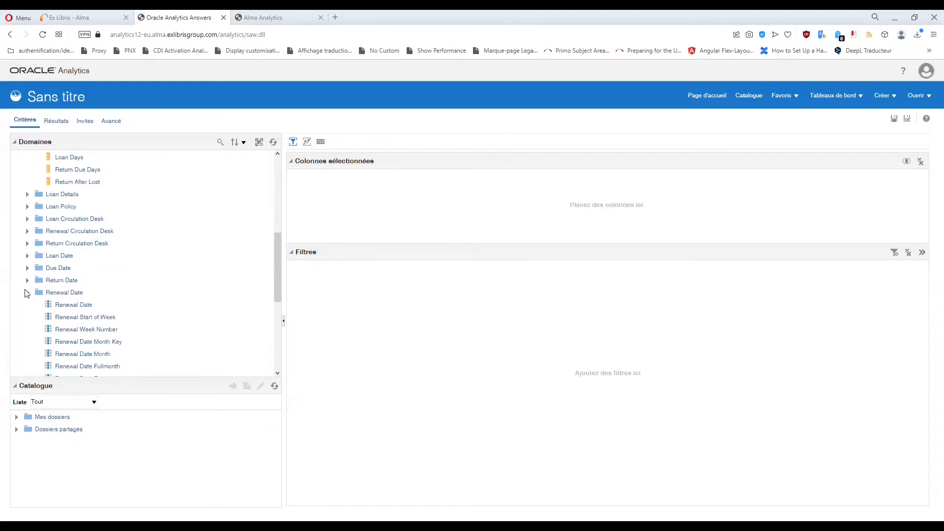
scroll(79, 306, "down", 2)
left_click(79, 207)
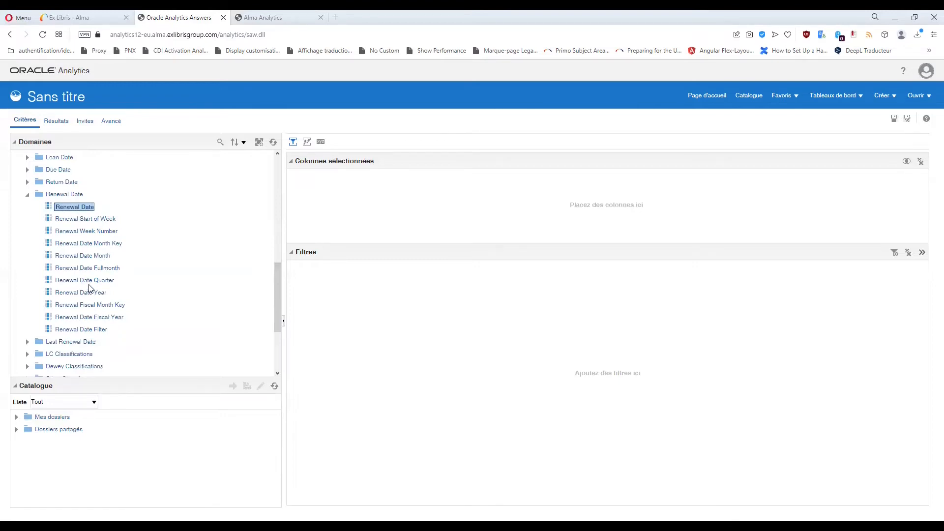
left_click(28, 196)
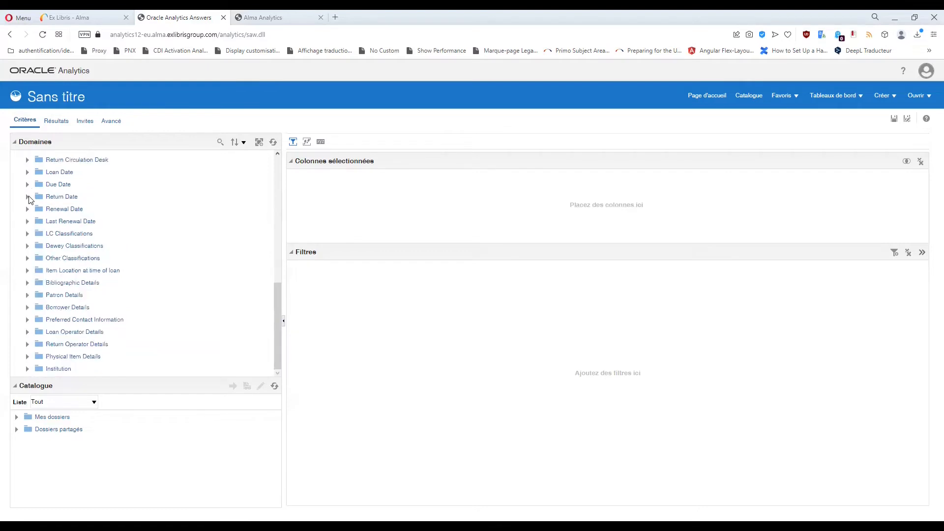
Compare the LC Classifications, Dewey Classifications and Other Classifications folders in the subject area
left_click(72, 235)
left_click(71, 259)
left_click(68, 234)
left_click(69, 247)
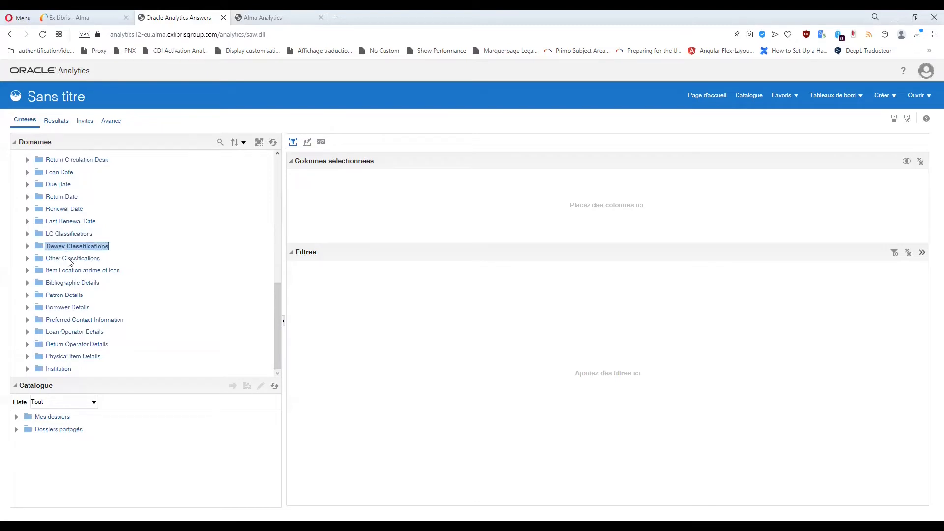
left_click(69, 235)
left_click(68, 248)
left_click(69, 258)
left_click(62, 234)
left_click(67, 247)
Expand the Bibliographic Details folder and survey its list of bibliographic fields
left_click(27, 284)
scroll(164, 303, "down", 3)
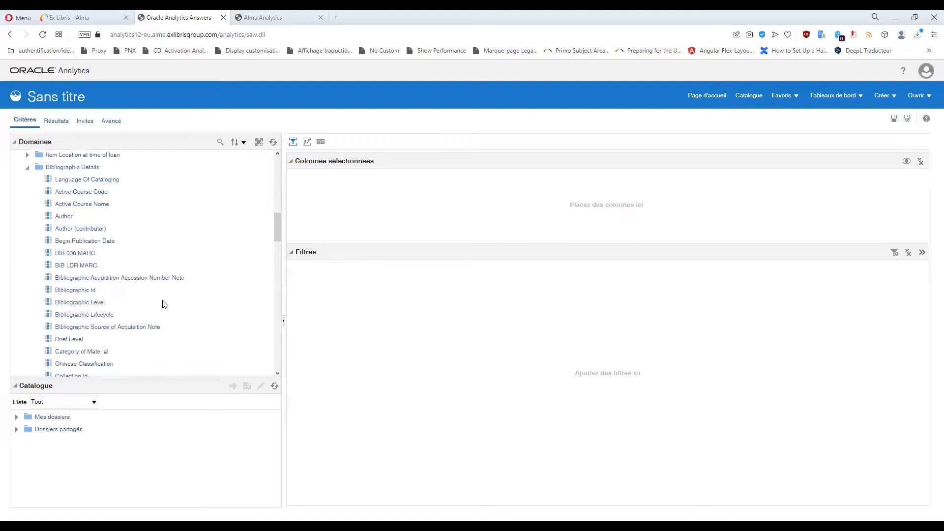
scroll(165, 303, "down", 10)
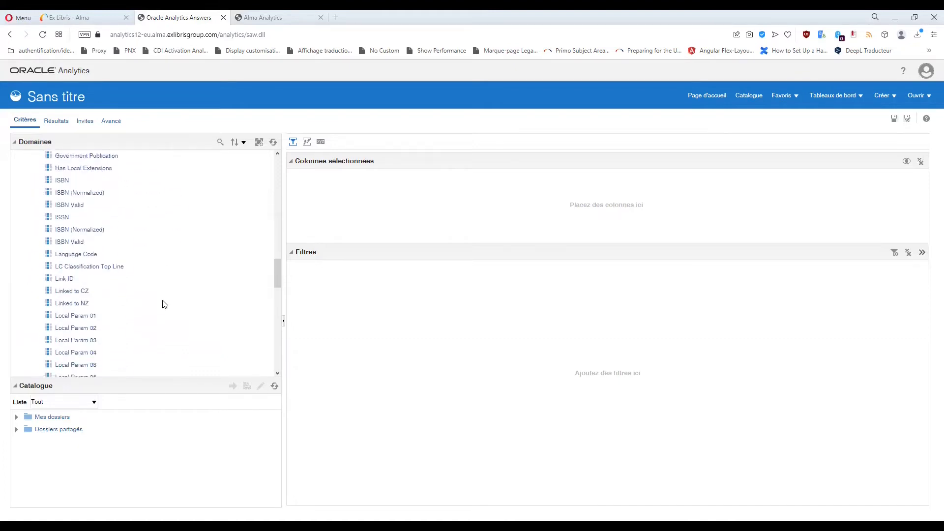
scroll(164, 304, "down", 6)
scroll(101, 322, "down", 3)
scroll(96, 322, "up", 8)
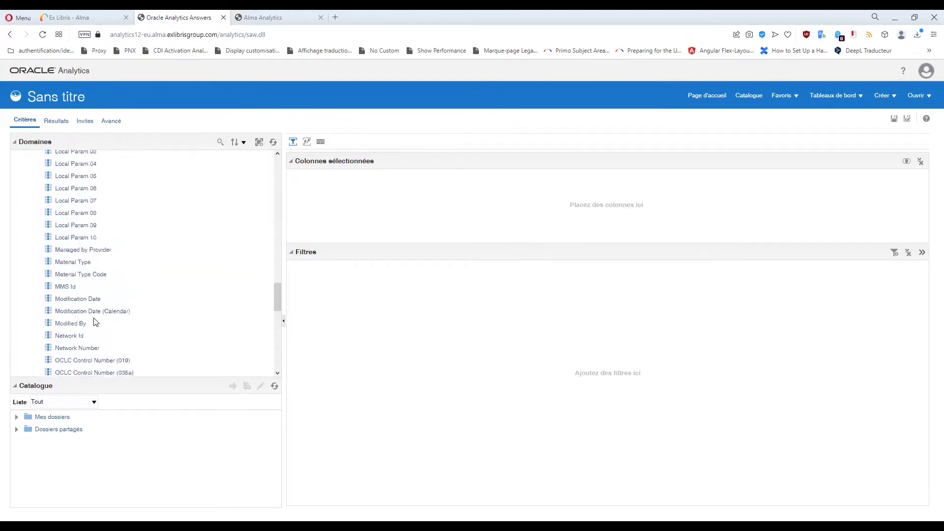
scroll(96, 322, "up", 8)
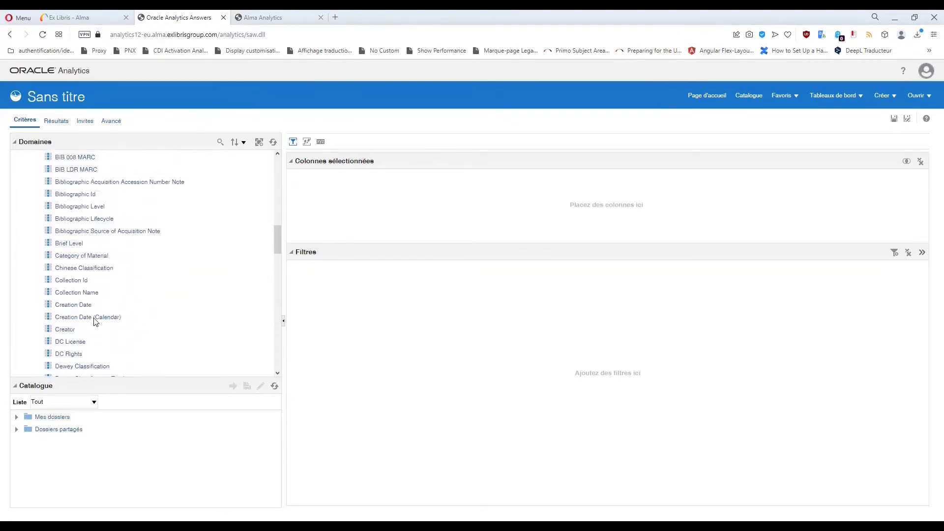
scroll(96, 322, "up", 5)
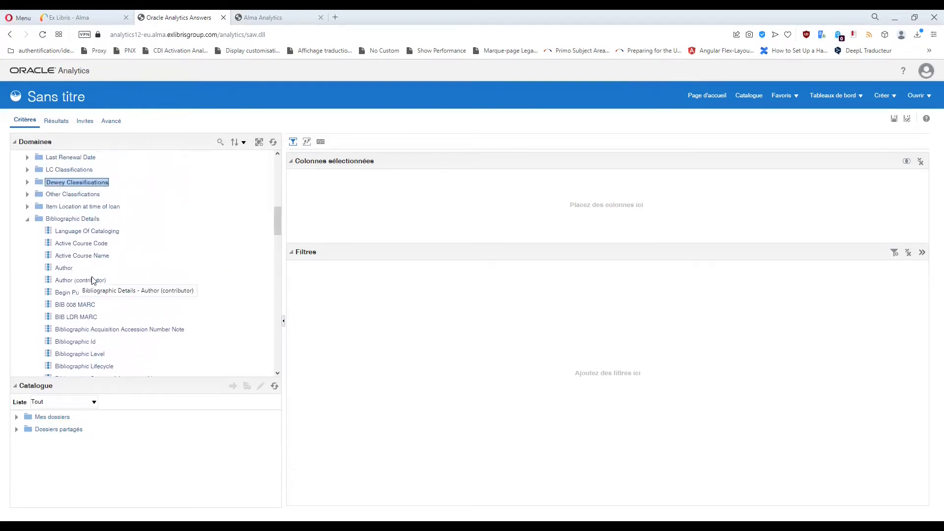
Locate the MMS Id field in Bibliographic Details and collapse the folder
scroll(93, 284, "down", 10)
scroll(100, 288, "down", 14)
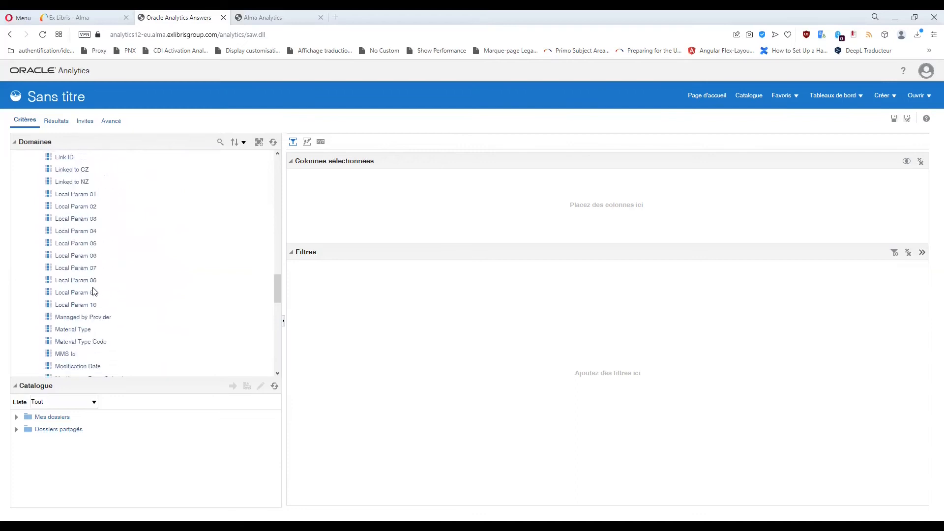
scroll(73, 346, "down", 1)
left_click(61, 326)
scroll(79, 344, "up", 20)
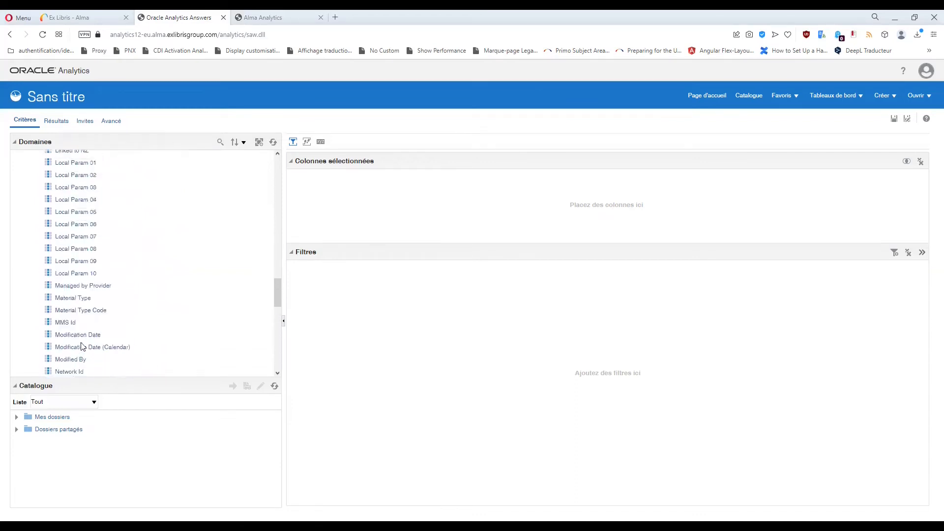
scroll(35, 305, "up", 2)
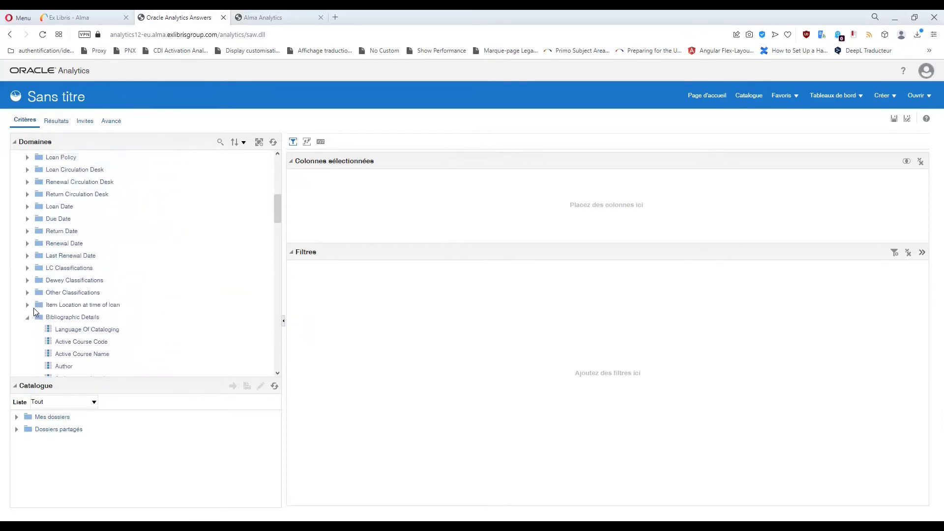
left_click(27, 317)
Expand the Item Location at time of loan folder and look through its fields
left_click(64, 305)
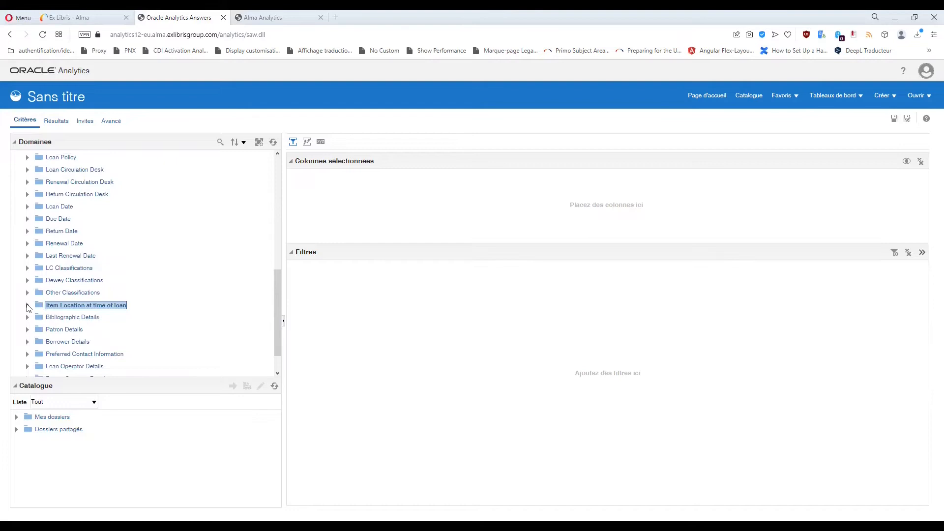
left_click(27, 305)
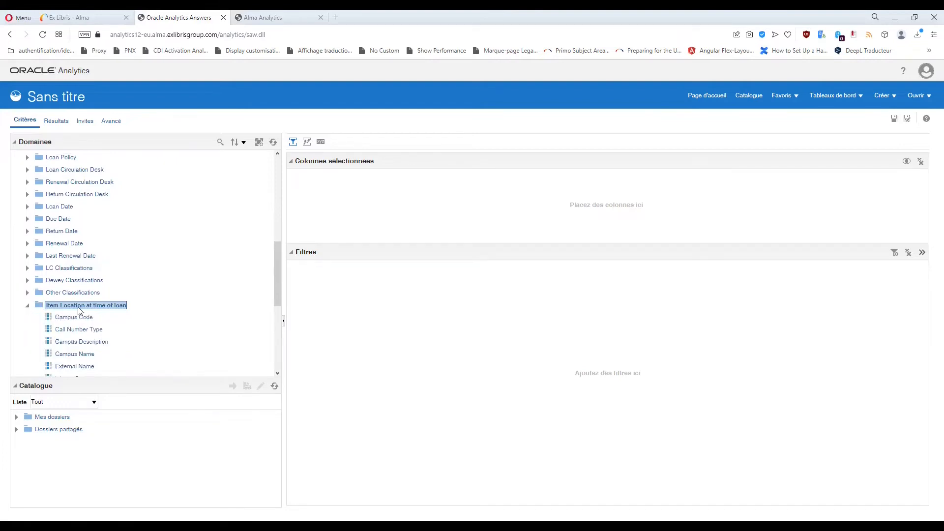
scroll(193, 320, "down", 2)
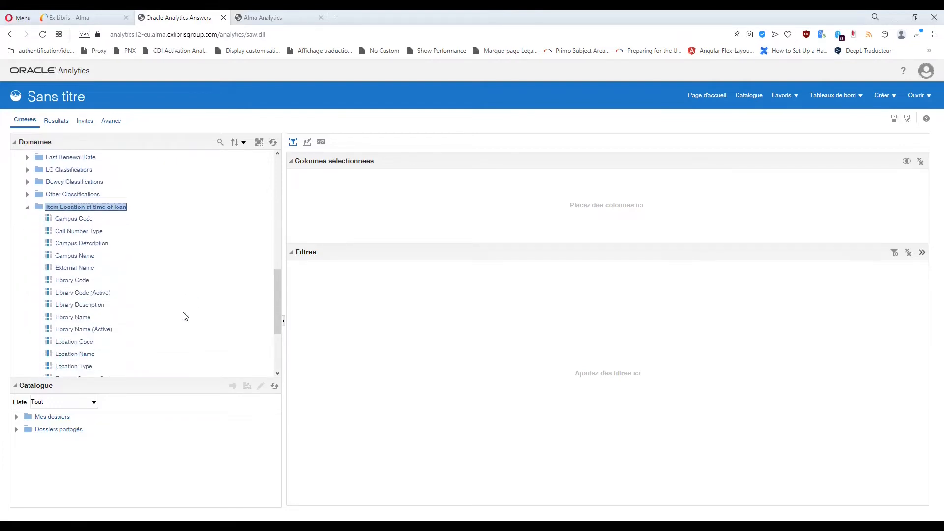
scroll(179, 317, "down", 2)
scroll(178, 317, "up", 2)
Review the Campus Name, Library Code, Location Code and Location Name fields under Item Location at time of loan
left_click(61, 257)
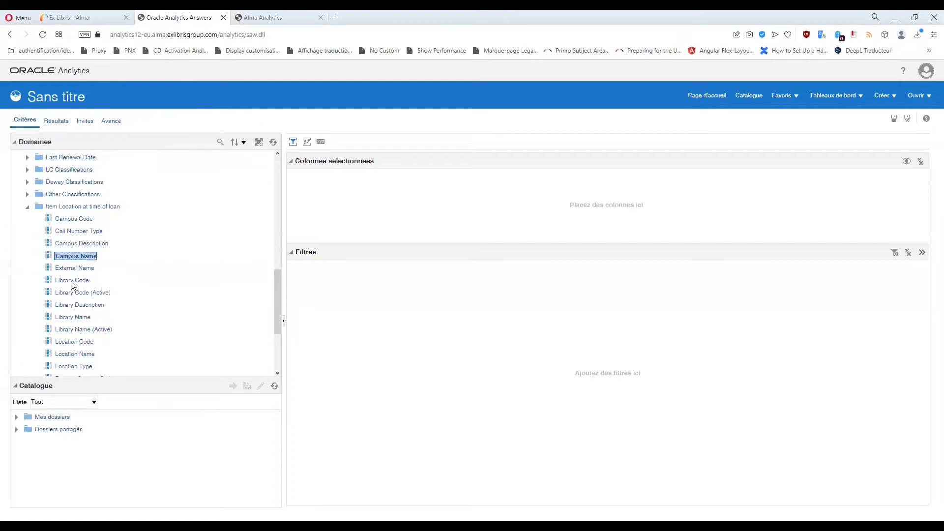
left_click(69, 280)
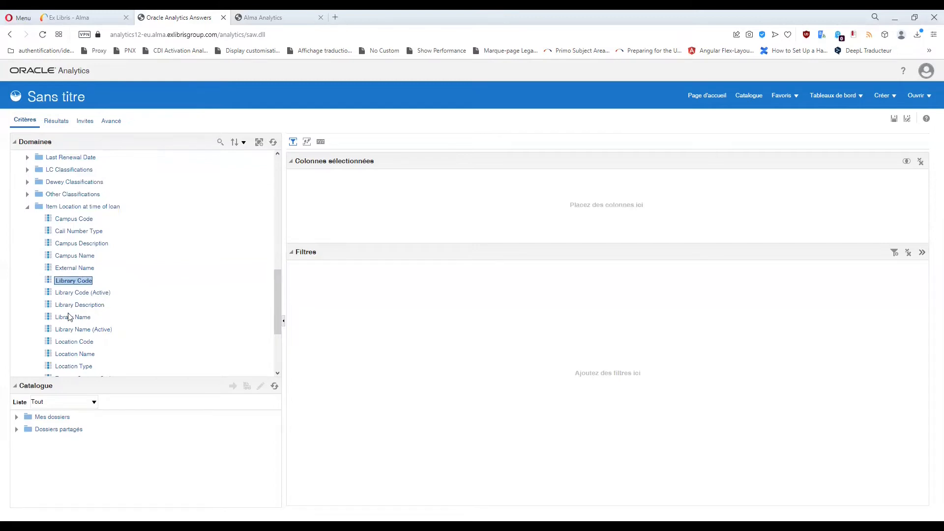
left_click(78, 342)
scroll(98, 314, "down", 1)
left_click(81, 306)
left_click(77, 295)
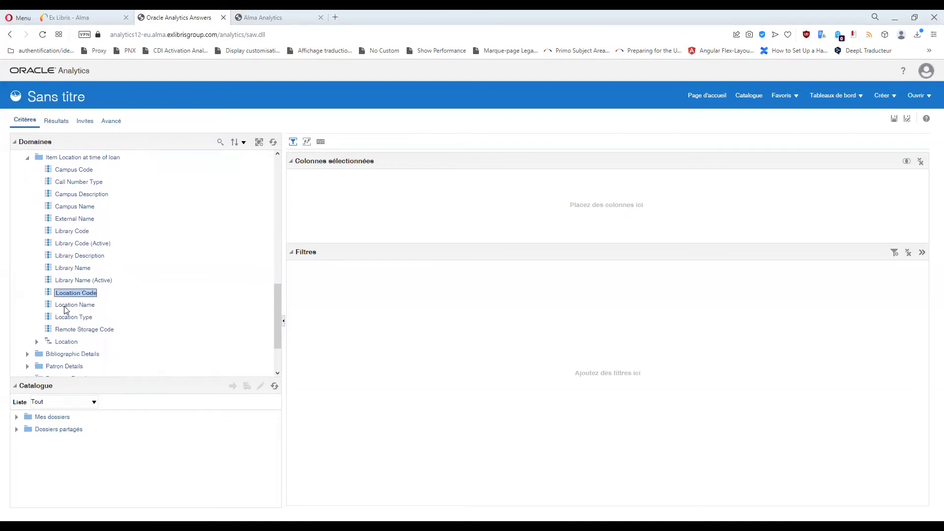
Check the Call Number Type field and remaining fields of Item Location at time of loan, and collapse the folder
scroll(64, 309, "up", 2)
scroll(99, 306, "down", 1)
left_click(92, 232)
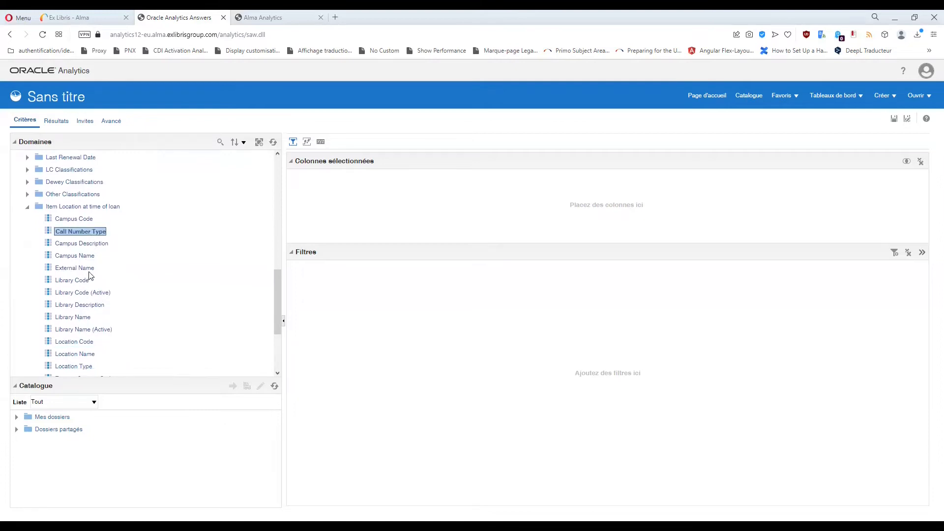
scroll(99, 288, "down", 1)
scroll(106, 256, "up", 1)
scroll(106, 255, "up", 1)
scroll(98, 353, "down", 1)
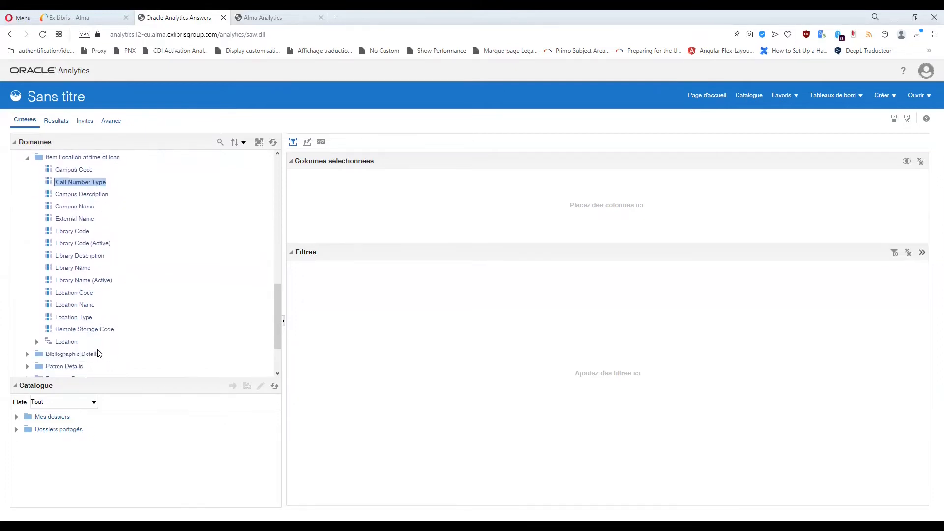
scroll(99, 353, "up", 2)
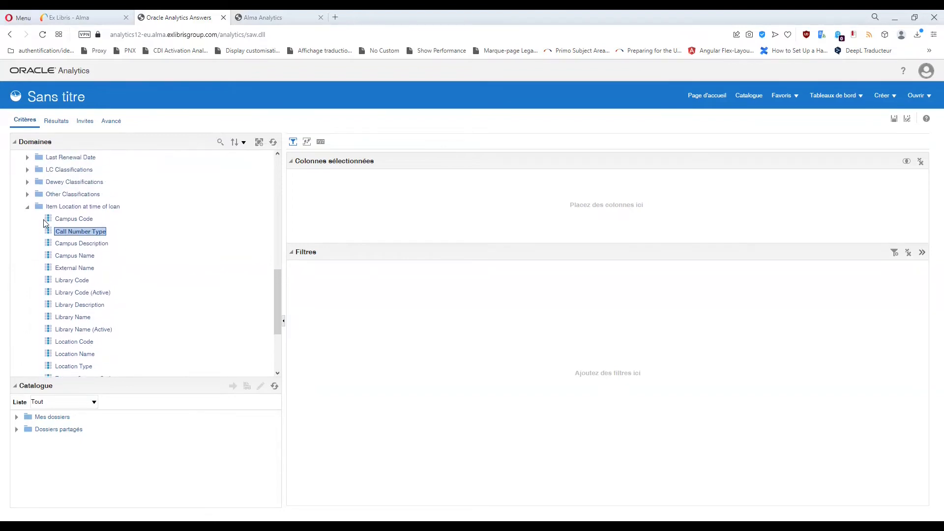
left_click(69, 208)
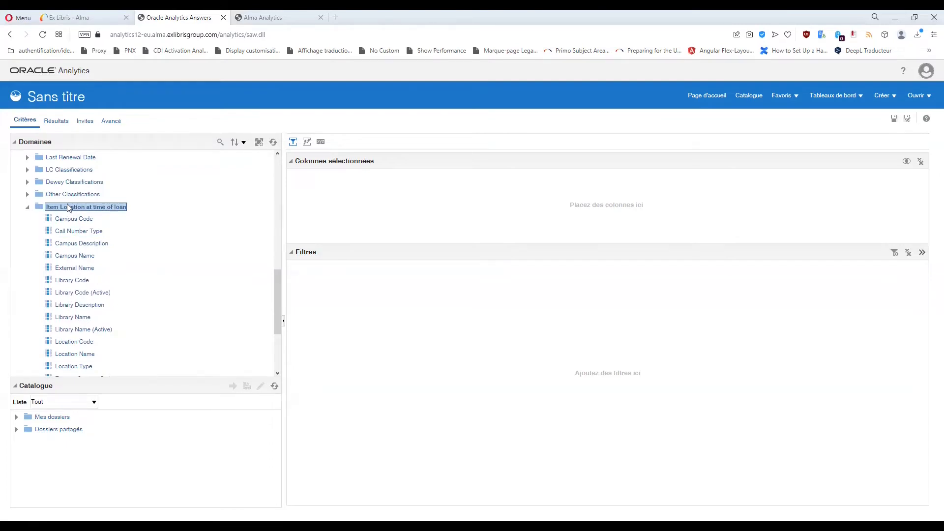
left_click(27, 206)
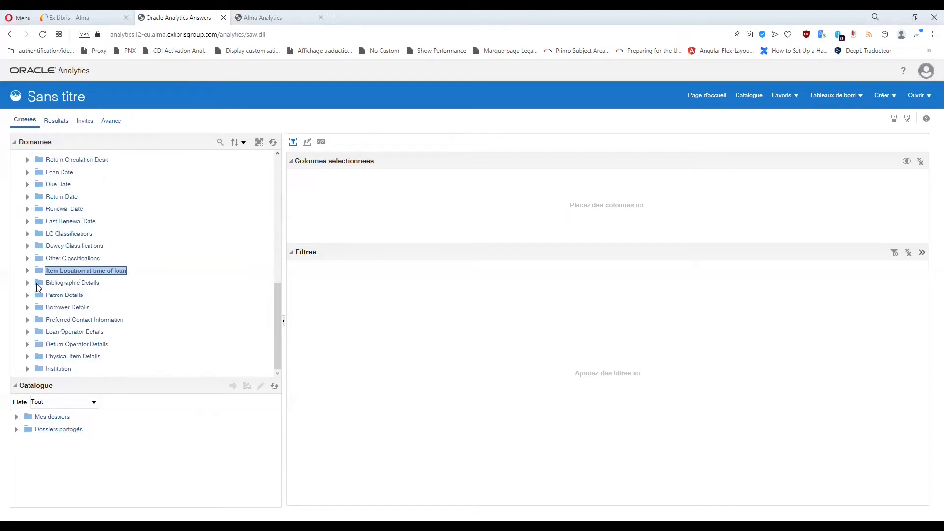
Expand the Physical Item Details folder and review its fields as far as Permanent Call Number
left_click(27, 356)
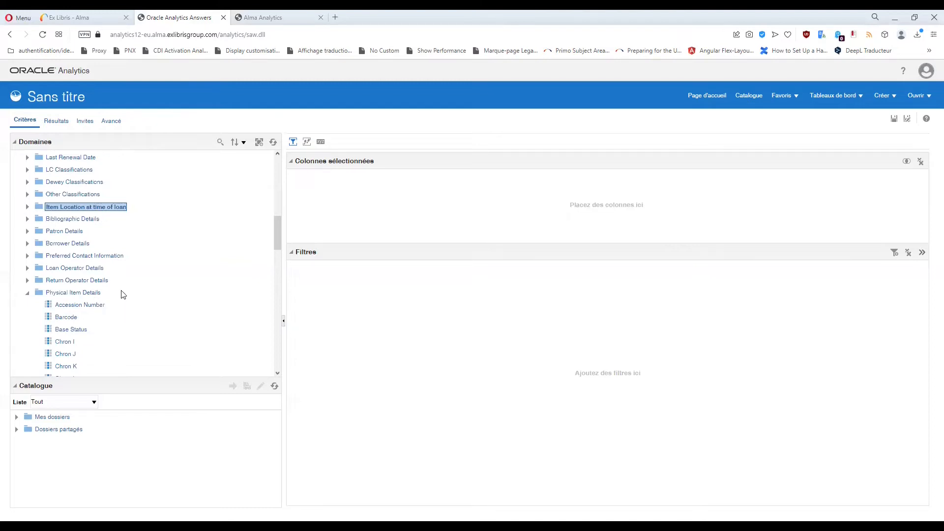
scroll(122, 294, "down", 2)
scroll(124, 294, "down", 4)
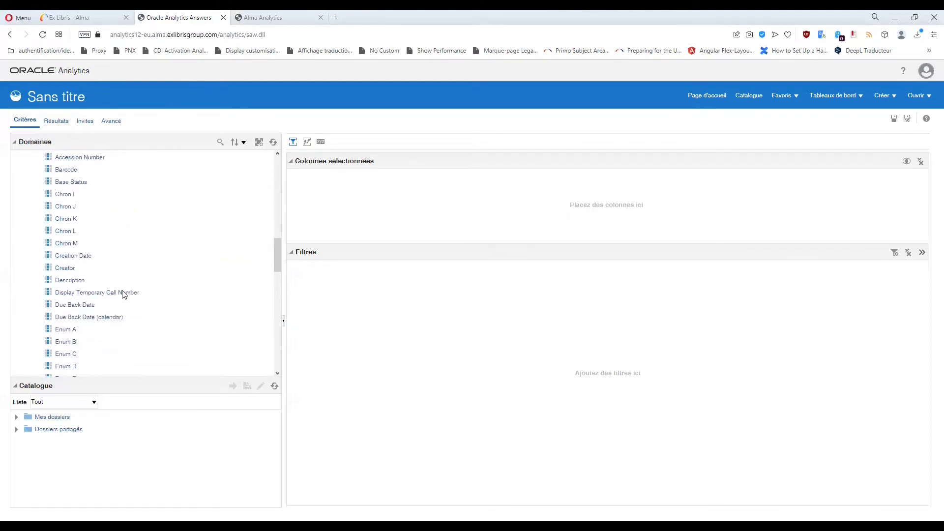
scroll(124, 294, "down", 3)
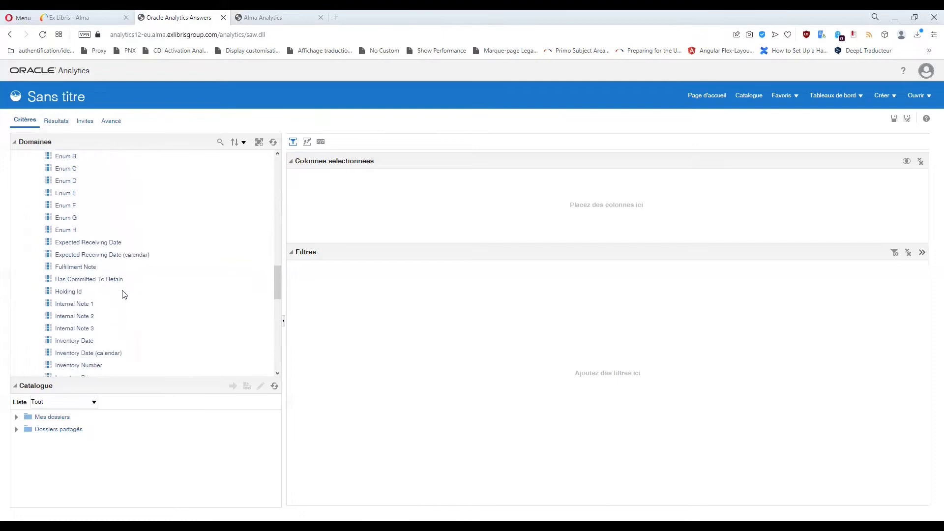
scroll(124, 294, "down", 3)
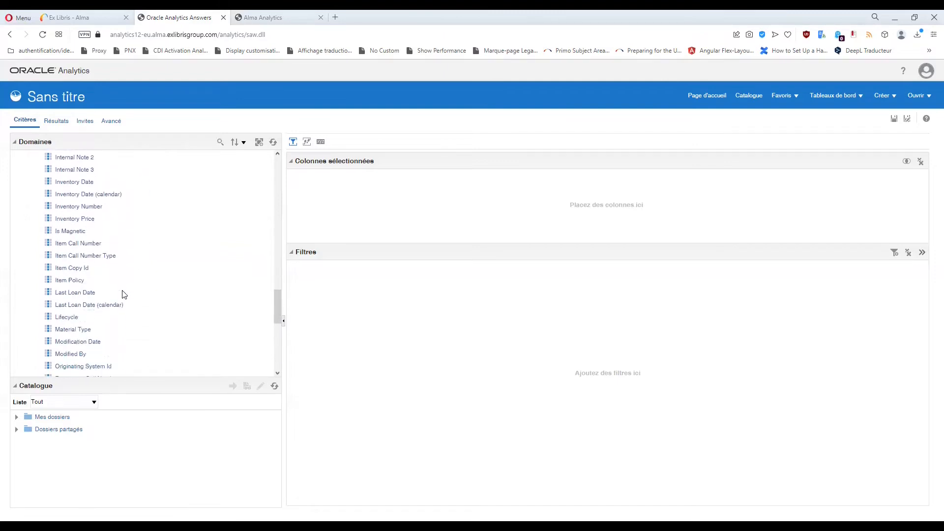
left_click(104, 282)
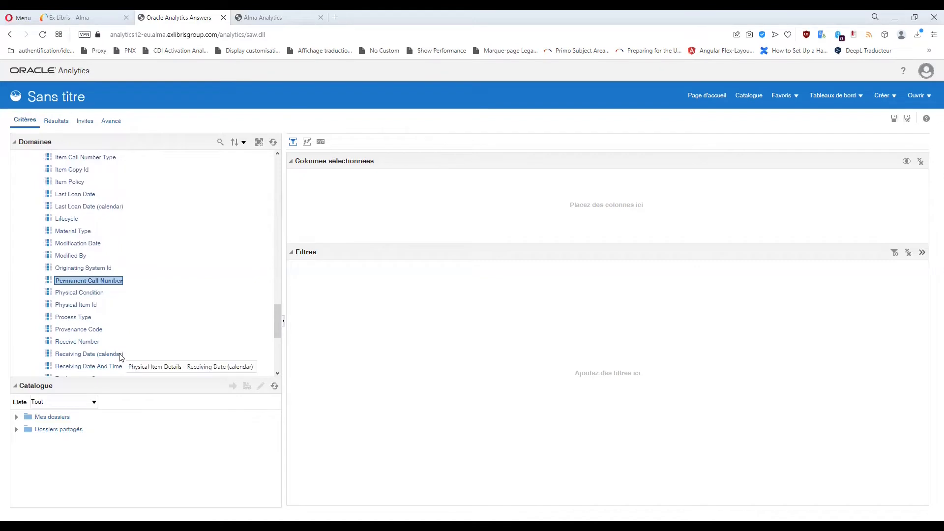
Survey the Physical Item Details fields beyond Permanent Call Number and return to the beginning of the folder
scroll(120, 357, "down", 2)
scroll(121, 358, "down", 1)
scroll(122, 358, "up", 1)
scroll(122, 358, "down", 2)
scroll(121, 358, "up", 8)
scroll(121, 357, "down", 1)
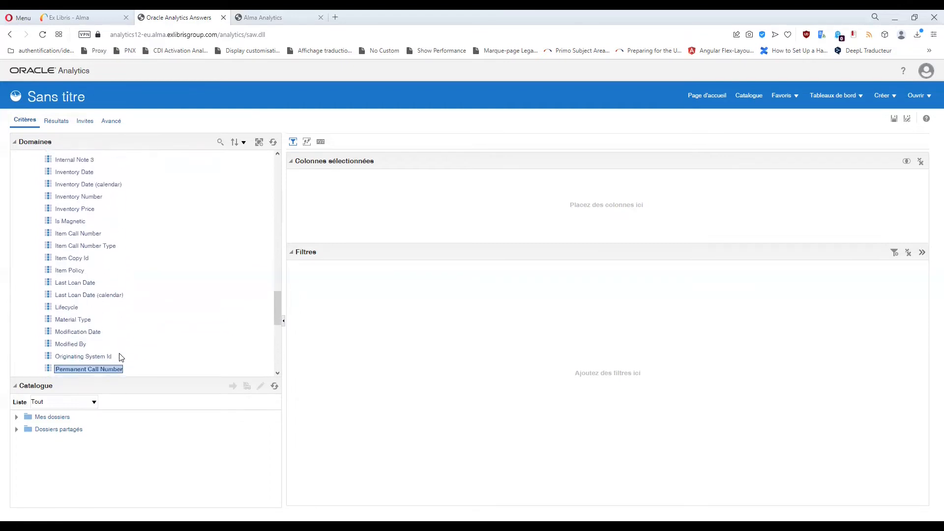
scroll(121, 357, "down", 4)
scroll(121, 357, "up", 10)
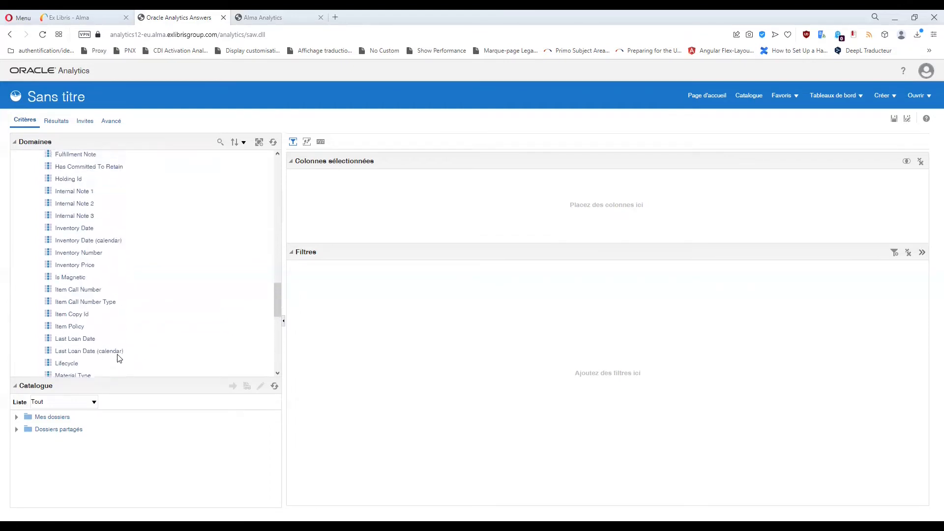
scroll(23, 258, "up", 5)
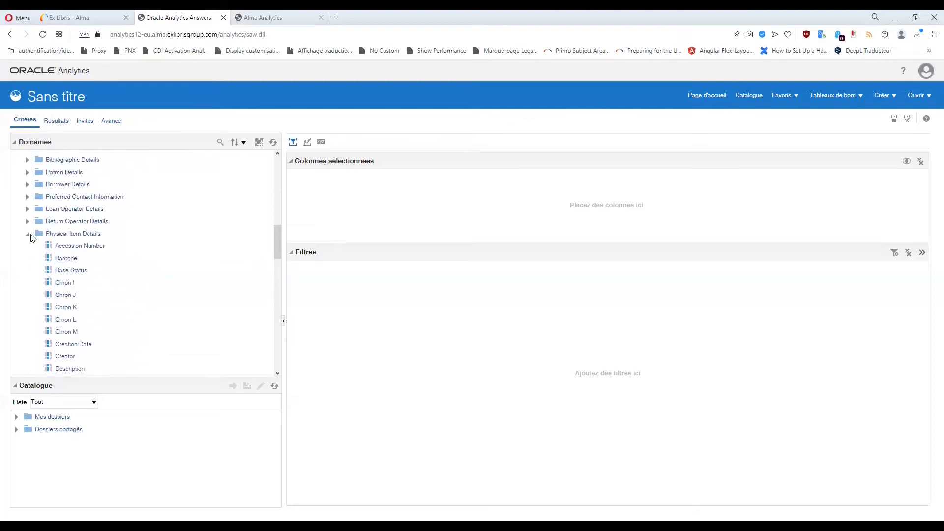
Collapse the Physical Item Details folder and expand the Patron Details folder
left_click(28, 234)
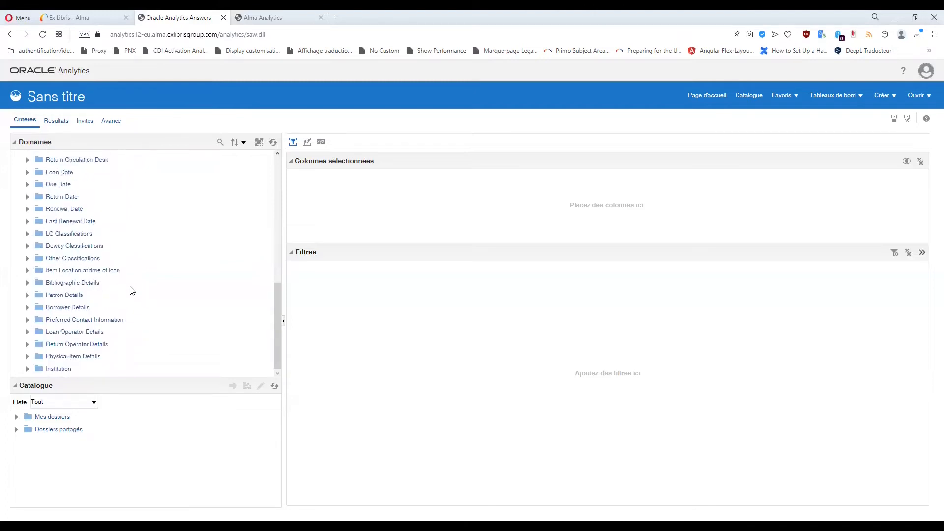
left_click(73, 297)
left_click(66, 308)
left_click(28, 295)
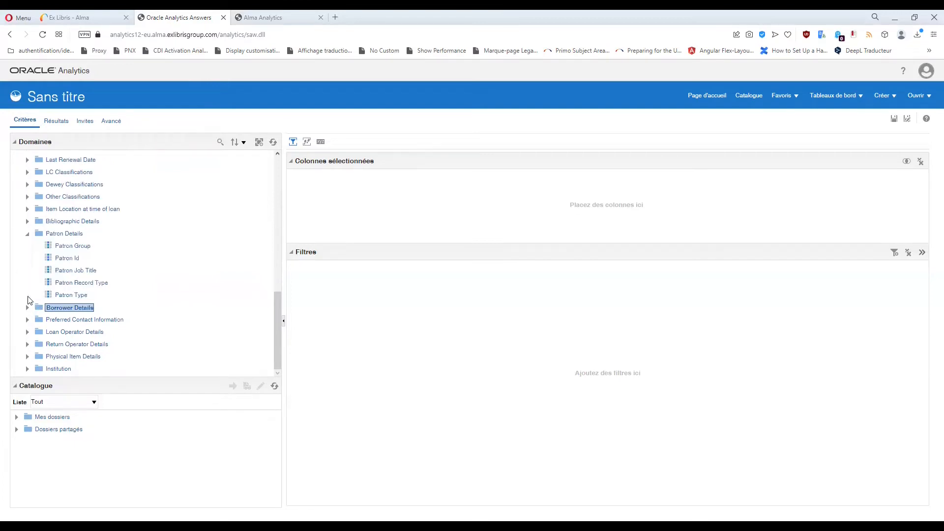
Review the Patron Group, Patron Id, Patron Job Title, Patron Record Type and Patron Type fields under Patron Details
left_click(64, 248)
left_click(66, 259)
left_click(67, 272)
left_click(67, 284)
left_click(67, 295)
left_click(64, 248)
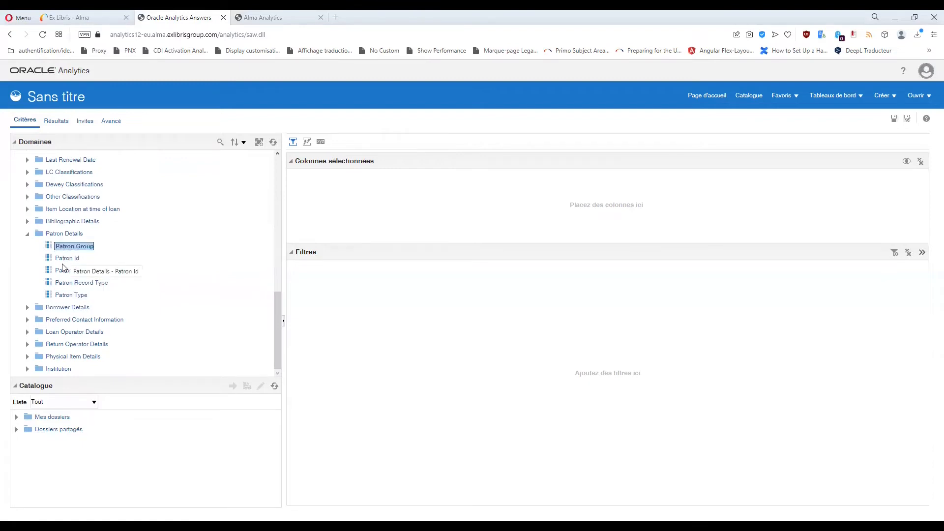
Expand the Borrower Details folder and survey its fields as far as User Group
left_click(27, 307)
scroll(94, 302, "down", 5)
scroll(94, 312, "down", 3)
left_click(71, 295)
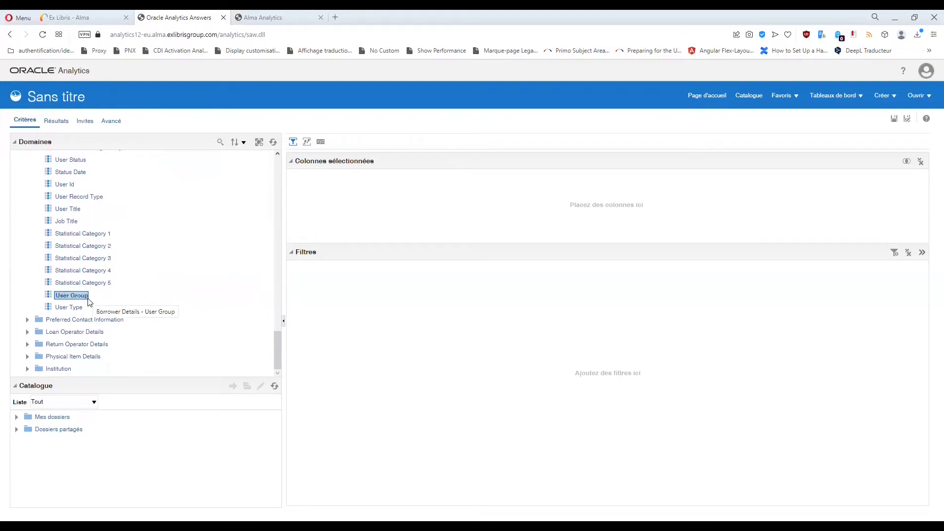
scroll(90, 301, "up", 10)
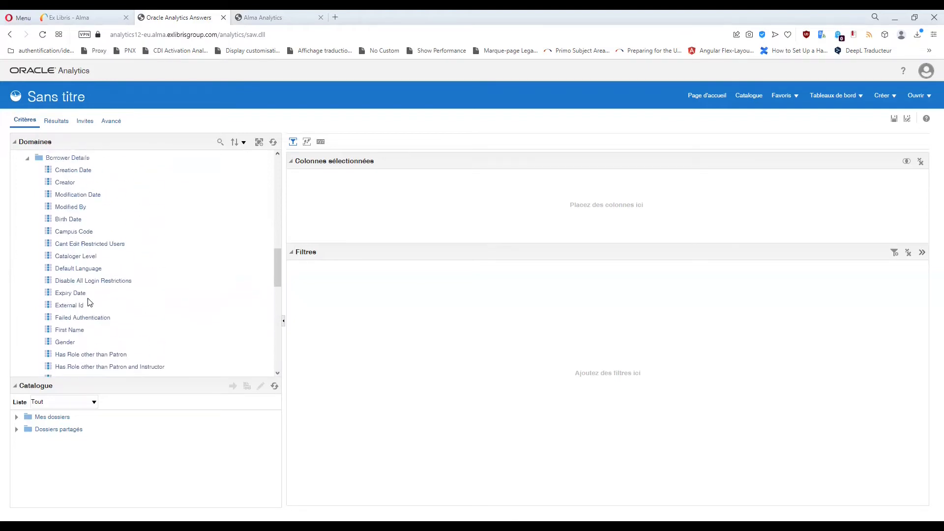
scroll(90, 302, "up", 2)
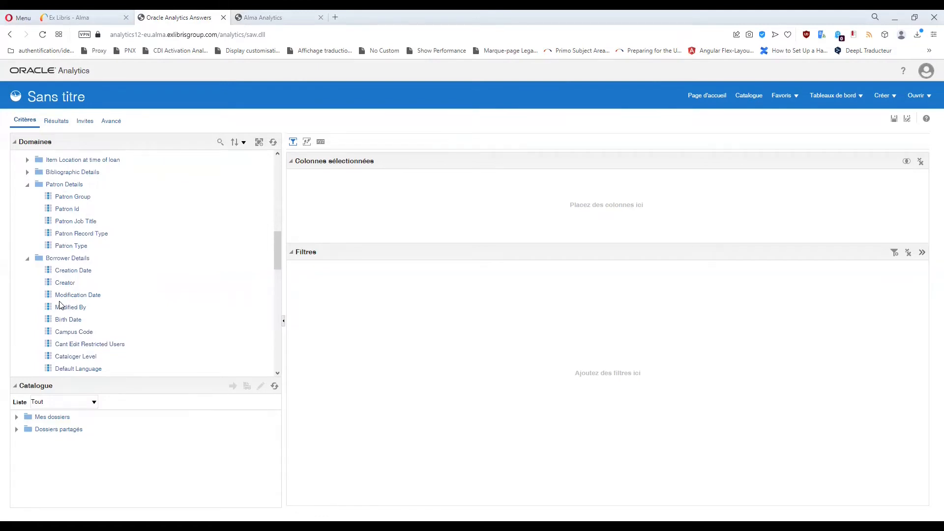
Compare Patron Group under Patron Details with User Group under Borrower Details
left_click(70, 197)
scroll(86, 266, "down", 10)
scroll(86, 266, "down", 5)
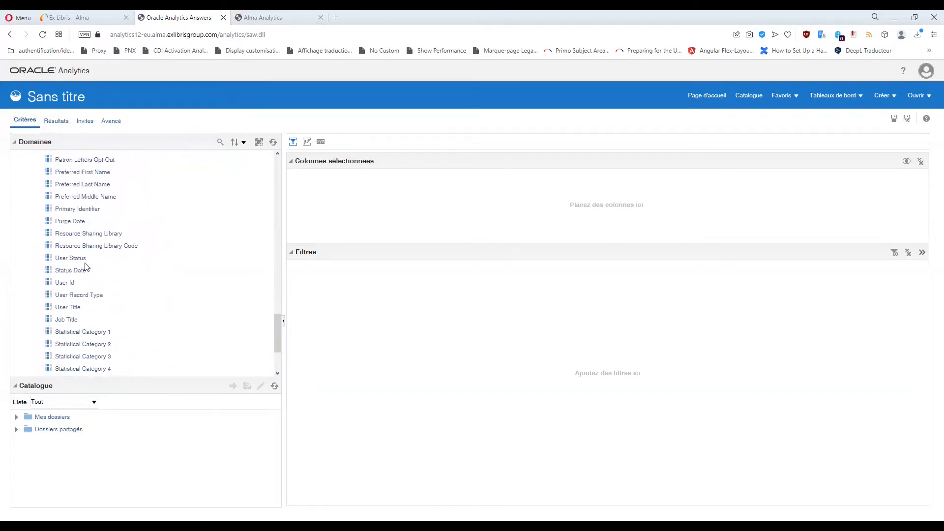
left_click(76, 297)
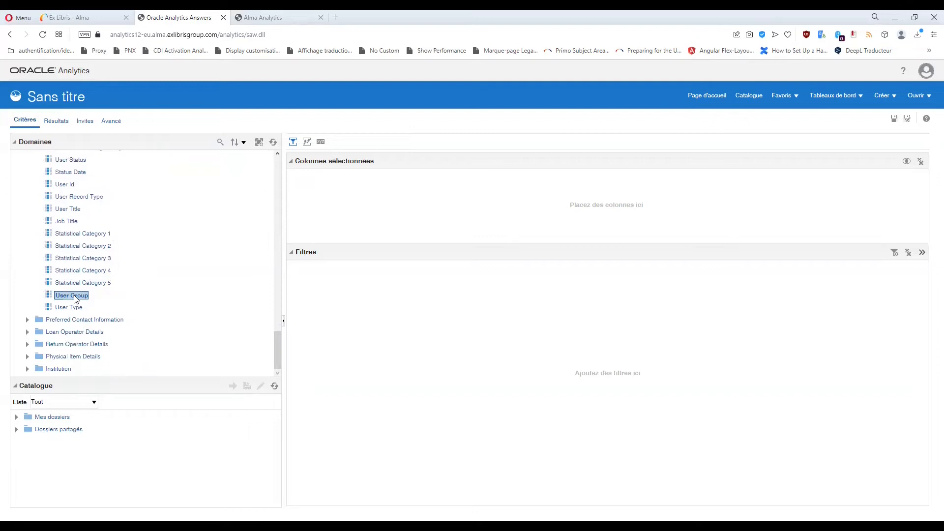
Return to the Patron Details folder and check its Patron Group and Patron Id fields
scroll(77, 299, "up", 15)
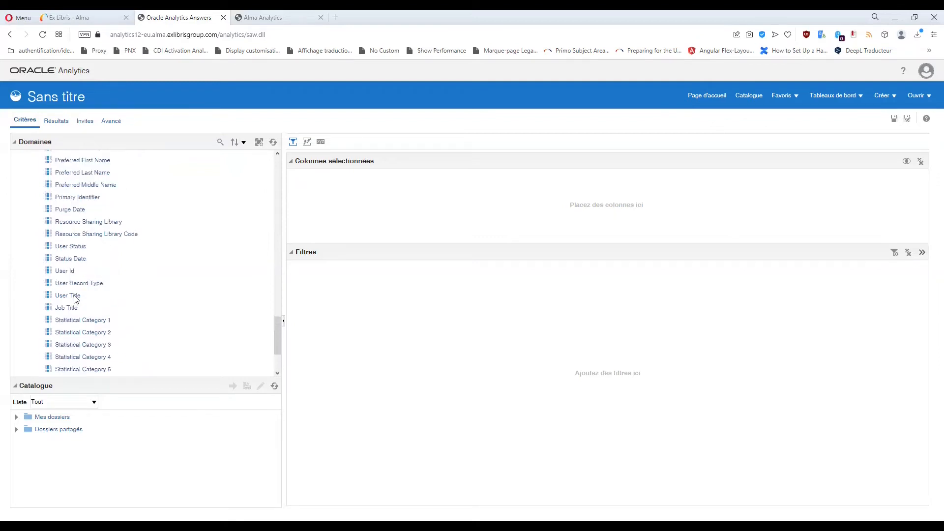
scroll(76, 299, "up", 5)
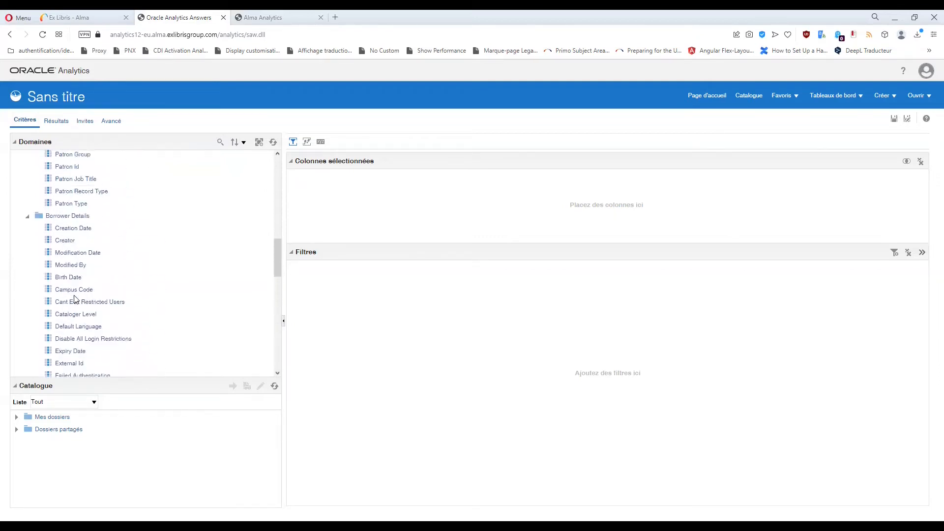
scroll(76, 299, "up", 2)
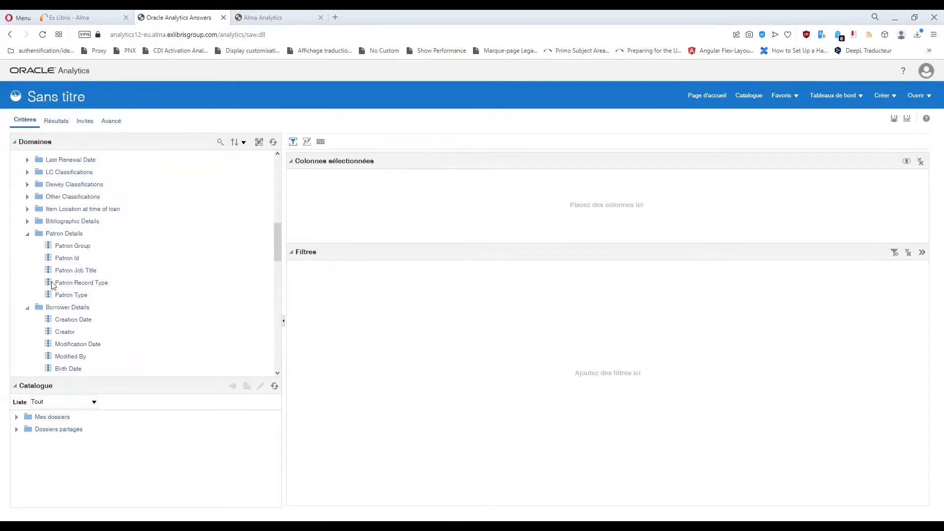
left_click(73, 246)
left_click(69, 259)
Survey the Borrower Details fields past Primary Identifier and return to the Borrower Details folder heading
scroll(77, 254, "down", 2)
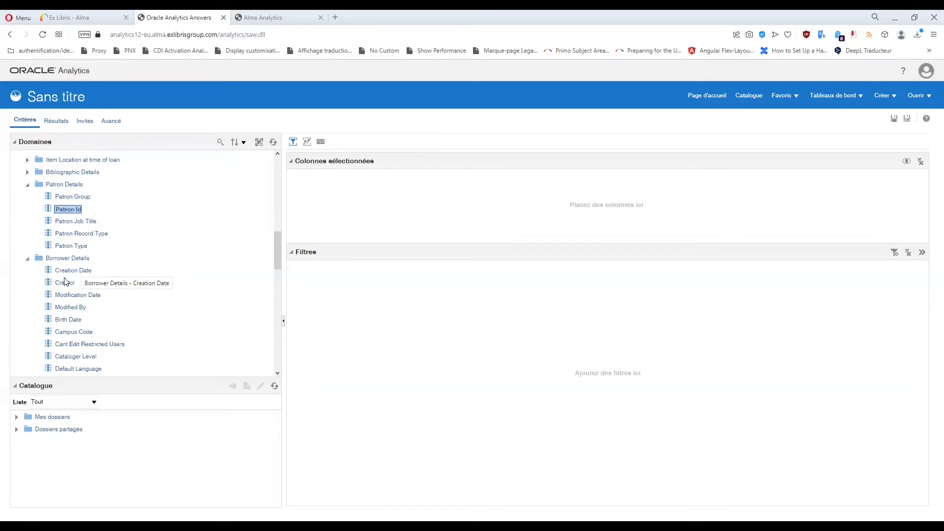
scroll(86, 305, "down", 5)
scroll(89, 305, "down", 10)
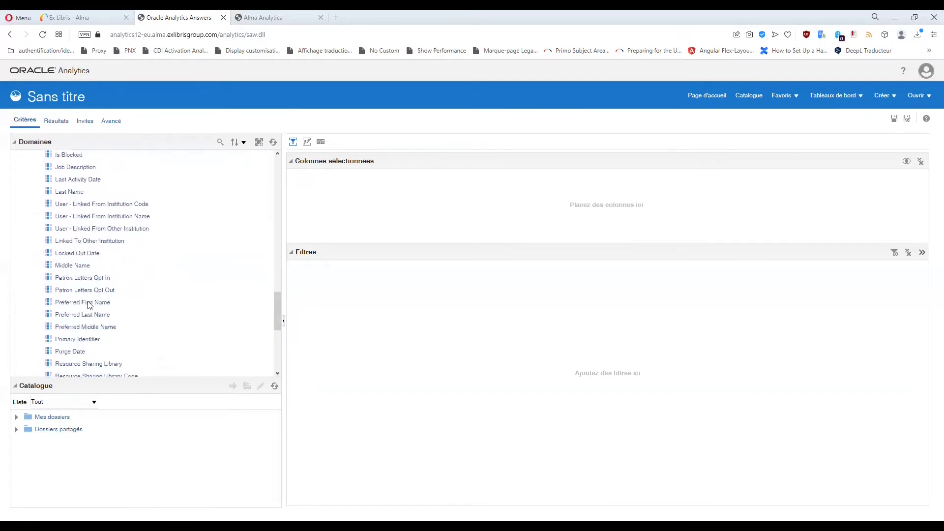
scroll(89, 305, "up", 8)
scroll(89, 305, "down", 1)
scroll(84, 295, "up", 8)
left_click(67, 258)
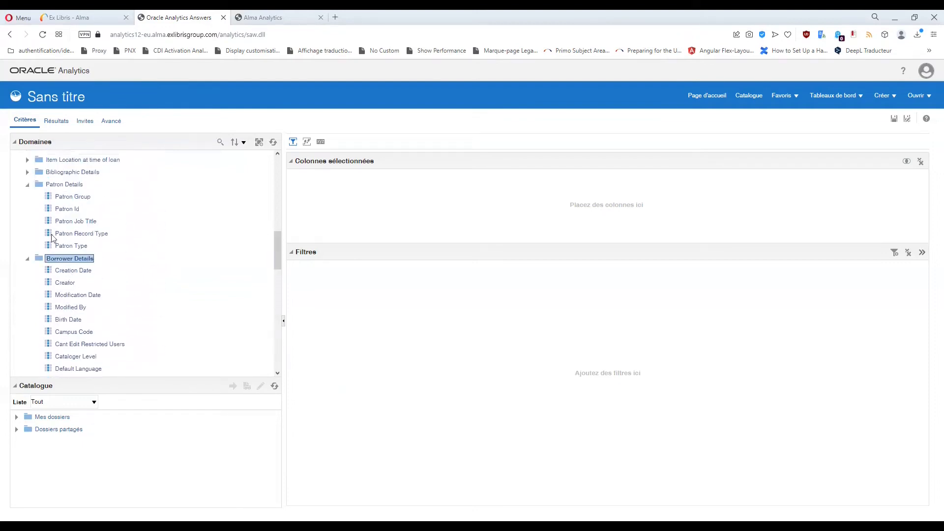
Collapse the Patron Details folder and check the Statistical Category and User Group fields under Borrower Details
left_click(27, 184)
scroll(107, 261, "down", 4)
scroll(108, 263, "down", 6)
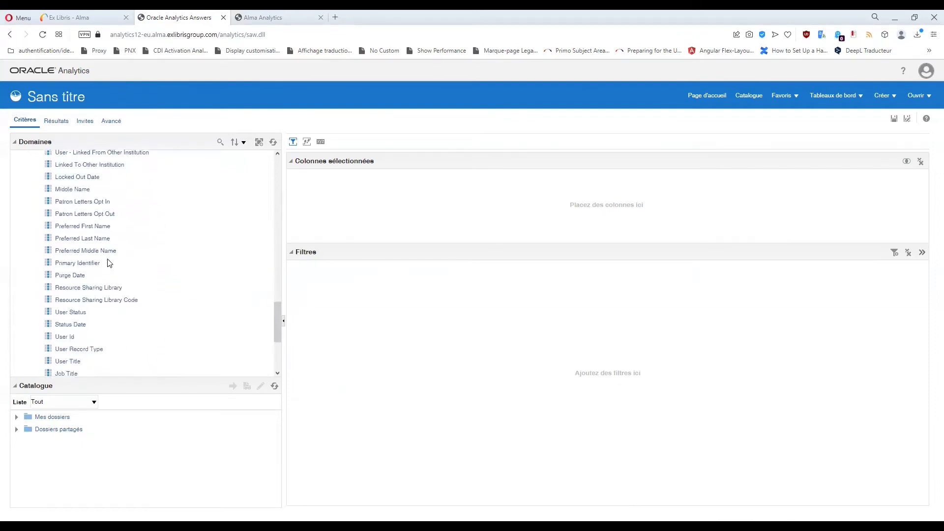
left_click(96, 235)
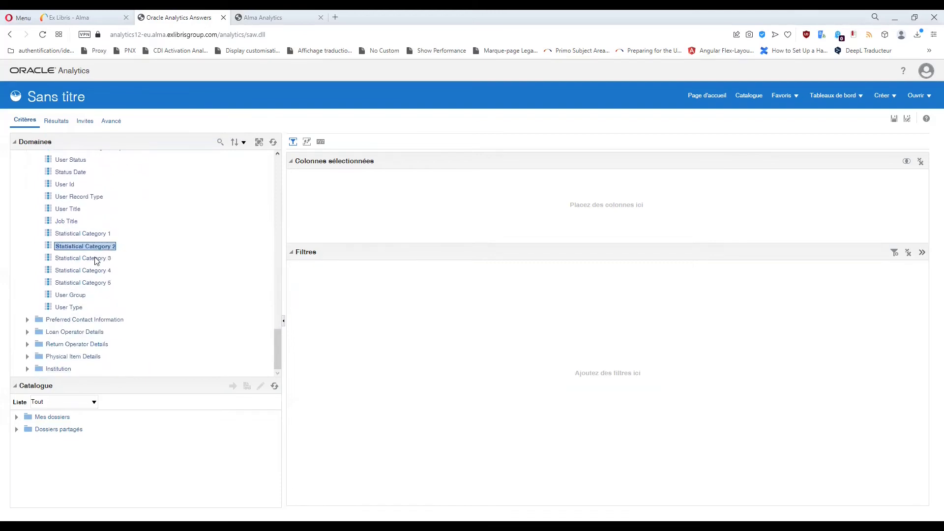
left_click(101, 282)
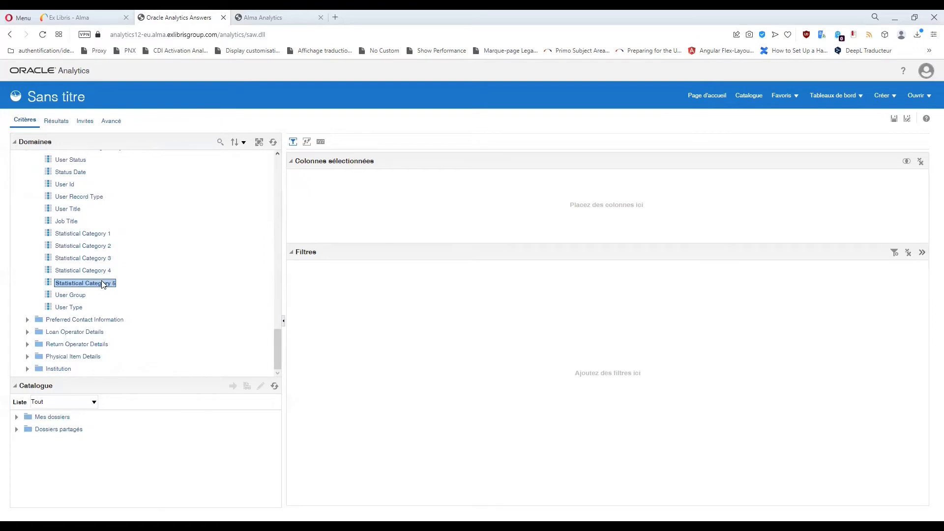
left_click(80, 295)
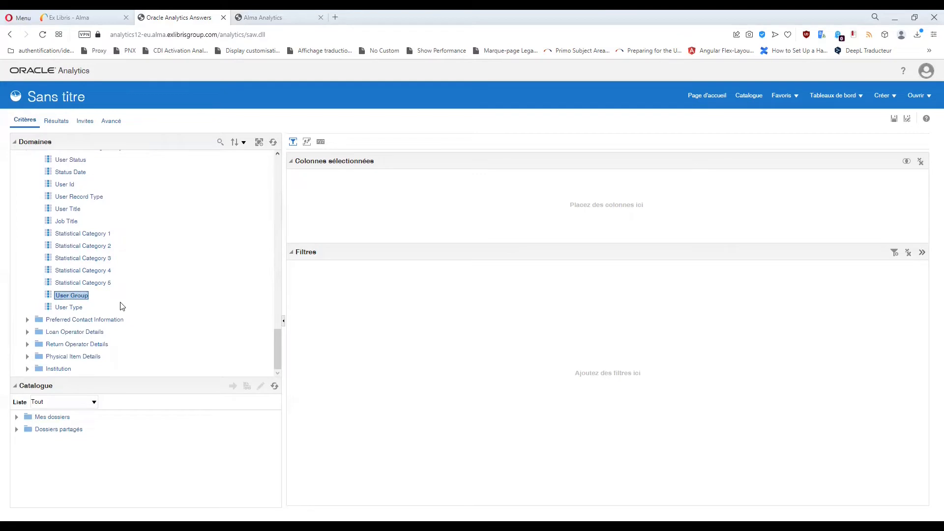
Go through Statistical Category 1 to 5 and User Group one by one under Borrower Details
scroll(122, 307, "up", 2)
left_click(102, 285)
left_click(100, 296)
left_click(101, 308)
left_click(103, 320)
left_click(102, 333)
left_click(97, 343)
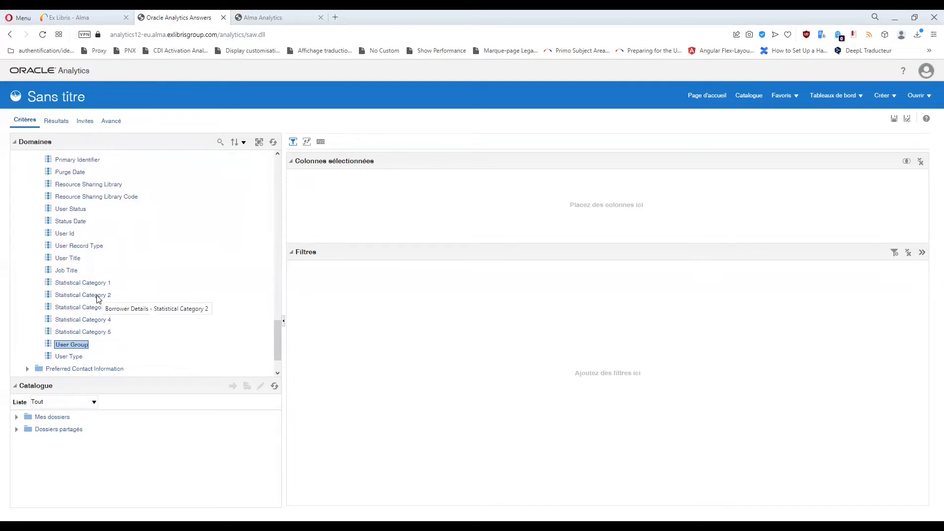
Return to the beginning of Borrower Details and check the Campus Code field
scroll(97, 302, "up", 8)
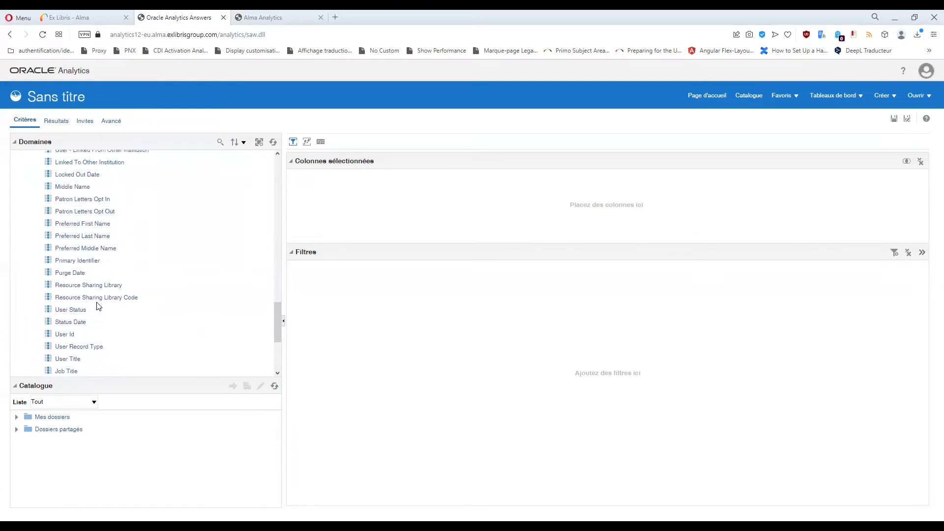
scroll(98, 306, "up", 4)
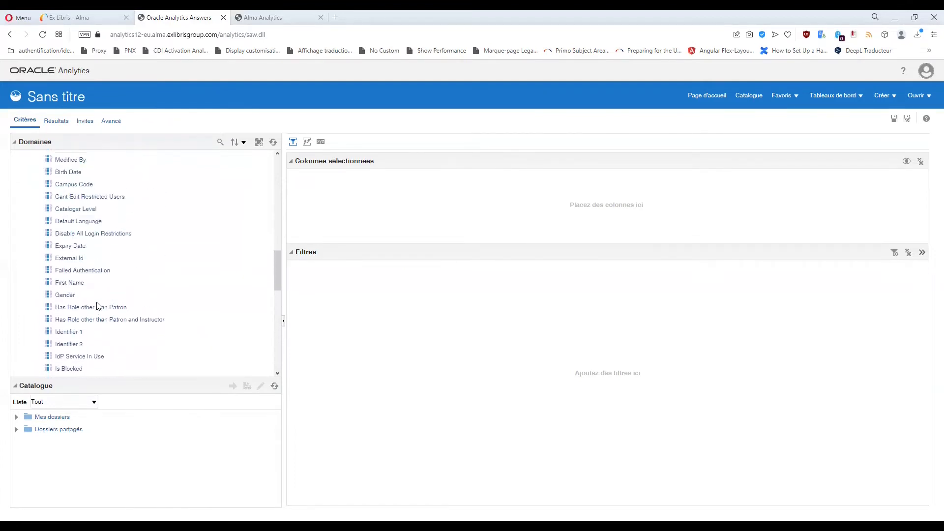
scroll(95, 300, "up", 2)
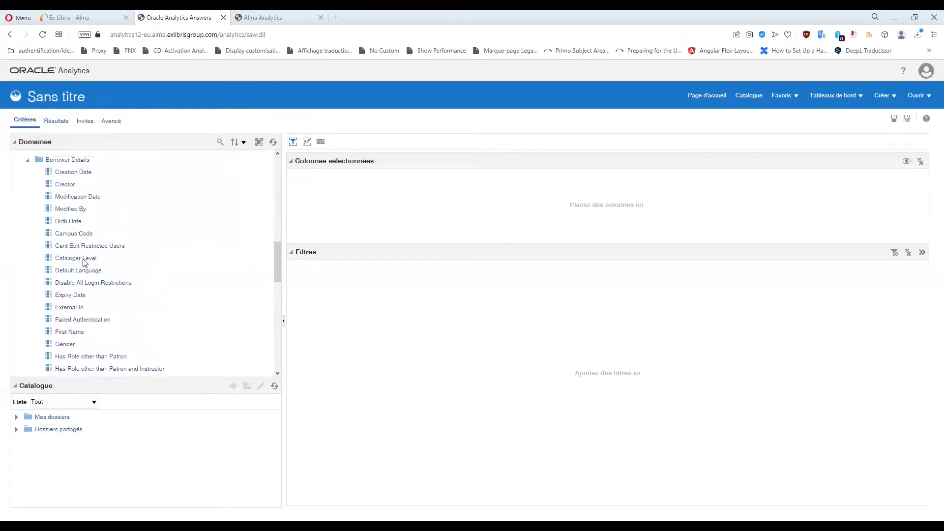
left_click(75, 234)
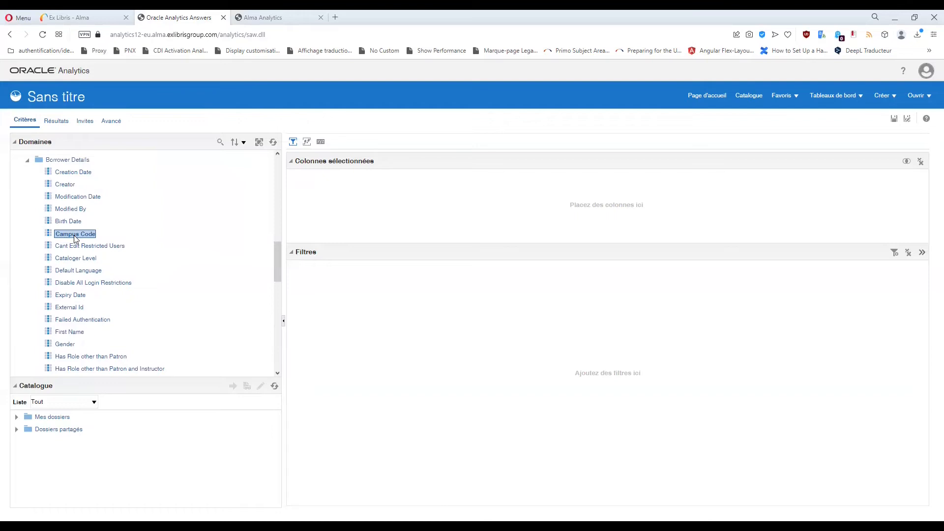
Revisit the Statistical Category fields under Borrower Details and collapse the folder
scroll(81, 246, "down", 10)
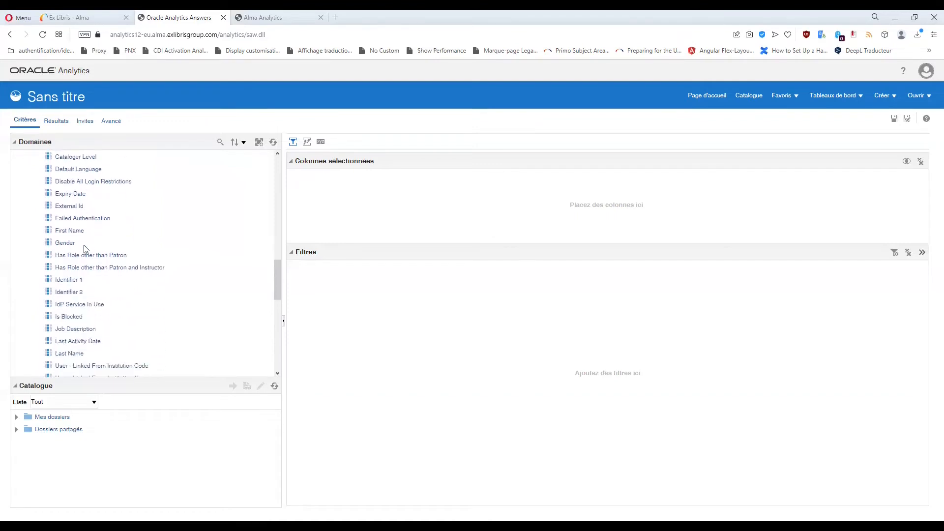
scroll(86, 250, "down", 3)
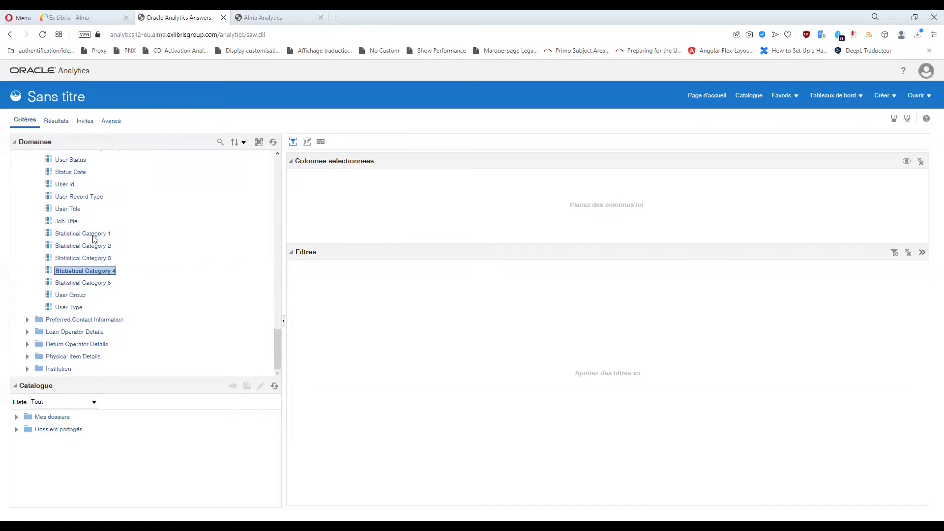
scroll(98, 258, "up", 1)
scroll(98, 259, "up", 10)
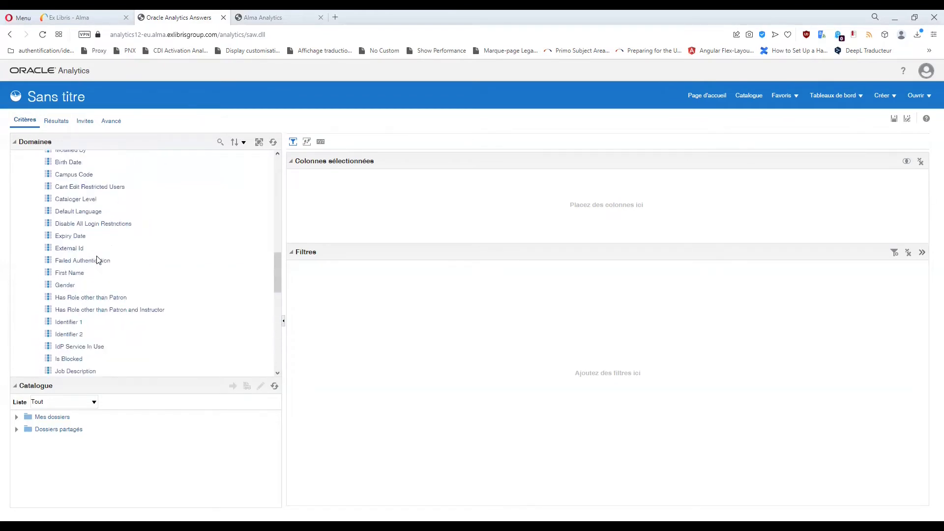
left_click(28, 258)
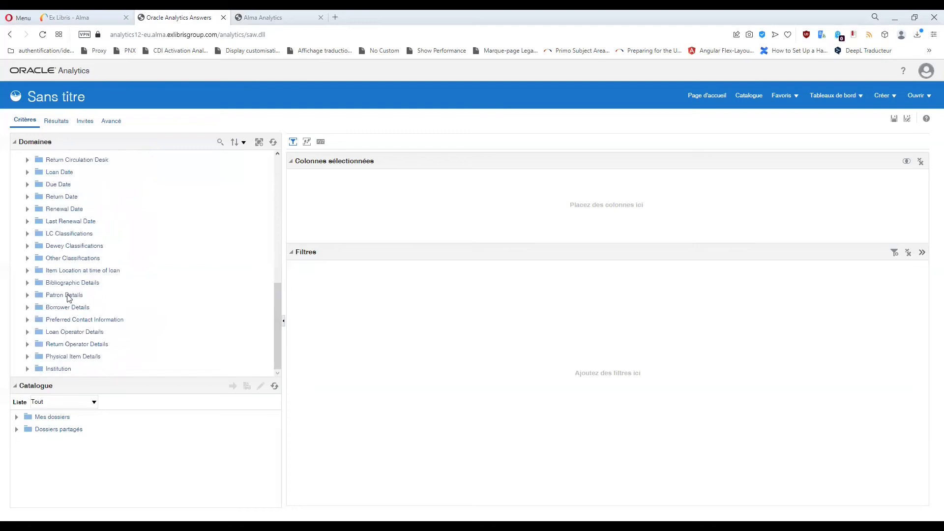
Look briefly inside the Loan Operator Details and Return Operator Details folders, collapsing each one
left_click(28, 332)
left_click(27, 281)
left_click(27, 345)
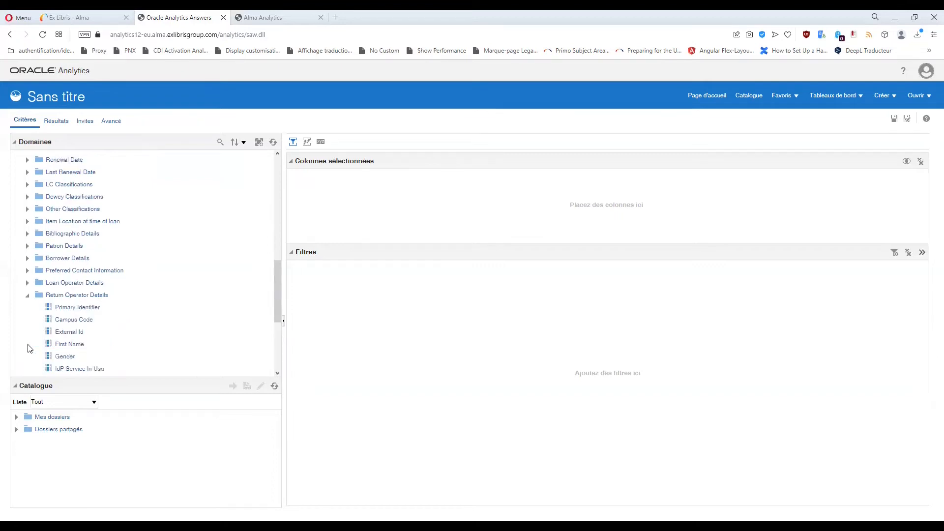
left_click(28, 296)
Collapse the Loan folder under Fulfillment and check the loan and return circulation desk folders
scroll(48, 271, "up", 10)
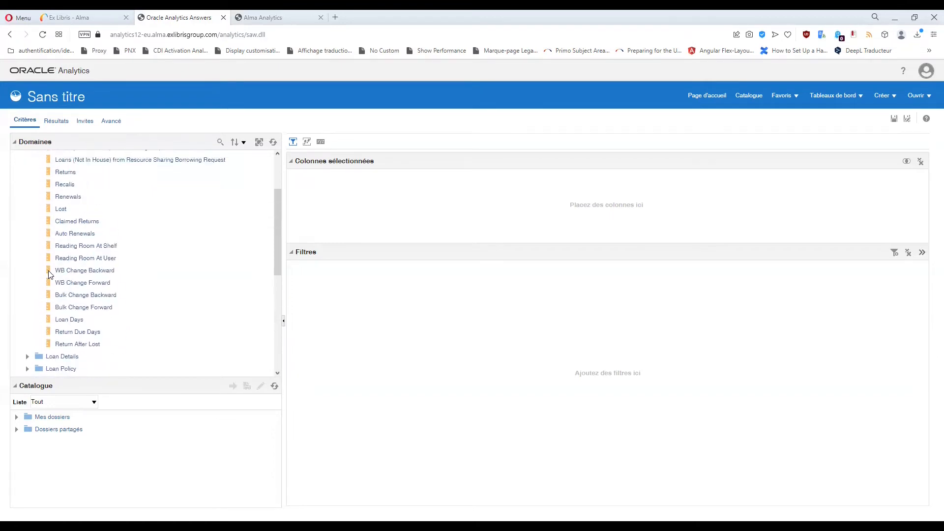
scroll(48, 270, "up", 5)
left_click(27, 169)
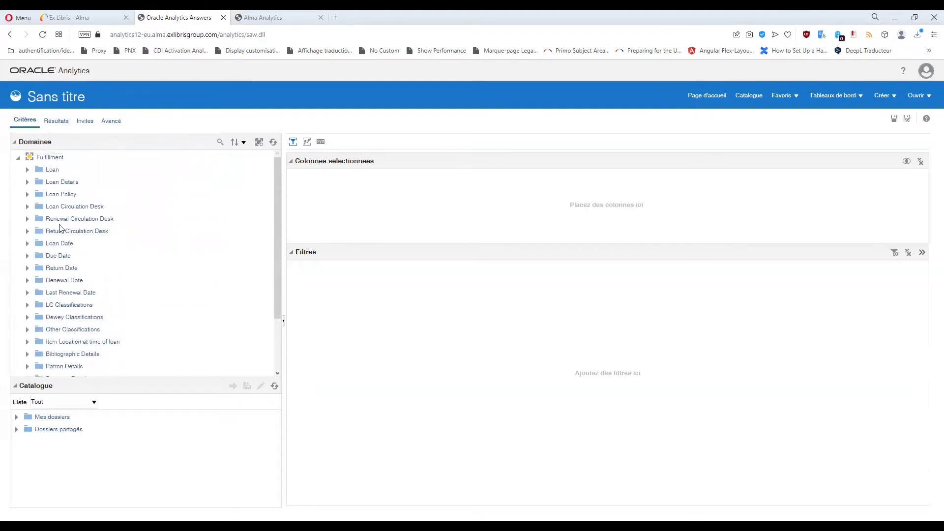
left_click(67, 208)
left_click(66, 235)
Expand the Loan Operator Details folder, review its fields including User Group, and collapse it
scroll(109, 313, "down", 3)
left_click(62, 334)
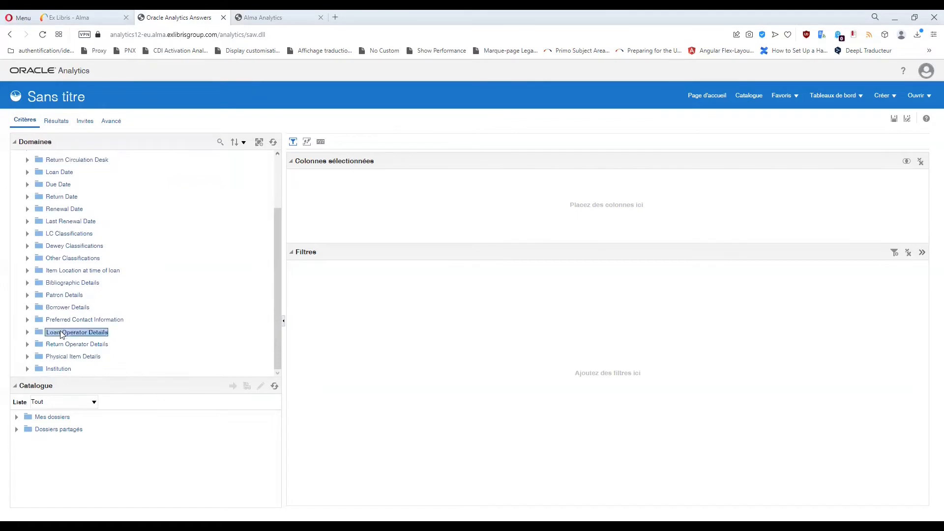
left_click(28, 332)
scroll(119, 325, "down", 4)
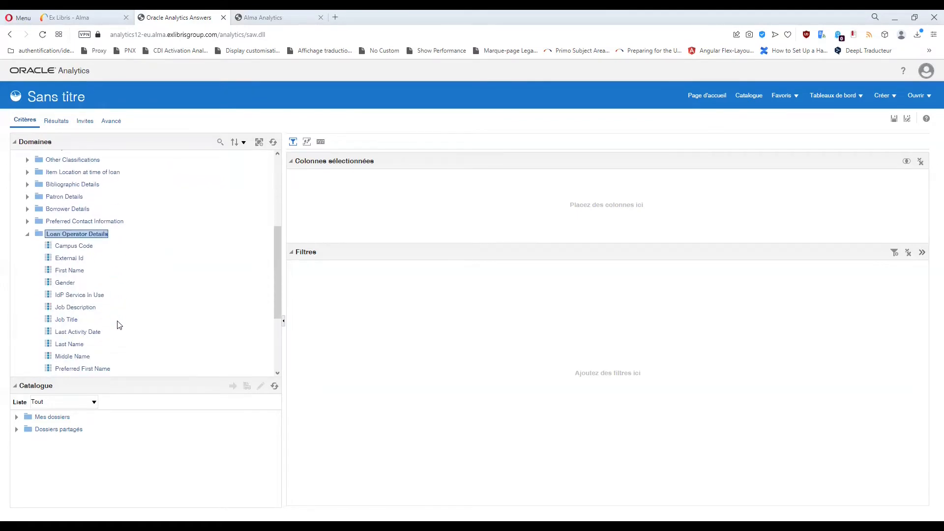
scroll(116, 324, "down", 6)
scroll(87, 297, "up", 3)
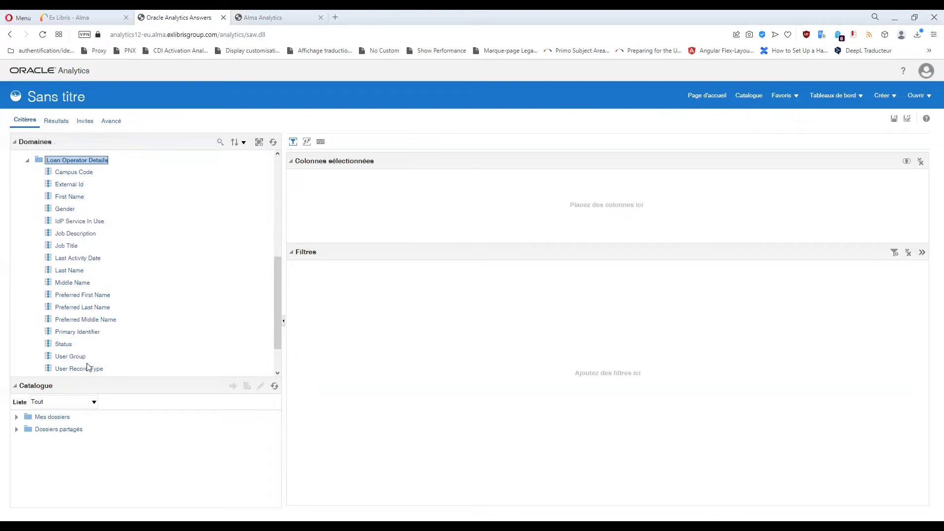
left_click(67, 357)
scroll(152, 322, "up", 1)
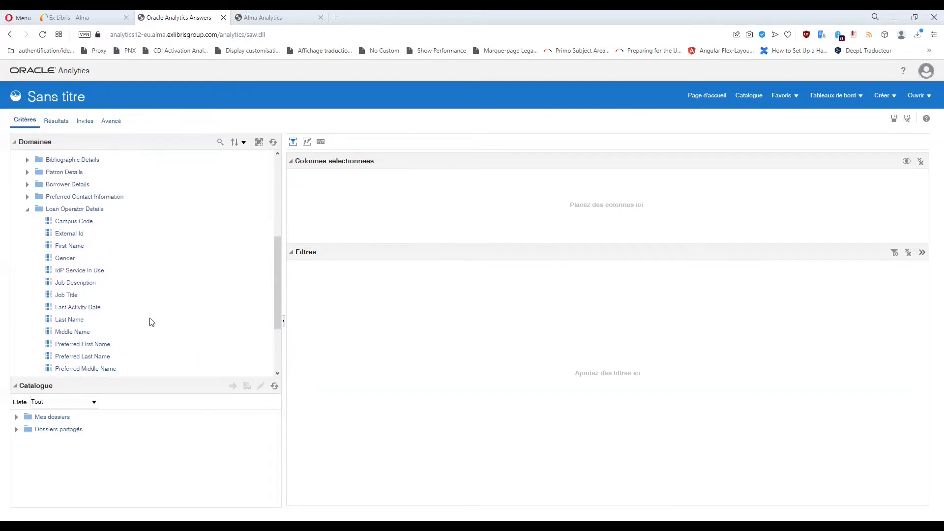
left_click(28, 209)
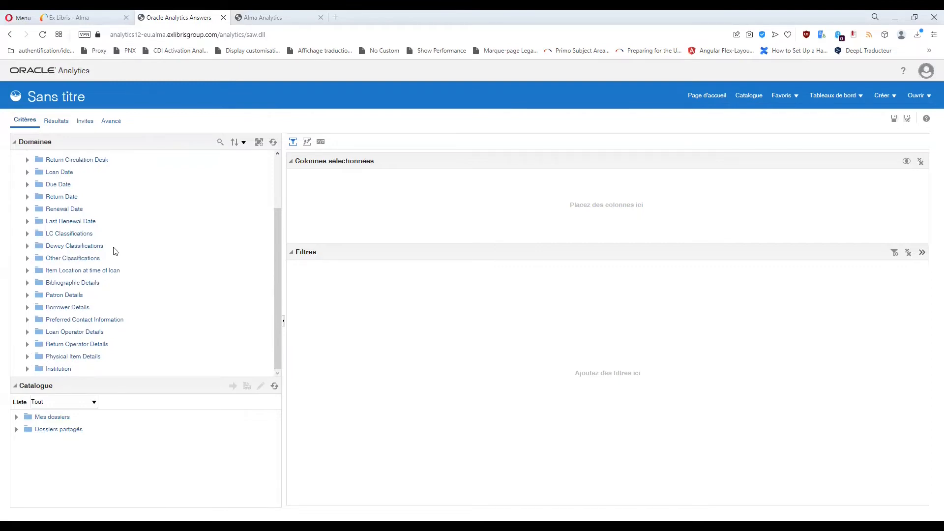
Expand the Physical Item Details folder and review its fields down to Times Loaned
left_click(27, 357)
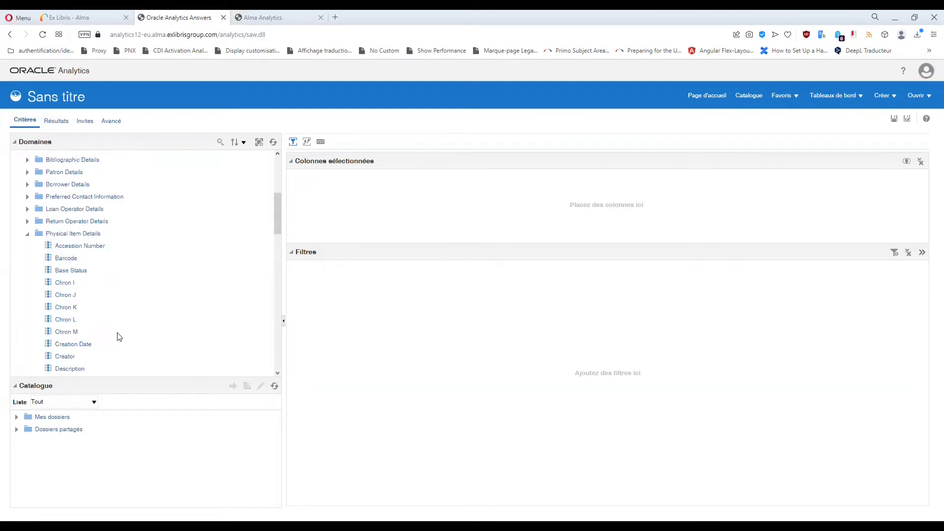
scroll(118, 338, "down", 6)
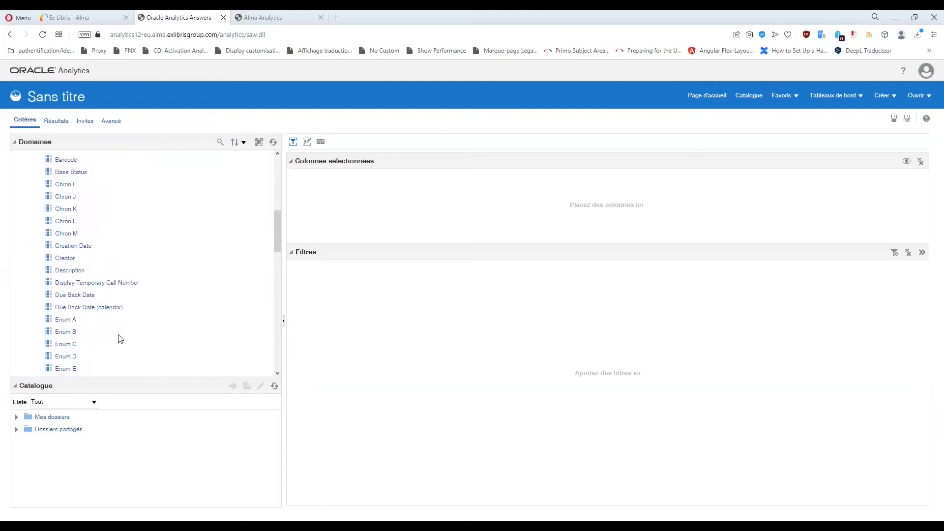
scroll(118, 335, "down", 8)
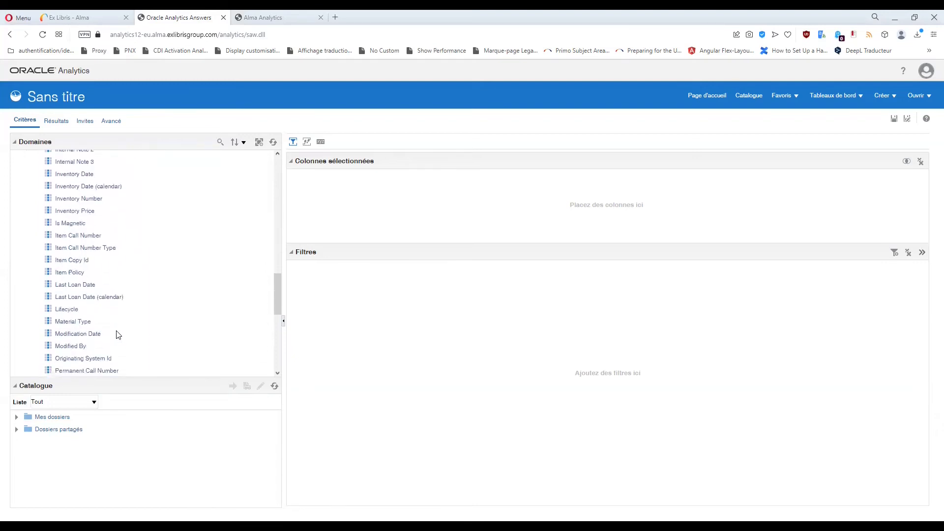
scroll(118, 335, "down", 6)
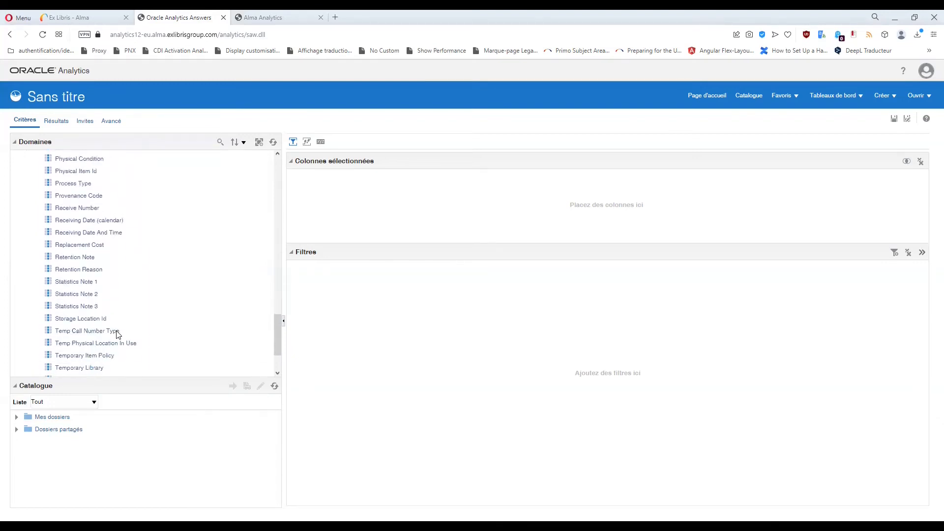
left_click(82, 335)
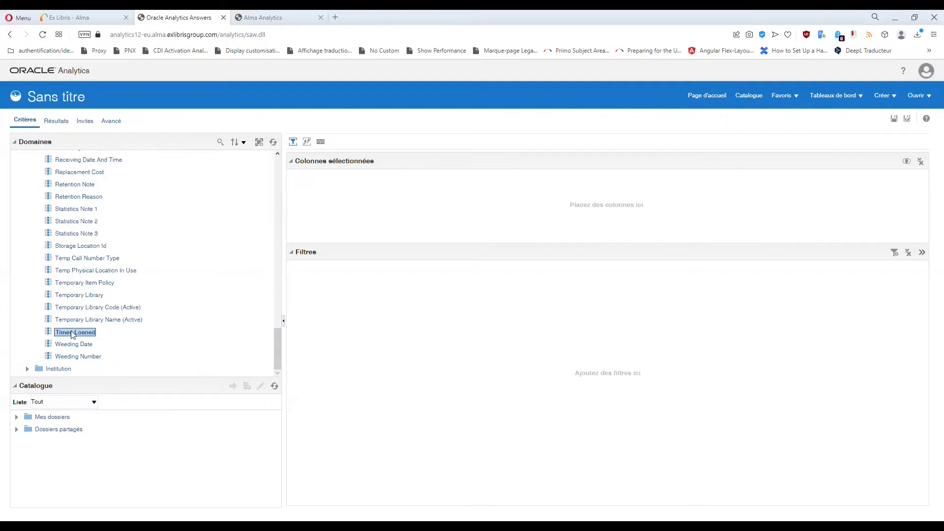
mouse_move(71, 333)
Compare the Loans (Not In House) measure in the Loan folder with the Times Loaned field in Physical Item Details
left_click_drag(278, 350, 280, 139)
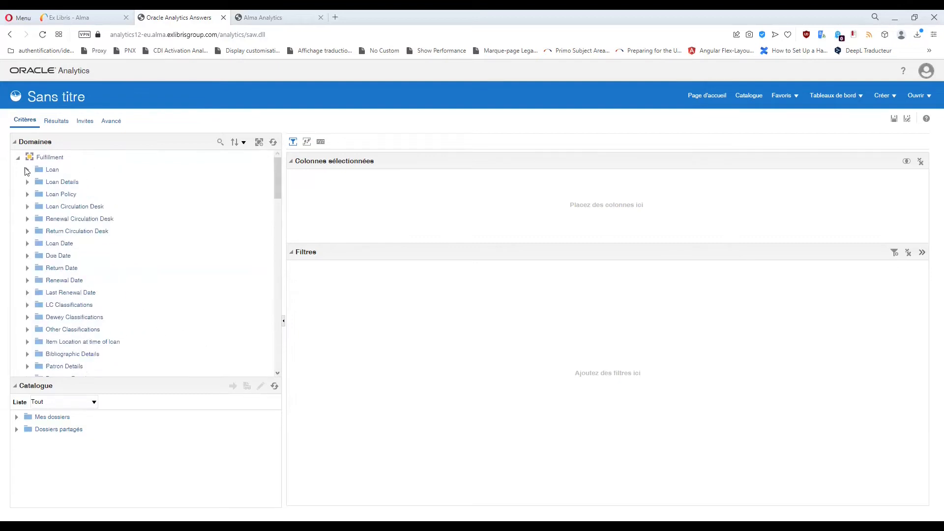
left_click(27, 170)
left_click(77, 207)
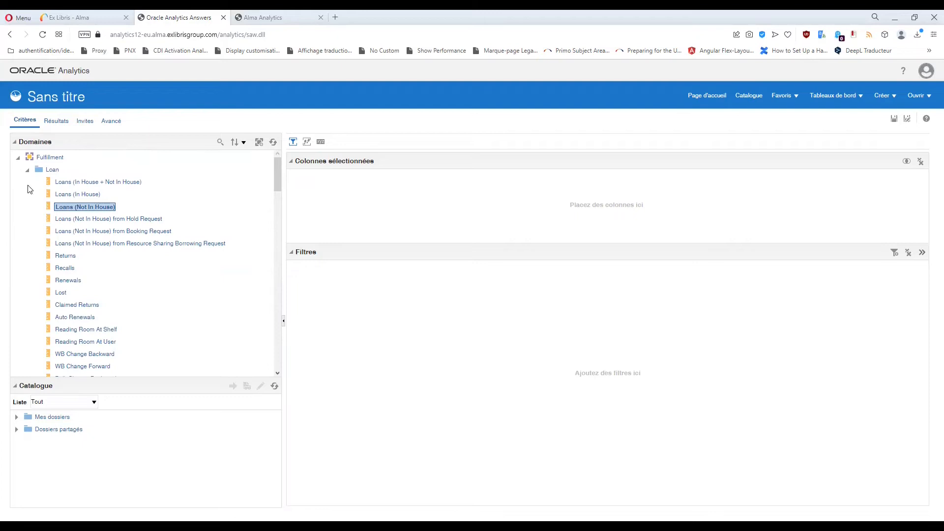
left_click(27, 170)
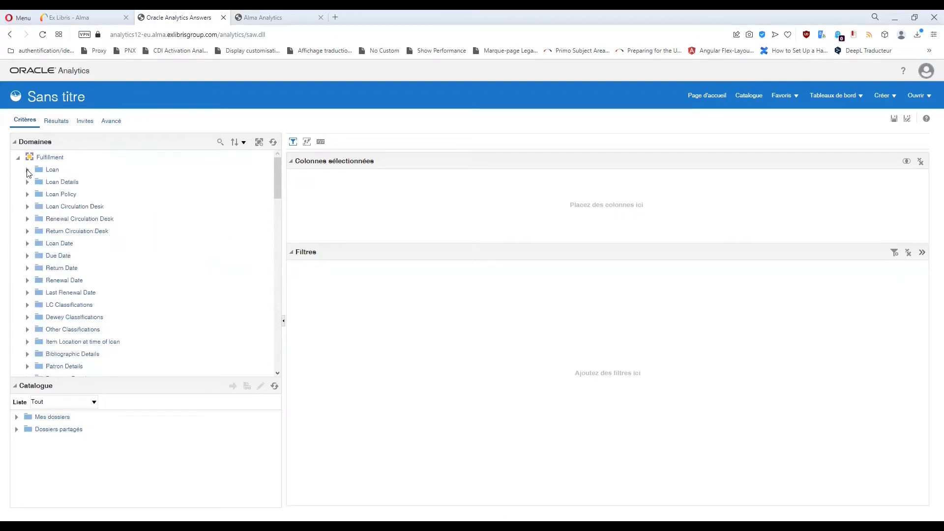
left_click_drag(279, 173, 278, 359)
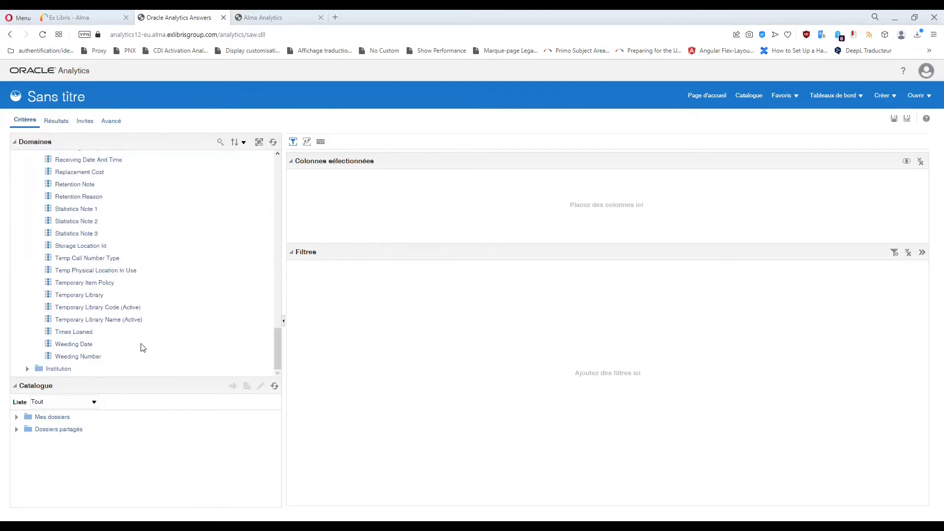
left_click(77, 334)
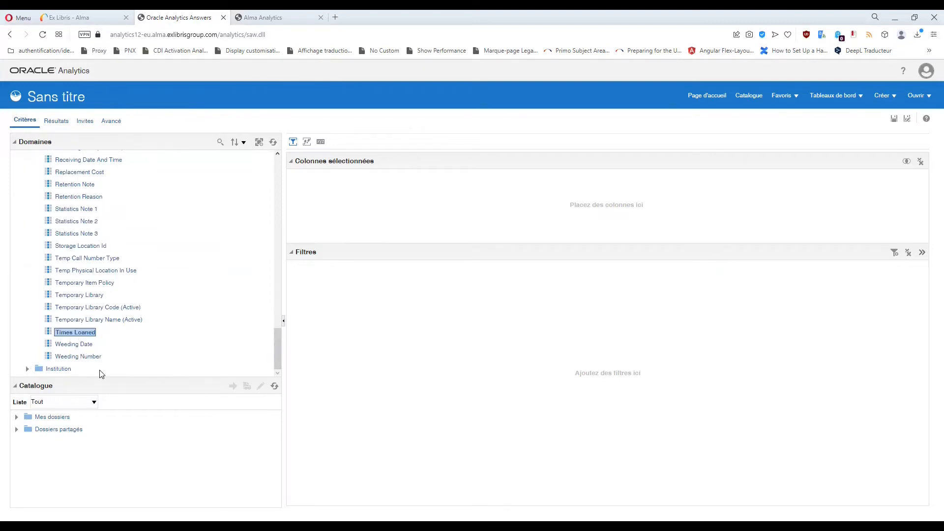
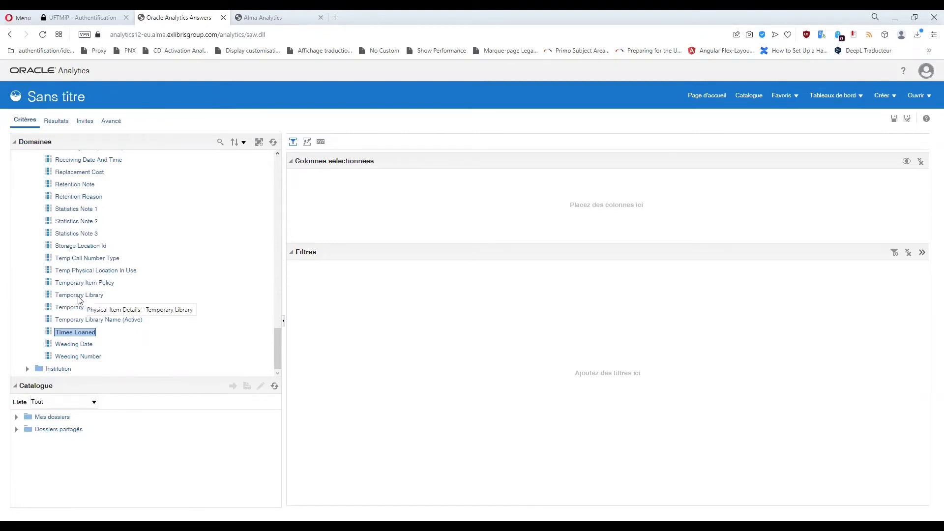
Collapse the Physical Item Details folder in the Fulfillment subject area
scroll(78, 300, "up", 10)
scroll(79, 297, "up", 4)
scroll(28, 283, "down", 3)
left_click(27, 280)
scroll(76, 296, "up", 3)
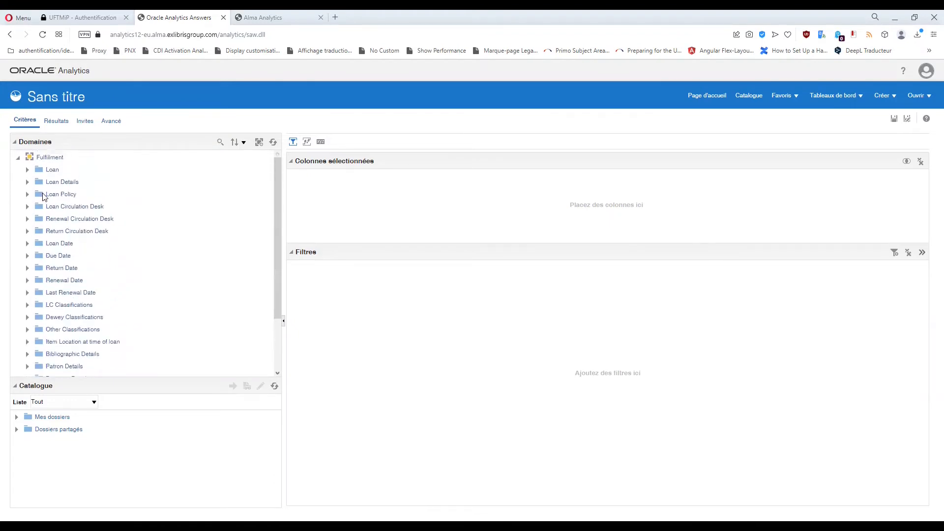
Add the Loans (Not In House), Renewals and Auto Renewals measures from the Loan folder to the selected columns, and collapse the folder
left_click(27, 170)
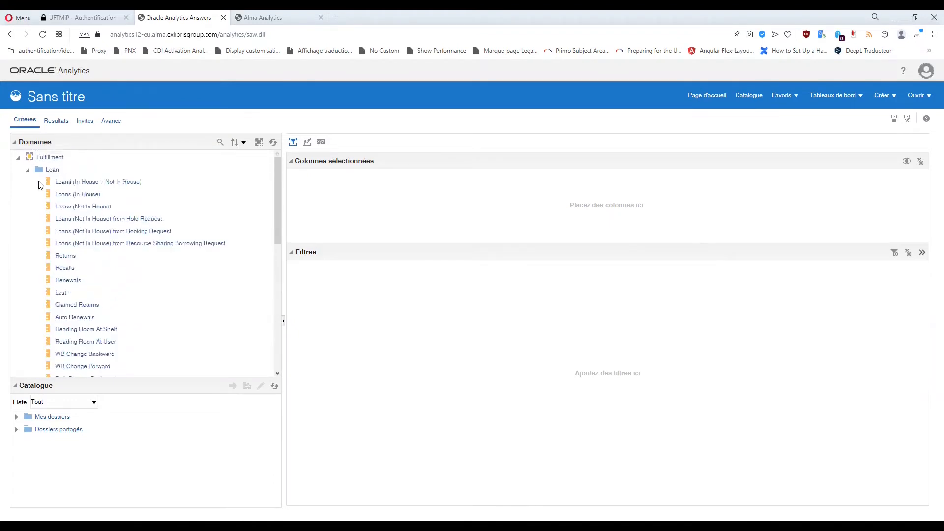
double_click(85, 206)
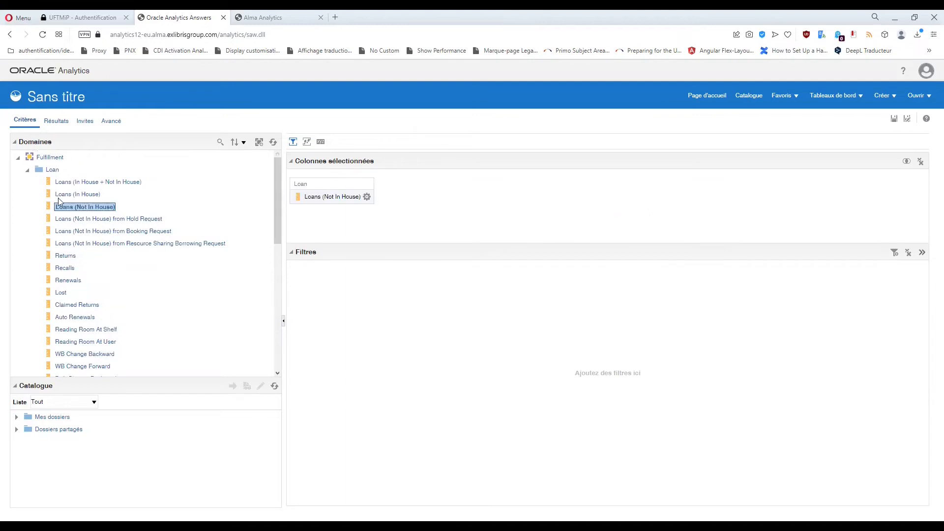
double_click(69, 280)
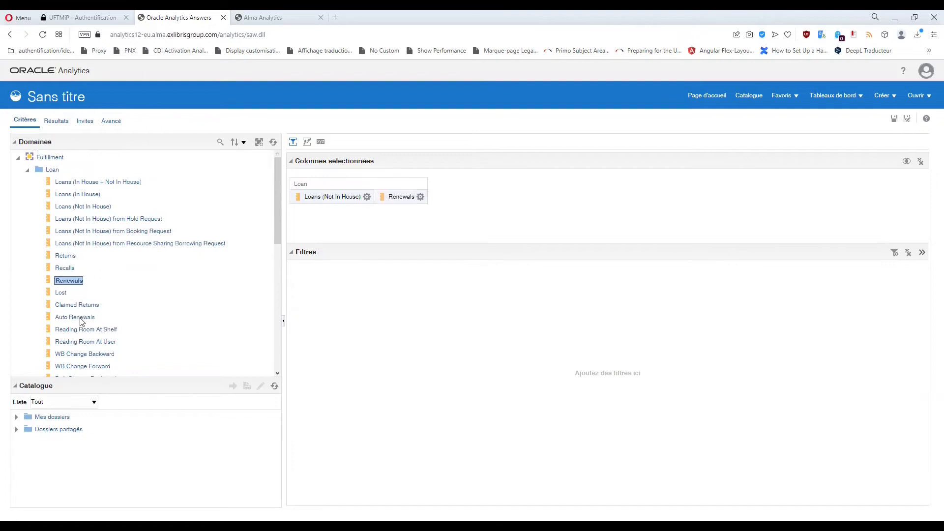
double_click(80, 319)
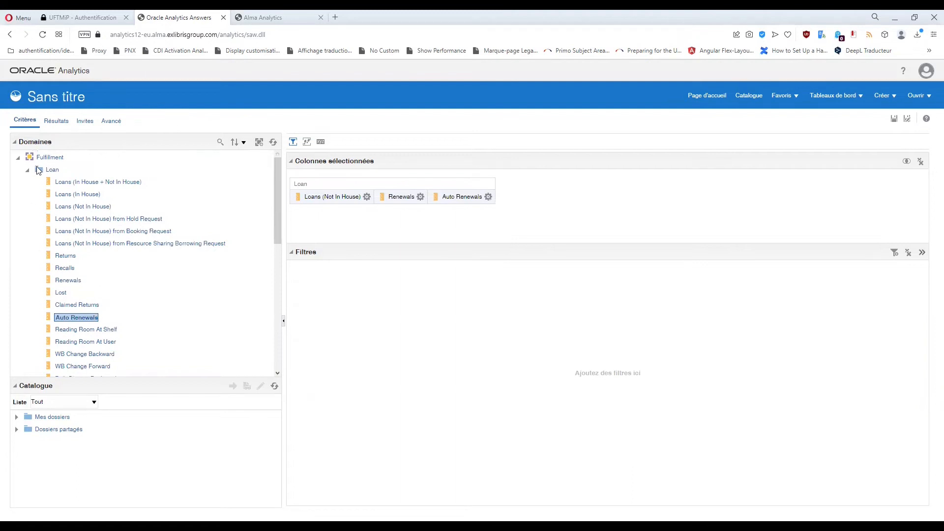
left_click(420, 197)
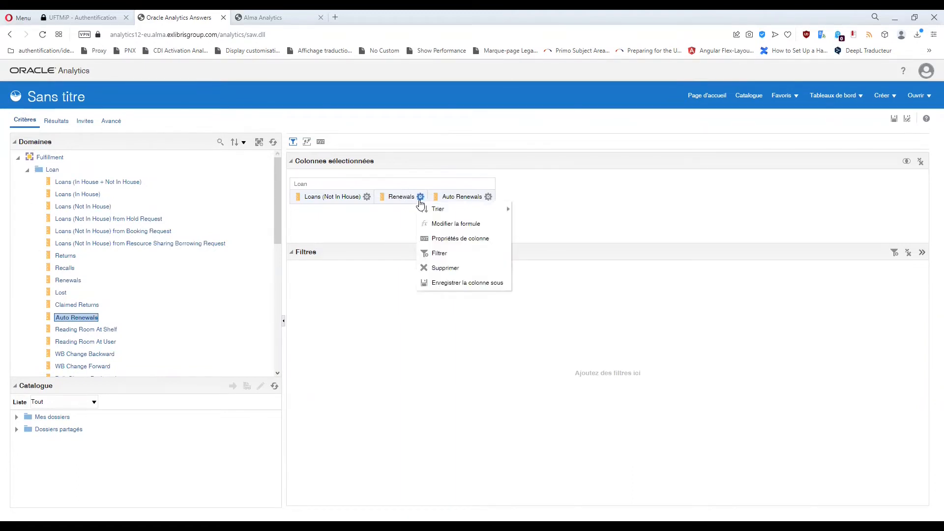
left_click(381, 220)
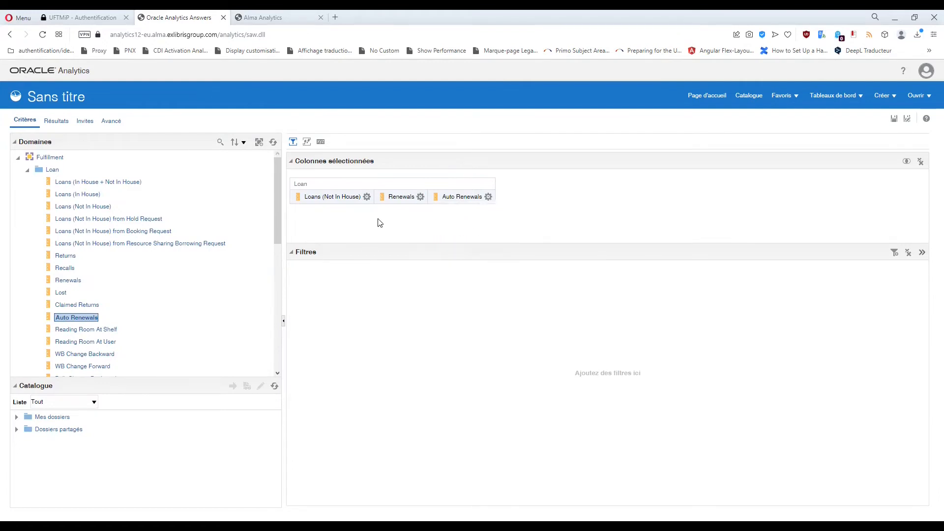
left_click(27, 171)
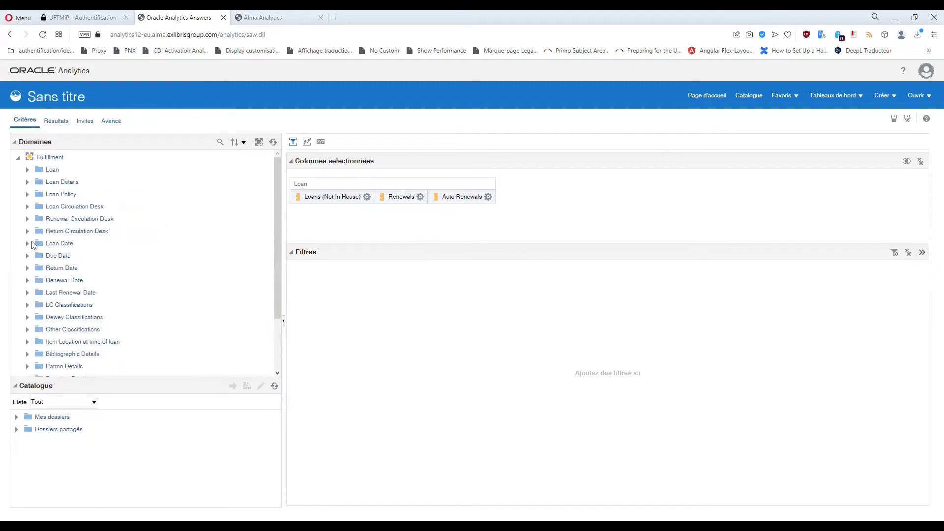
Add Library Code from the Item Location at time of loan folder to the selected columns
left_click(27, 342)
scroll(83, 314, "down", 3)
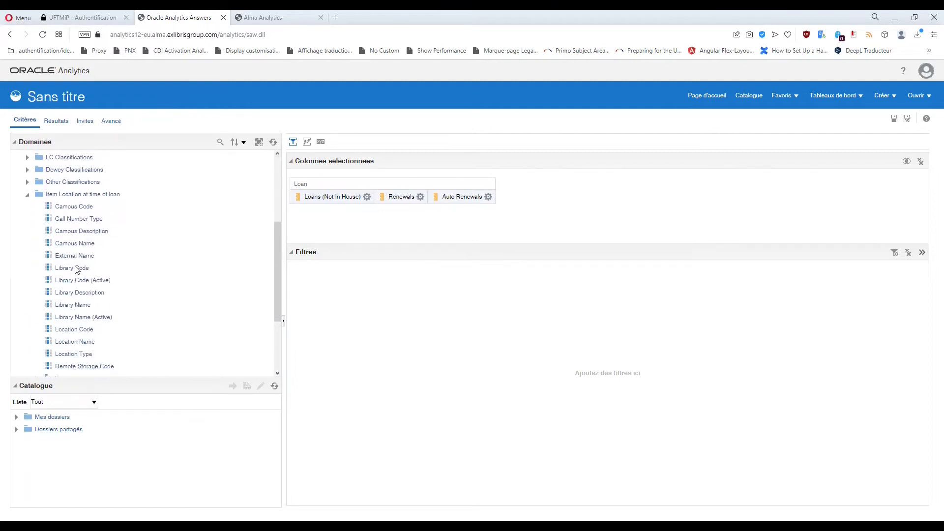
double_click(72, 268)
Filter the analysis on Library Code equal to ALBI
left_click(571, 196)
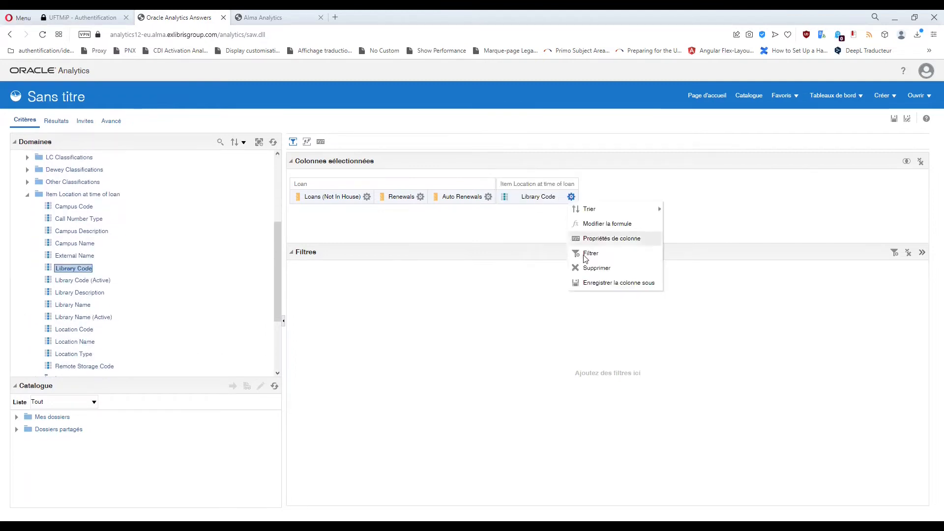
left_click(580, 255)
left_click(562, 266)
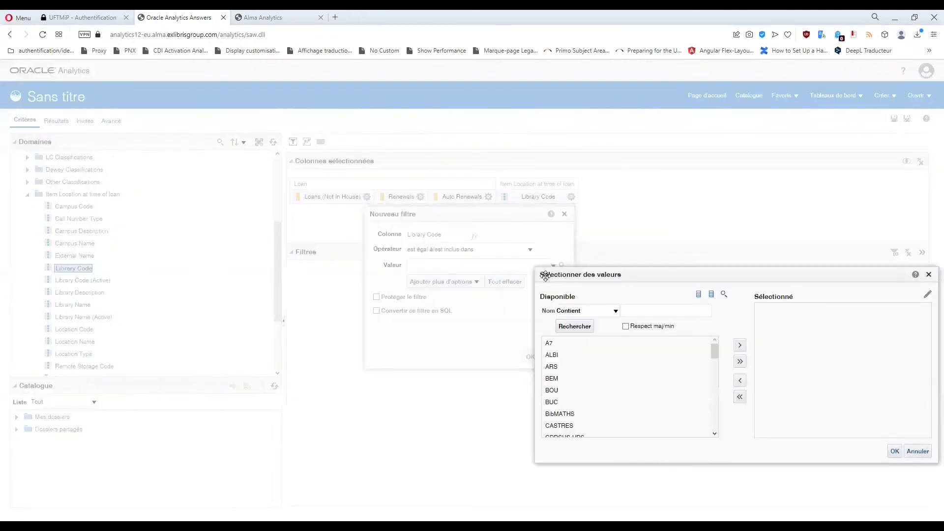
left_click(552, 355)
left_click(739, 345)
left_click(895, 451)
left_click(529, 358)
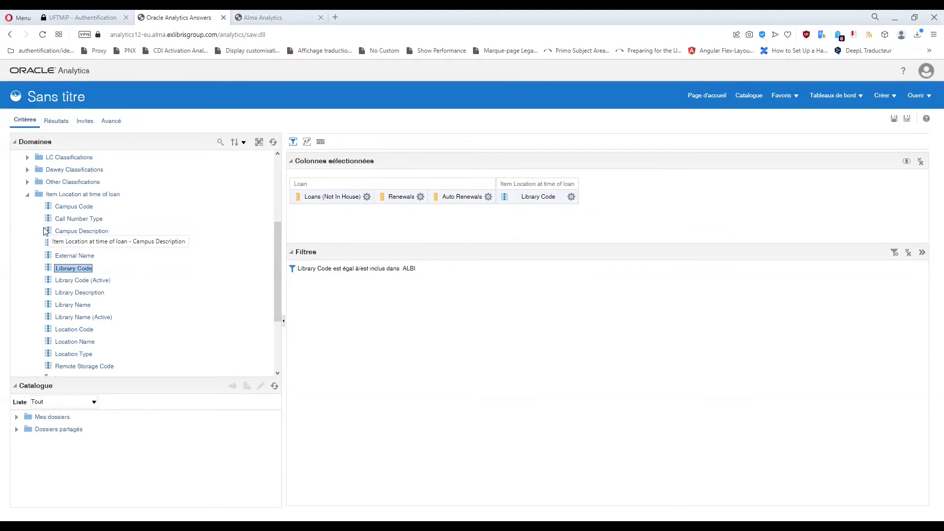
Display the results and move the Library Code column to the front of the table
left_click(49, 123)
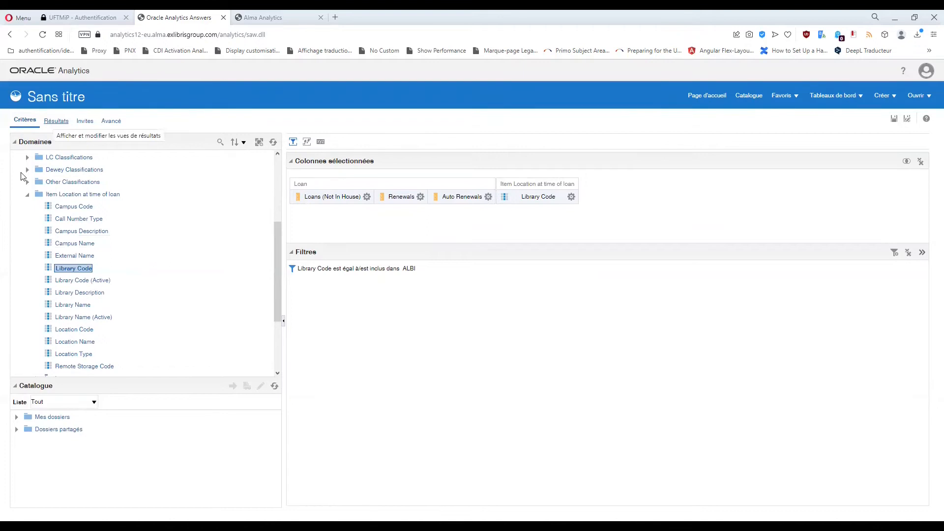
mouse_move(467, 209)
left_mouse_down()
mouse_move(316, 217)
mouse_move(302, 227)
left_mouse_up()
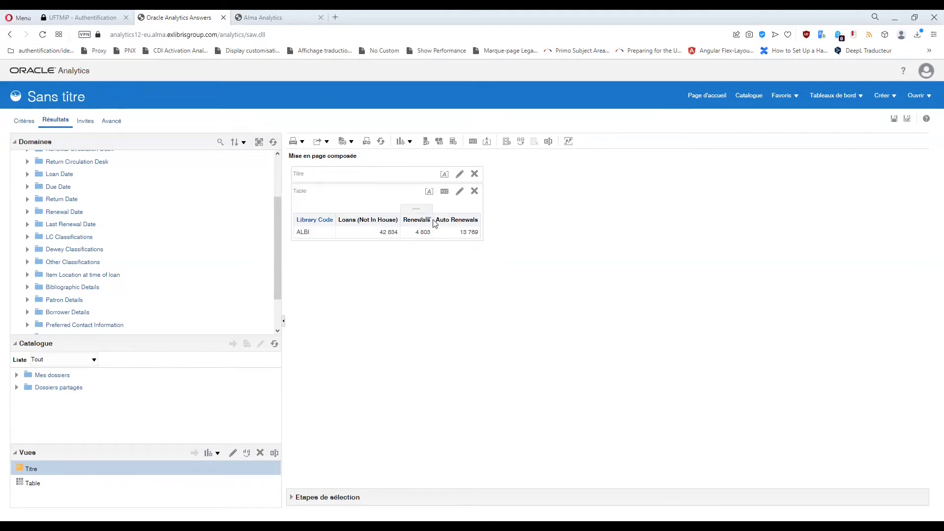
Return to the criteria and add a second Renewals column from the Loan folder
left_click(17, 123)
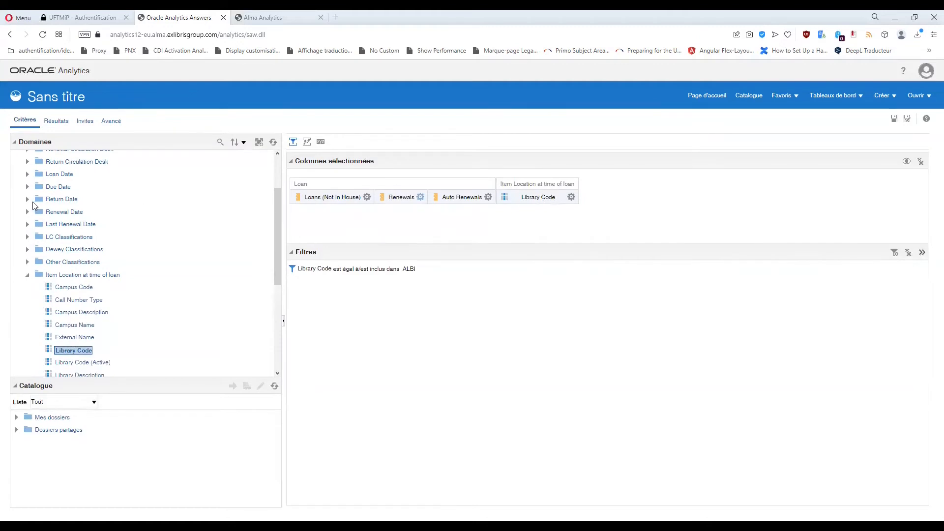
scroll(72, 246, "up", 2)
left_click(27, 169)
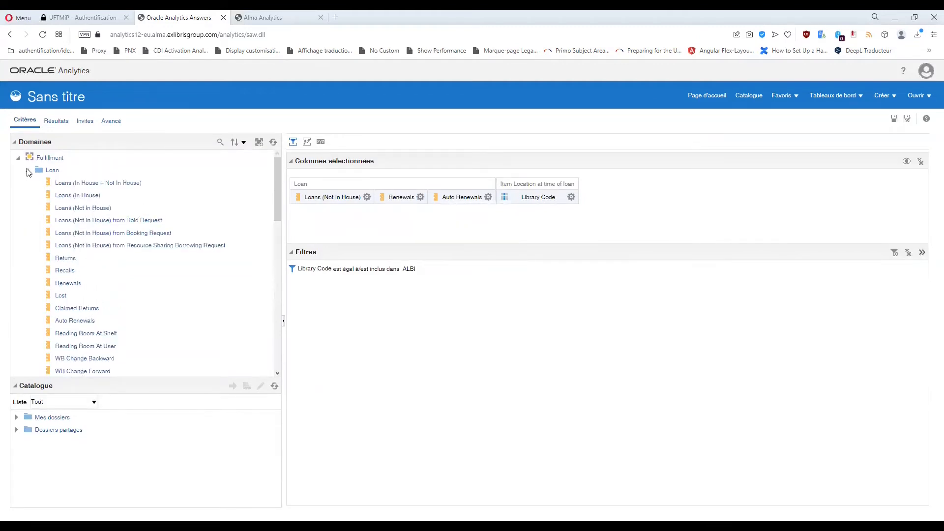
left_click(72, 284)
left_click(541, 197)
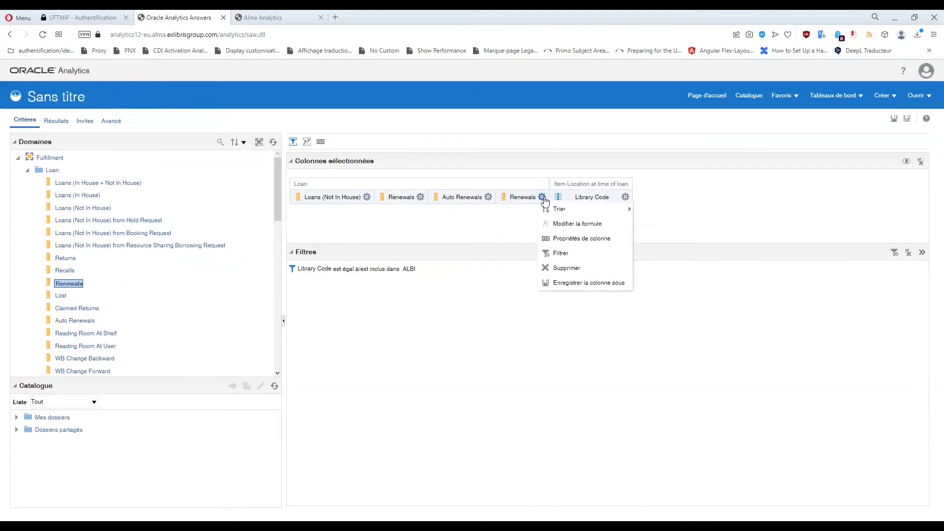
Copy the formula of the Auto Renewals column and close its formula editor without changes
left_click(488, 197)
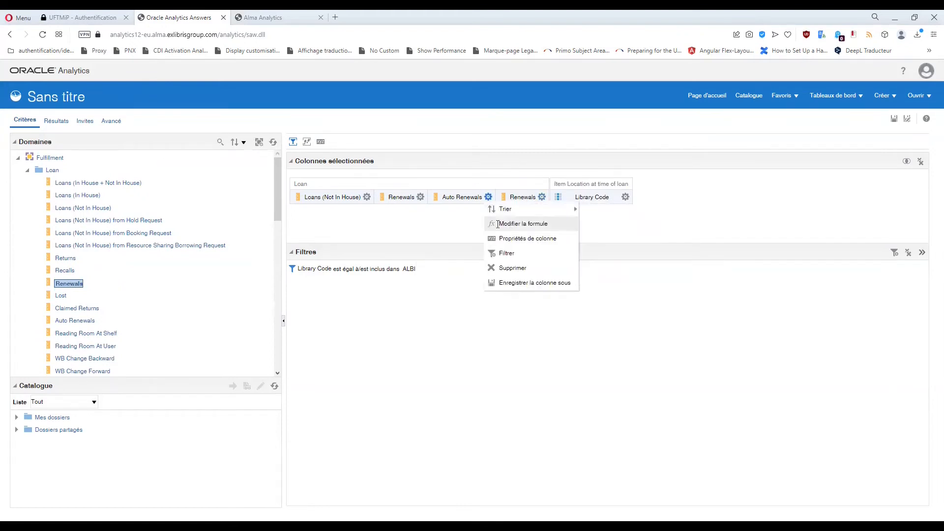
left_click(498, 224)
right_click(405, 220)
left_click(427, 265)
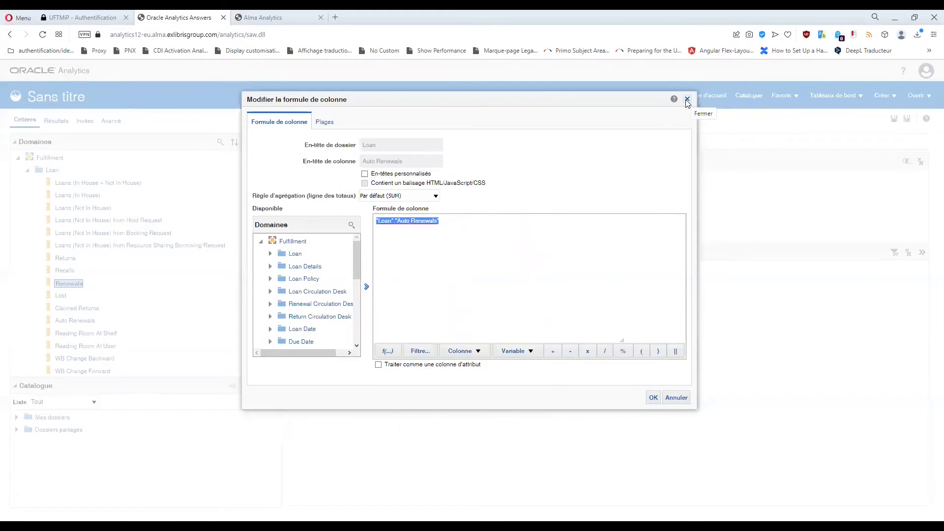
left_click(687, 100)
Change the second Renewals column's formula to "Loan"."Renewals"+"Loan"."Auto Renewals"
left_click(542, 197)
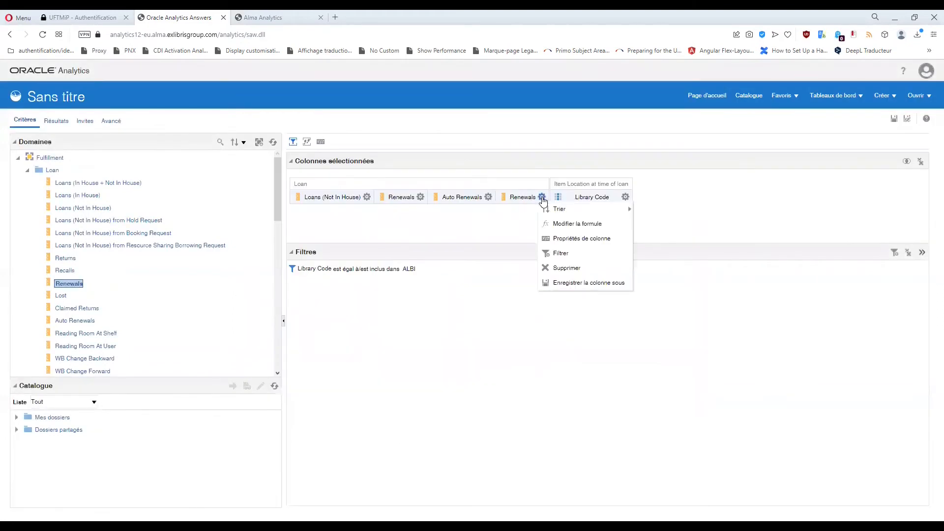
left_click(565, 224)
type("+")
type("\"Loan\".\"Auto Renewals\"")
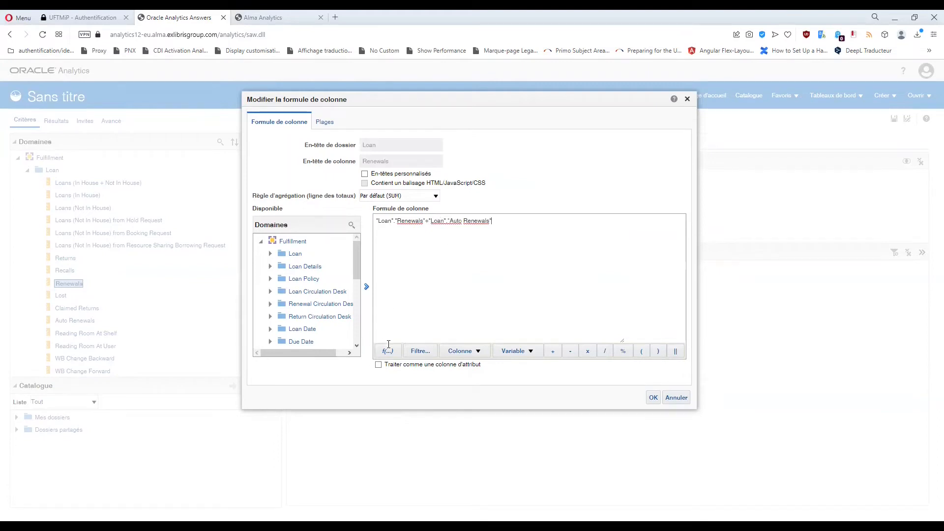
left_click(653, 397)
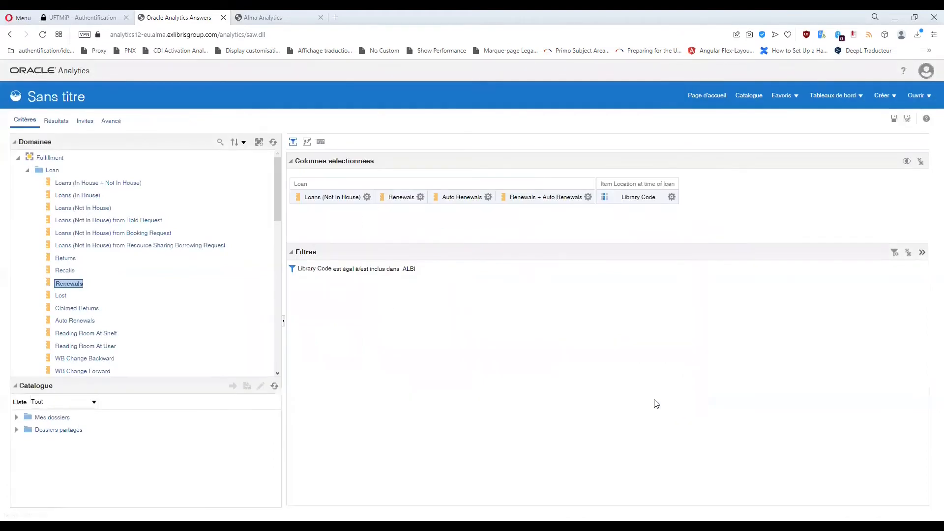
Check the results with the combined renewals column, and look through the Item Location at time of loan fields in the criteria
left_click(59, 123)
scroll(169, 269, "down", 3)
scroll(169, 269, "down", 10)
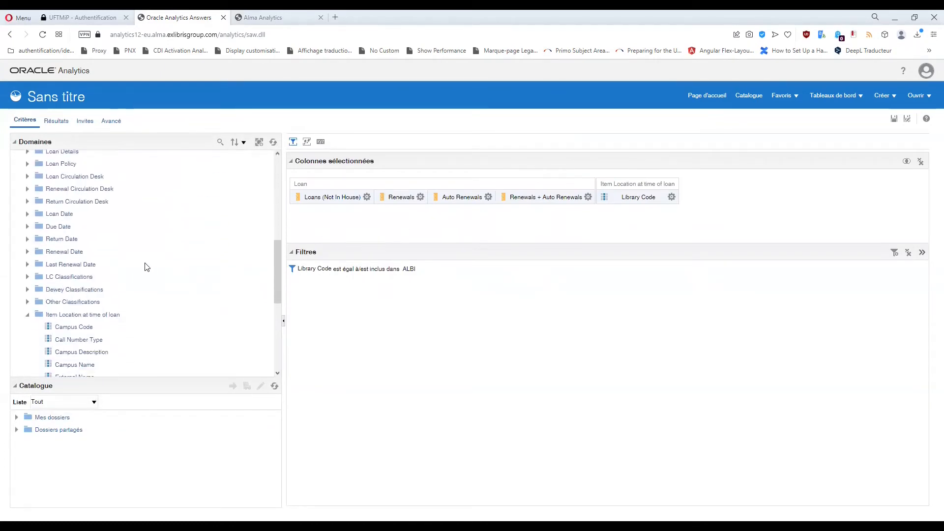
scroll(146, 266, "down", 2)
scroll(146, 267, "up", 3)
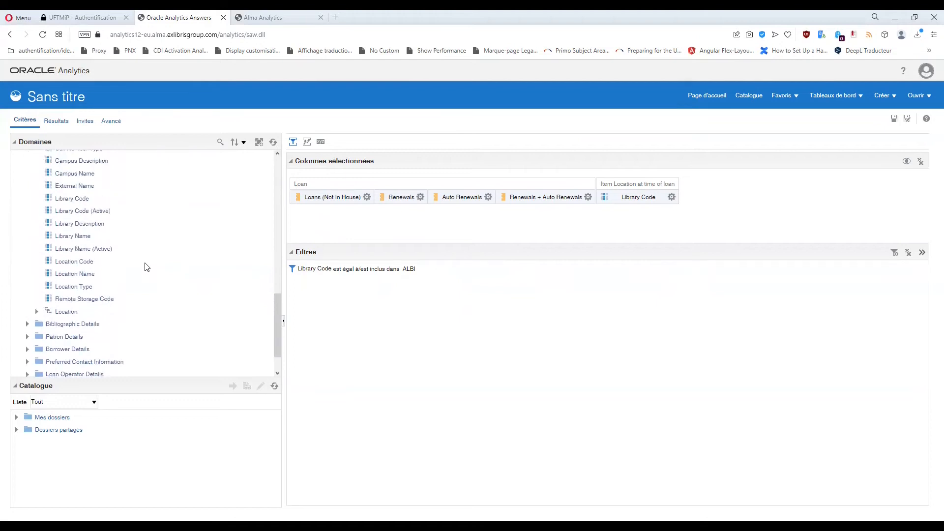
Add the Location Code column from Item Location at time of loan and remove the Library Code column
scroll(146, 266, "down", 2)
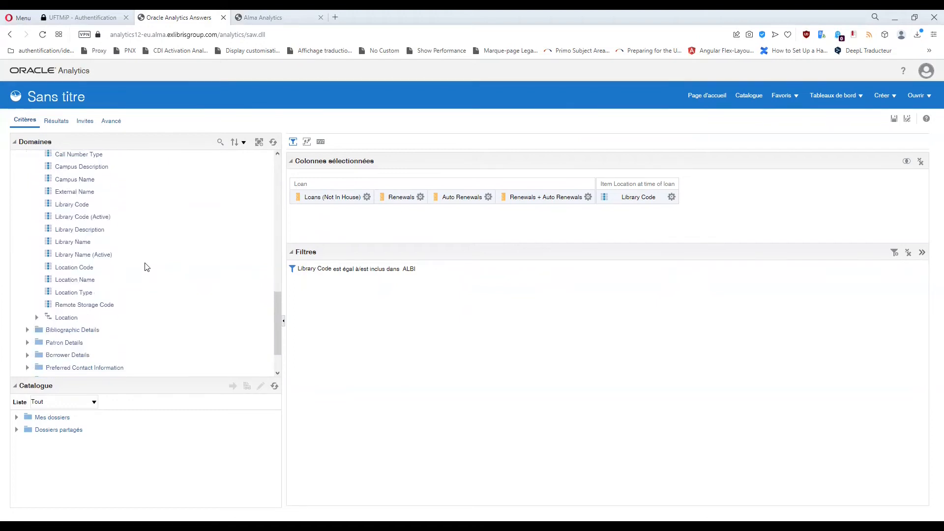
scroll(74, 269, "up", 2)
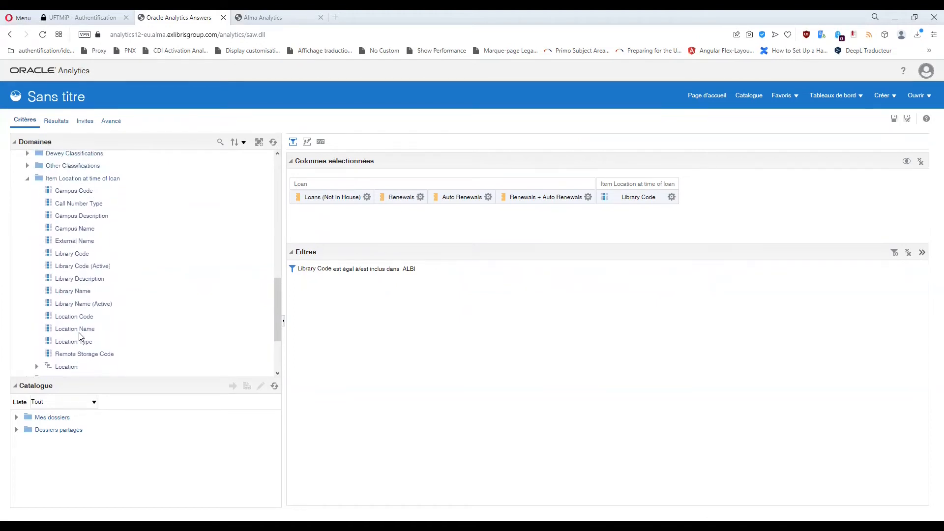
double_click(79, 317)
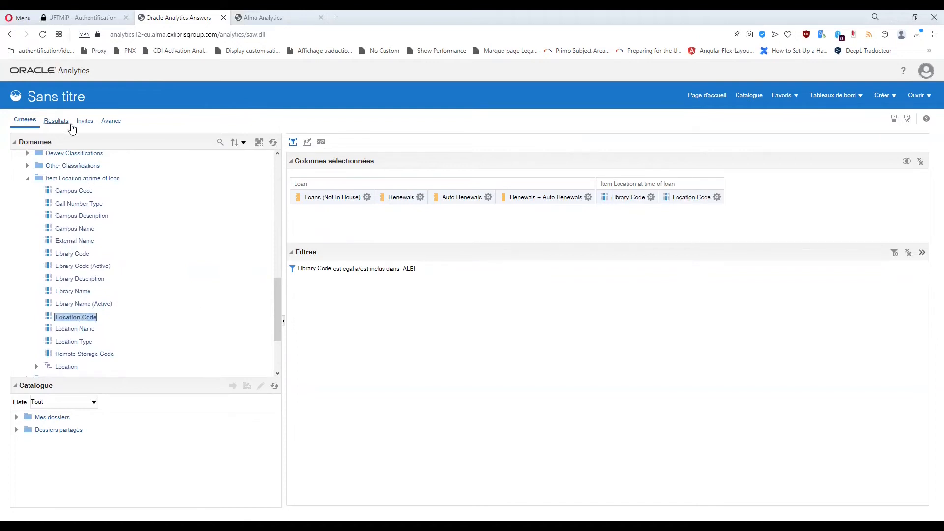
left_click(651, 197)
left_click(673, 269)
Display the results and move the Location Code column to the start of the table
left_click(56, 121)
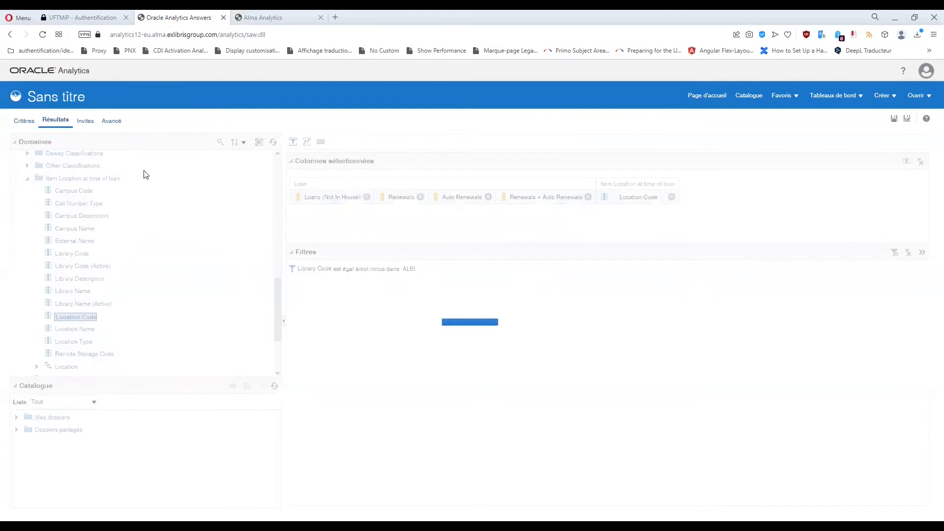
left_click_drag(543, 207, 300, 226)
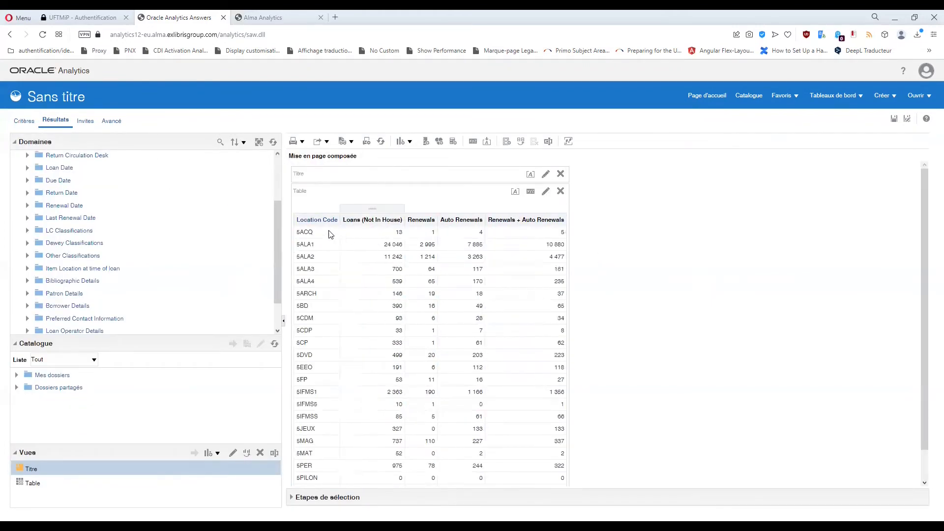
scroll(395, 296, "down", 1)
scroll(394, 297, "up", 1)
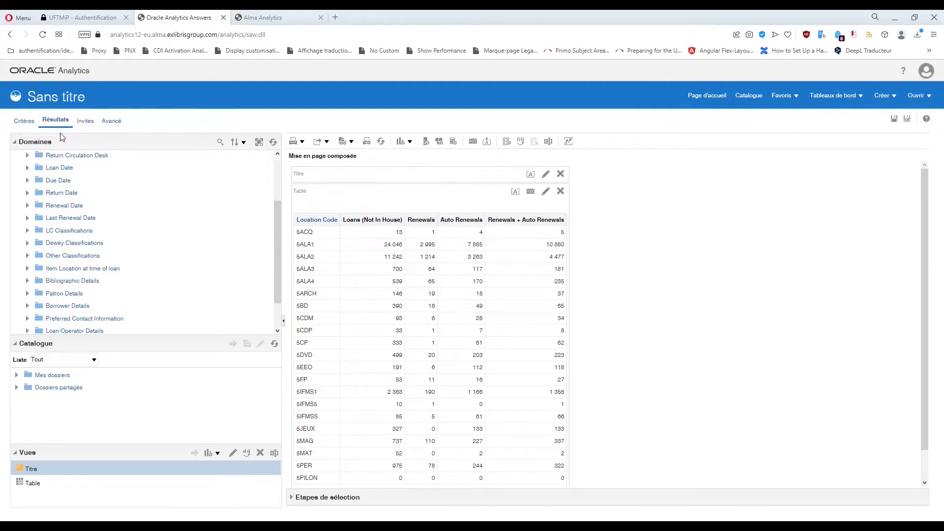
Return to the criteria and collapse the Loan folder of the Fulfillment subject area
left_click(21, 119)
scroll(37, 180, "up", 5)
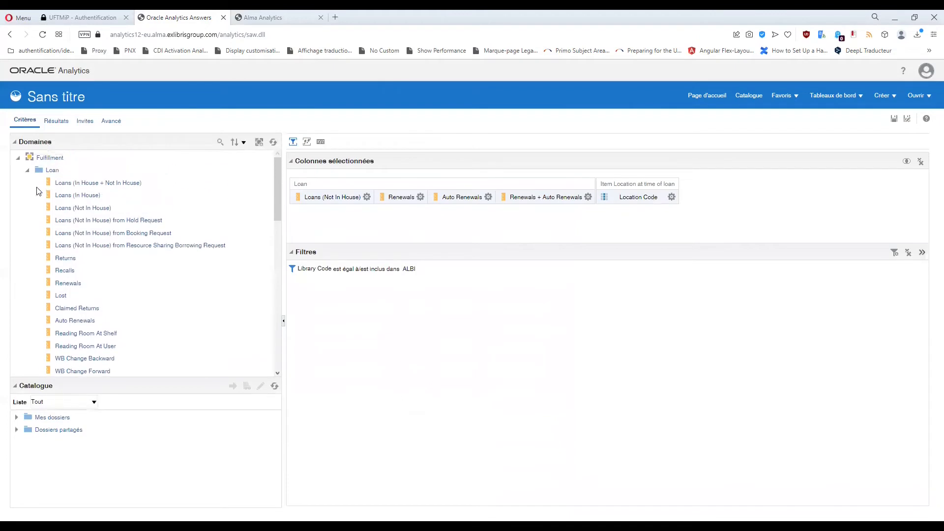
left_click(27, 170)
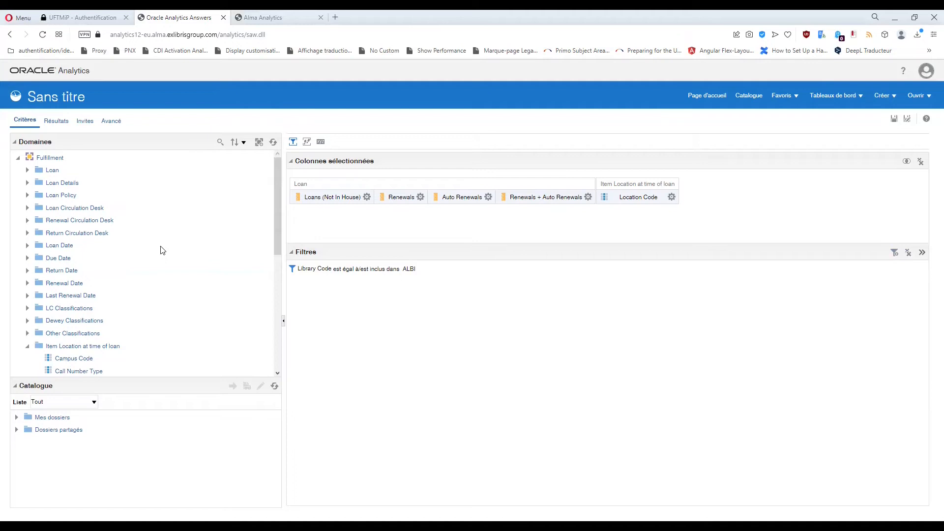
left_click(895, 252)
left_click(858, 327)
scroll(433, 301, "down", 3)
scroll(418, 295, "up", 3)
left_click(411, 293)
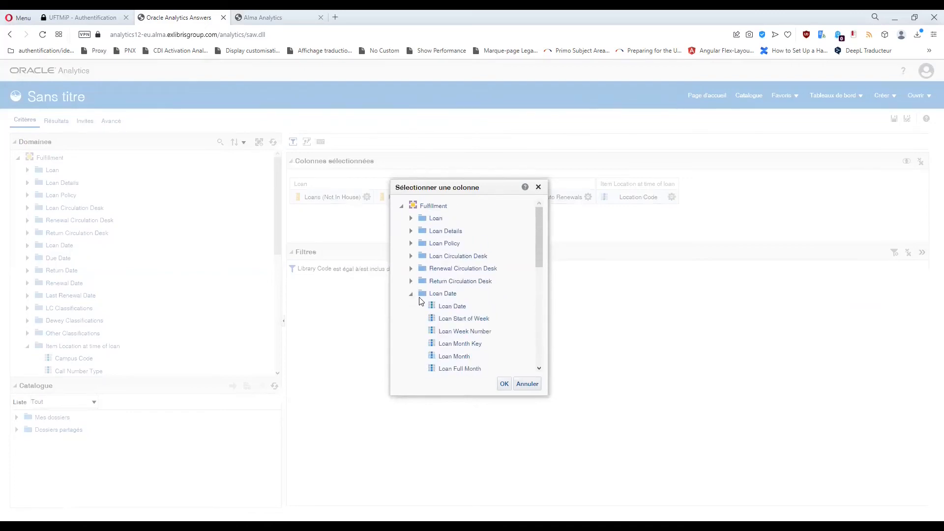
left_click(452, 306)
left_click(505, 384)
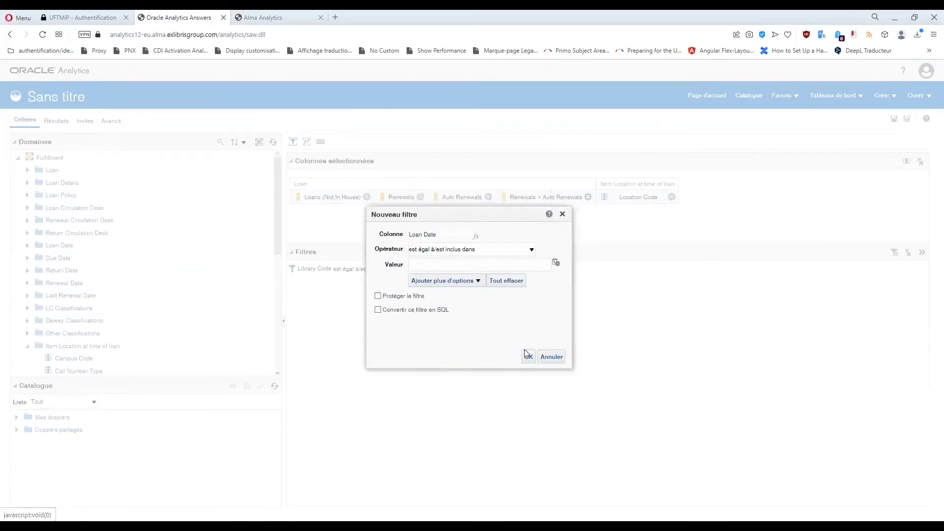
left_click(523, 249)
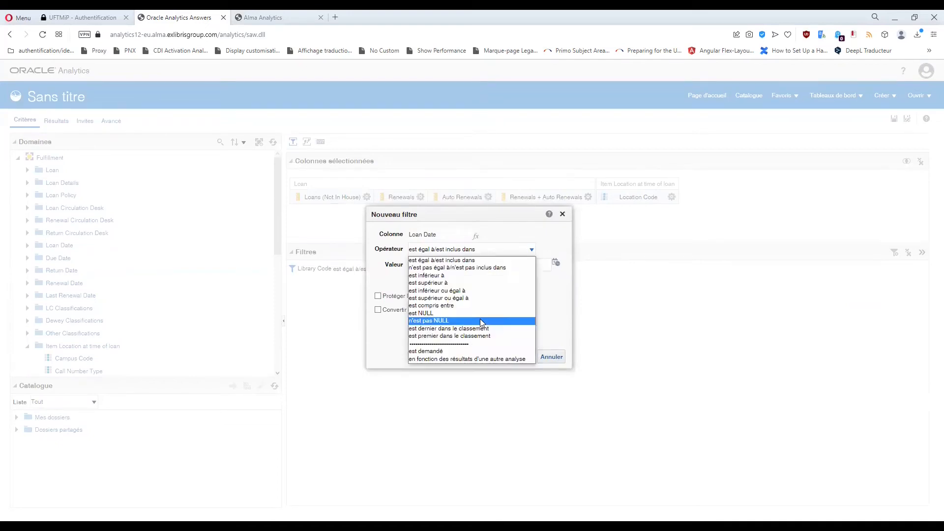
left_click(563, 213)
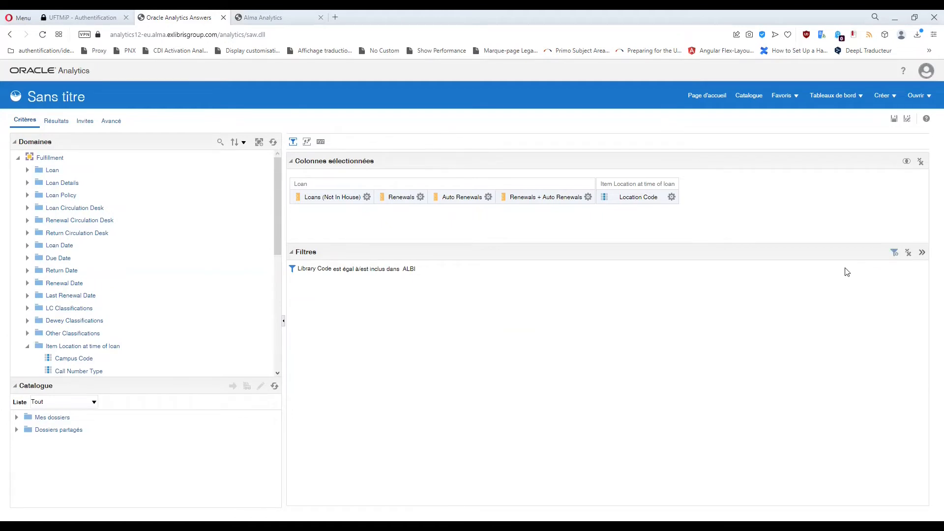
Create a new column prompt on the Loan Date column from the Loan Date folder
left_click(85, 122)
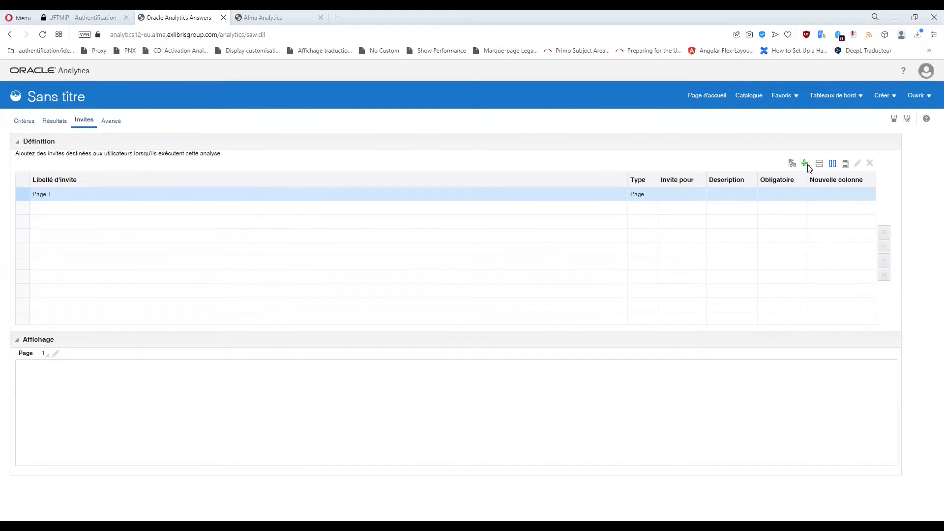
left_click(24, 121)
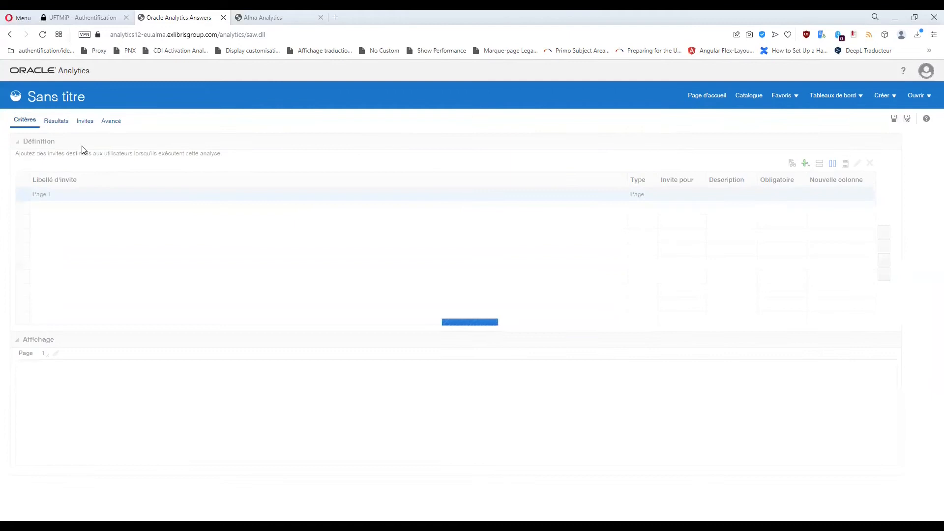
left_click(83, 121)
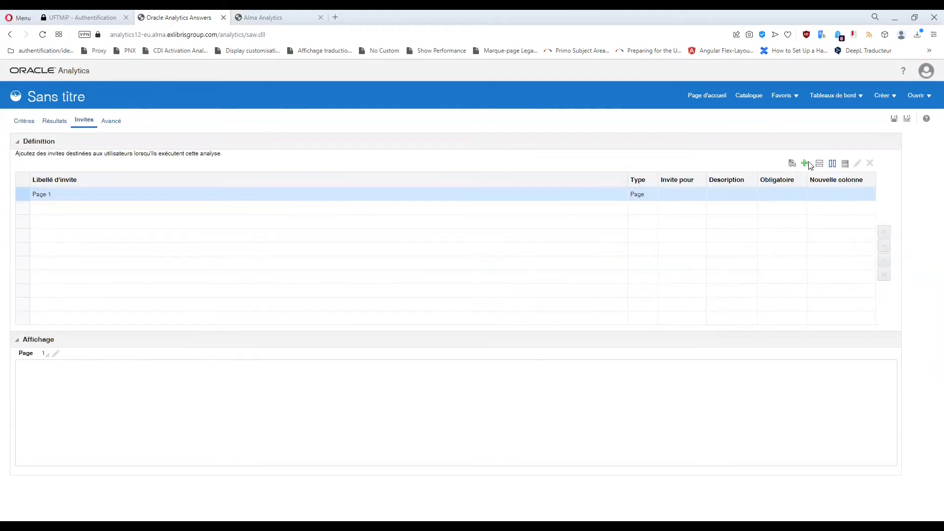
left_click(806, 164)
mouse_move(826, 177)
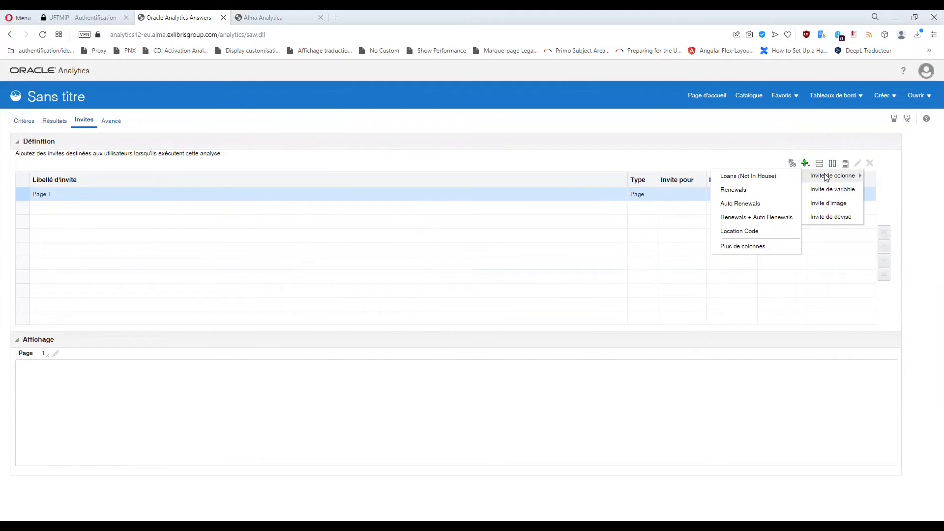
left_click(749, 250)
left_click(411, 278)
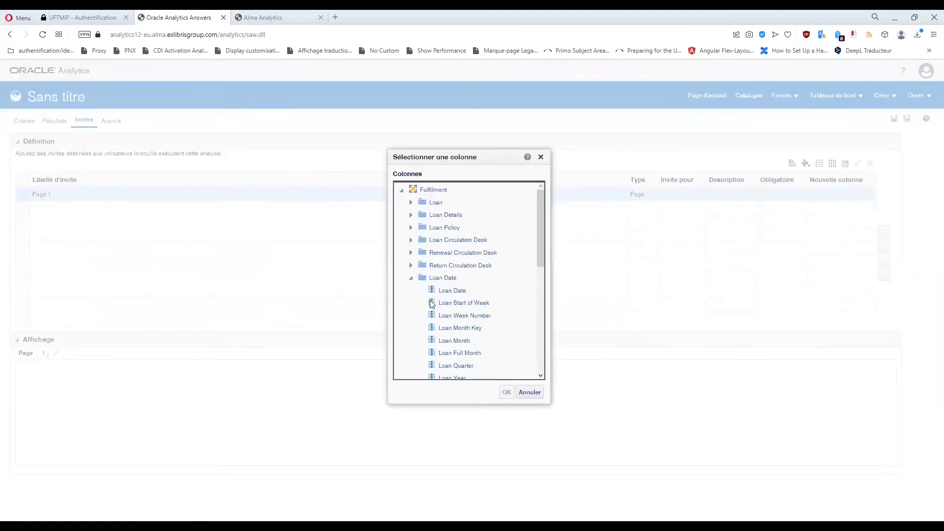
left_click(448, 292)
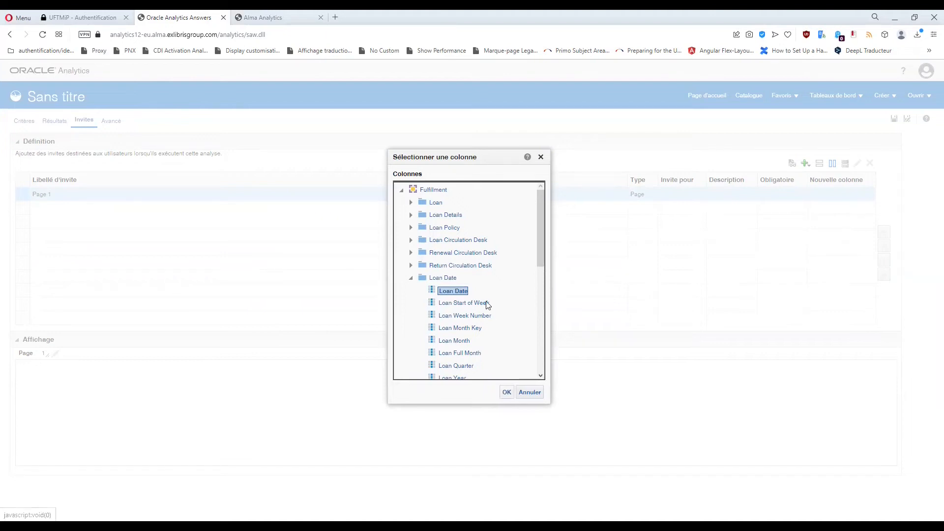
scroll(474, 327, "down", 2)
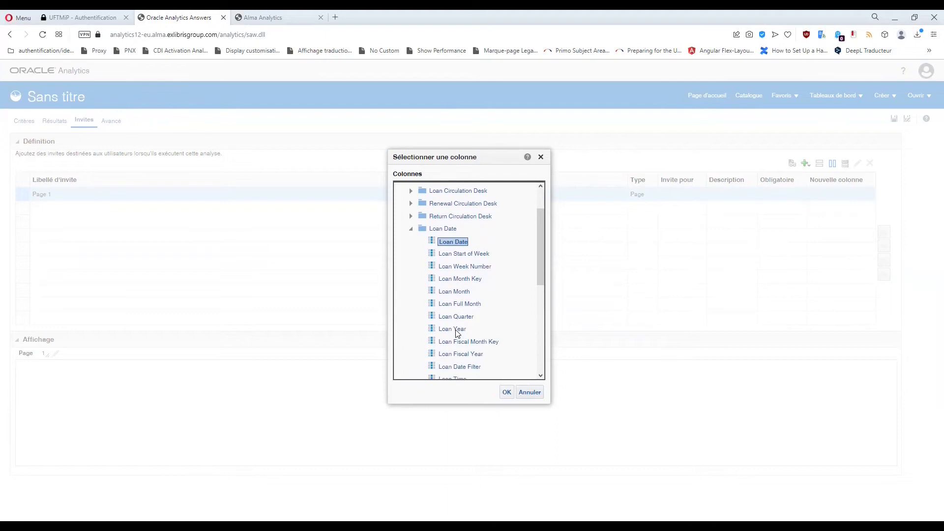
left_click(506, 392)
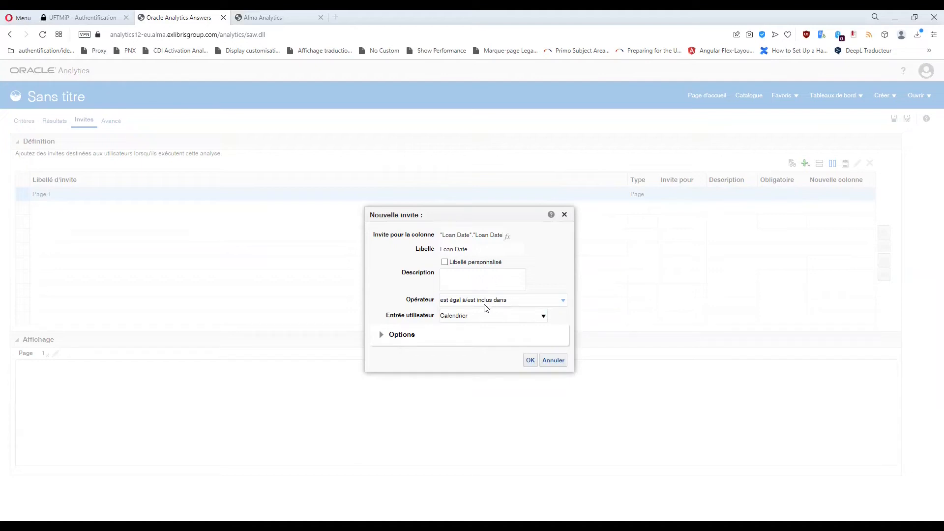
Set the Loan Date prompt's operator to "est compris entre" and confirm the prompt
left_click(486, 308)
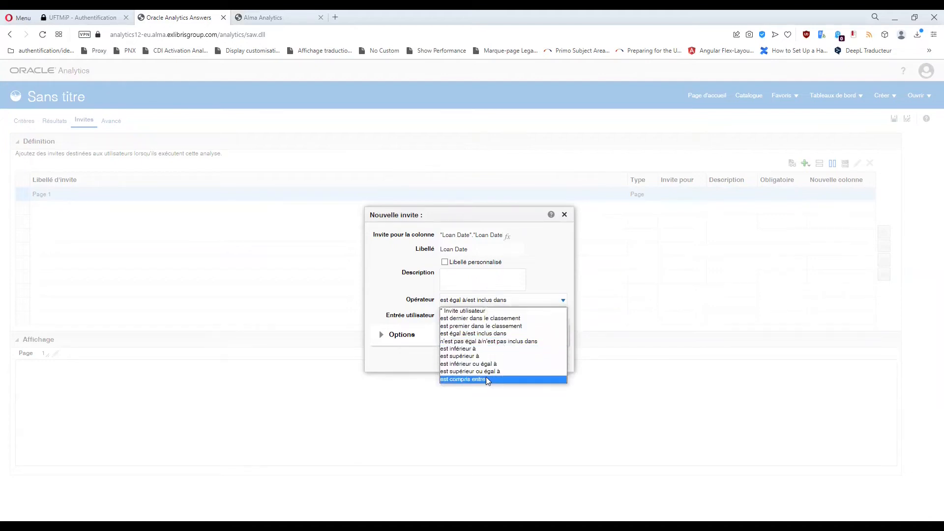
left_click(486, 379)
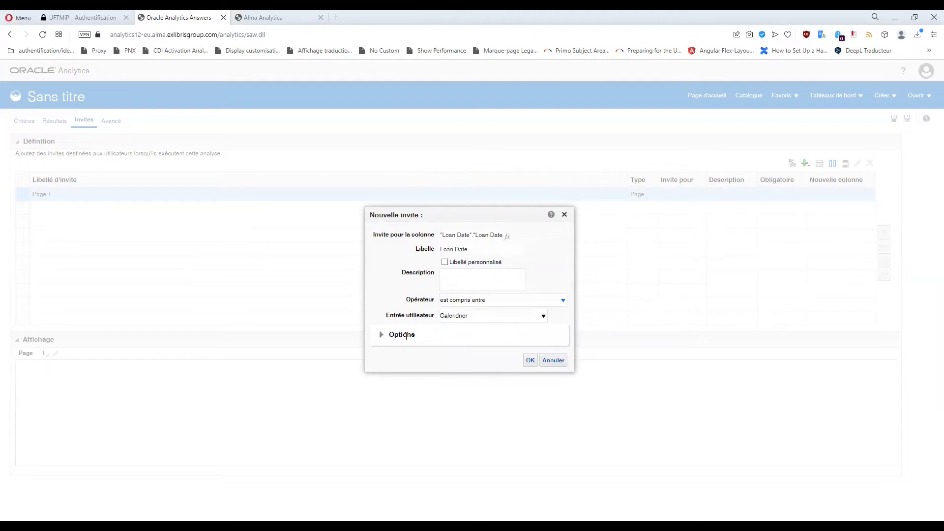
left_click(530, 360)
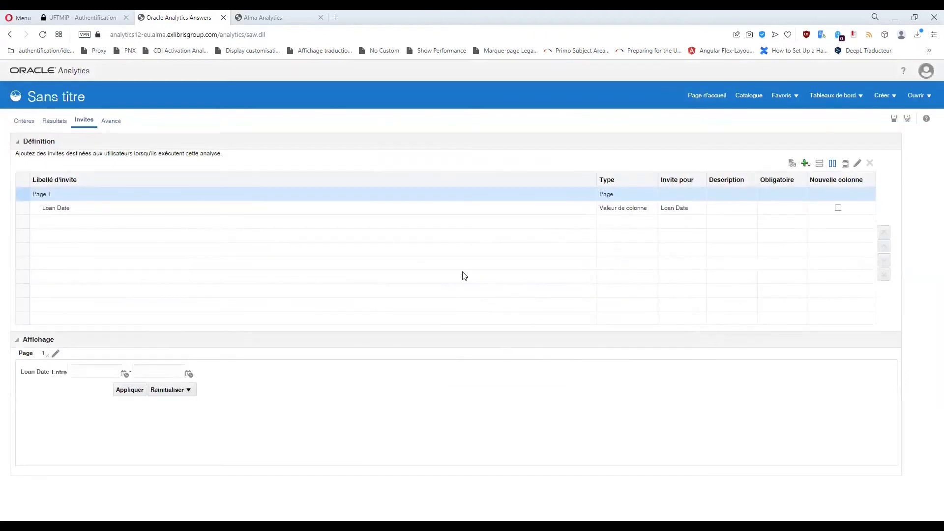
Save the analysis in Mes dossiers under the name Exercice-1_Fulfillment
left_click(908, 121)
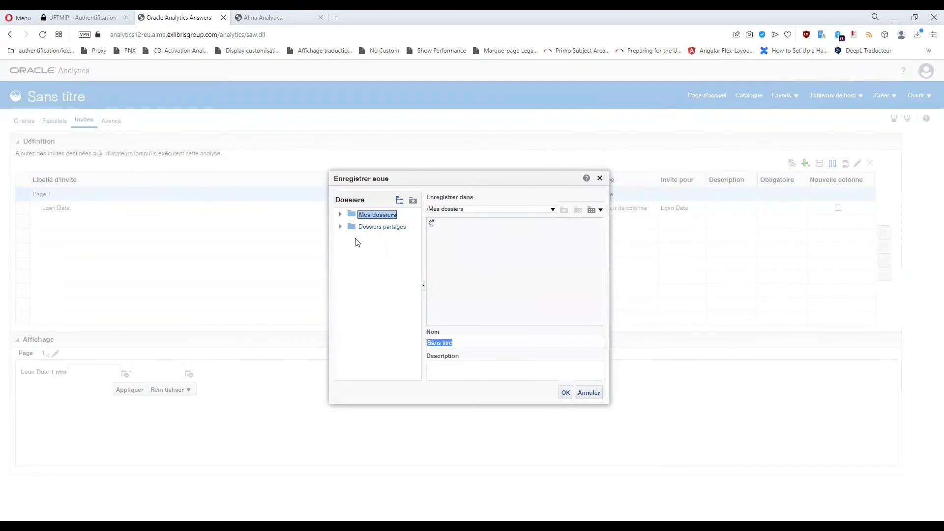
type("Exercice-&8fULF")
key("BackSpace")
key("BackSpace")
key("BackSpace")
key("BackSpace")
key("BackSpace")
key("BackSpace")
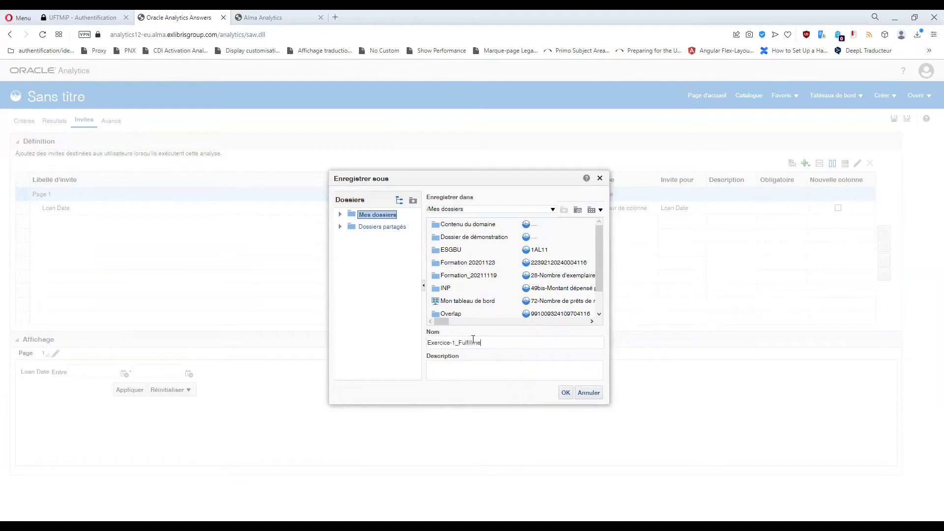
left_click(565, 393)
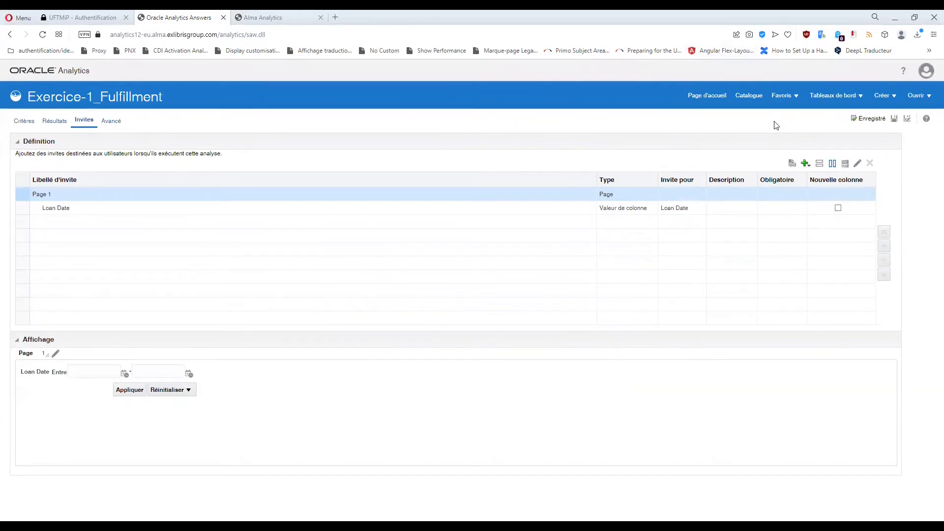
Open Exercice-1_Fulfillment from the catalogue and set the start of the Loan Date range to 01/09/2021
left_click(746, 96)
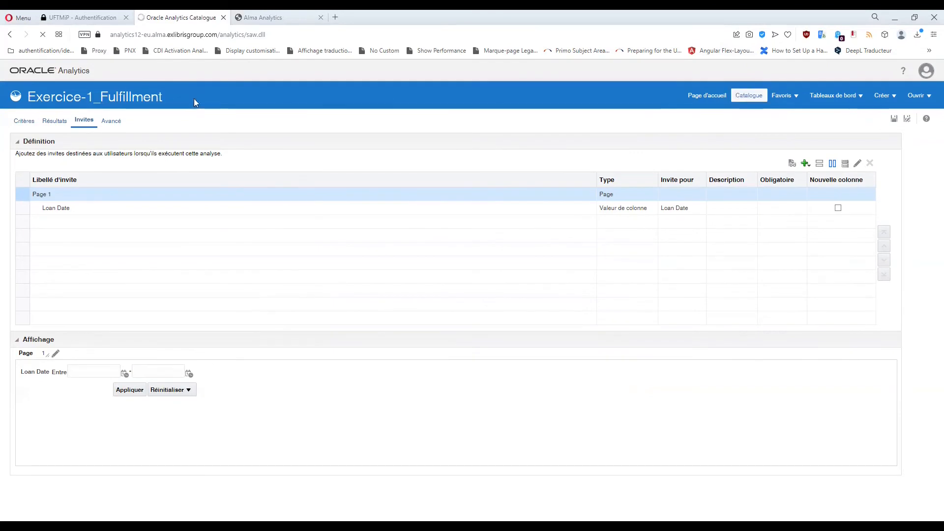
left_click(169, 171)
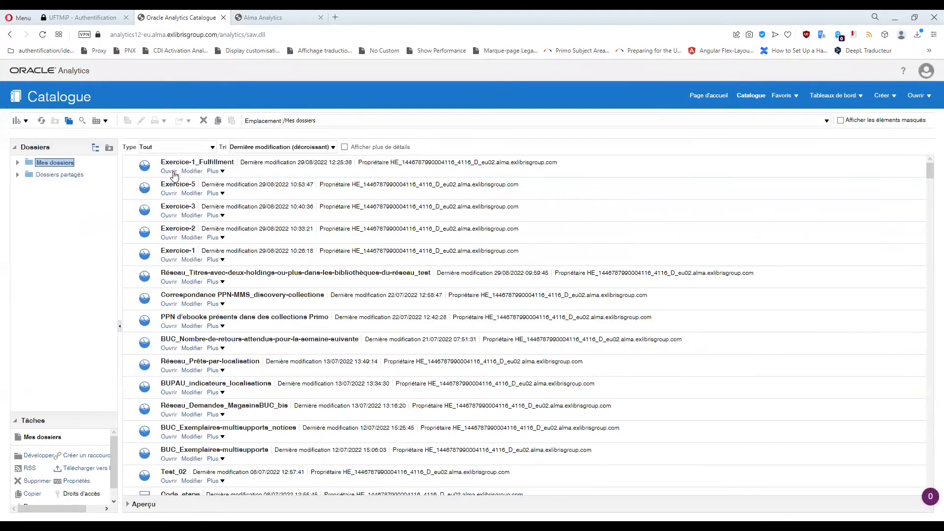
left_click(93, 129)
left_click(128, 131)
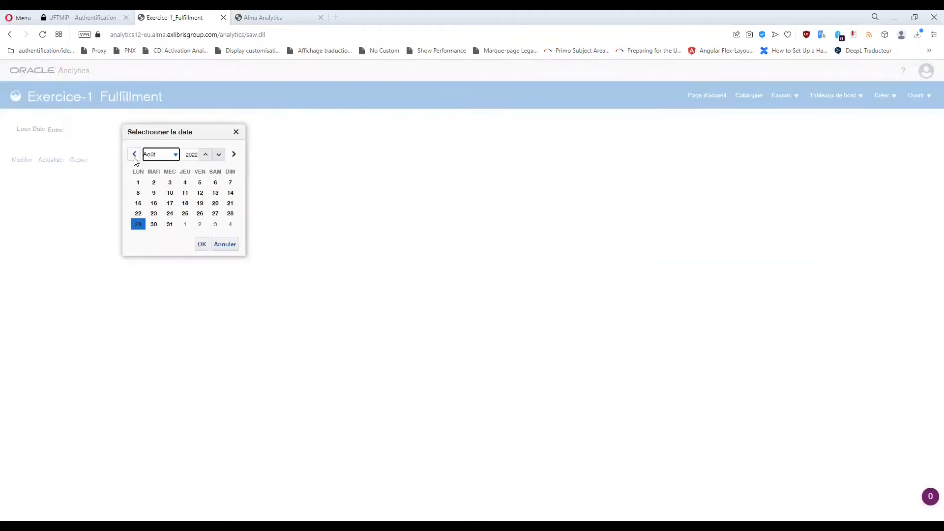
left_click(135, 157)
left_click(135, 156)
left_click(135, 156)
left_click(135, 156)
left_click(135, 157)
left_click(135, 157)
left_click(134, 156)
left_click(134, 156)
left_click(135, 157)
left_click(135, 156)
left_click(135, 156)
left_click(170, 183)
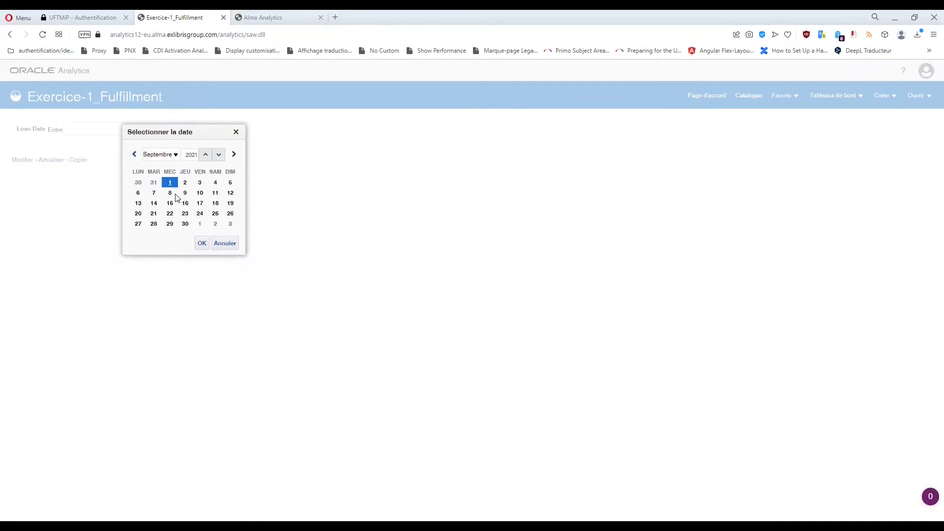
left_click(201, 244)
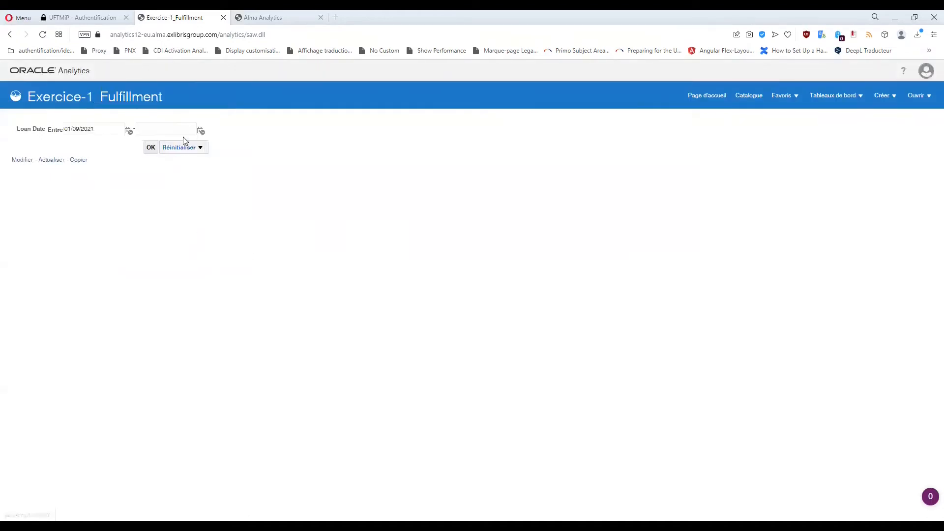
Set the end of the Loan Date range to 31/12/2021 and run the analysis
left_click(202, 131)
left_click(207, 154)
left_click(206, 154)
left_click(207, 154)
left_click(207, 154)
left_click(206, 154)
left_click(207, 154)
left_click(206, 154)
left_click(206, 154)
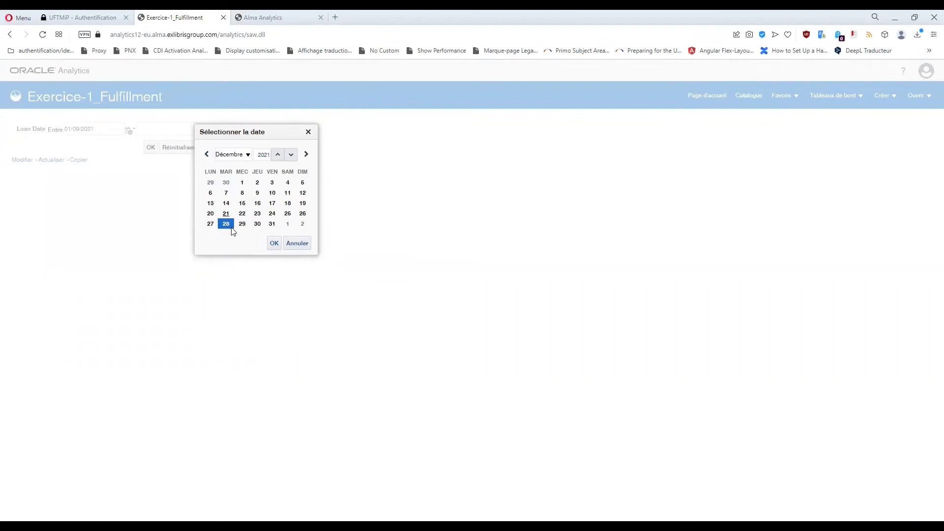
left_click(272, 224)
left_click(273, 243)
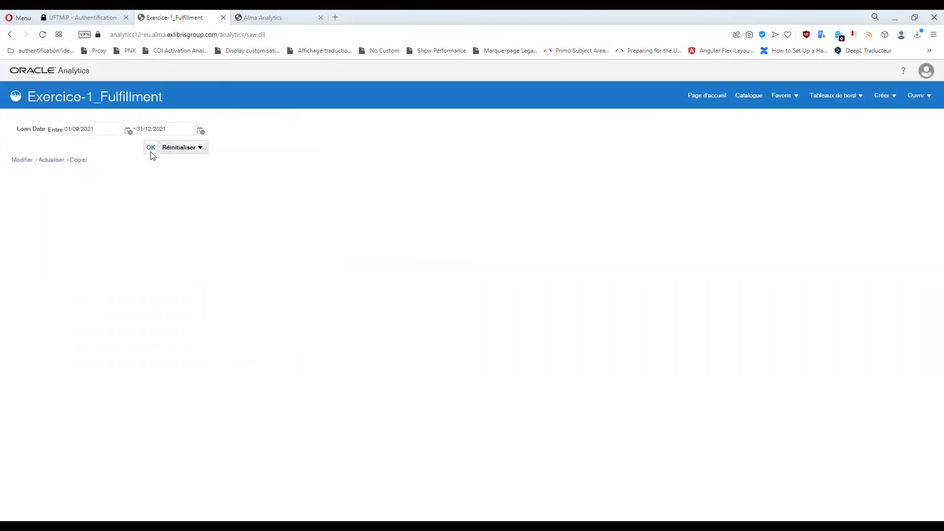
left_click(151, 149)
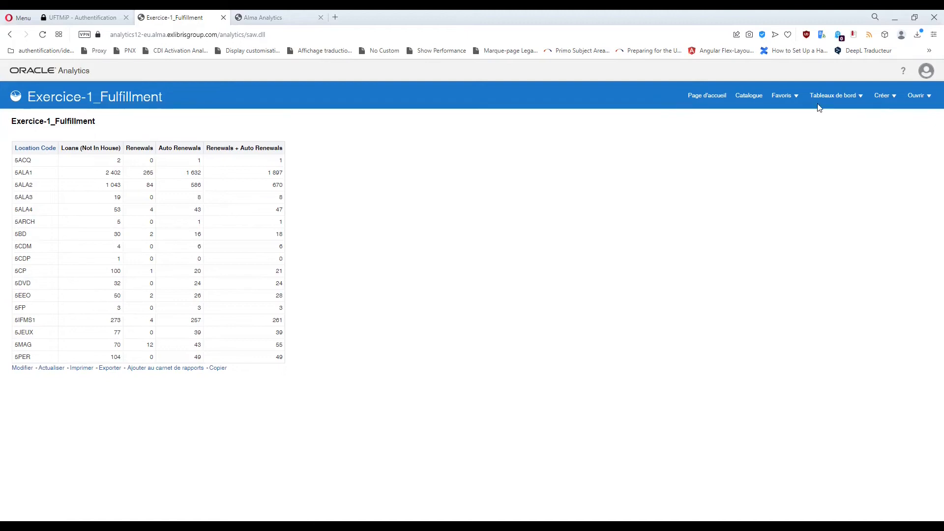
Open the Exercice-1_Fulfillment analysis for editing from its results
left_click(22, 368)
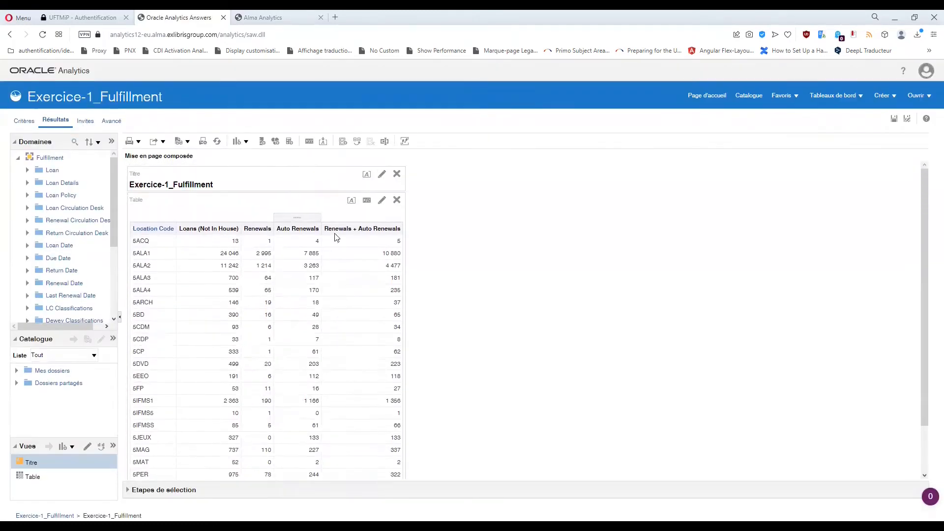
Add a grand total after the columns and measures of the results table
left_click(381, 202)
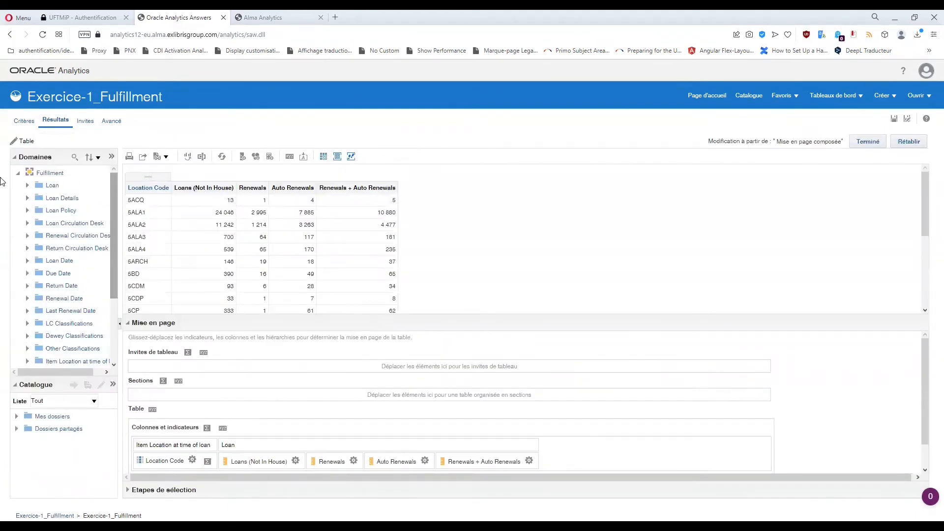
left_click(874, 146)
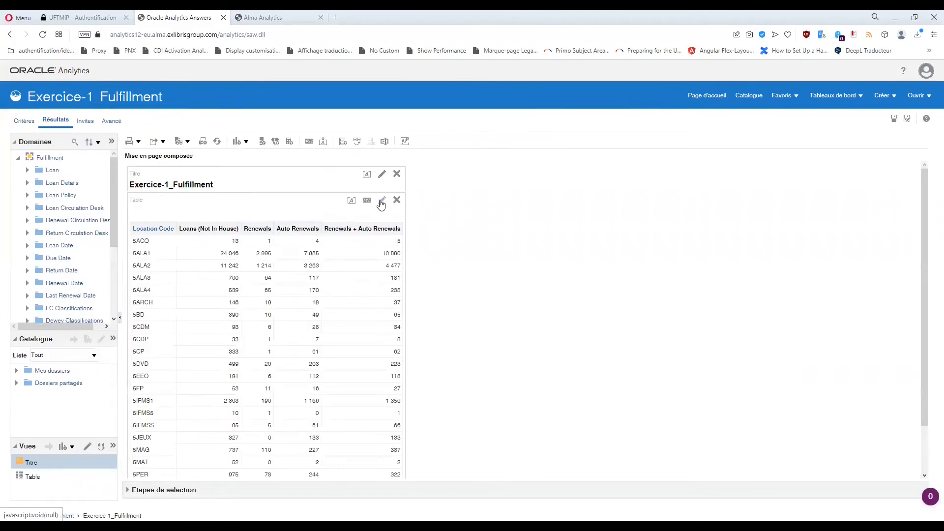
left_click(381, 202)
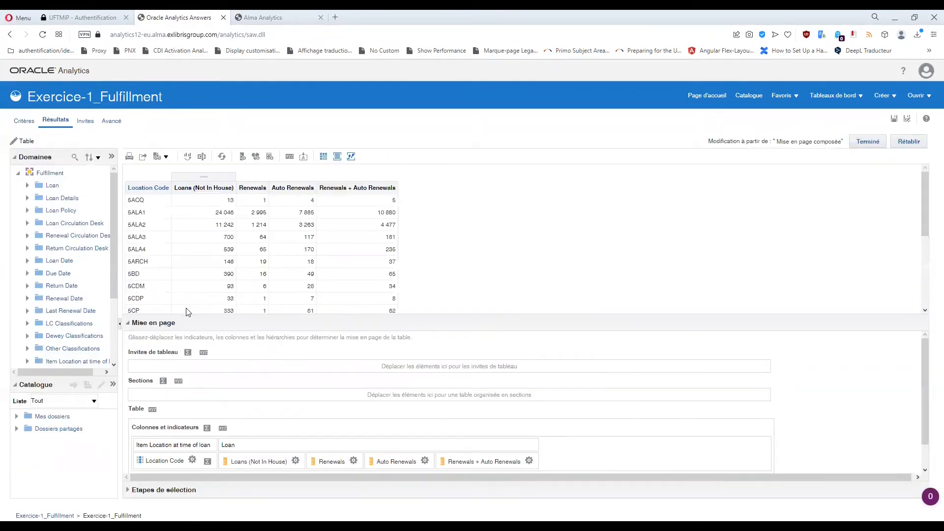
left_click(207, 430)
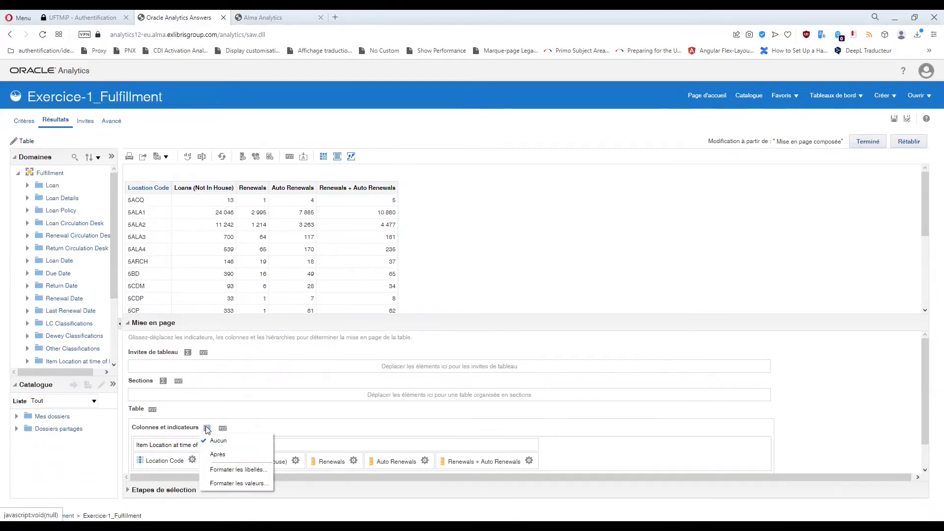
left_click(207, 429)
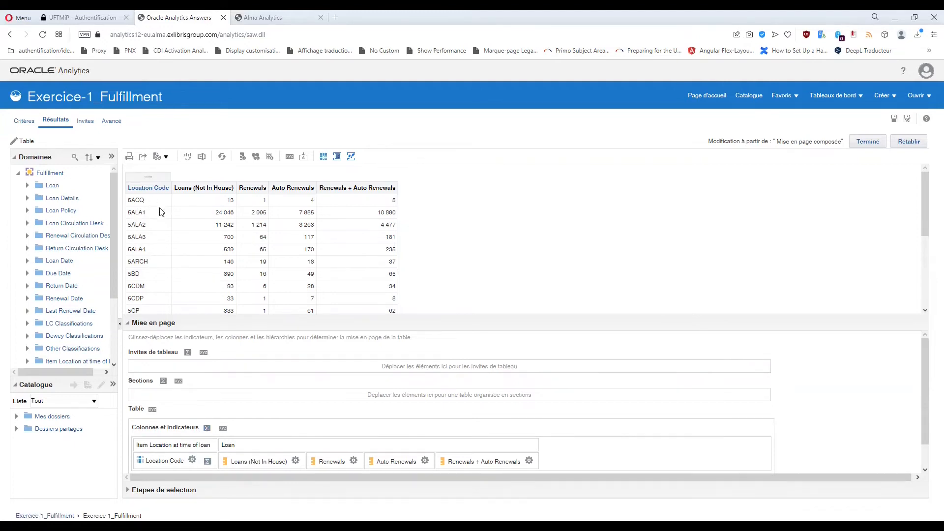
left_click(208, 429)
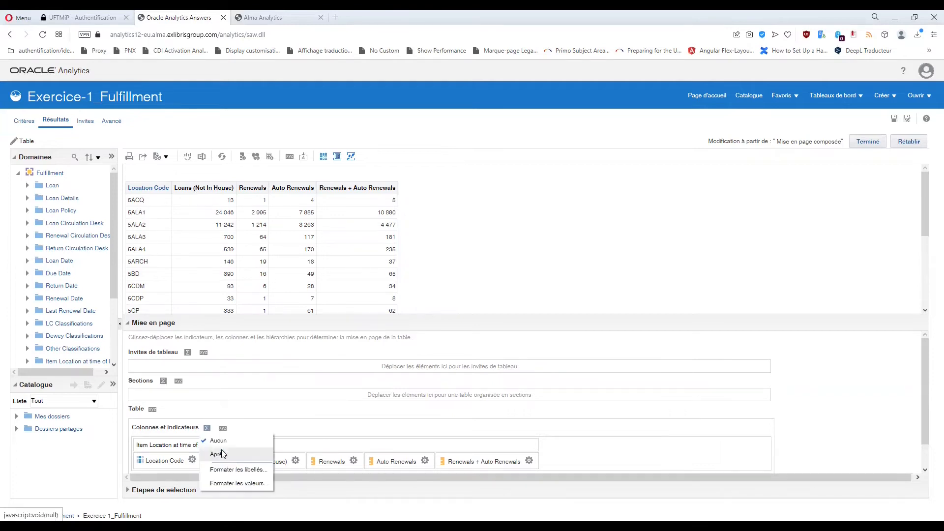
left_click(221, 456)
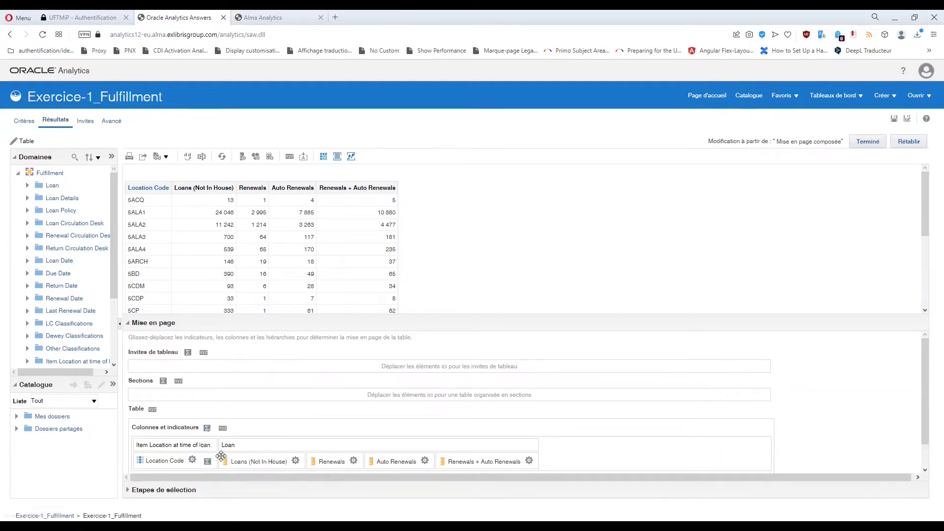
left_click(867, 141)
scroll(541, 339, "down", 3)
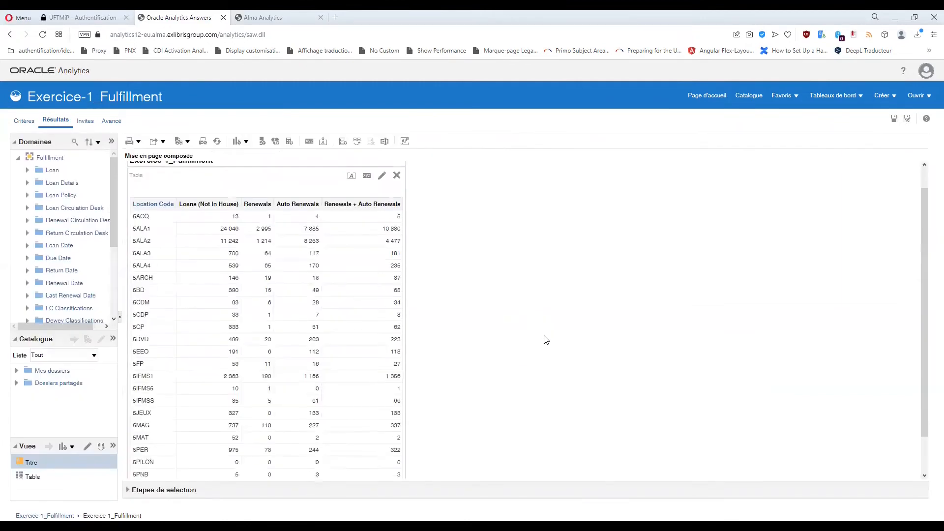
scroll(249, 369, "up", 3)
scroll(244, 433, "down", 3)
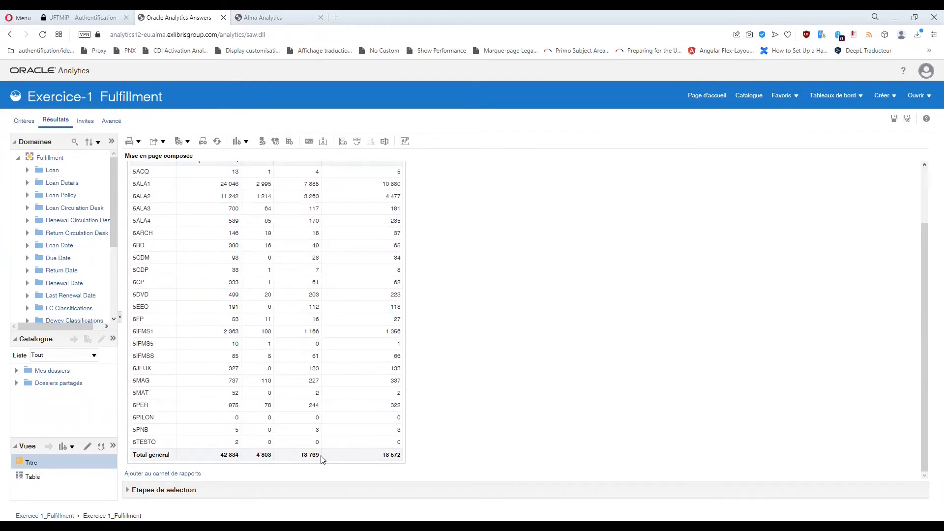
scroll(468, 444, "up", 5)
scroll(467, 445, "down", 5)
scroll(431, 439, "up", 3)
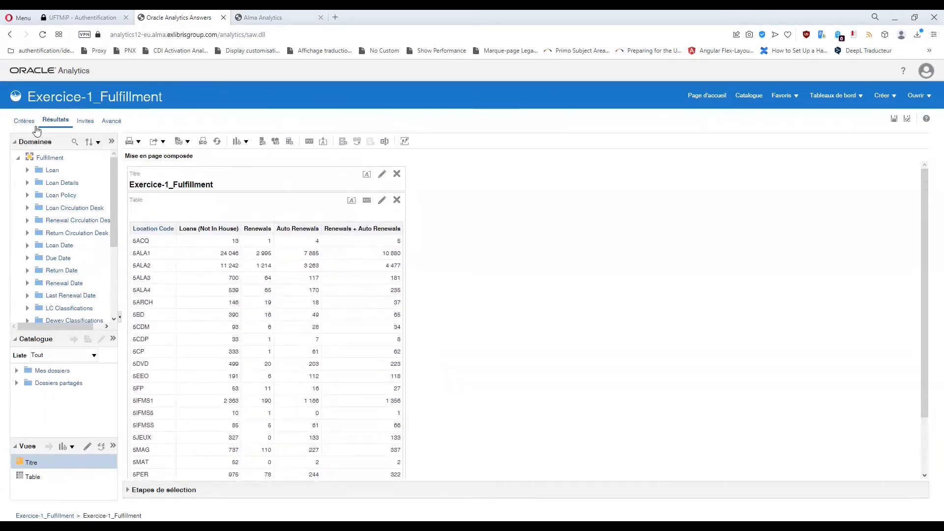
Save the analysis, and save a copy of it in Mes dossiers under the name Exercice-2_Fulfillment
left_click(893, 120)
left_click(907, 119)
left_click(455, 343)
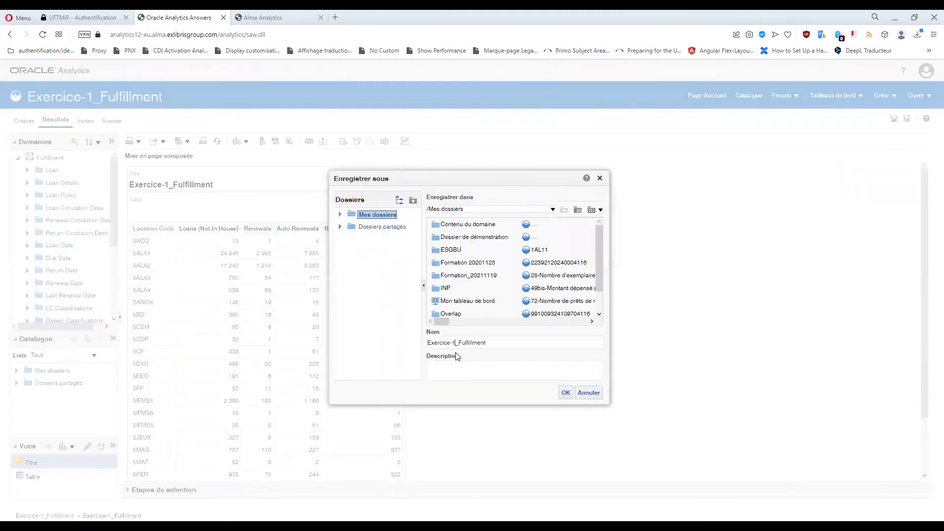
key("BackSpace")
type("2")
left_click(565, 394)
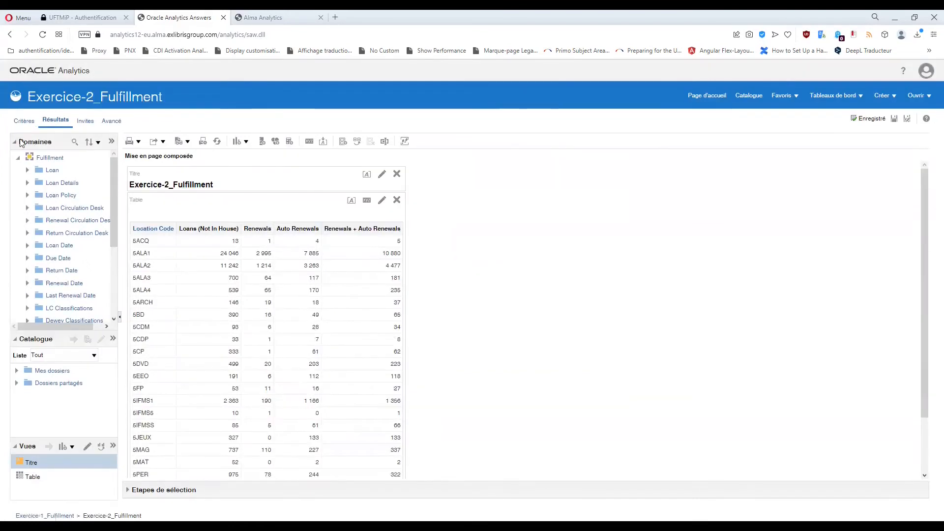
Remove the Location Code, Renewals + Auto Renewals, Auto Renewals and Loans (Not In House) columns from the analysis criteria
left_click(22, 121)
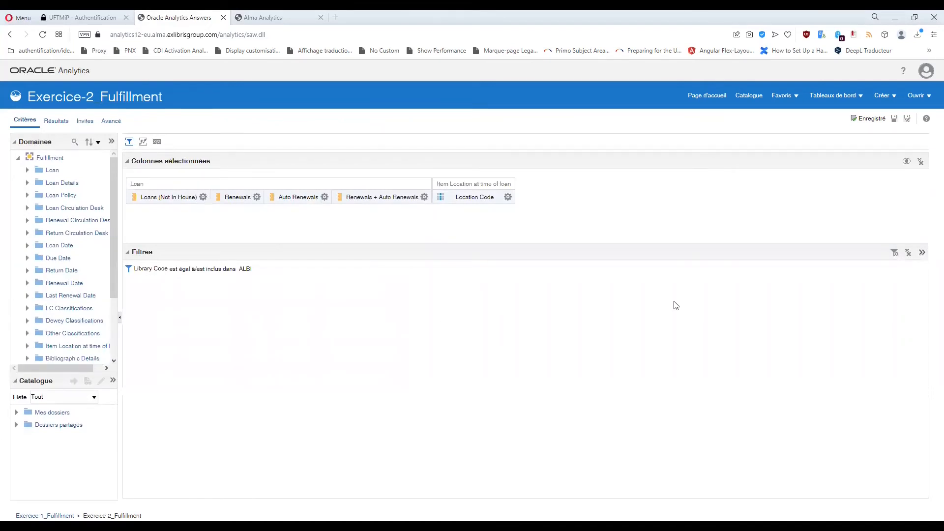
left_click(508, 197)
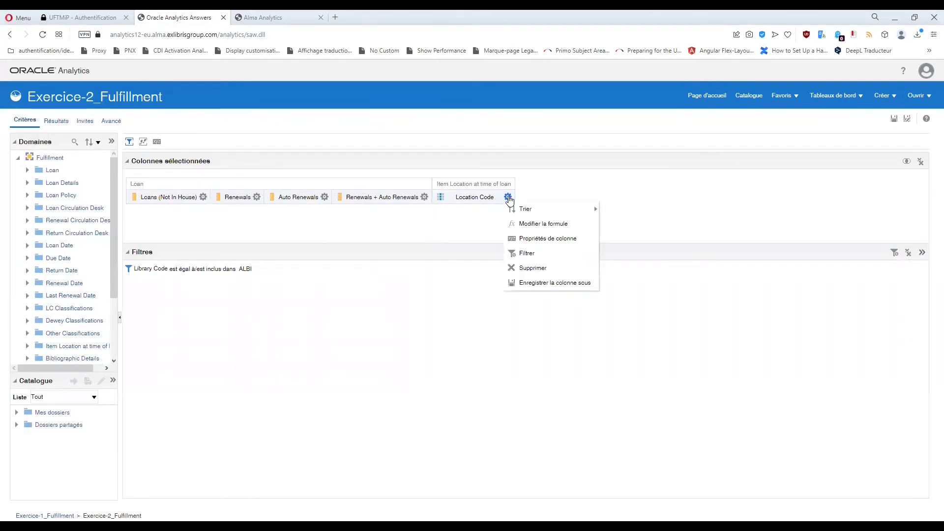
left_click(424, 197)
left_click(523, 270)
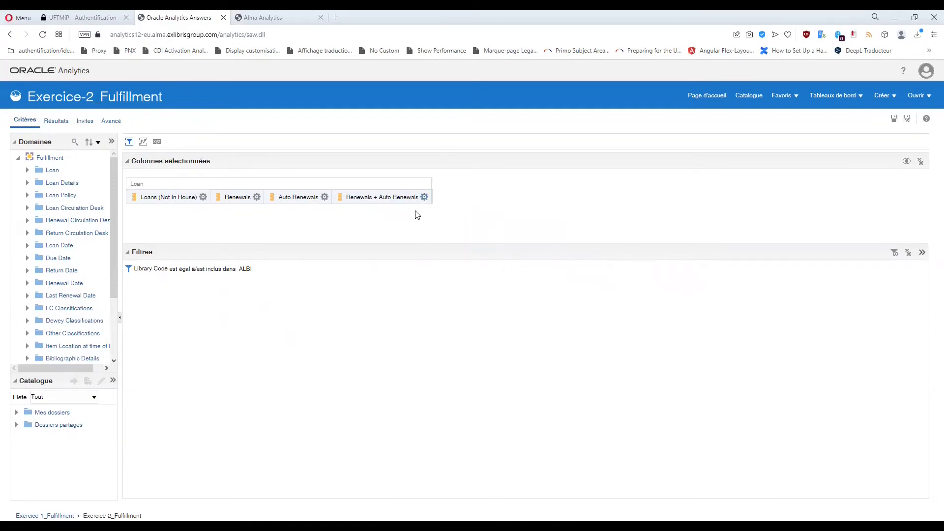
left_click(425, 197)
left_click(456, 269)
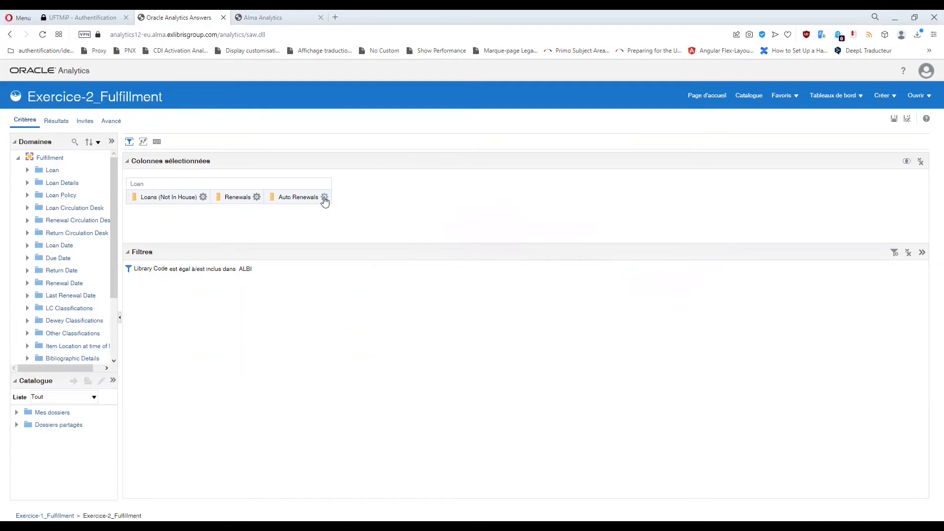
left_click(325, 197)
left_click(350, 268)
left_click(256, 198)
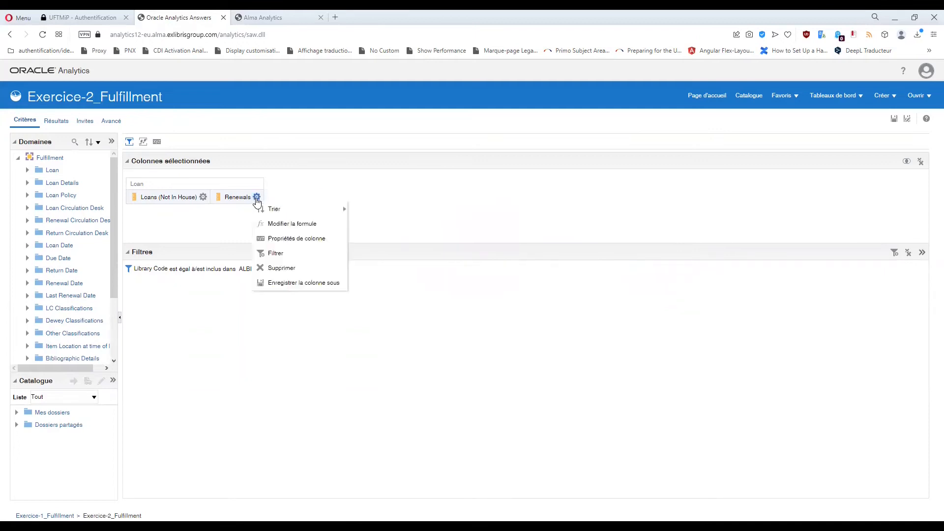
left_click_drag(281, 269, 207, 224)
left_click(201, 198)
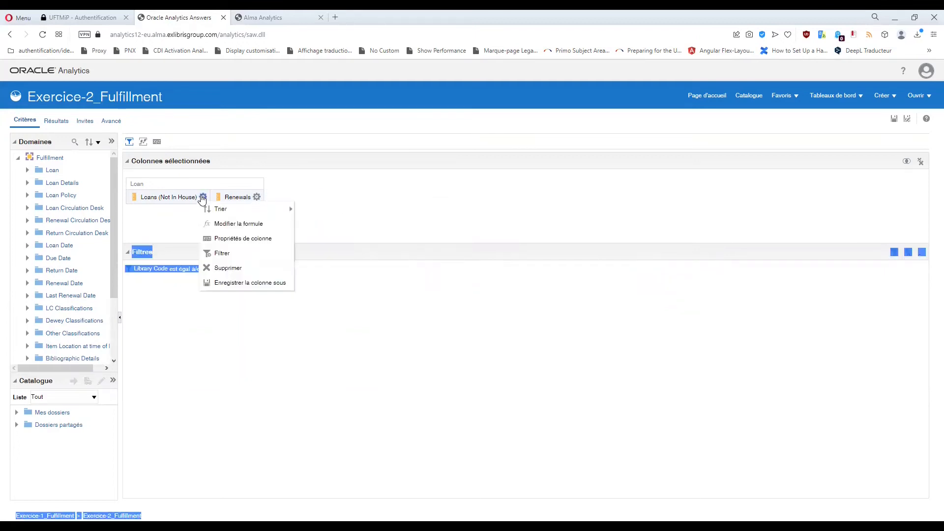
left_click(230, 270)
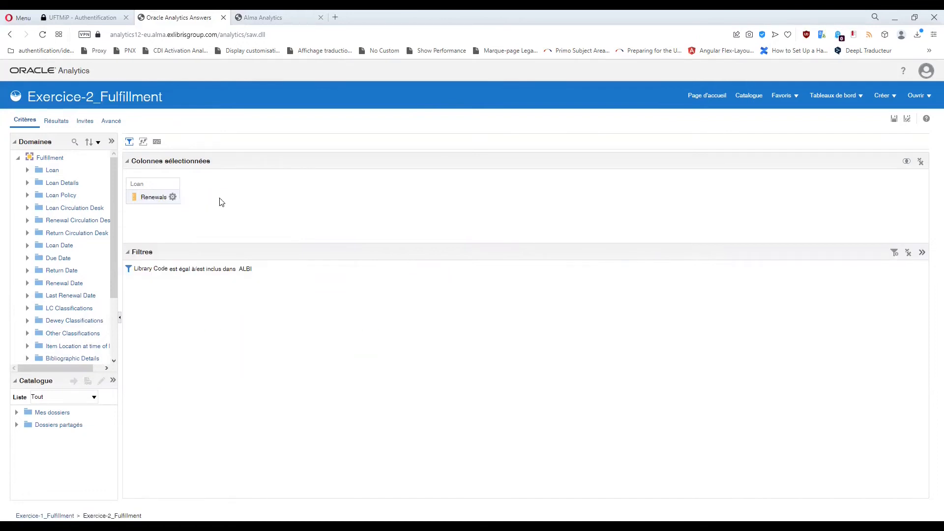
Remove the grand total from the Renewals results table and save the analysis
left_click(56, 121)
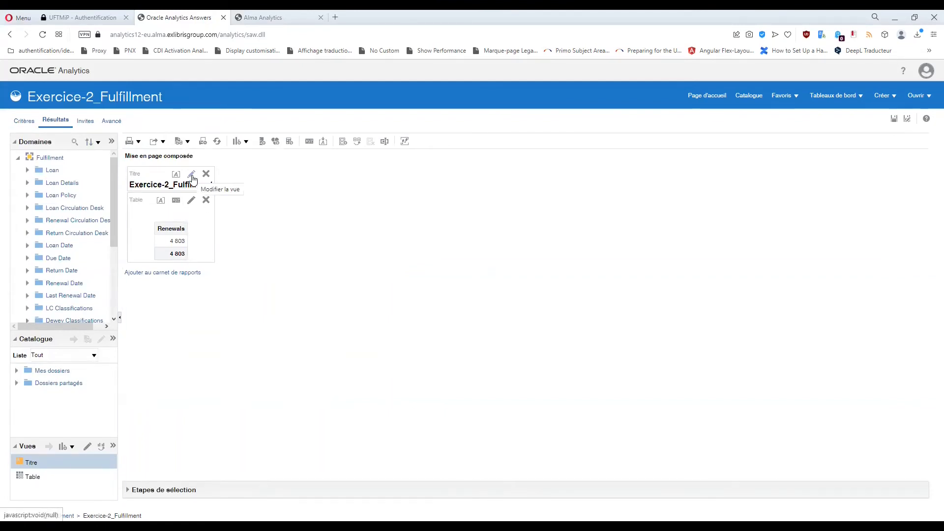
left_click(192, 201)
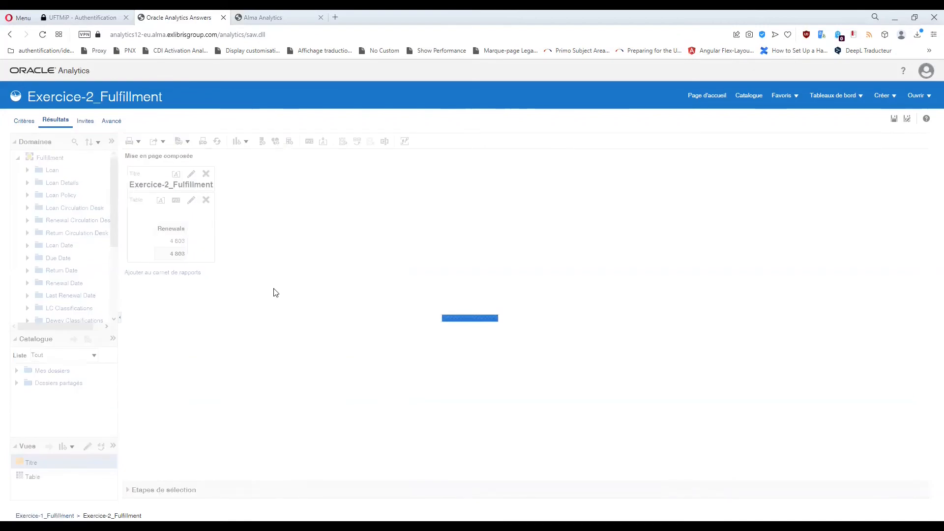
left_click(206, 428)
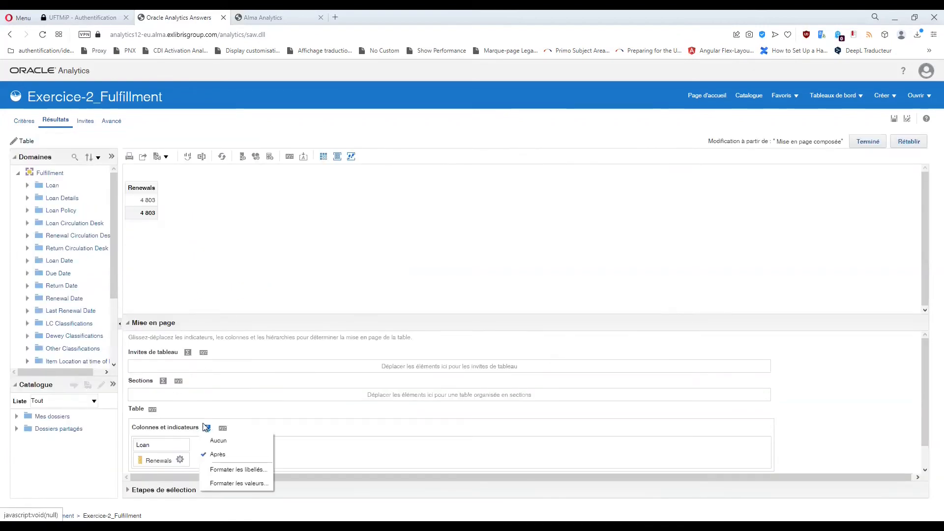
left_click(218, 440)
left_click(868, 141)
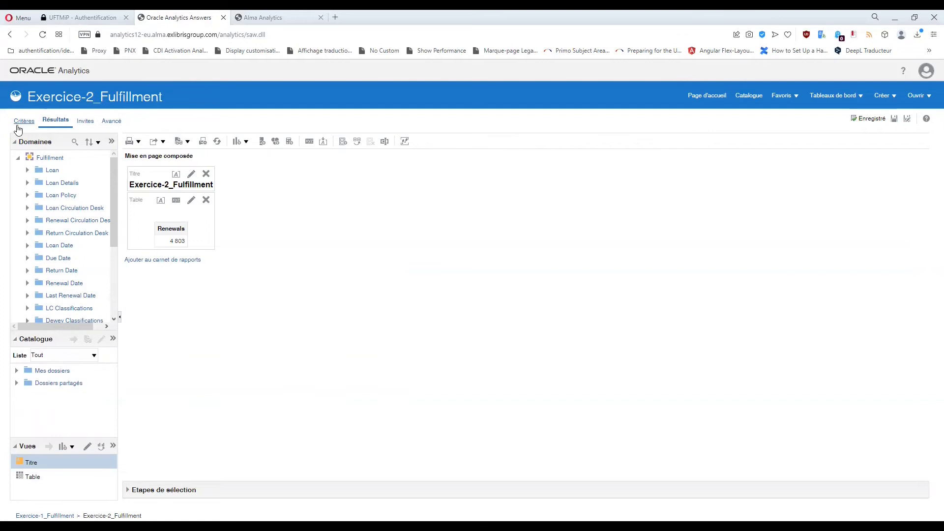
Add a range to the Renewals column formula that names values greater than or equal to 1 as 1
left_click(18, 127)
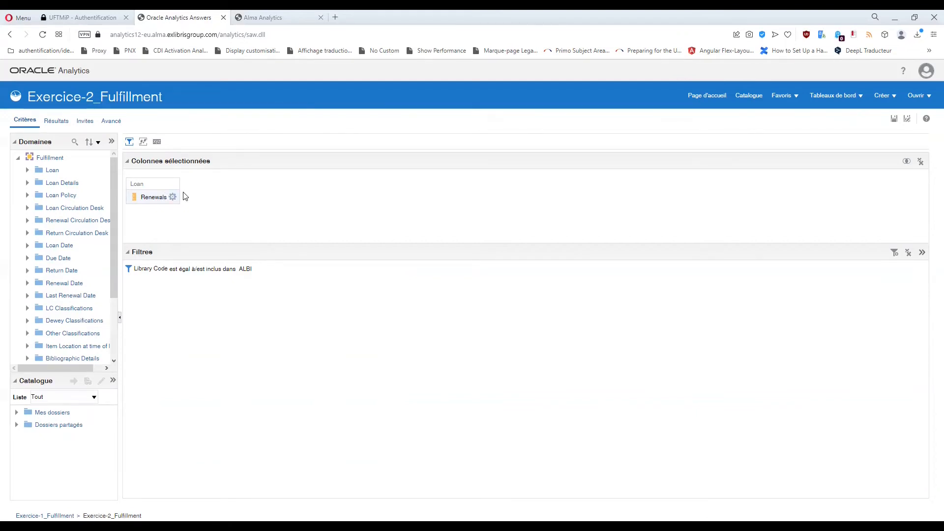
left_click(174, 194)
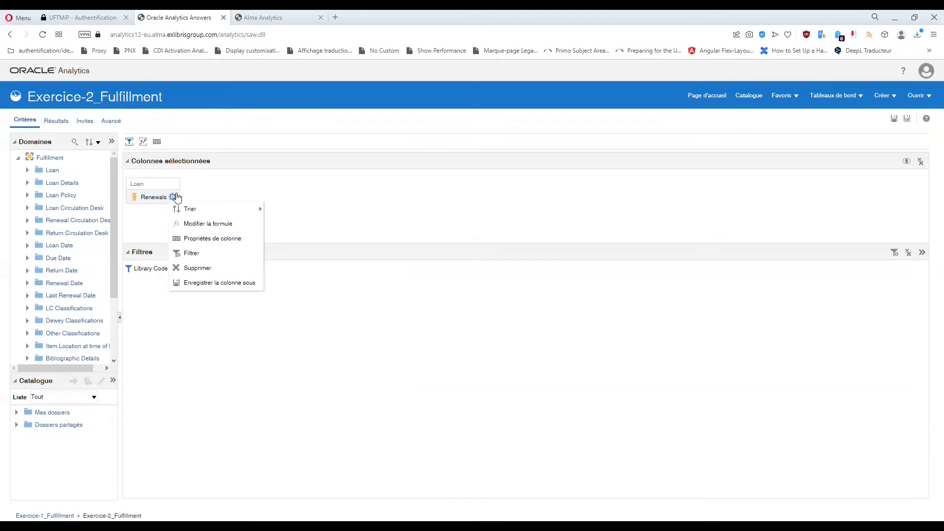
left_click(190, 225)
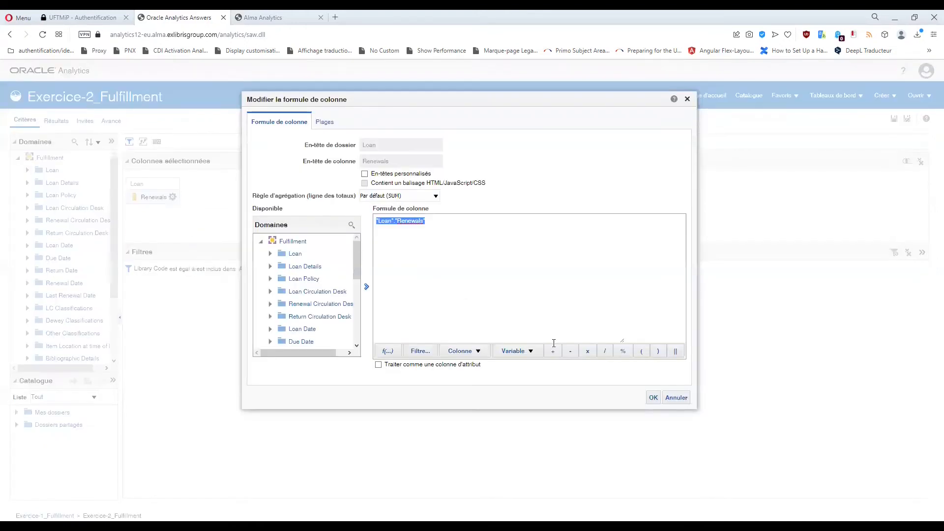
left_click(324, 122)
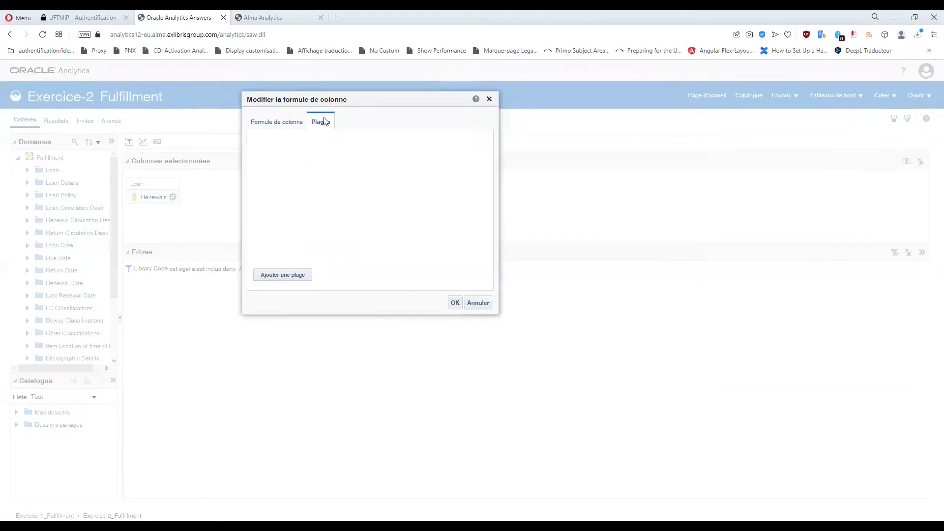
left_click(296, 275)
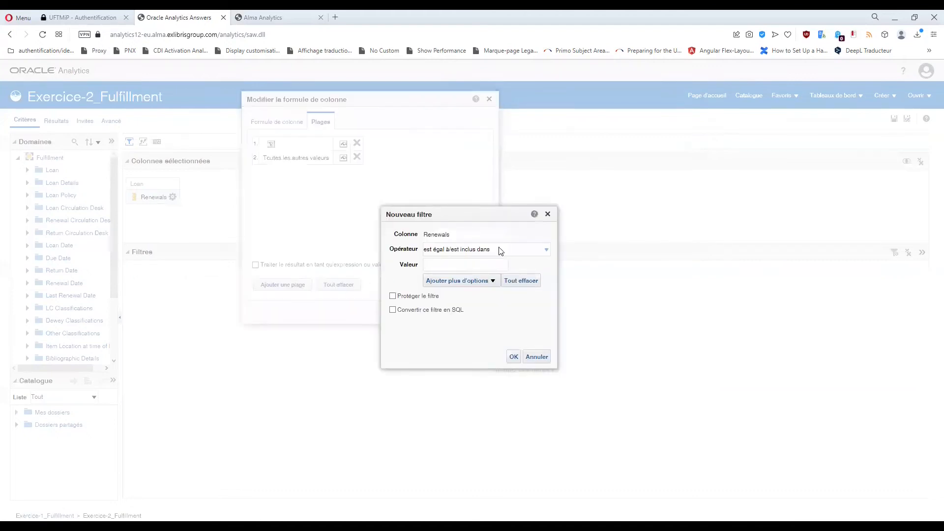
left_click(464, 249)
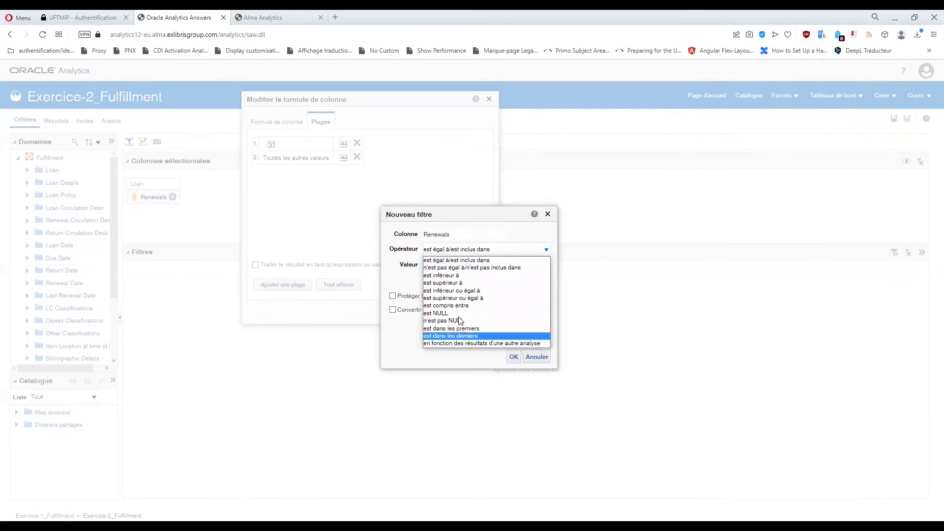
left_click(462, 298)
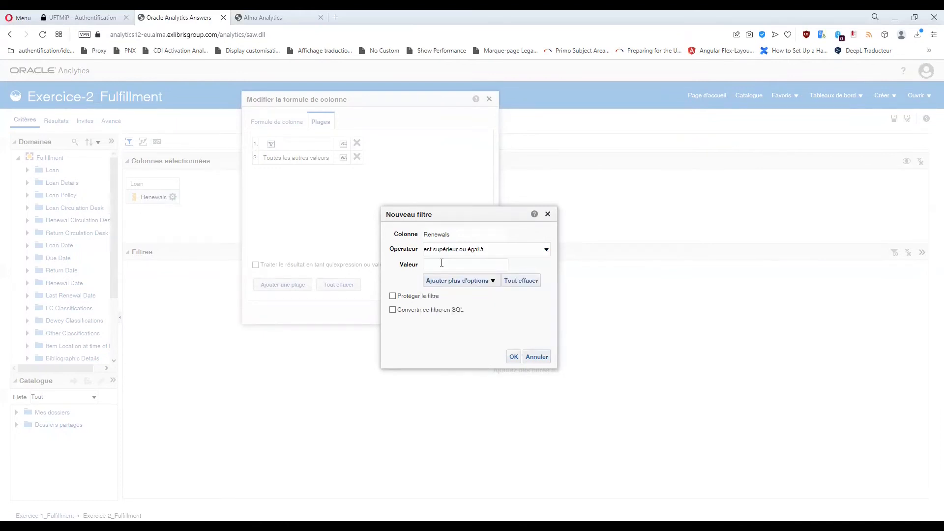
left_click(514, 357)
left_click(290, 213)
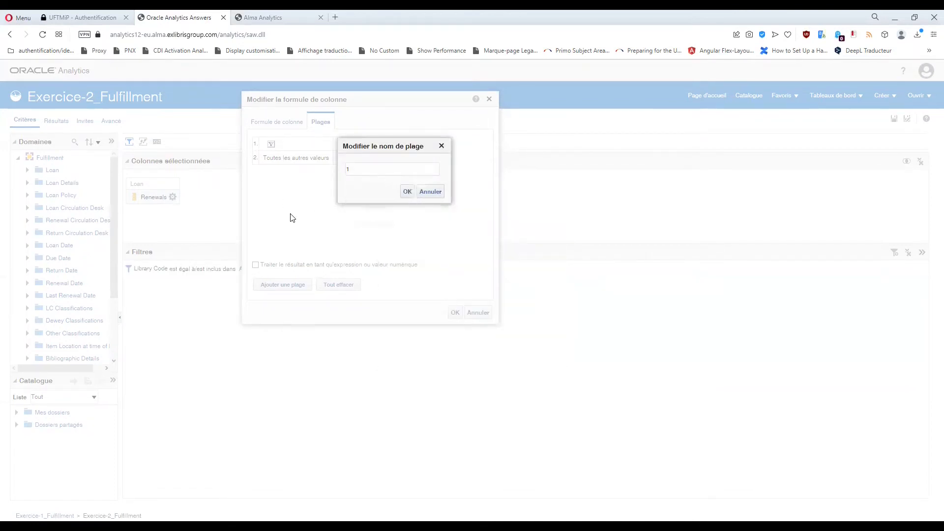
left_click(406, 192)
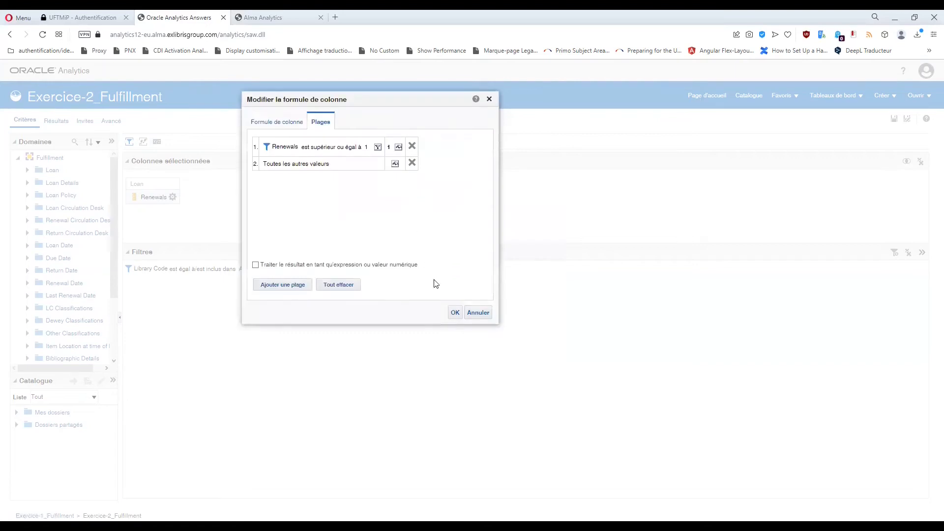
left_click(455, 313)
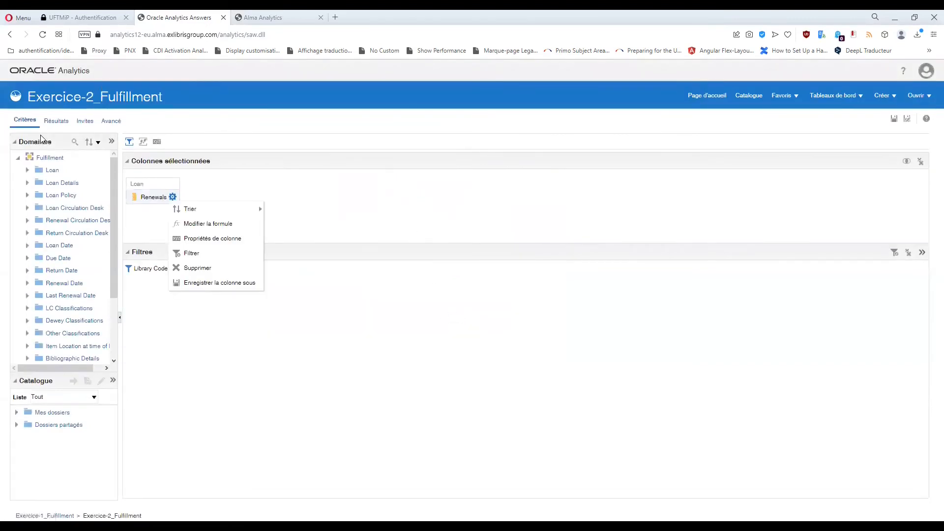
Add the Item Loan Id column from Loan Details and place it before Renewals
scroll(27, 213, "down", 4)
scroll(26, 215, "up", 4)
left_click(27, 182)
scroll(59, 234, "down", 5)
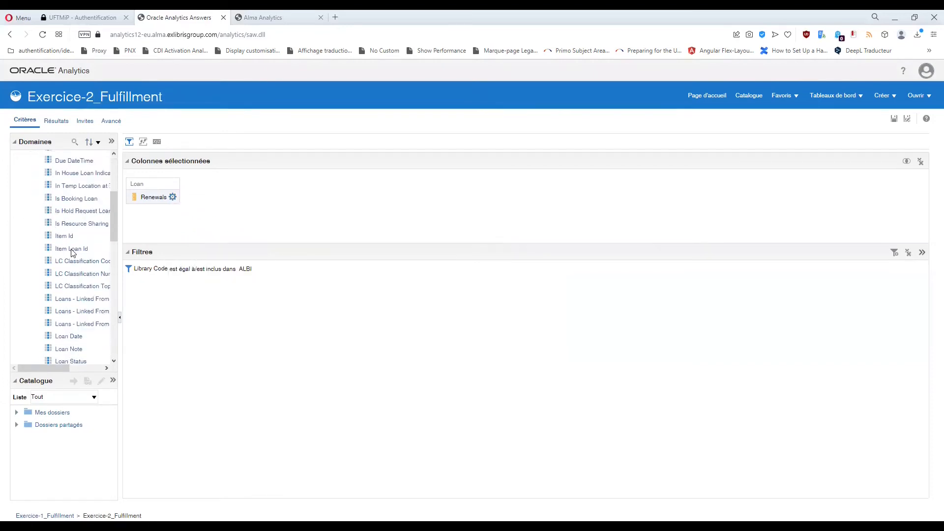
double_click(71, 249)
left_click_drag(210, 197, 133, 198)
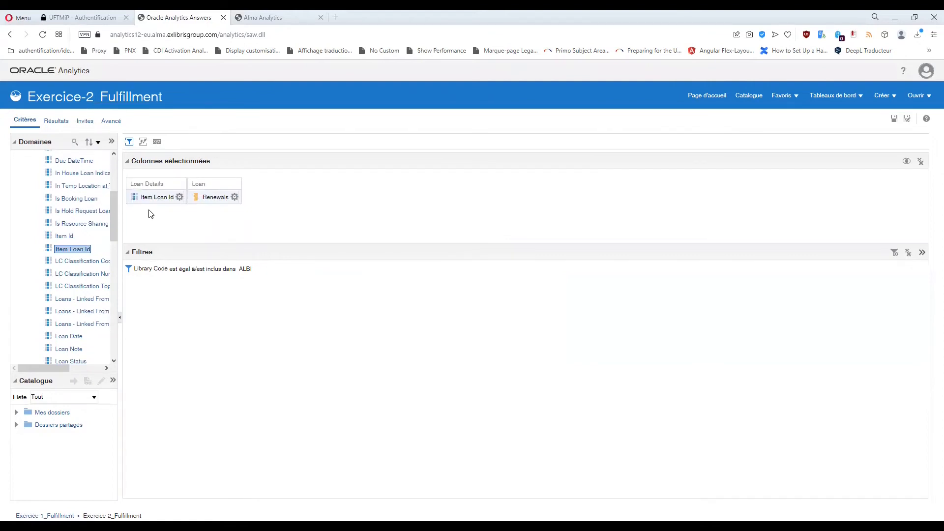
Place the Item Loan Id column before Renewals in the results table and review the renewals value for each loan
left_click(54, 123)
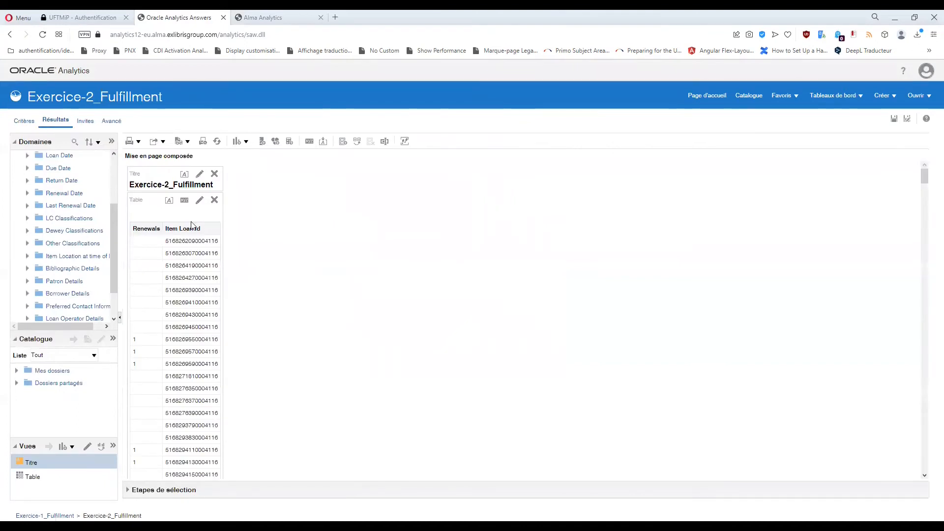
left_click_drag(193, 218, 132, 233)
scroll(208, 299, "down", 5)
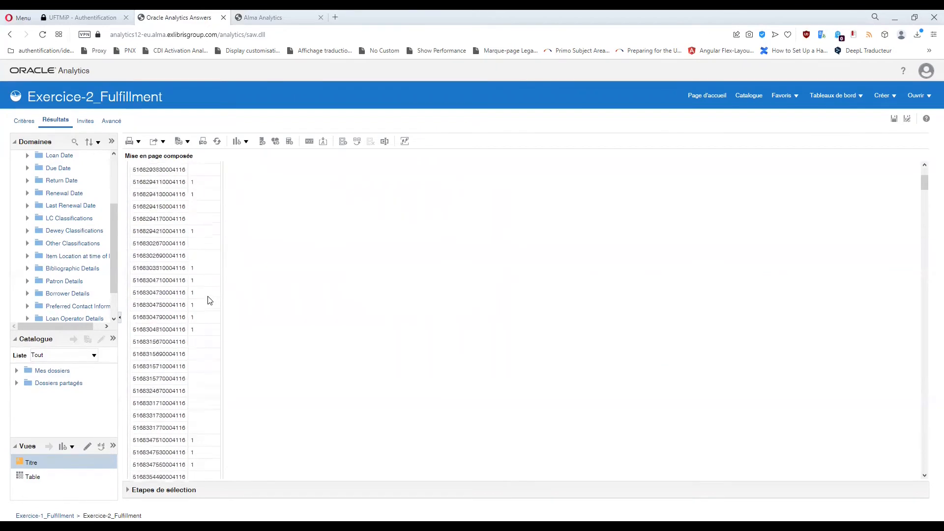
scroll(201, 300, "up", 5)
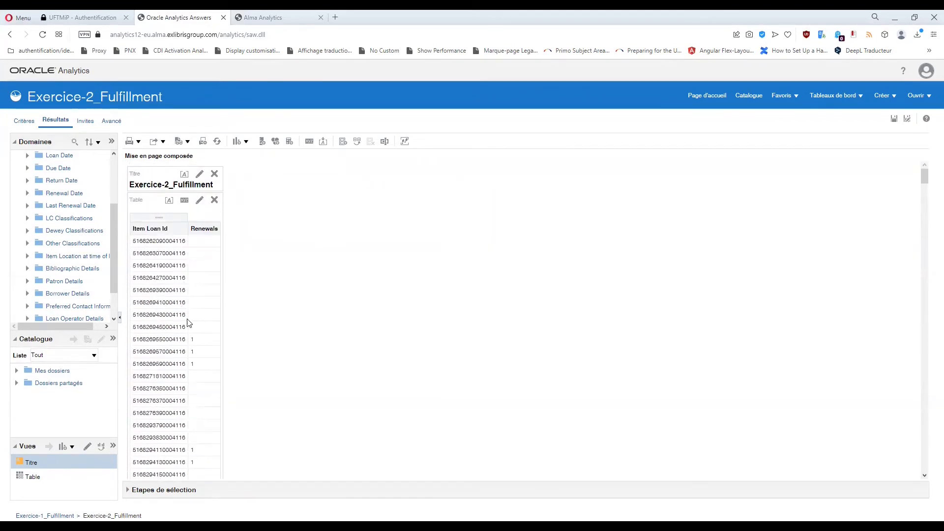
scroll(186, 277, "down", 3)
scroll(186, 270, "up", 3)
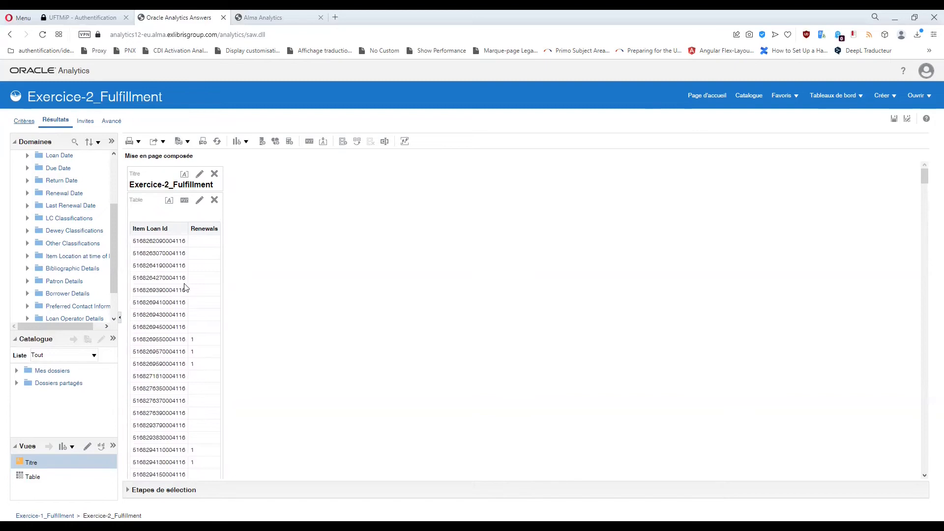
Add a second Renewals column from the Loan folder to the analysis criteria and open that column's options
left_click(21, 122)
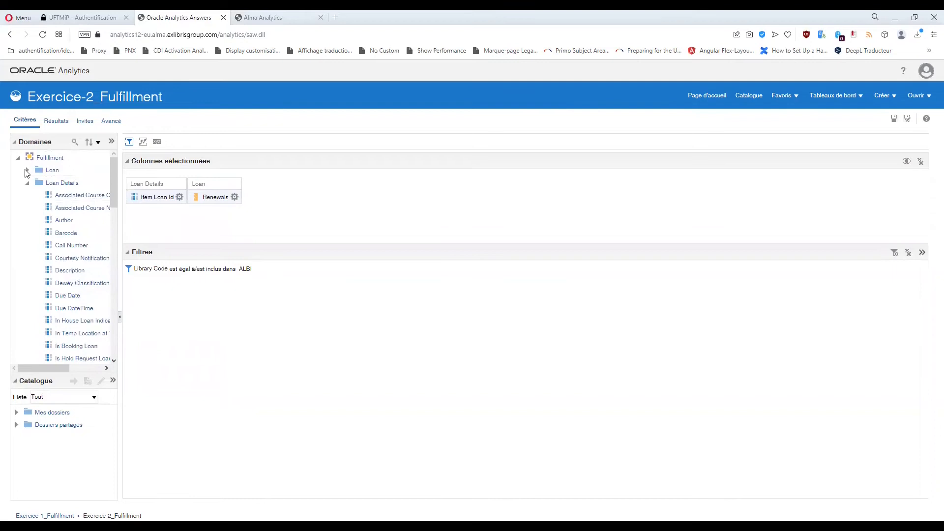
left_click(28, 171)
scroll(81, 259, "down", 4)
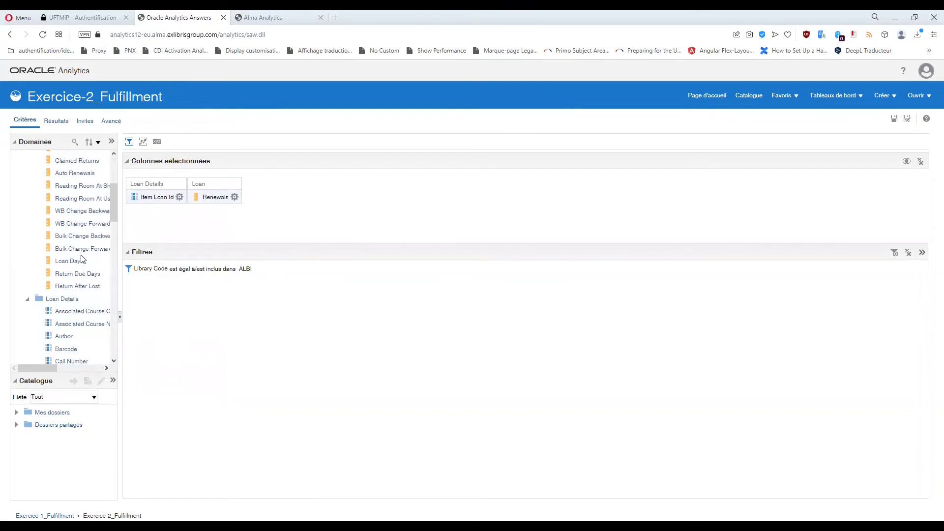
scroll(83, 259, "up", 2)
double_click(69, 235)
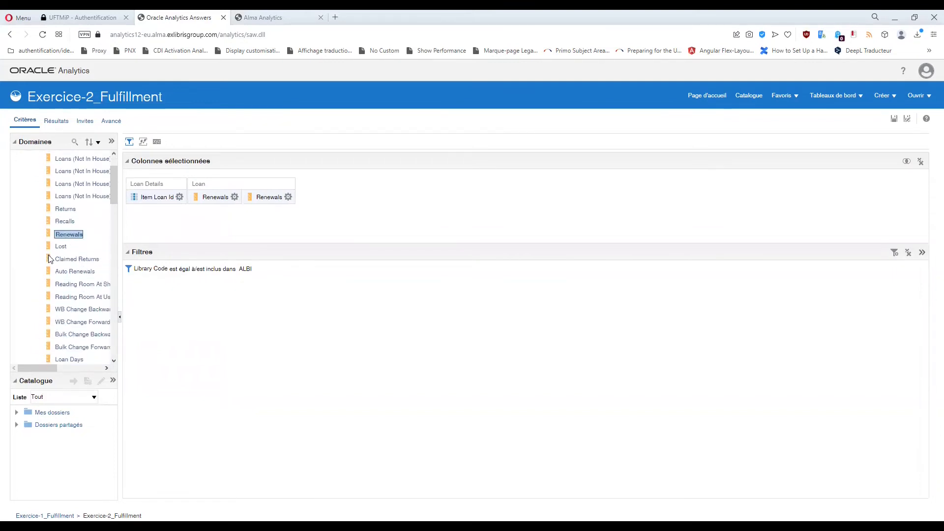
left_click(288, 197)
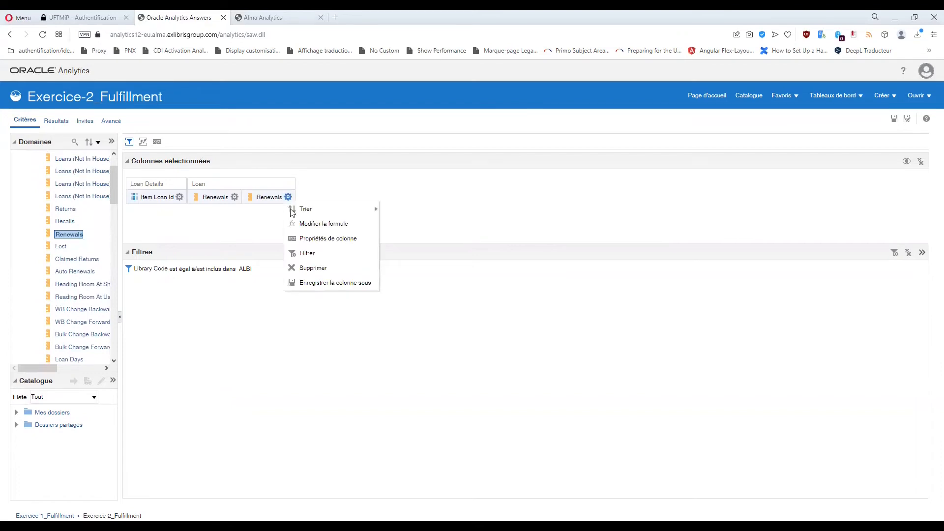
Display the analysis results and compare the two Renewals columns across the loan rows
left_click(53, 121)
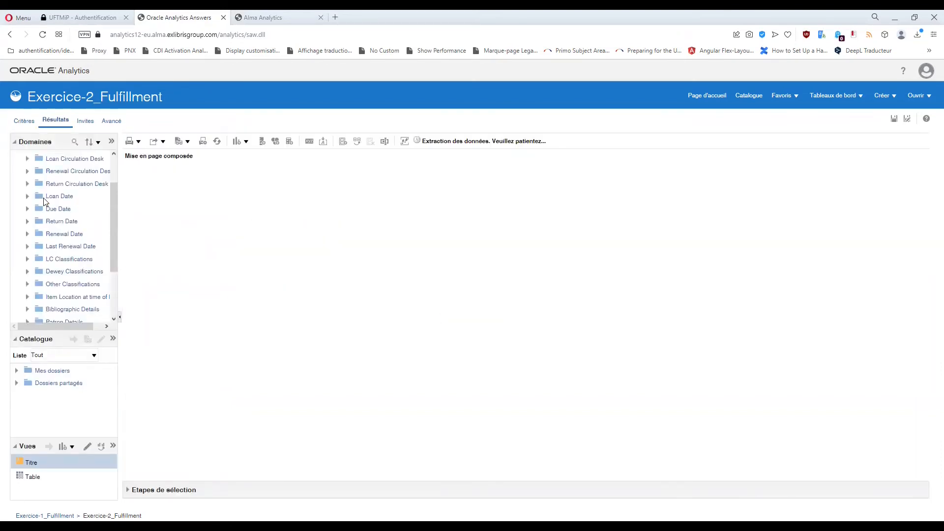
scroll(249, 277, "down", 10)
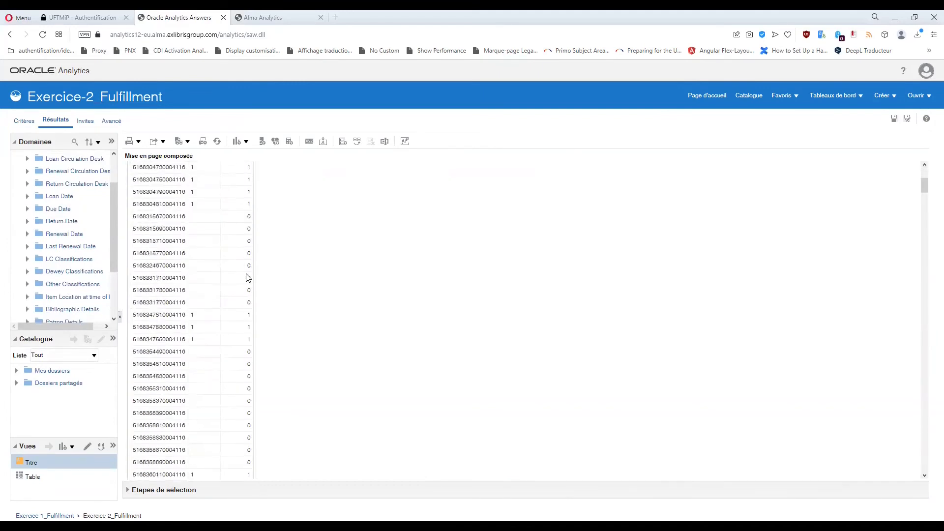
scroll(248, 277, "down", 15)
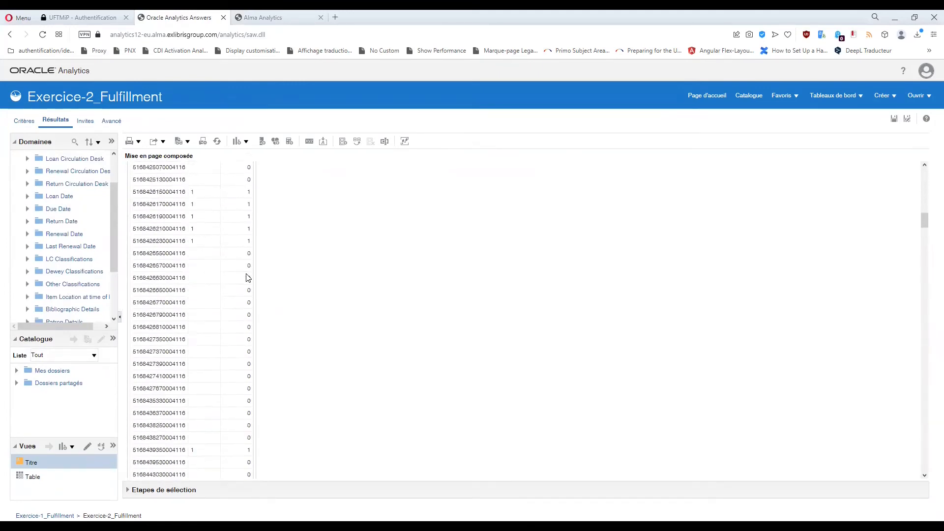
scroll(247, 274, "down", 8)
left_click_drag(925, 250, 928, 85)
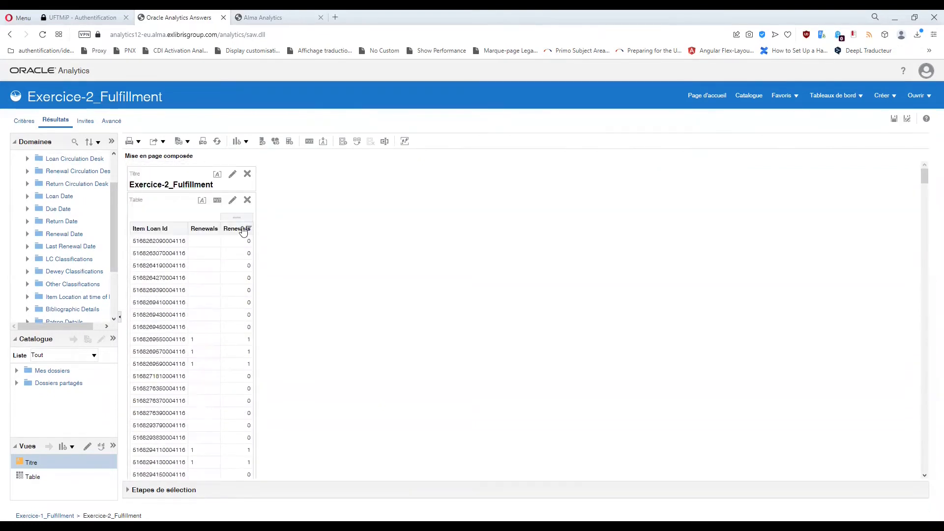
Sort the results table by the second Renewals column in descending order to compare it with the first
left_click(244, 231)
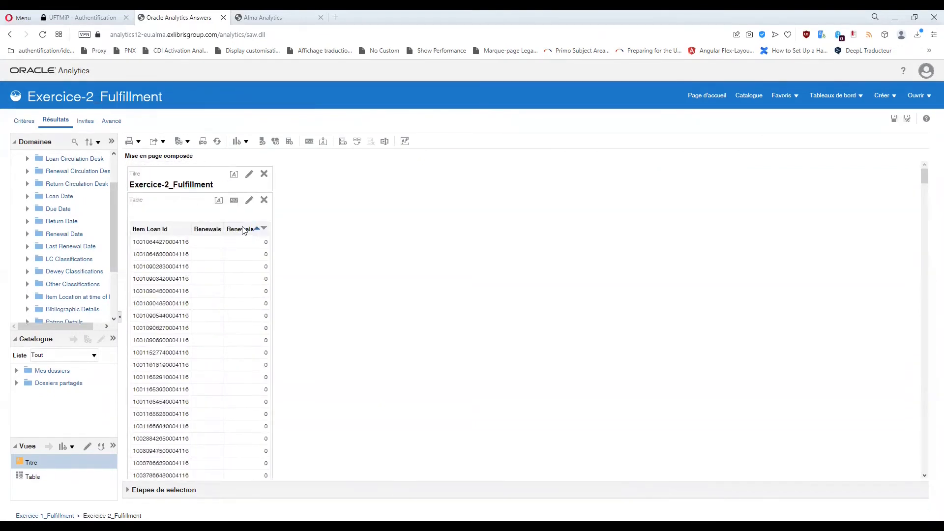
left_click(264, 229)
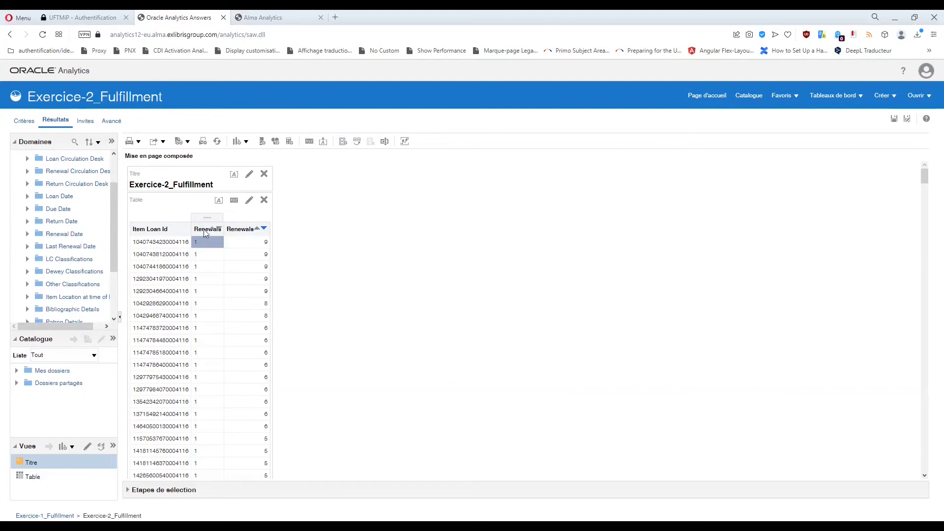
left_click(202, 266)
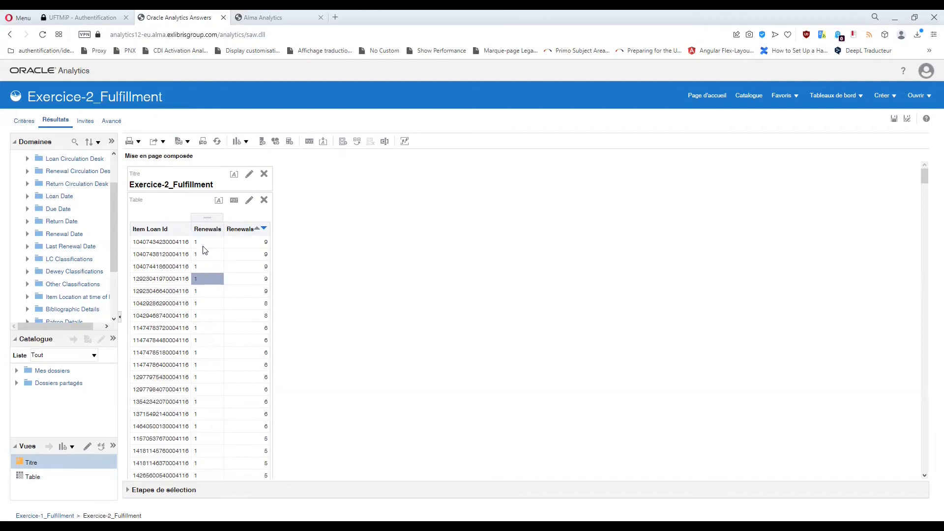
Remove the second Renewals column from the criteria and filter the remaining Renewals column with "est égal à/est inclus dans" 1
left_click(19, 121)
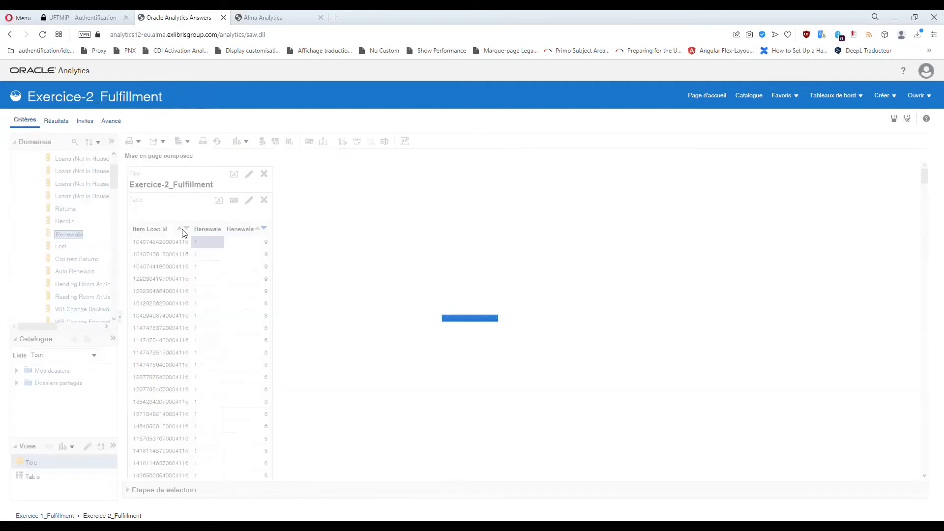
left_click(288, 197)
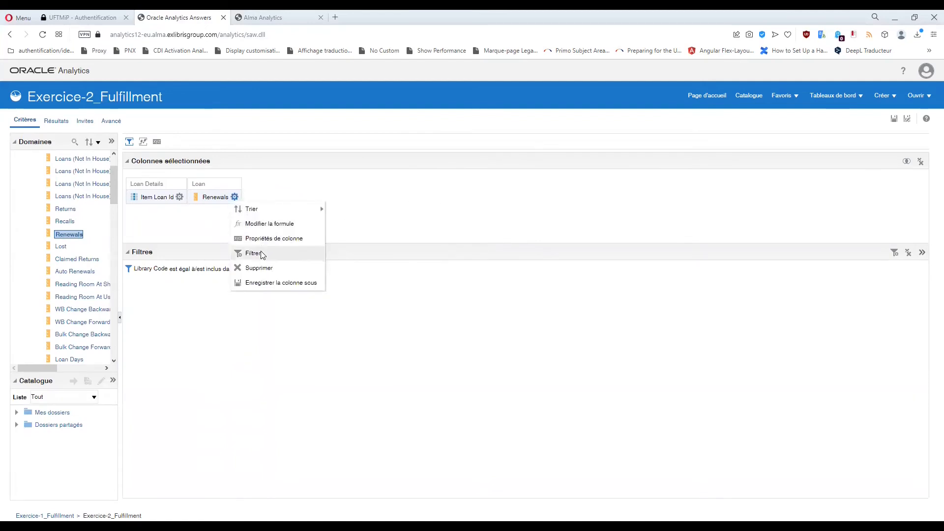
left_click(261, 252)
left_click(468, 249)
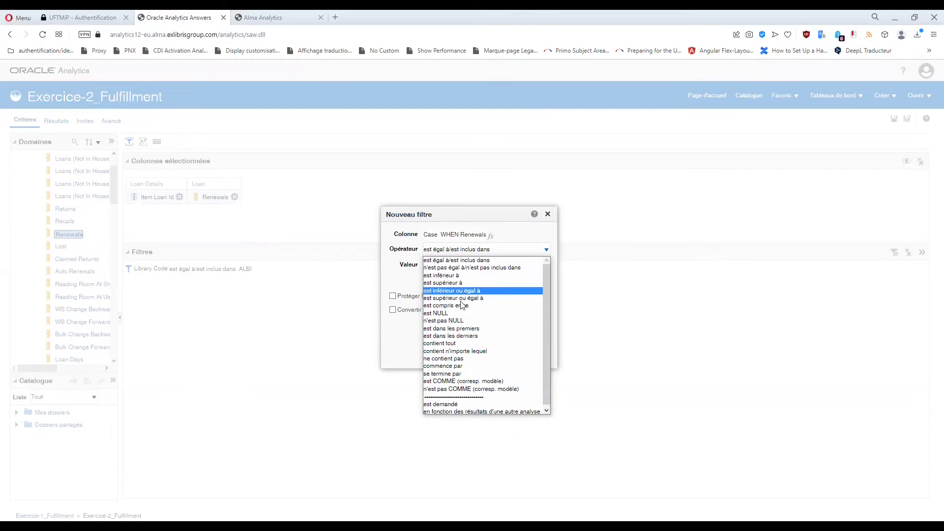
left_click(457, 261)
left_click(445, 267)
type("1")
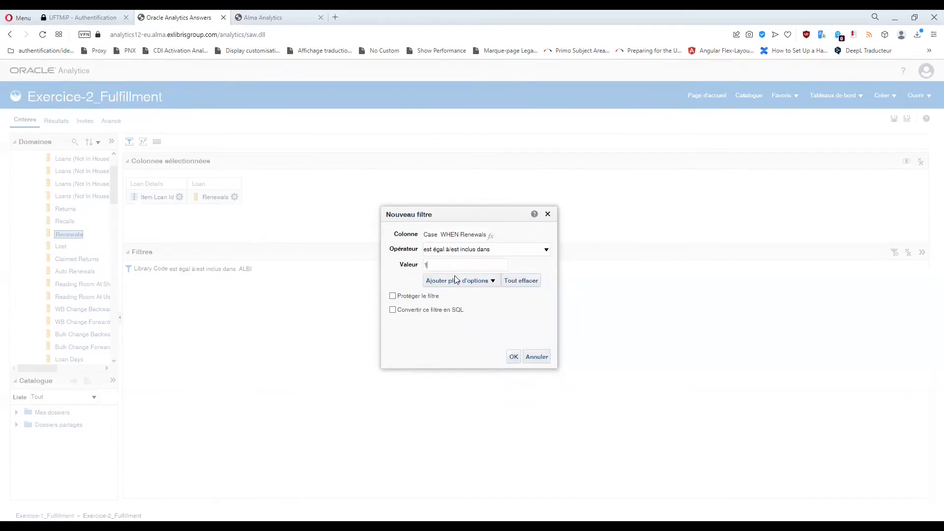
left_click(513, 356)
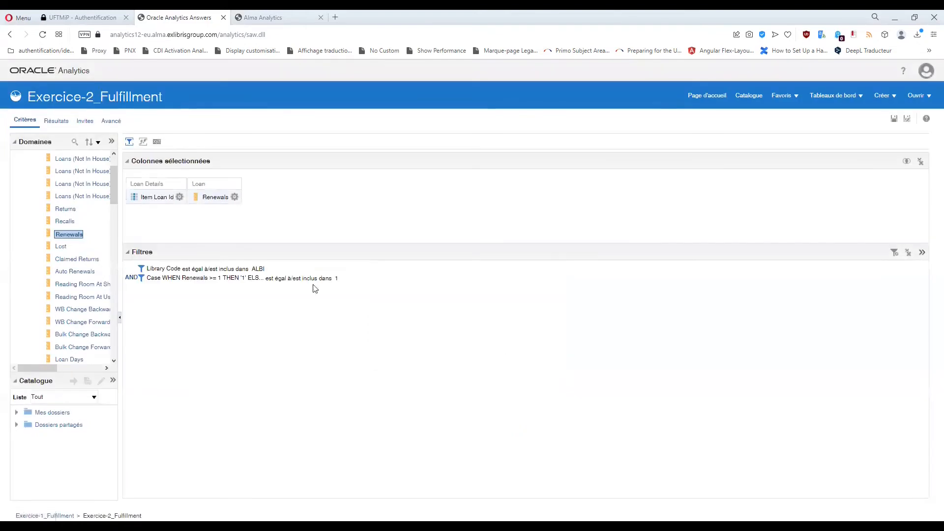
Add a grand total after the rows of the results table and finish editing the table view
left_click(56, 121)
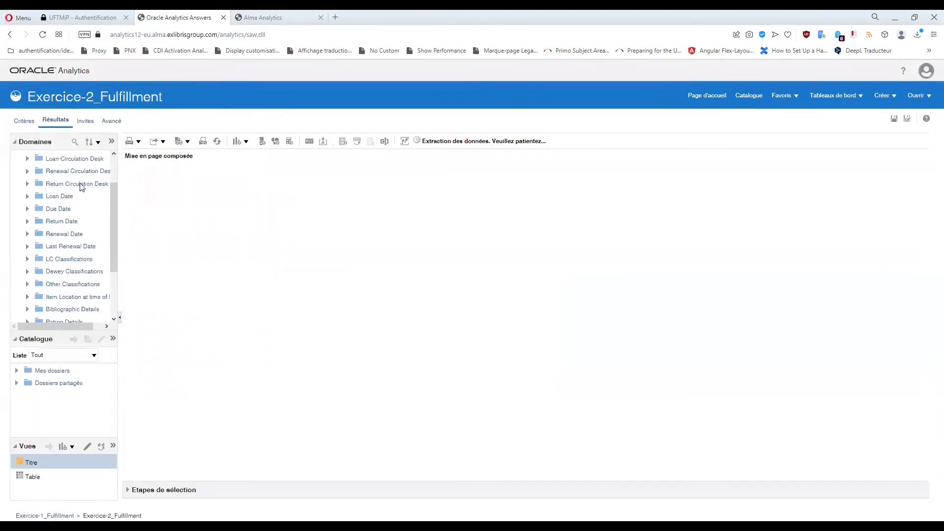
left_click(24, 123)
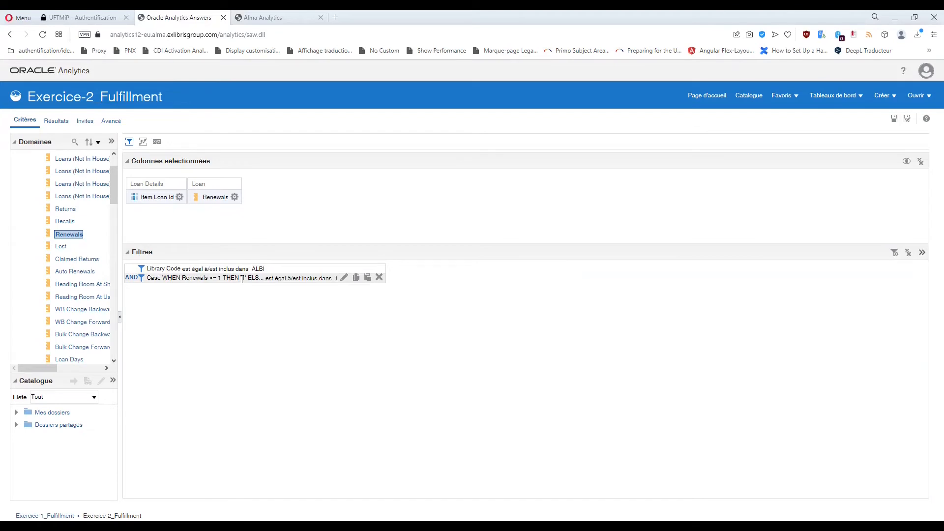
left_click(63, 122)
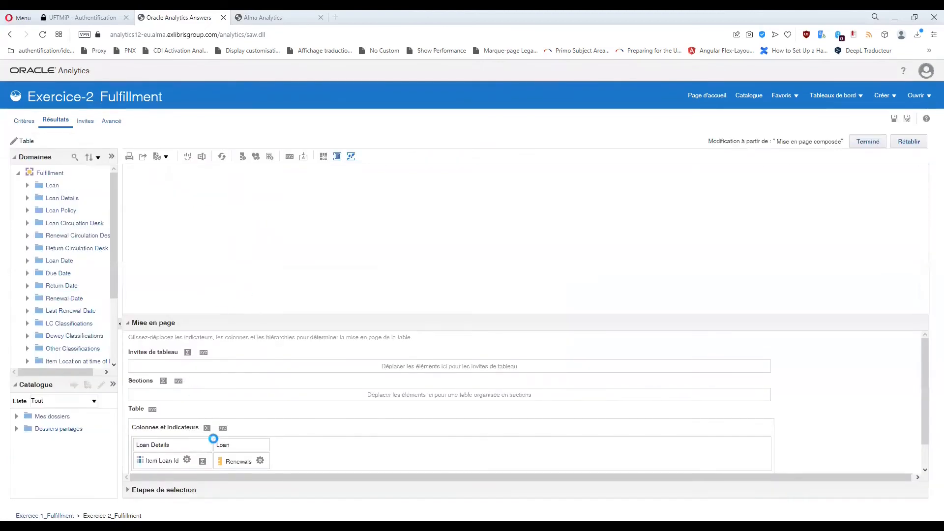
left_click(207, 428)
left_click(218, 454)
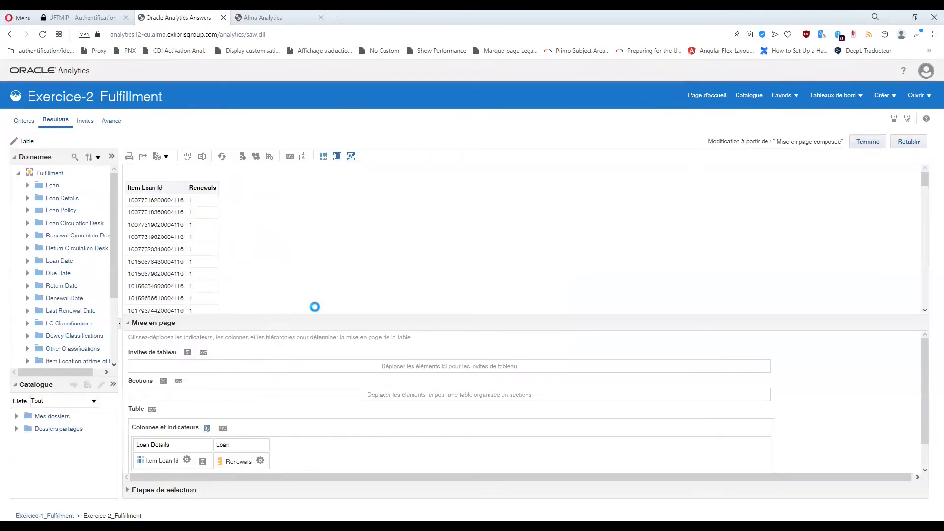
left_click(867, 143)
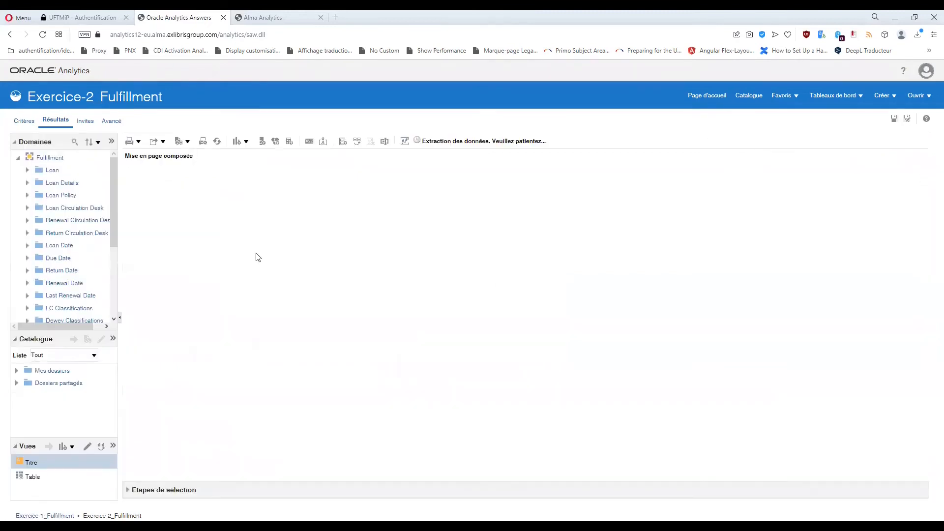
Page through the results table to its last rows and check the grand total
scroll(251, 263, "down", 3)
left_click_drag(925, 180, 923, 468)
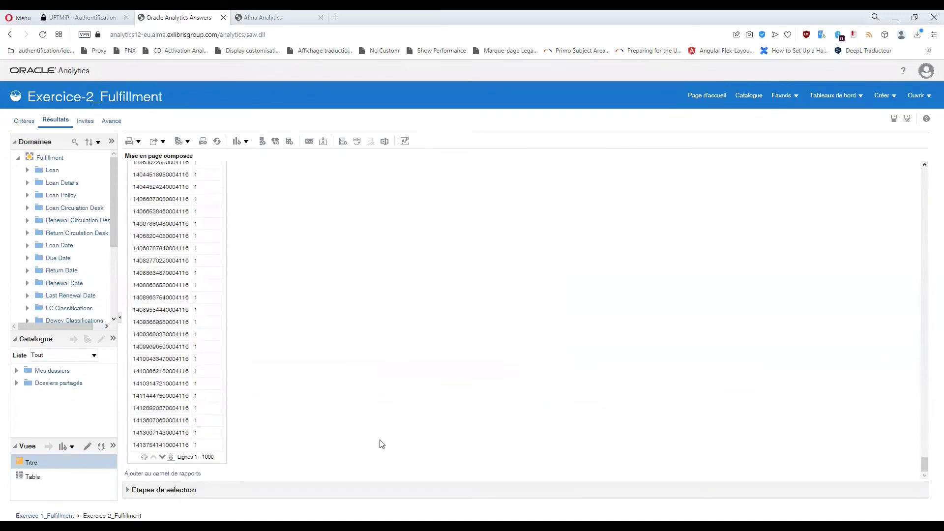
left_click(162, 458)
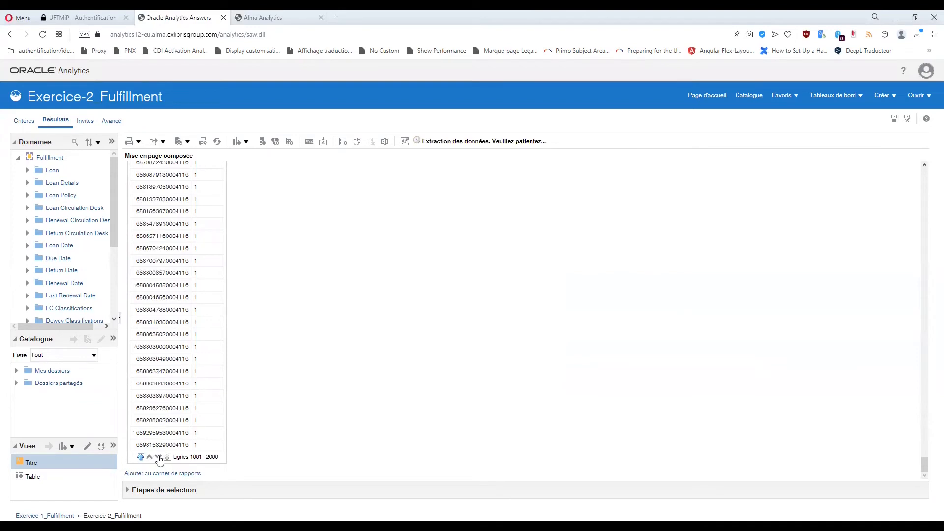
left_click(158, 458)
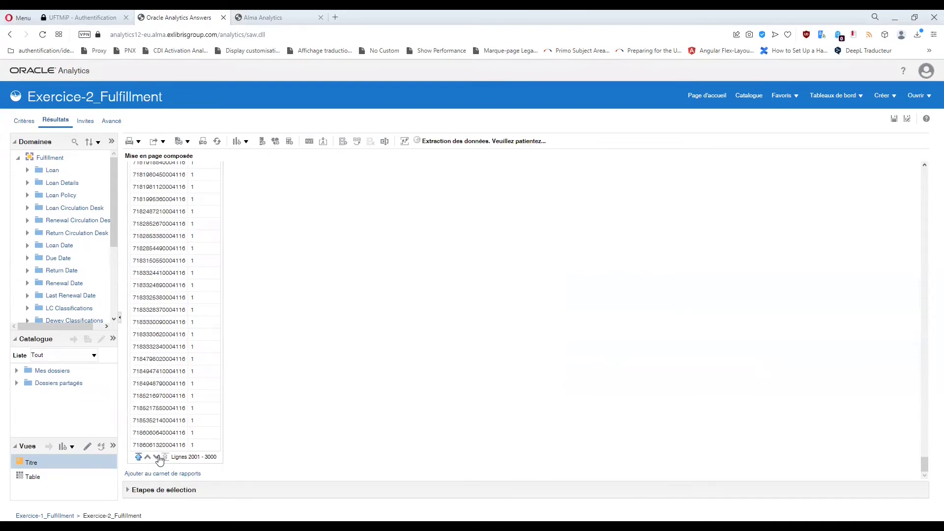
left_click(159, 458)
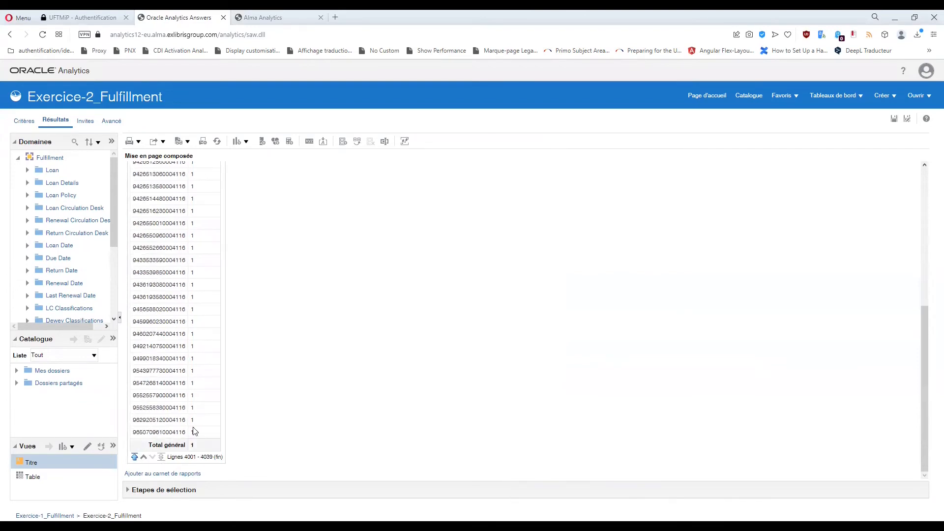
left_click(24, 120)
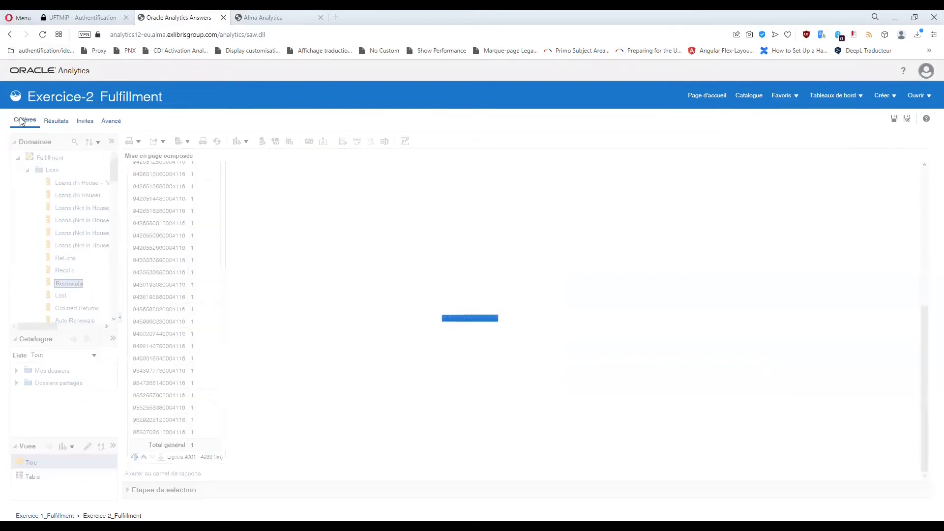
left_click(235, 197)
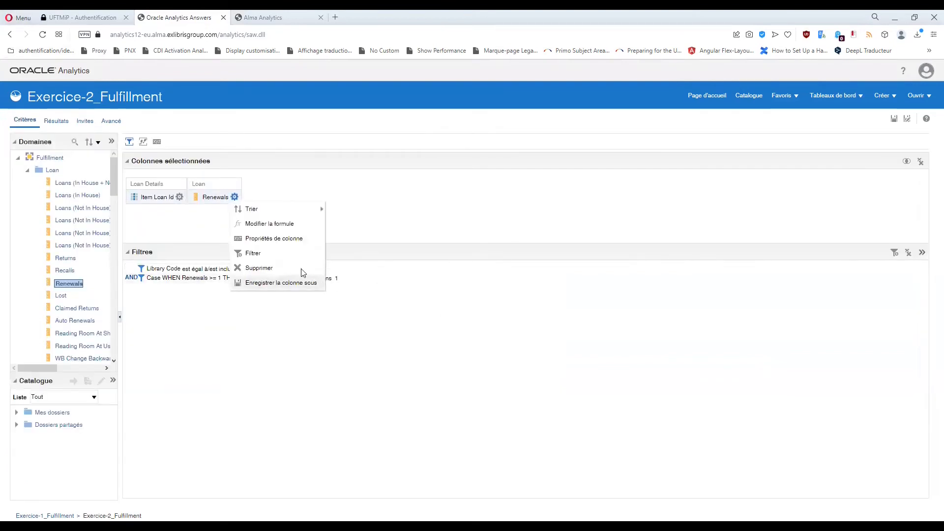
left_click(200, 221)
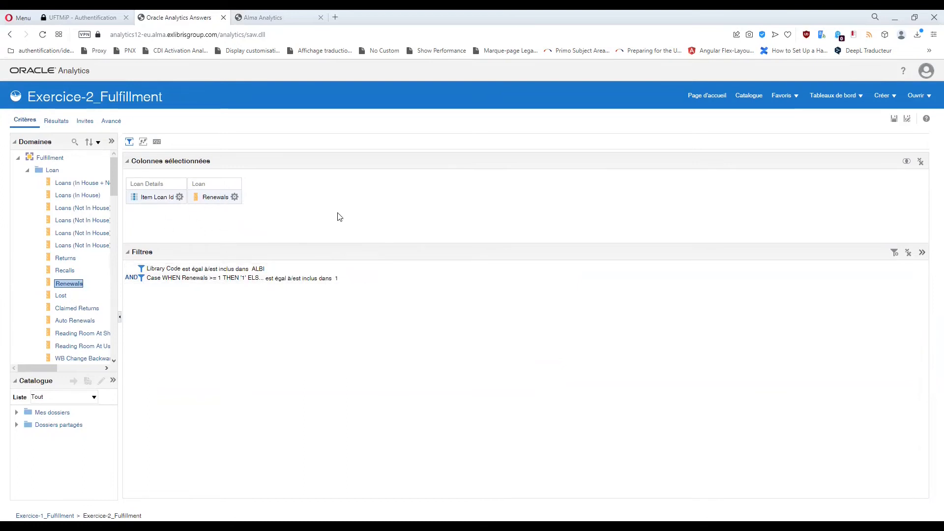
left_click(895, 252)
left_click(858, 284)
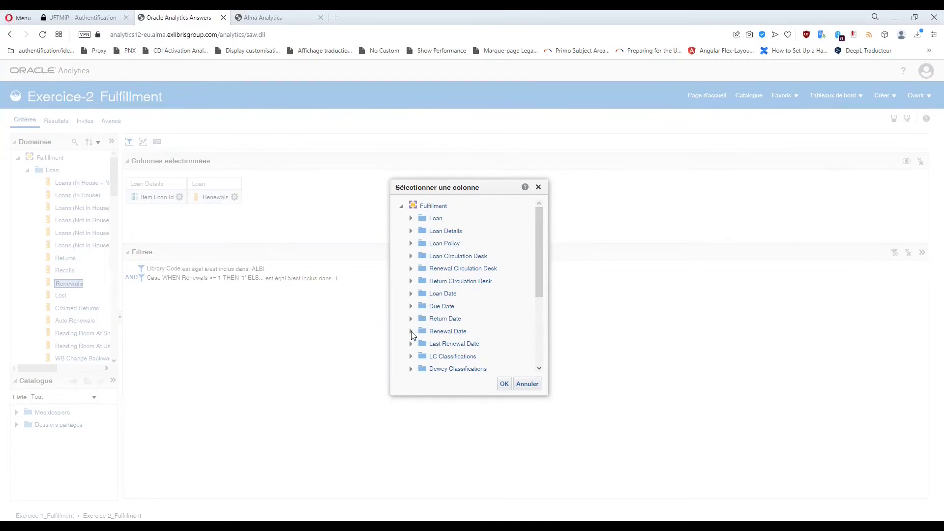
left_click(413, 294)
left_click(452, 307)
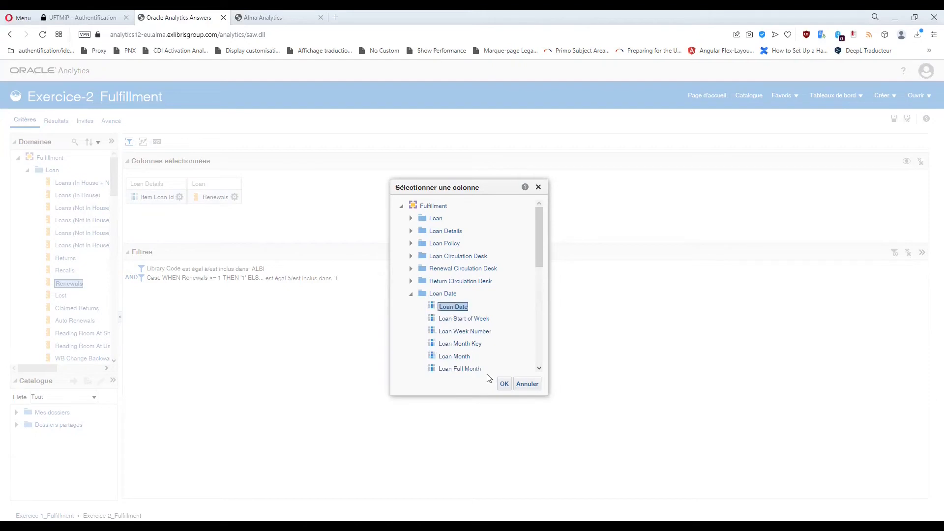
left_click(503, 384)
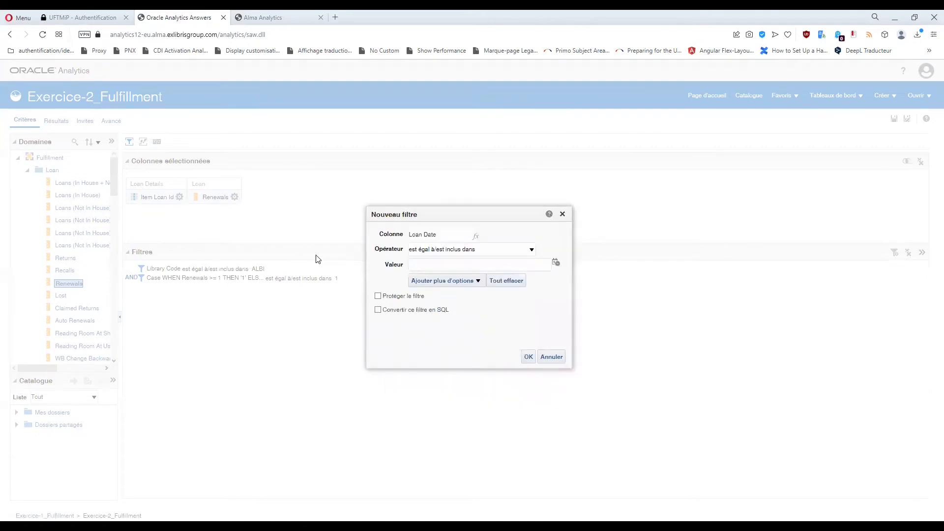
left_click(463, 251)
left_click(456, 306)
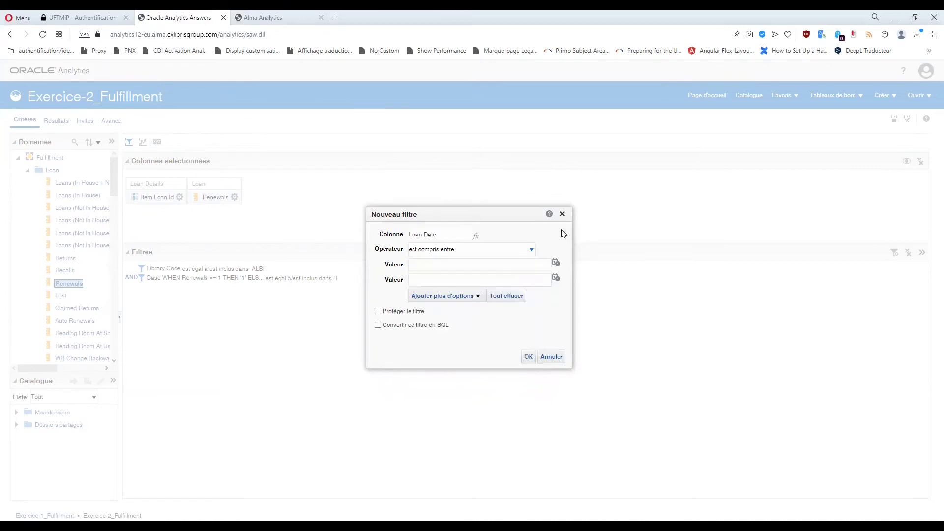
left_click_drag(404, 210, 564, 364)
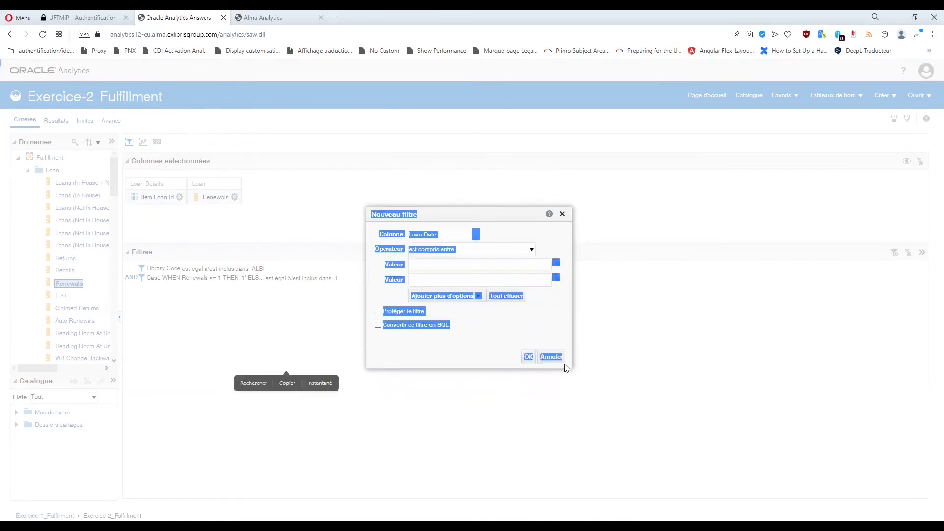
left_click(552, 358)
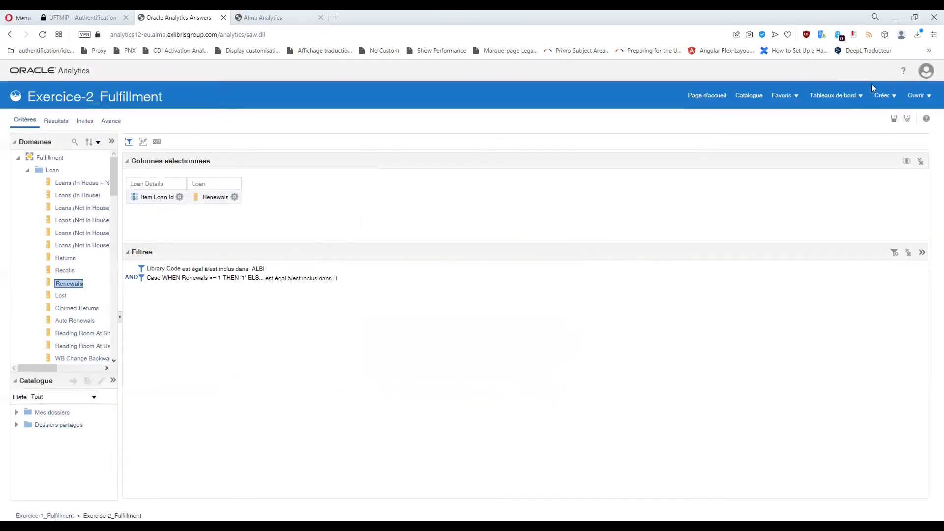
Open the saved Exercice-2_Fulfillment analysis from the catalogue and run it for loan dates between 01/09/2021 and 31/12/2021
left_click(752, 95)
left_click(169, 171)
left_click(104, 127)
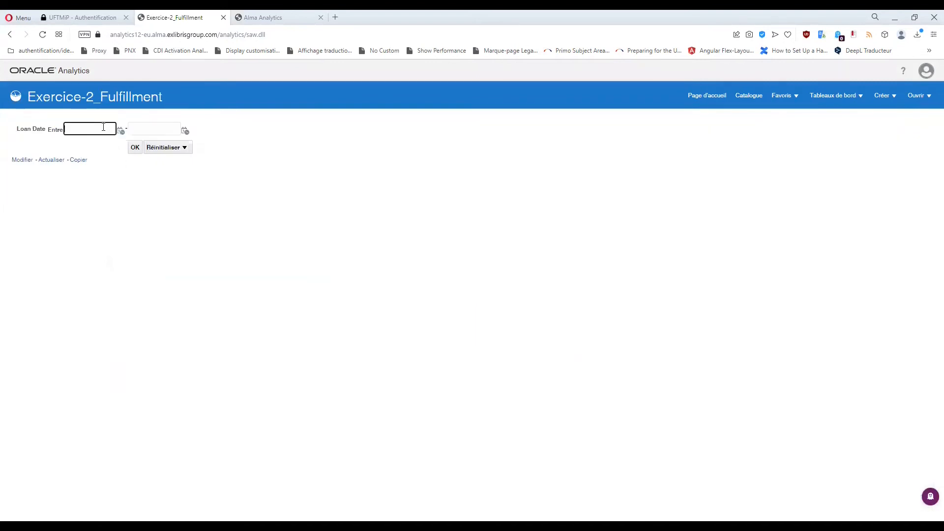
type("01/09/2021")
left_click(140, 127)
type("31/12/2021")
left_click(136, 150)
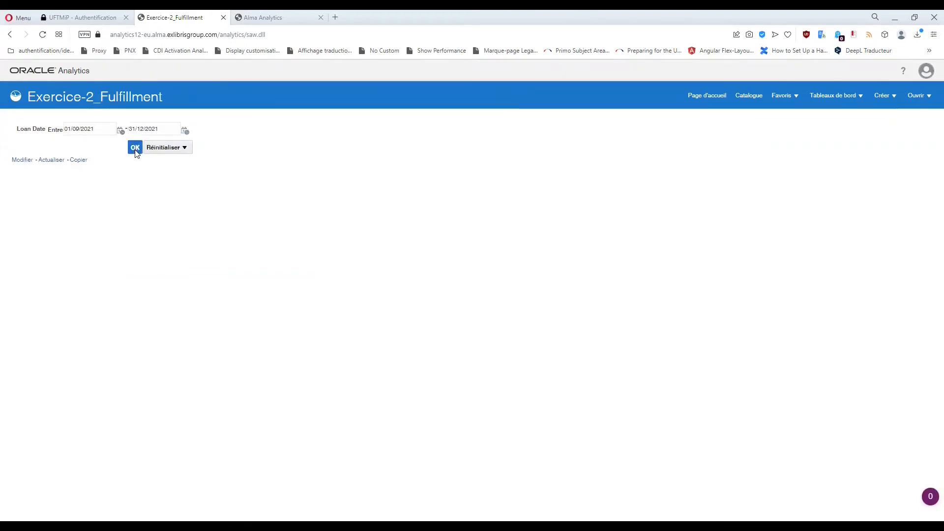
Examine the end of the results list and the formatted export options available for the analysis
left_click_drag(926, 138, 918, 484)
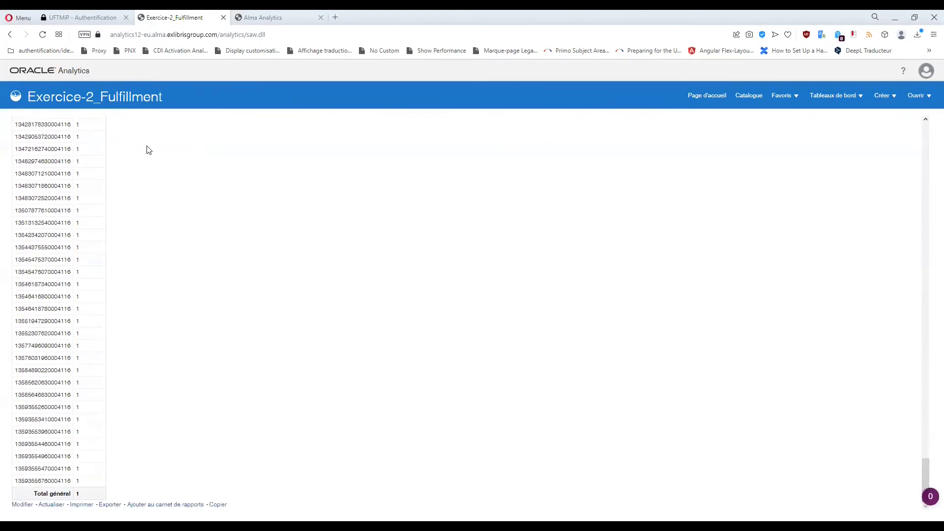
scroll(96, 318, "up", 5)
scroll(97, 318, "down", 5)
left_click(117, 506)
mouse_move(121, 475)
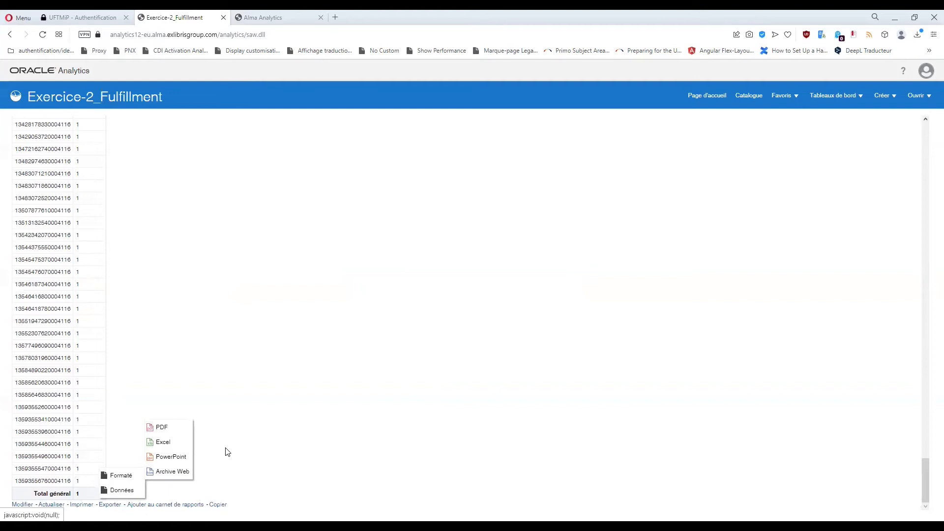
left_click(256, 421)
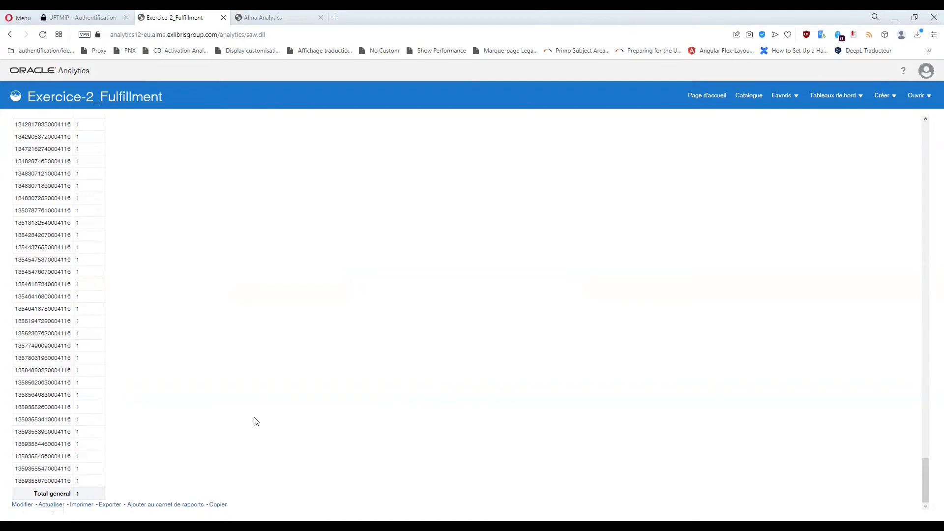
Create a new analysis based on the Fulfillment subject area
scroll(255, 422, "up", 20)
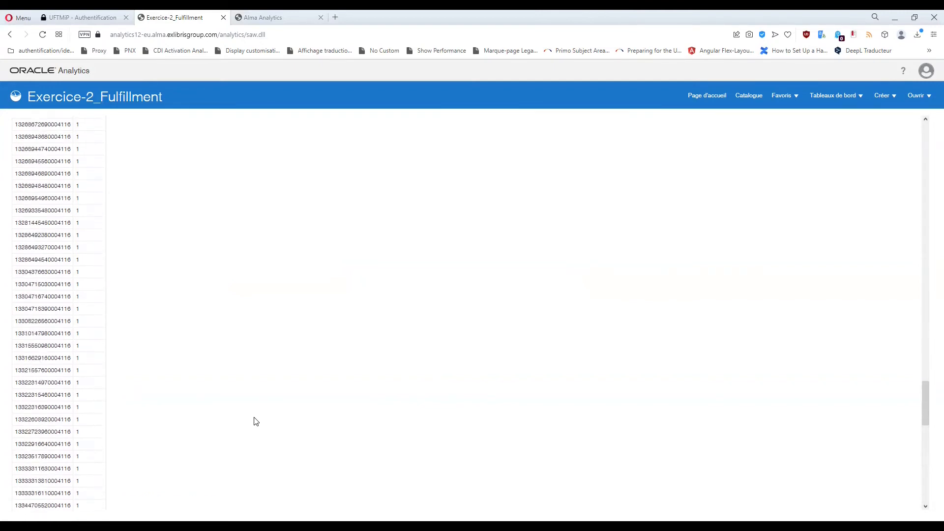
scroll(256, 421, "up", 20)
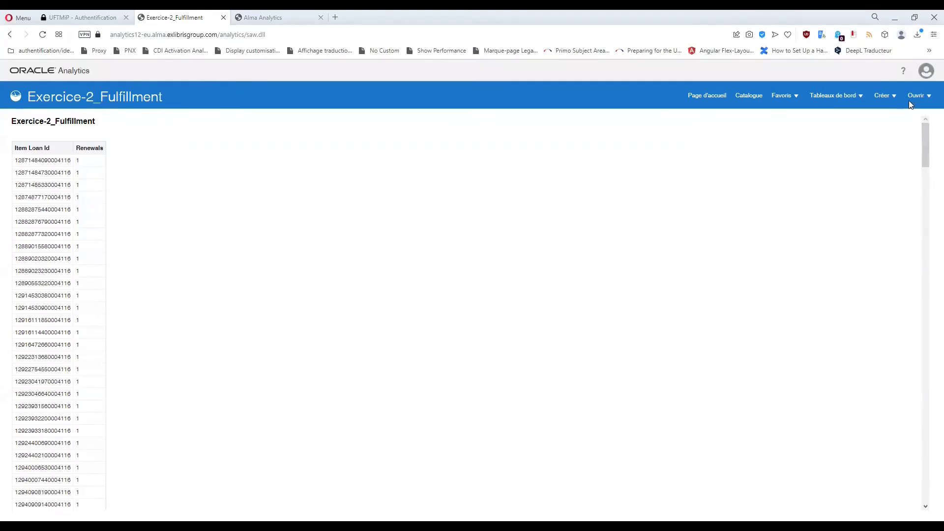
left_click(886, 95)
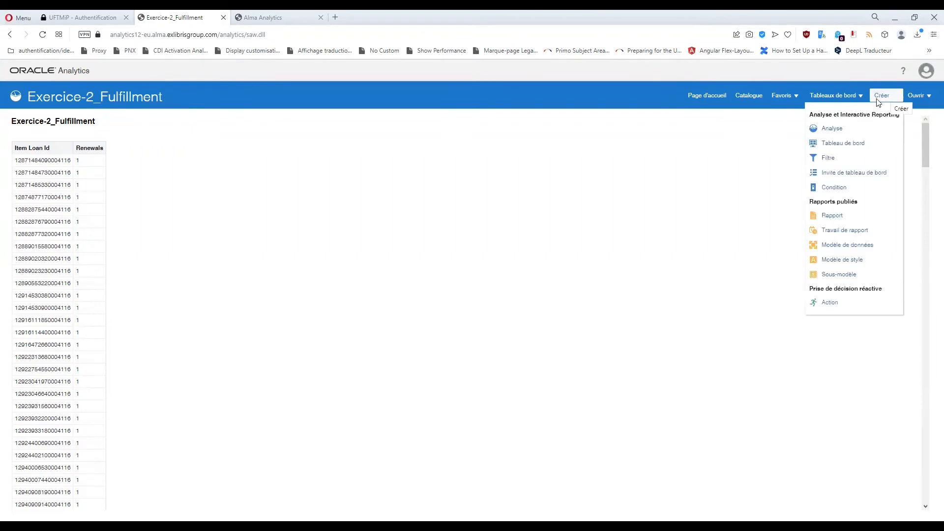
left_click(872, 96)
left_click(871, 94)
left_click(877, 96)
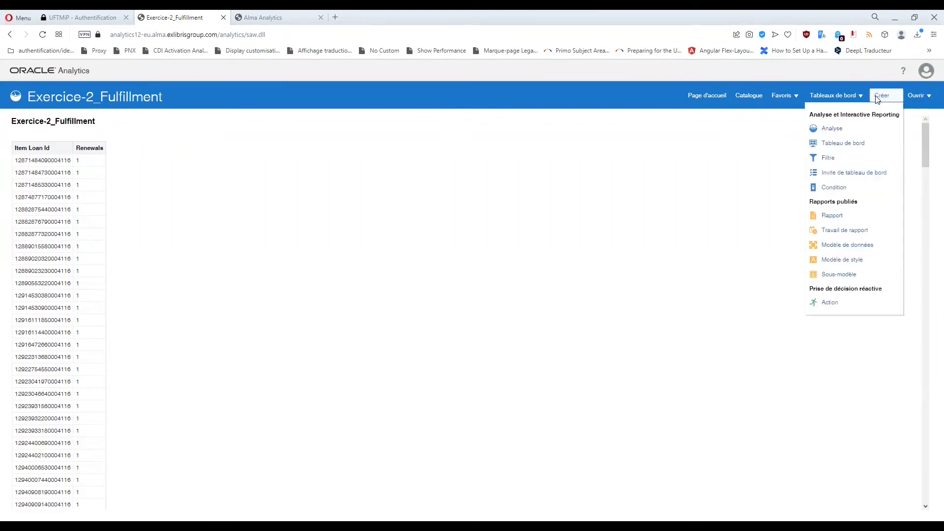
left_click(828, 130)
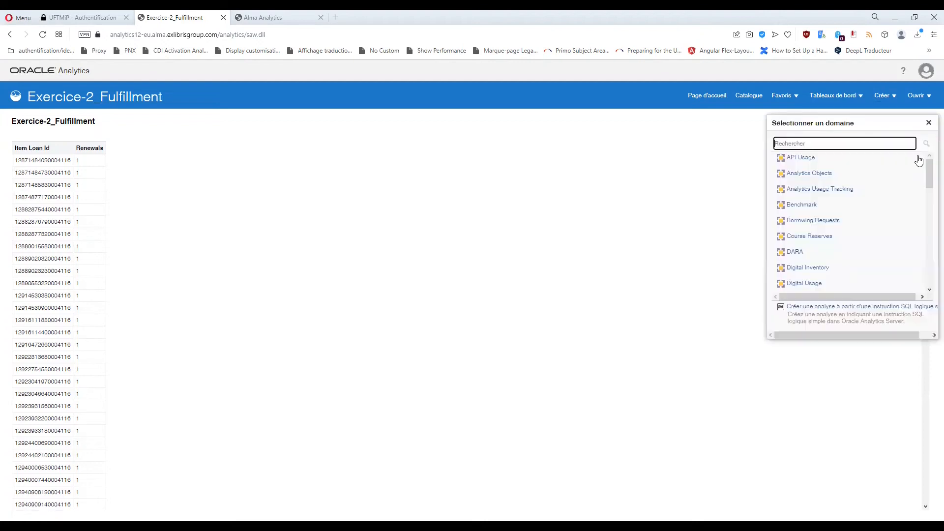
scroll(822, 268, "down", 4)
scroll(821, 267, "up", 2)
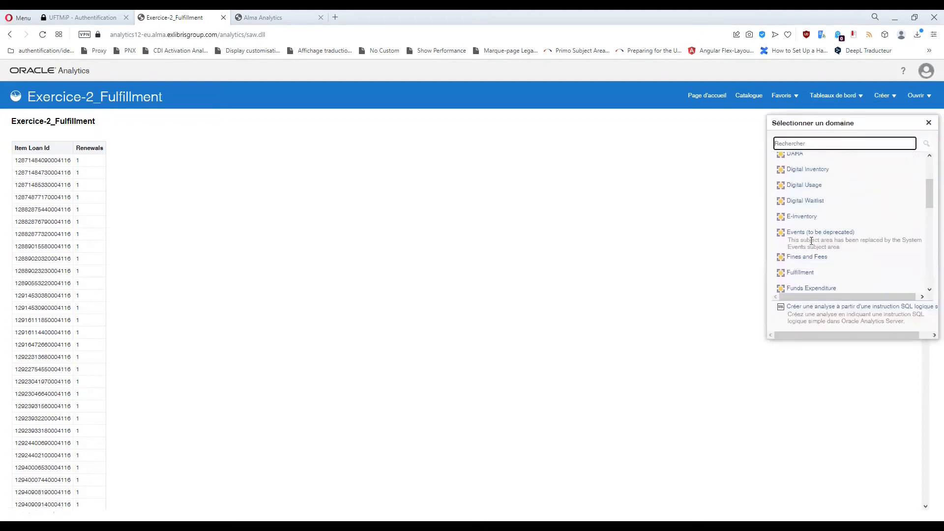
left_click(805, 272)
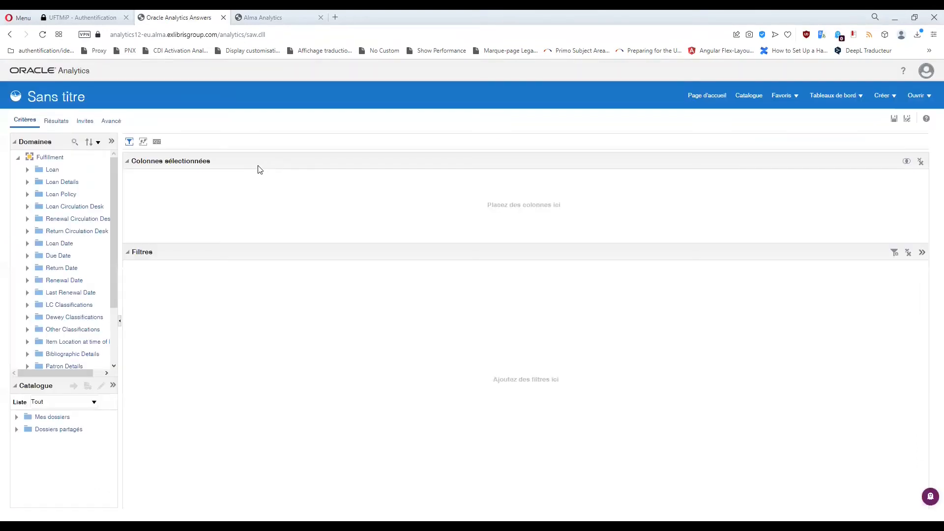
Save the new analysis in Mes dossiers under the name Exercice-3_Fulfillment
left_click(906, 120)
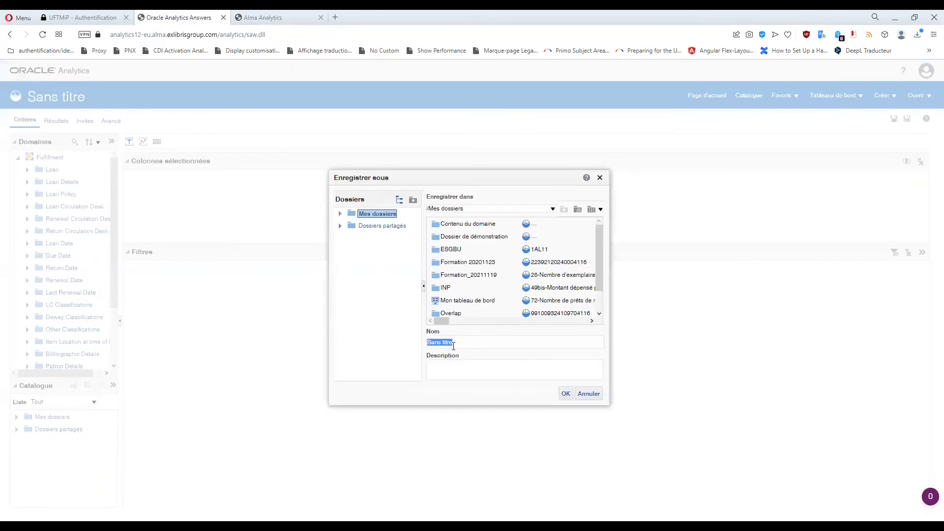
type("Exercice-8_Fulfillment")
left_click(565, 393)
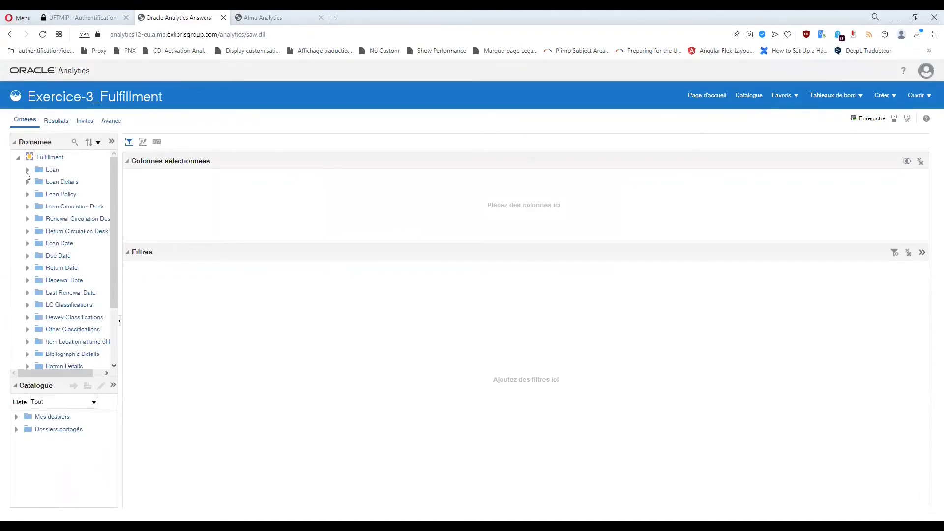
left_click(28, 171)
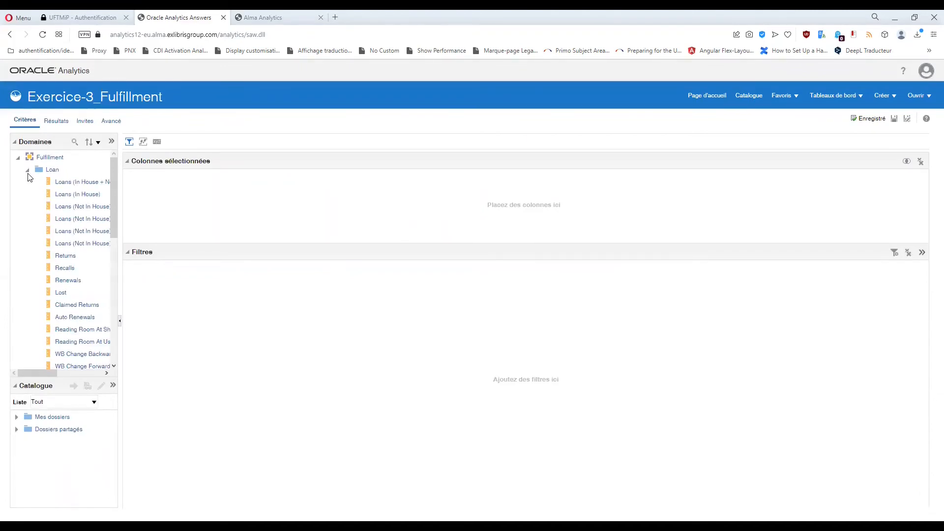
left_click(28, 171)
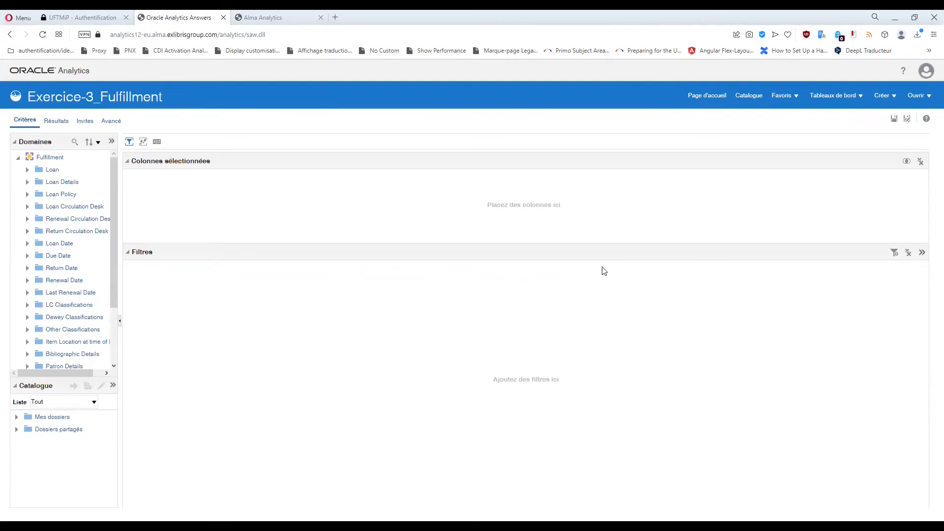
Start a new filter on the Library Code column from the Item Location at time of loan folder
left_click(894, 253)
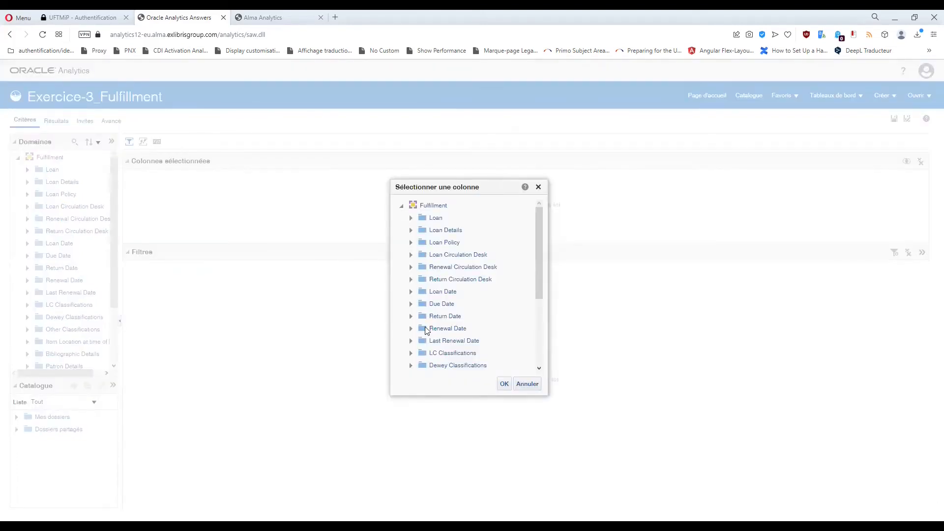
scroll(422, 326, "down", 2)
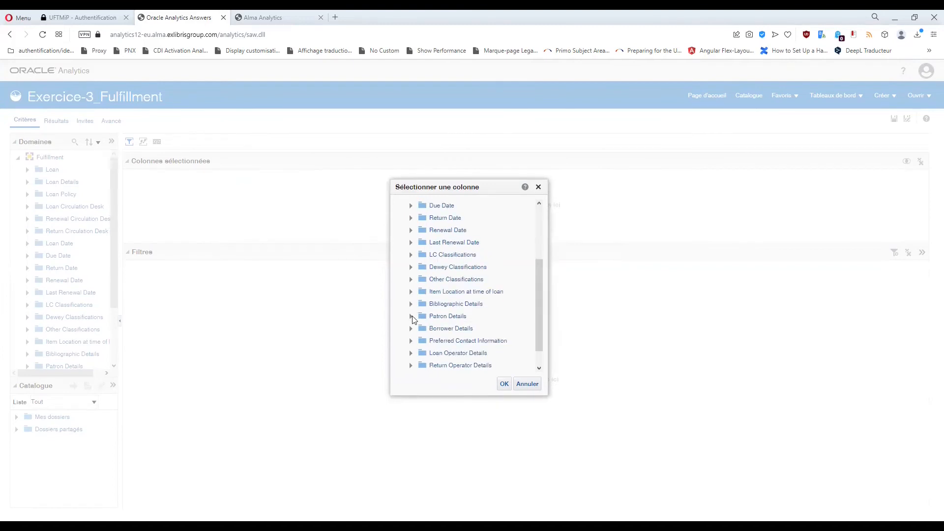
left_click(411, 291)
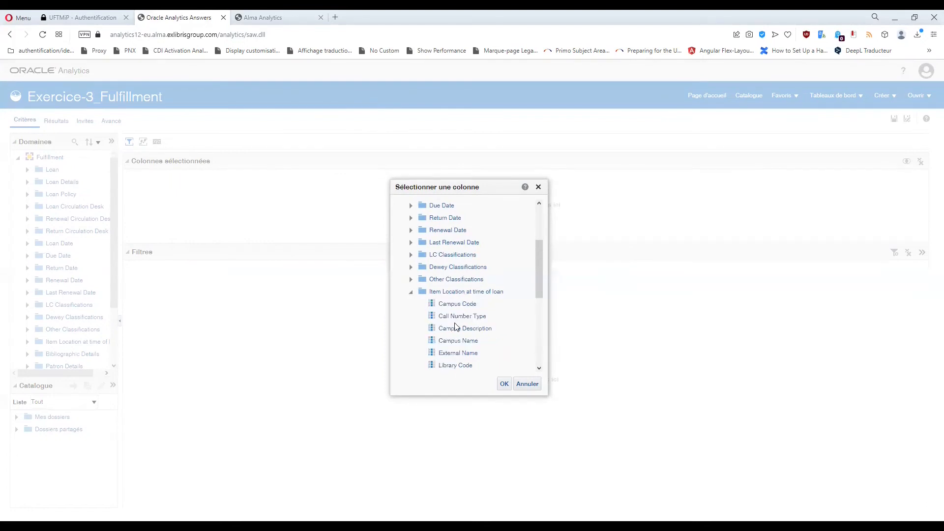
scroll(456, 328, "down", 1)
left_click(457, 317)
left_click(504, 385)
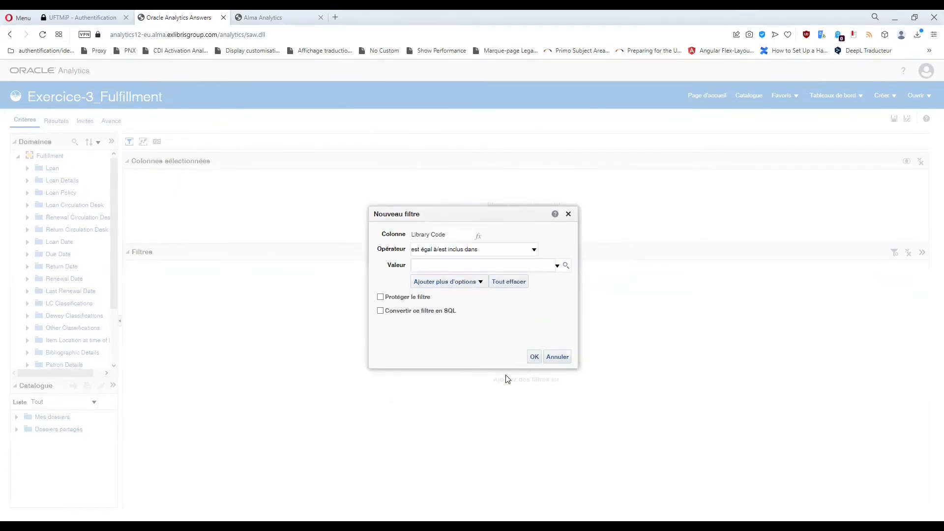
Select ALBI as the value of the Library Code filter and add the filter to the analysis
left_click(565, 265)
left_click(572, 364)
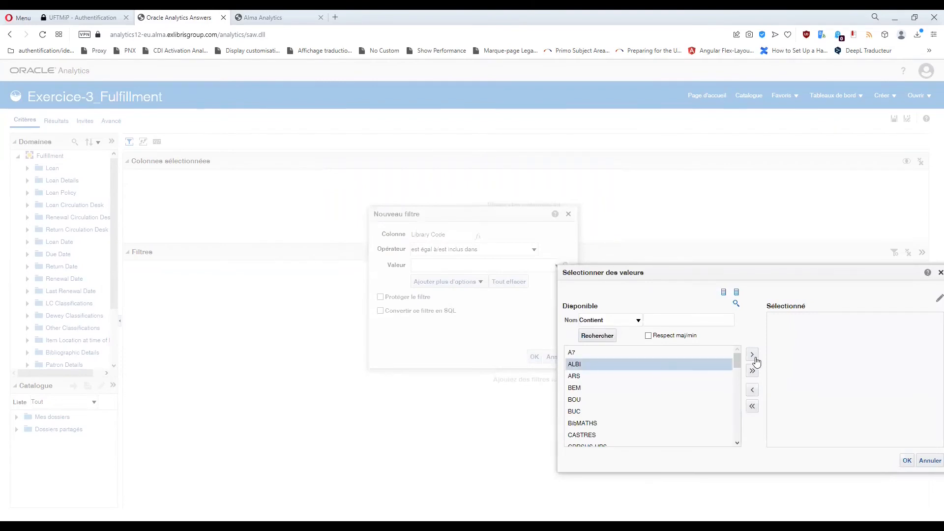
left_click(753, 355)
left_click(907, 460)
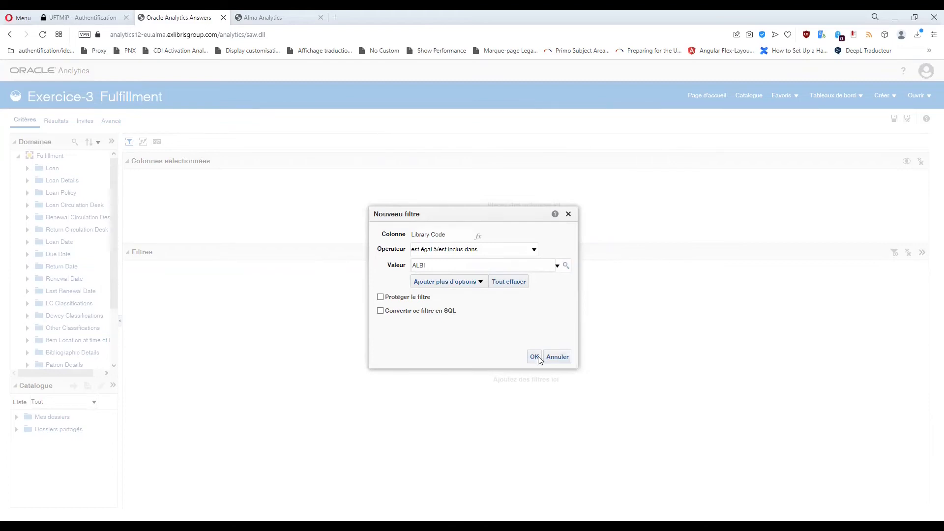
left_click(566, 266)
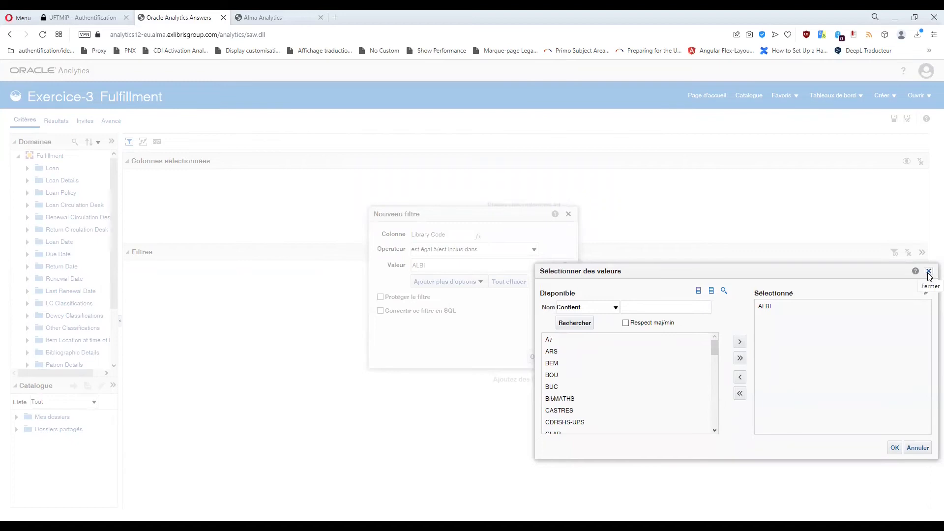
left_click(928, 272)
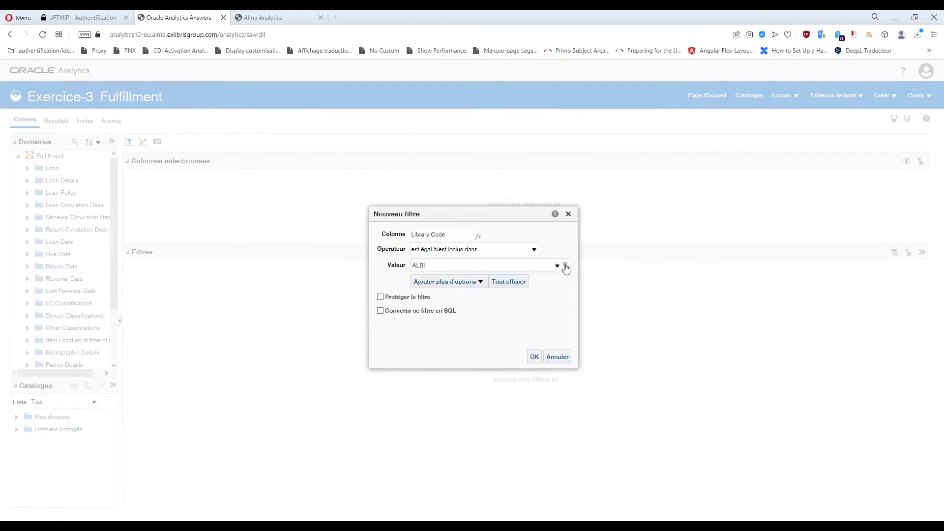
left_click(536, 359)
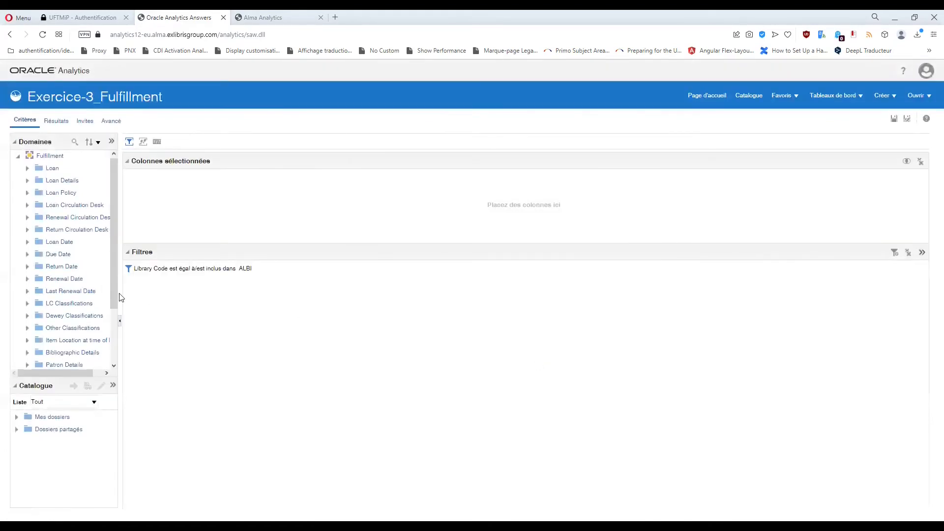
Start a second filter on the Loan Date column with the operator "est compris entre"
left_click(894, 252)
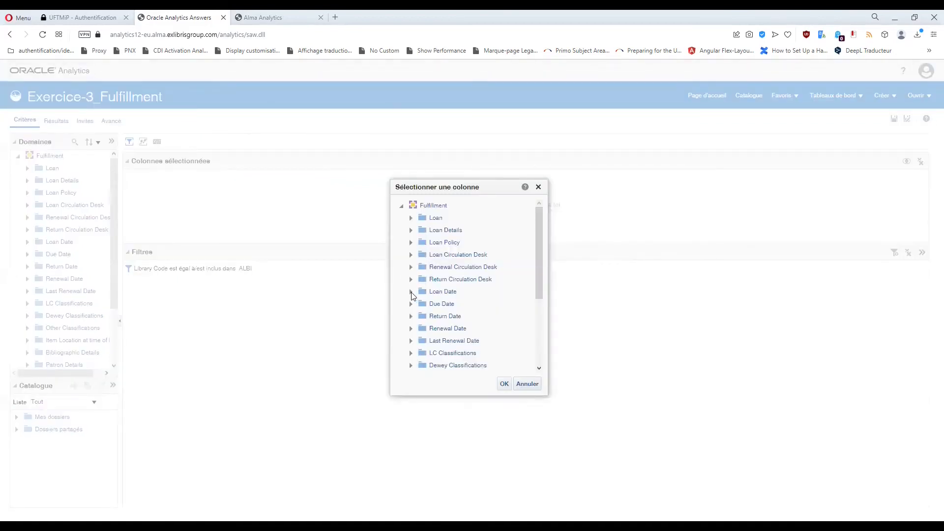
left_click(411, 292)
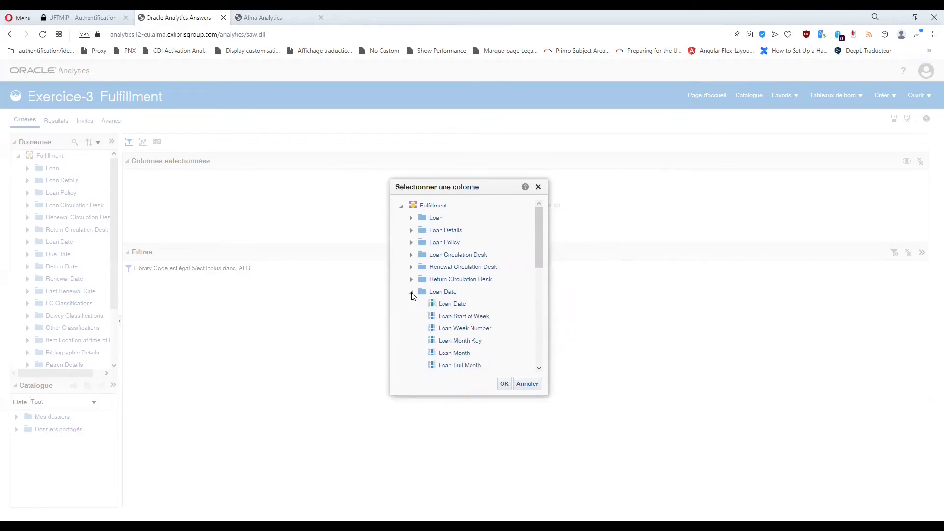
left_click(464, 305)
left_click(504, 384)
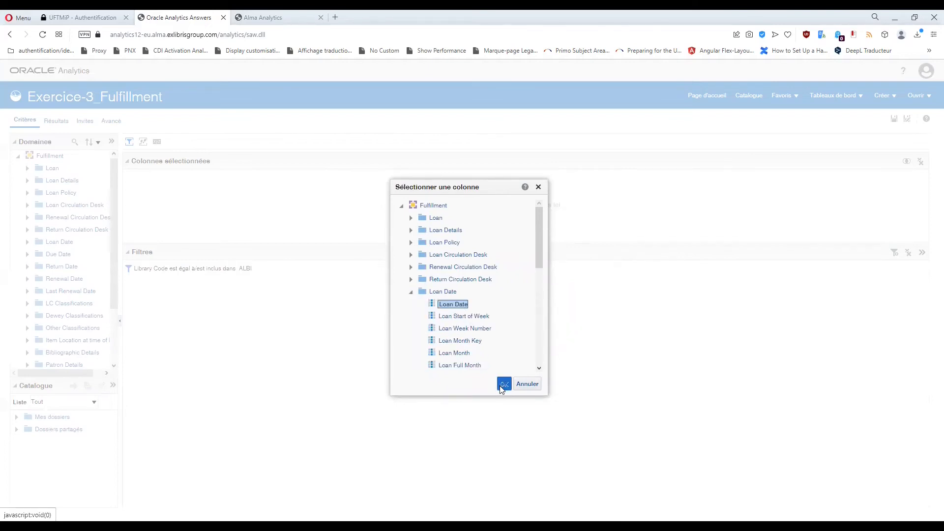
left_click(440, 251)
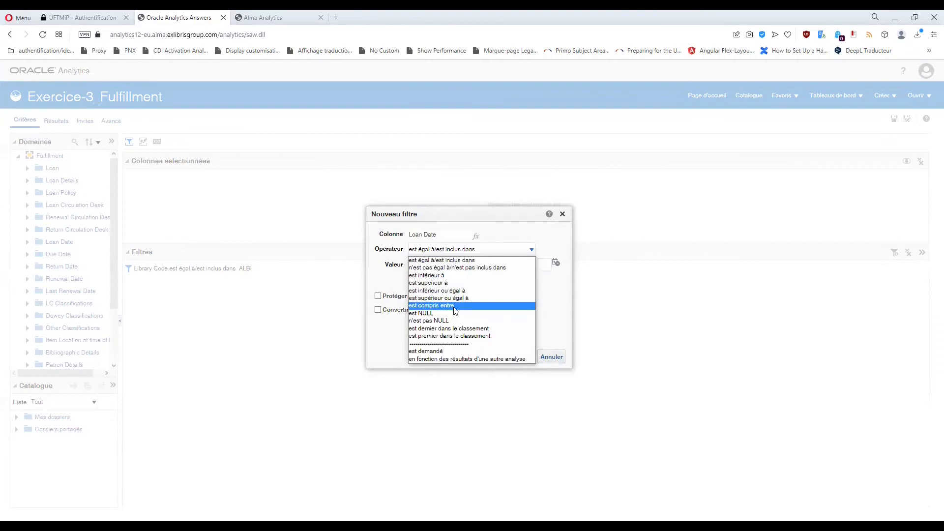
left_click(453, 307)
Set the Loan Date filter range from 01/09/2021 to 31/12/2021 and add the filter to the analysis
left_click(556, 263)
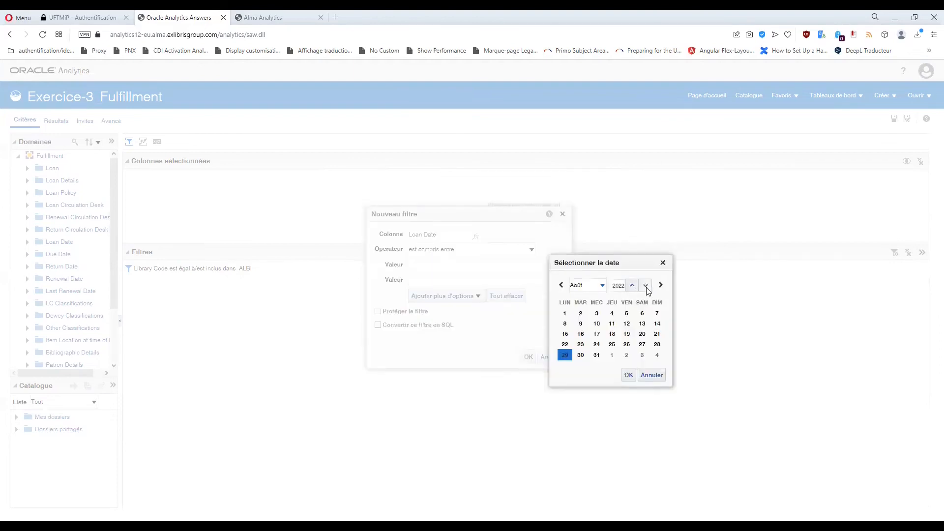
left_click(646, 286)
left_click(661, 285)
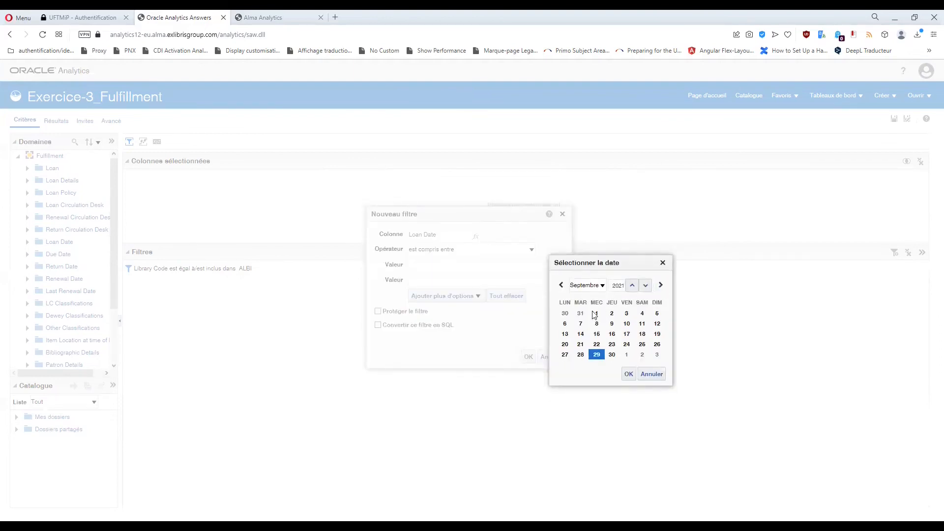
left_click(595, 314)
left_click(629, 374)
left_click(473, 278)
type("31/12/2021")
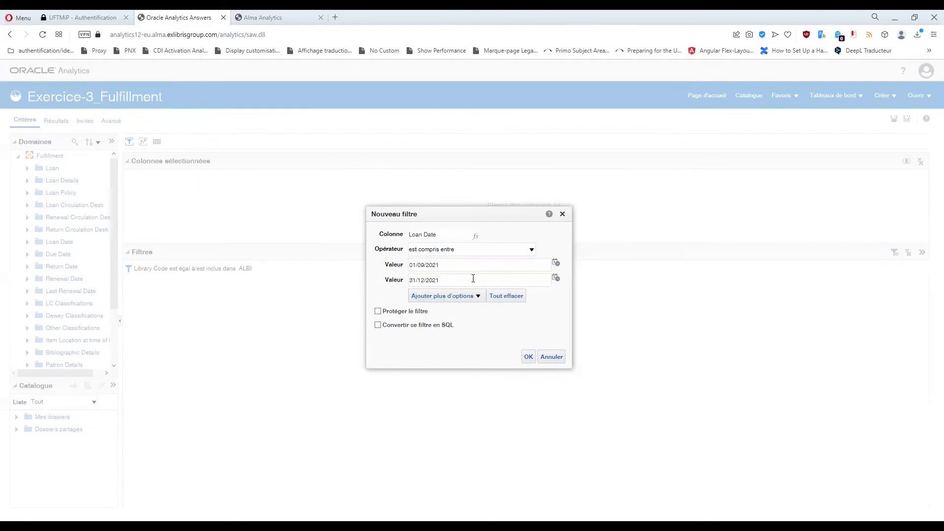
left_click(528, 359)
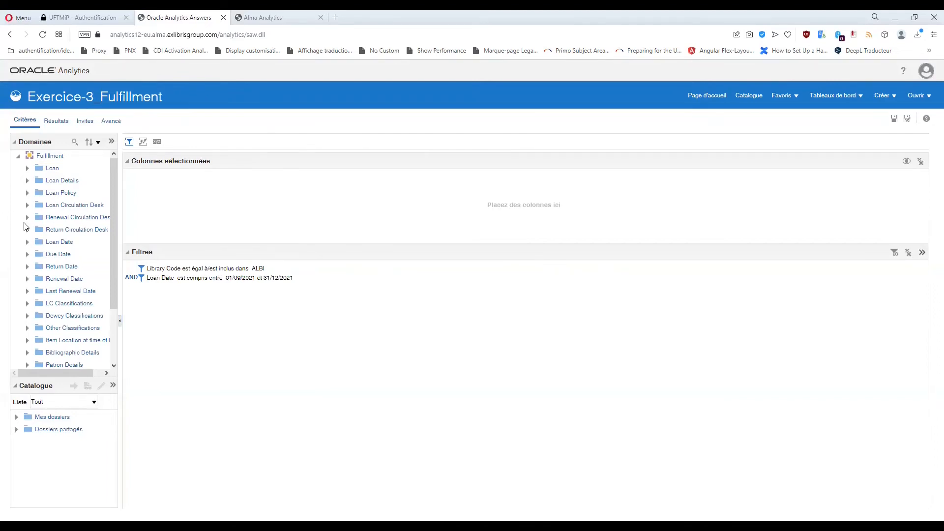
Add the Location Code column from Item Location at time of loan to the selected columns
scroll(27, 295, "down", 1)
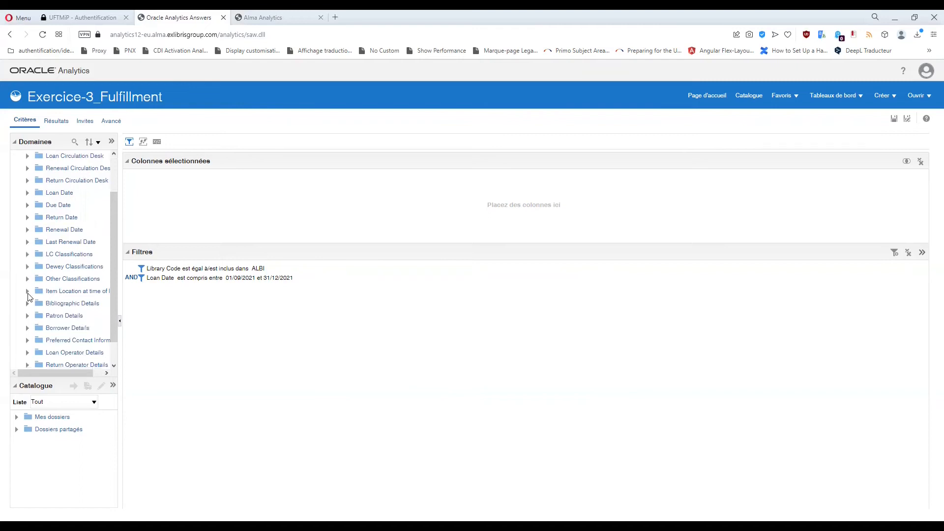
left_click(28, 292)
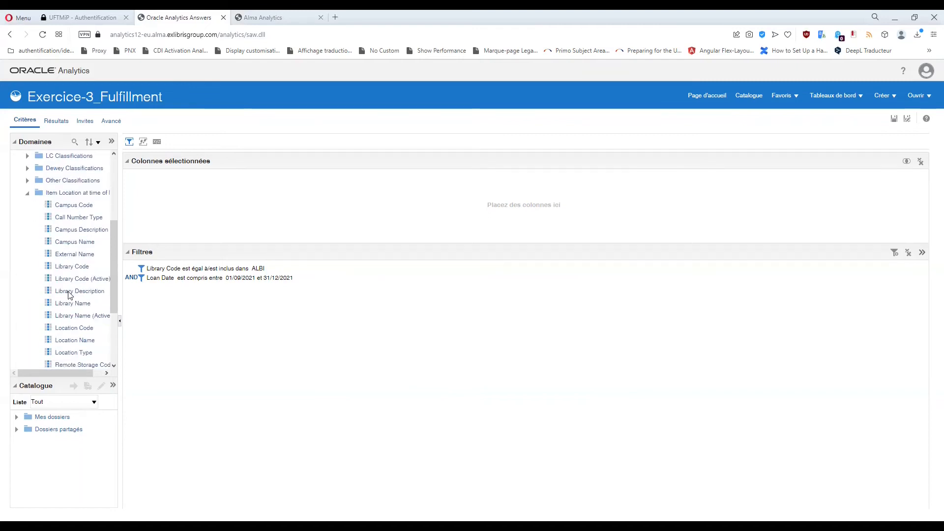
scroll(73, 312, "down", 1)
left_click(69, 279)
double_click(69, 279)
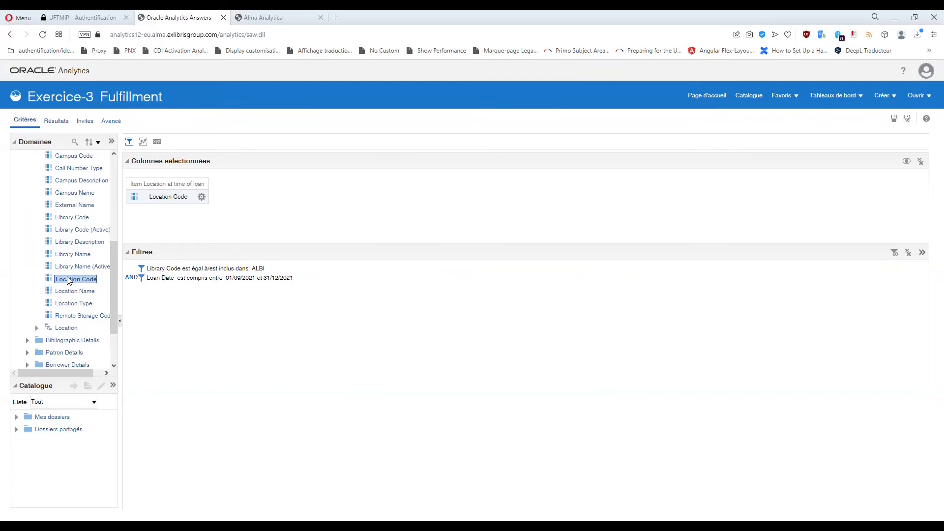
Look through the columns of the Patron Details and Borrower Details folders for a user identifier
scroll(69, 280, "down", 1)
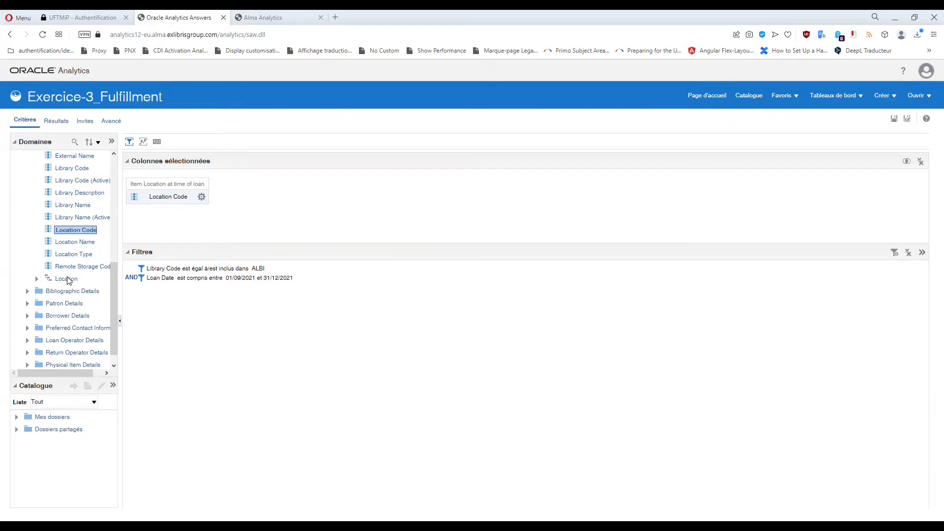
left_click(28, 304)
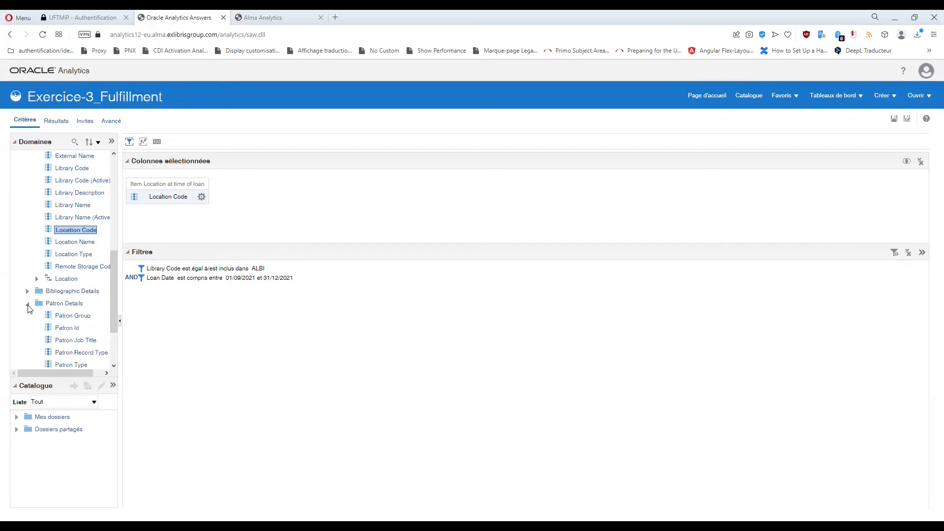
left_click(28, 305)
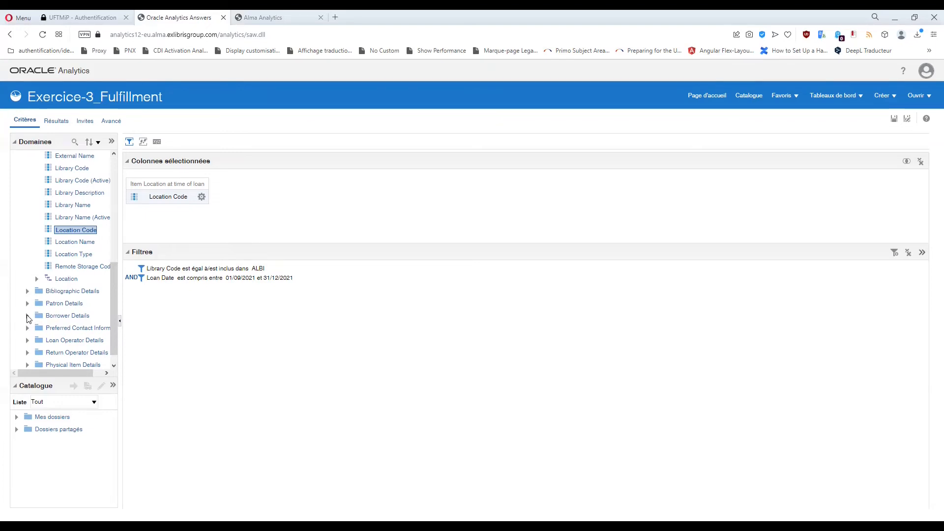
left_click(28, 316)
scroll(59, 318, "down", 2)
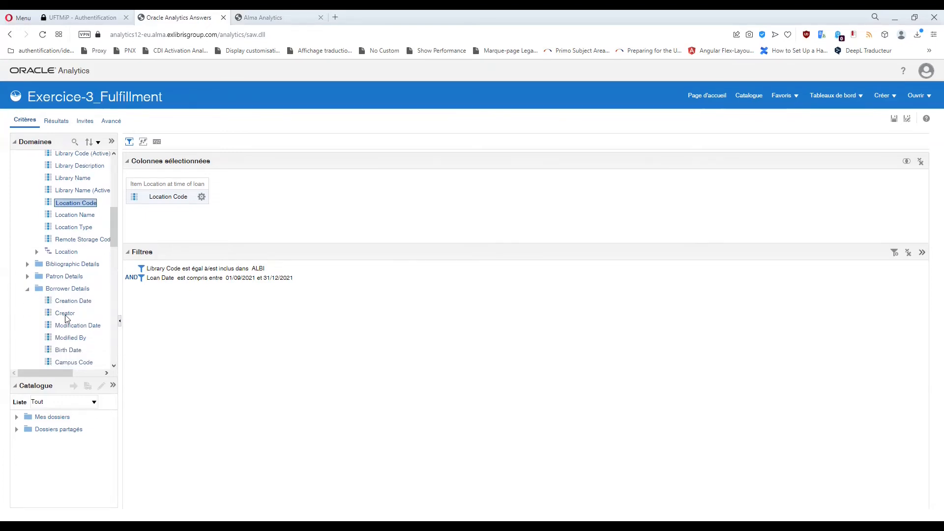
scroll(58, 319, "down", 6)
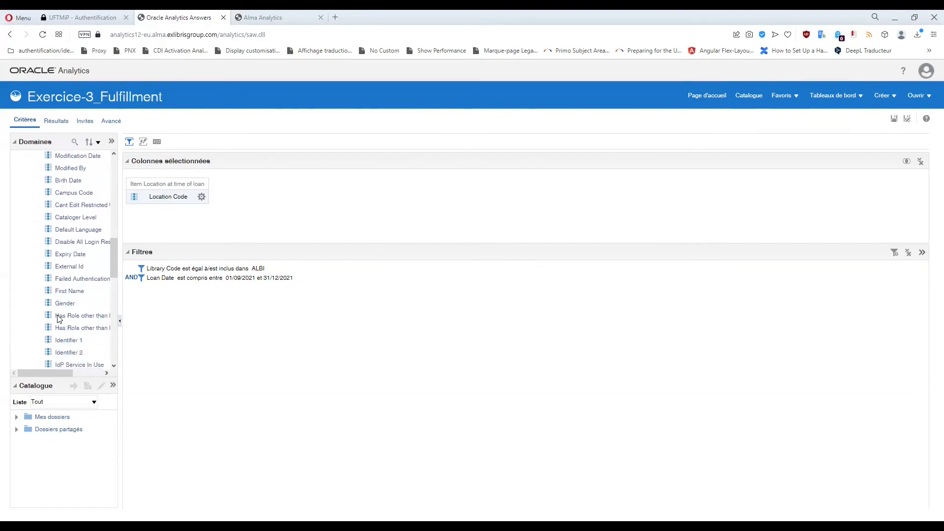
scroll(55, 314, "up", 4)
left_click(28, 217)
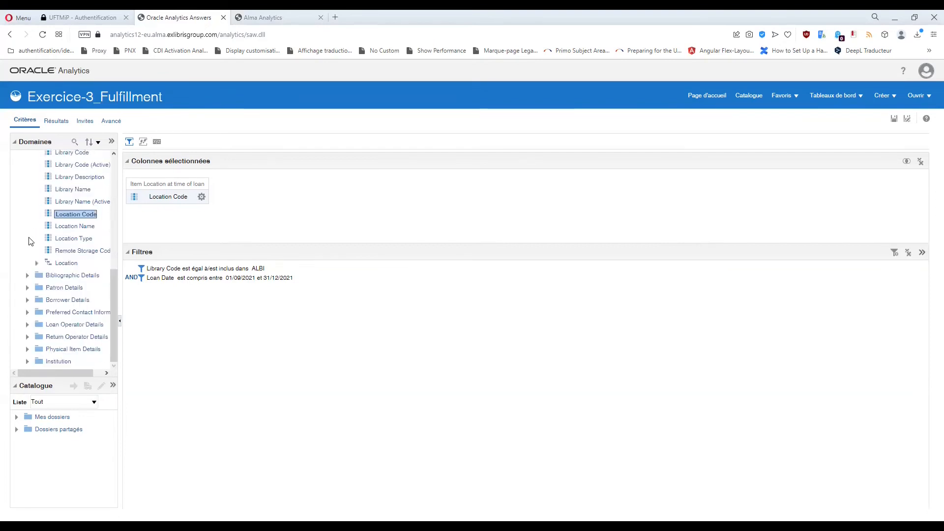
Add the User Id column from Borrower Details to the selected columns
left_click(28, 300)
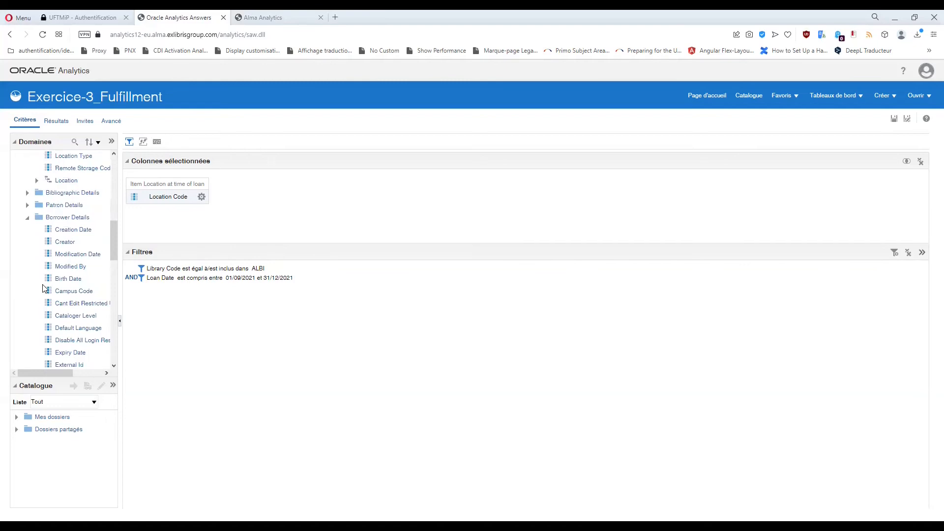
scroll(43, 290, "down", 3)
scroll(45, 289, "down", 1)
scroll(44, 289, "down", 10)
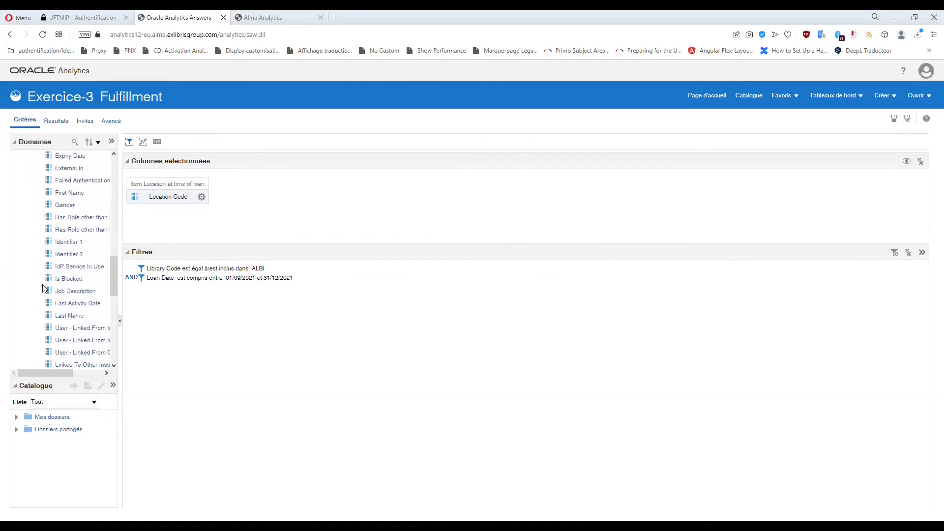
left_click_drag(119, 310, 153, 310)
scroll(112, 310, "down", 2)
scroll(112, 310, "down", 3)
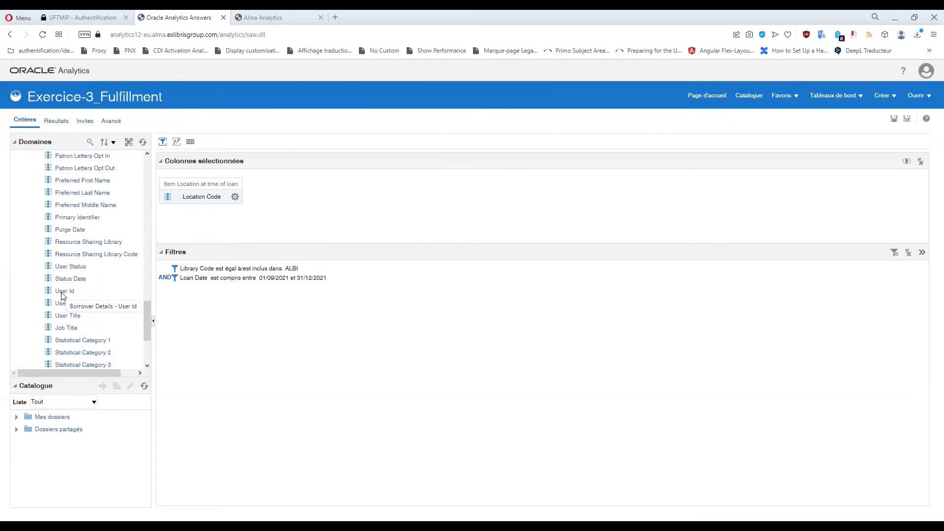
double_click(63, 291)
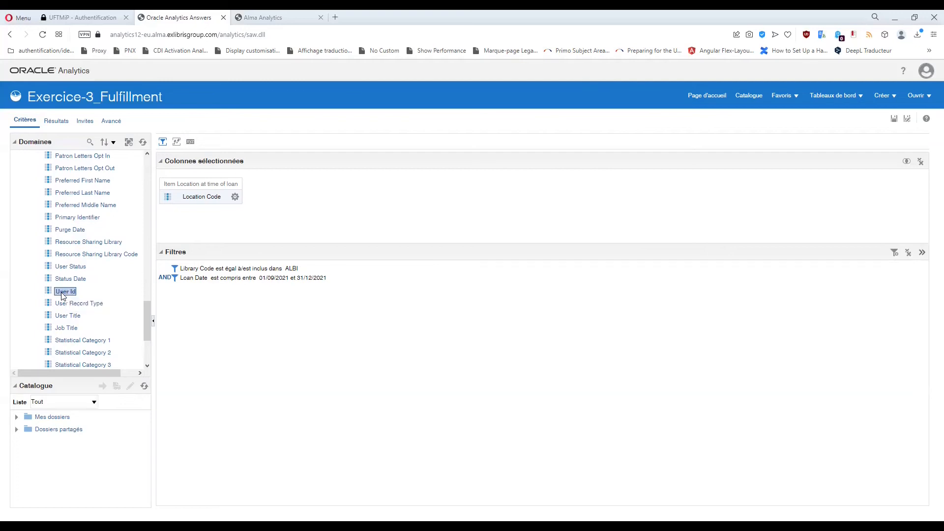
Apply the CountDistinct function to the User Id column's formula, giving COUNT(DISTINCT "Borrower Details"."User Id")
left_click(288, 197)
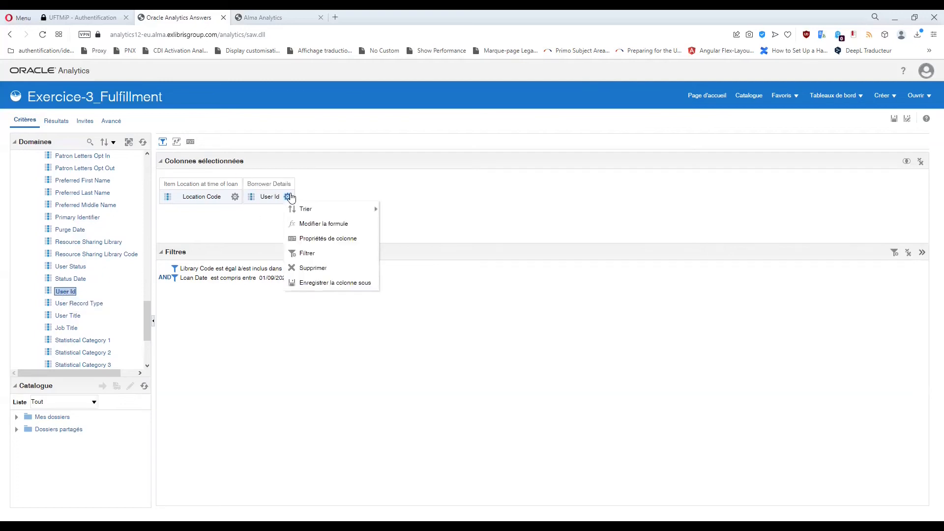
left_click(316, 224)
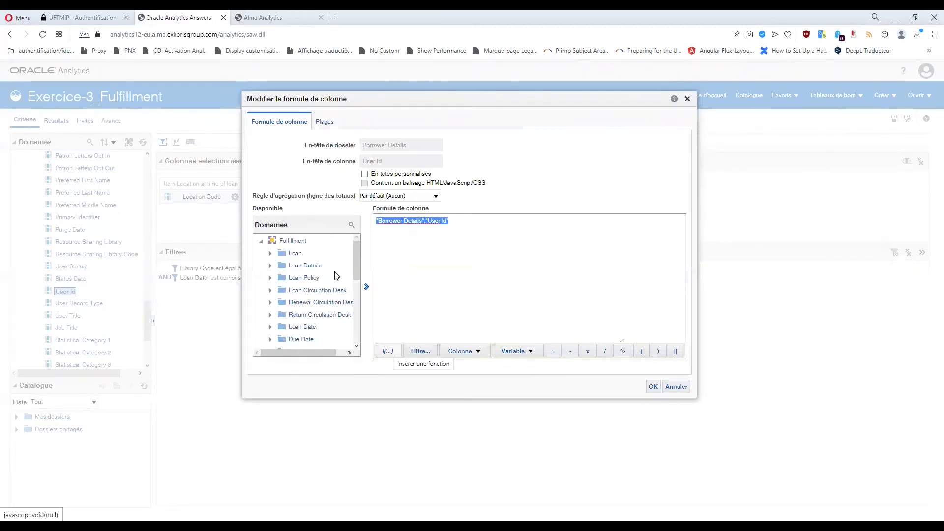
left_click(389, 351)
scroll(441, 302, "down", 2)
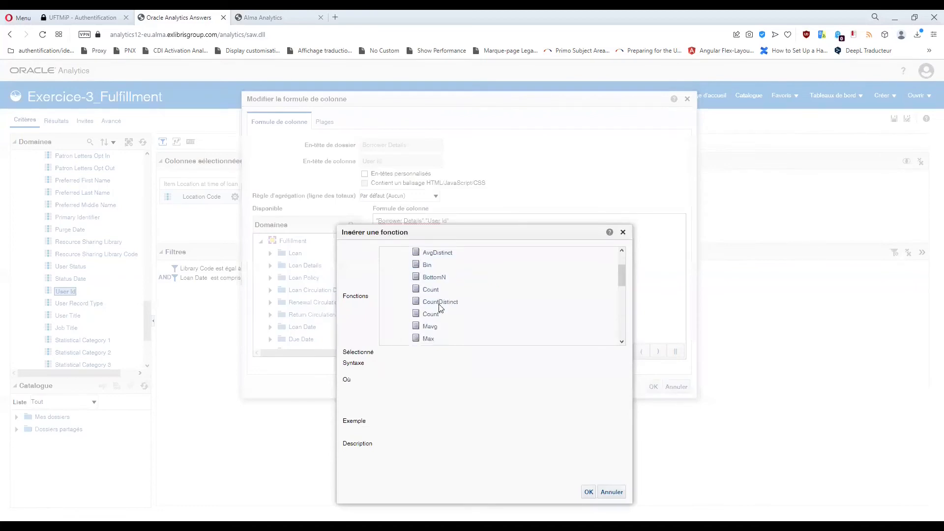
left_click(438, 305)
left_click(589, 491)
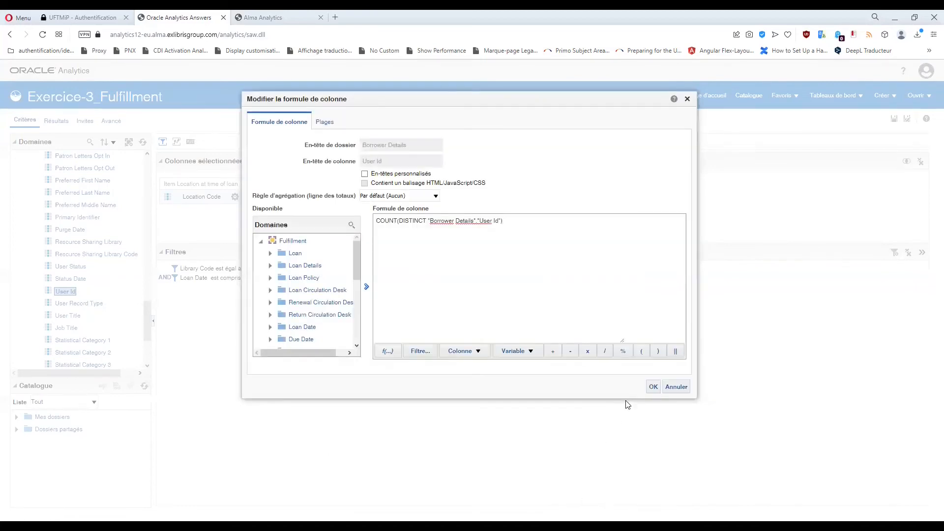
left_click(653, 387)
Remove the distinct-count User Id column and add the plain User Id column from Borrower Details again
left_click(333, 195)
left_click(357, 266)
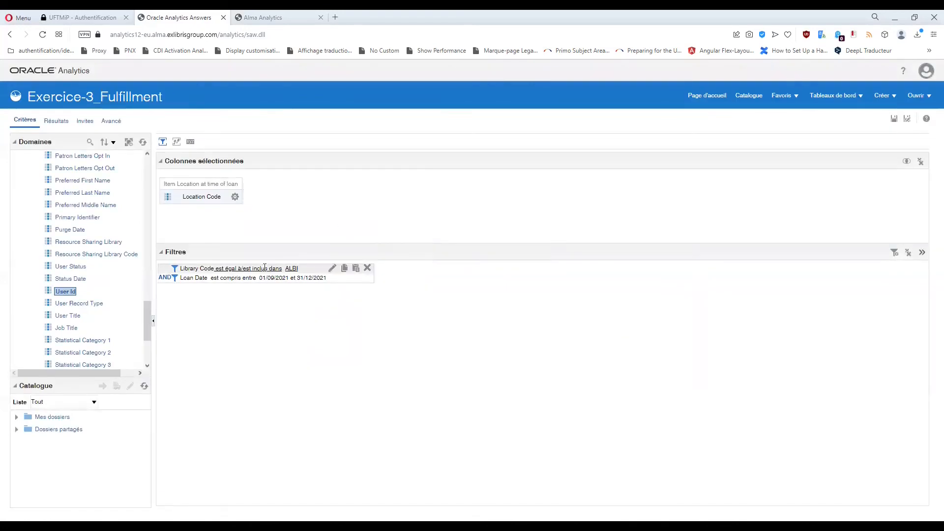
double_click(67, 292)
left_click(235, 196)
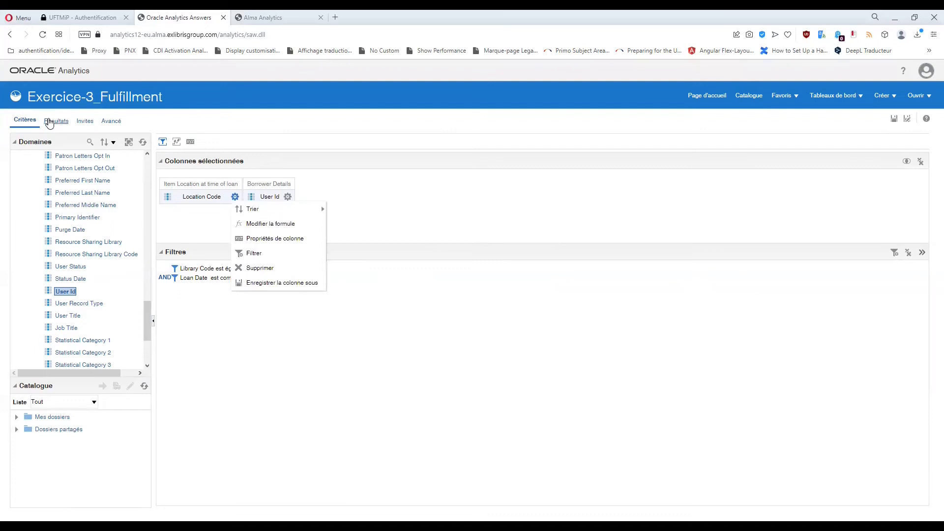
left_click(187, 221)
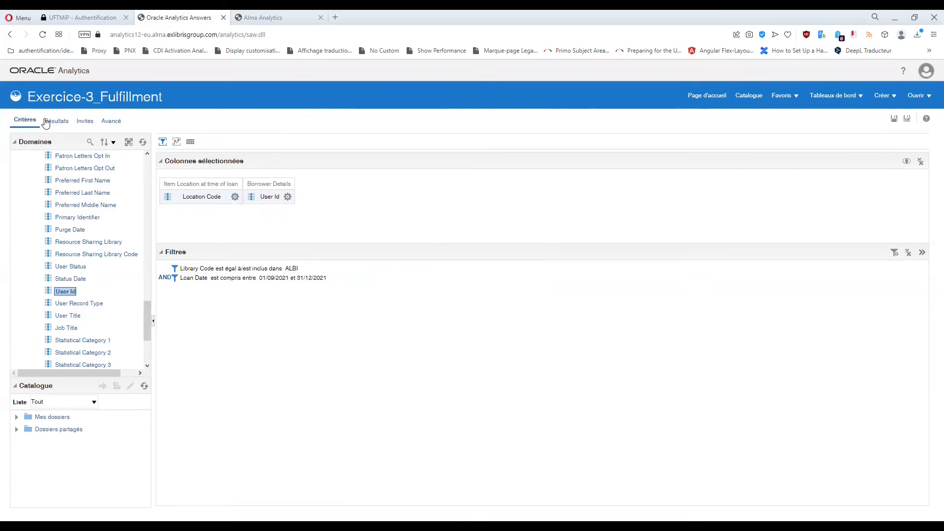
left_click(235, 196)
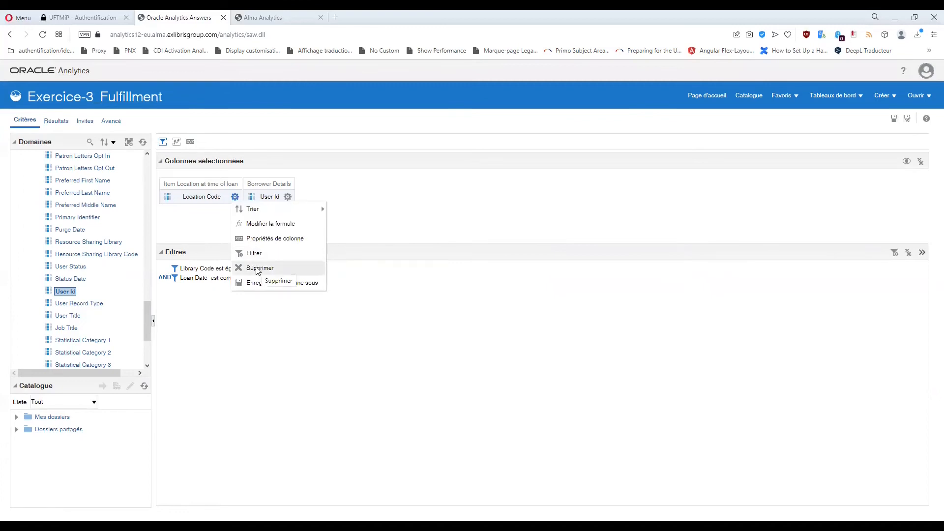
left_click(213, 228)
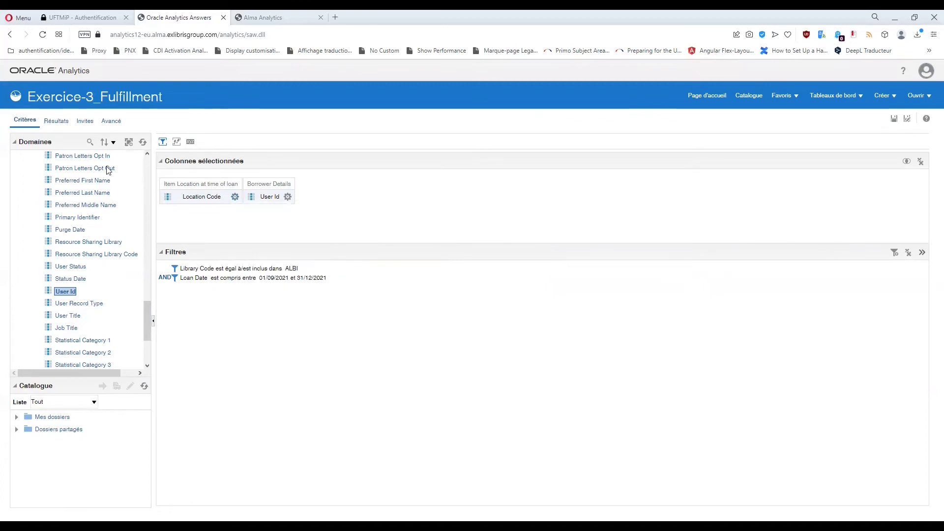
Display the analysis results and examine the individual User Id values listed under location code 5ALA1
left_click(45, 122)
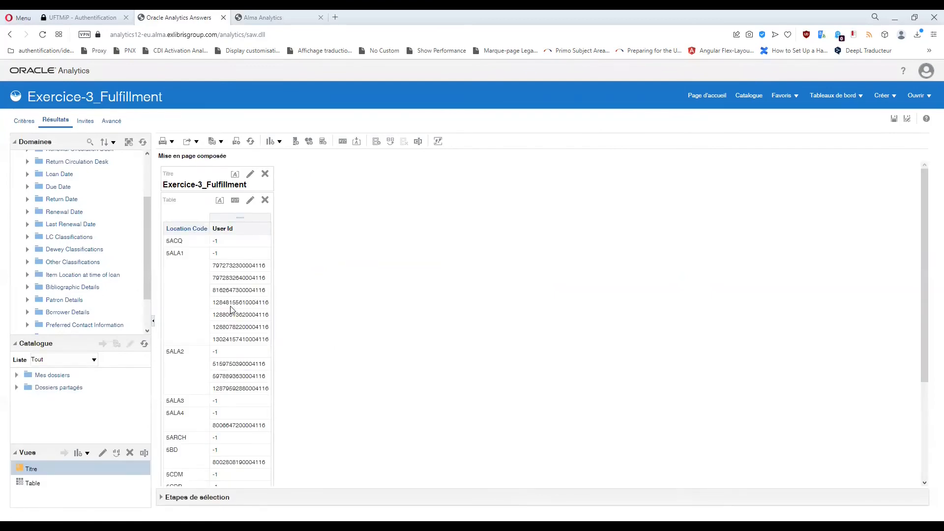
left_click(176, 325)
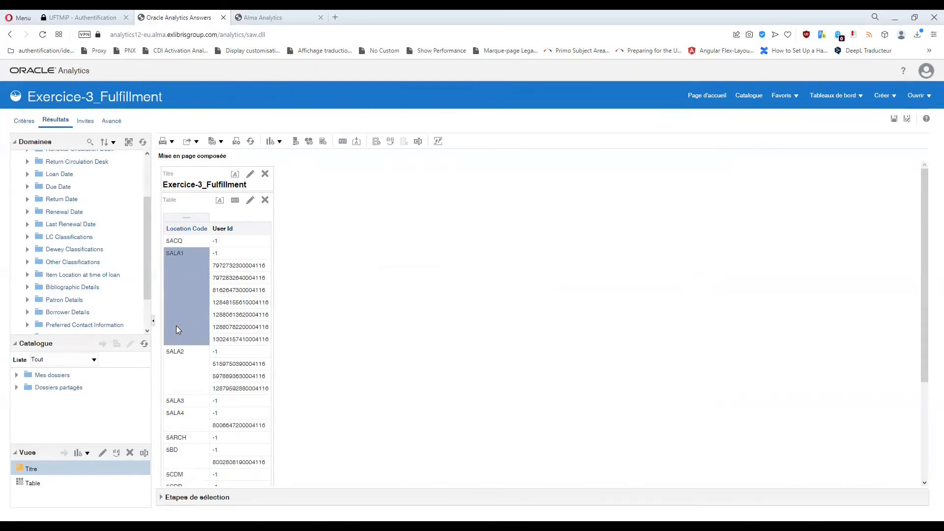
left_click(221, 256)
left_click(222, 265)
left_click(223, 279)
left_click(221, 290)
left_click(222, 302)
left_click(222, 315)
left_click(222, 327)
left_click(222, 338)
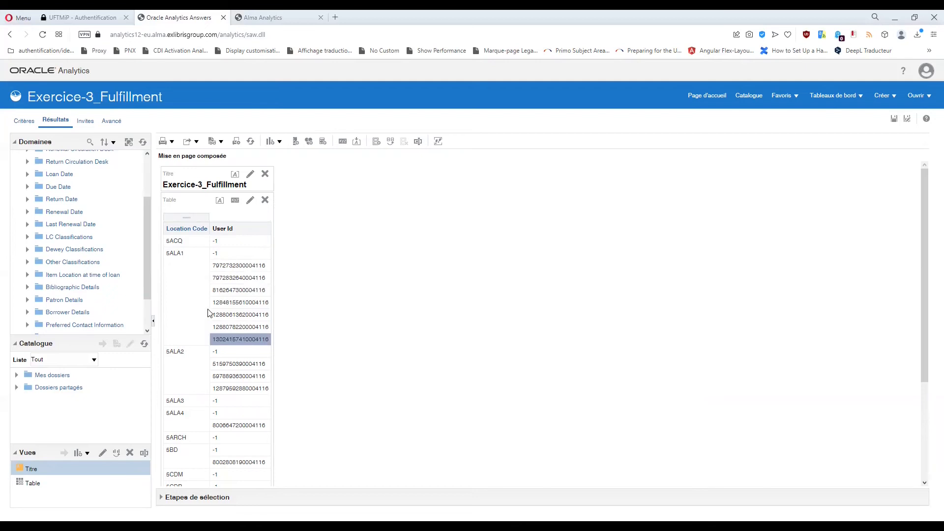
left_click(226, 277)
left_click(226, 290)
left_click(226, 302)
left_click(227, 315)
left_click(227, 326)
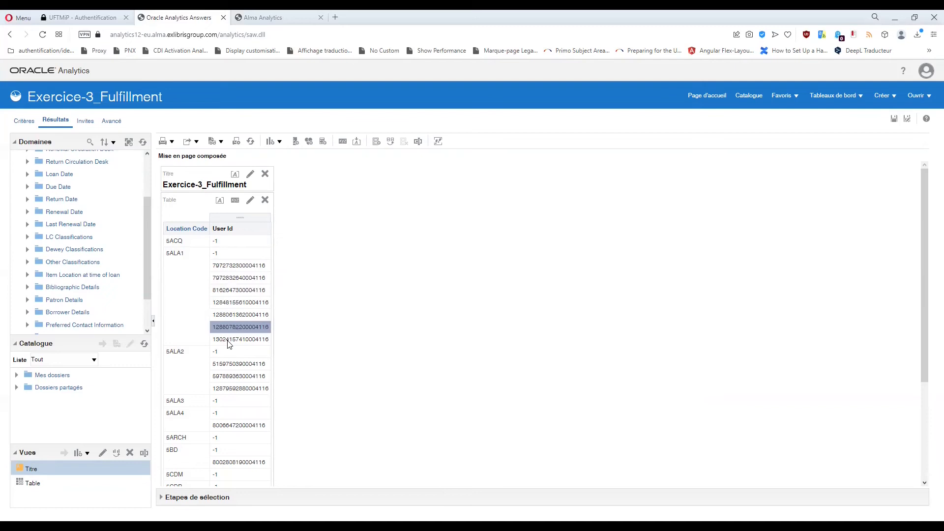
left_click(227, 339)
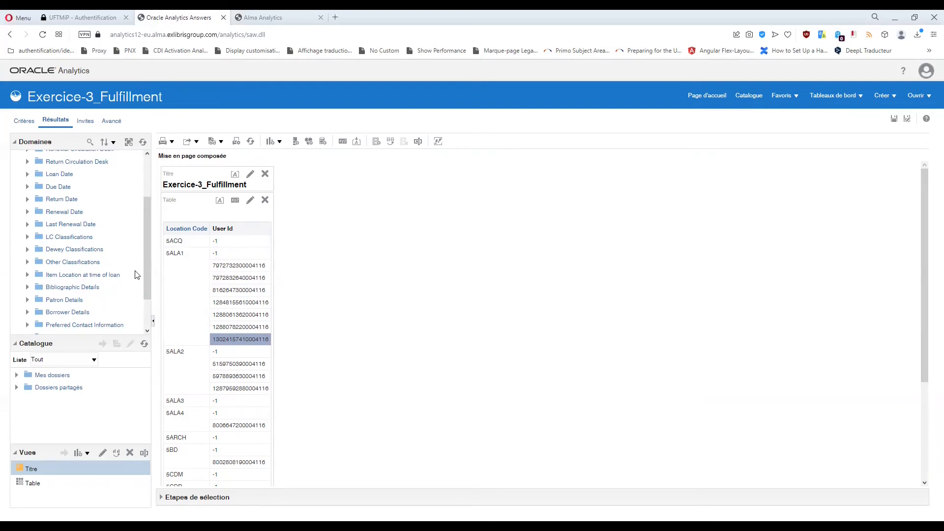
left_click(235, 269)
left_click(237, 278)
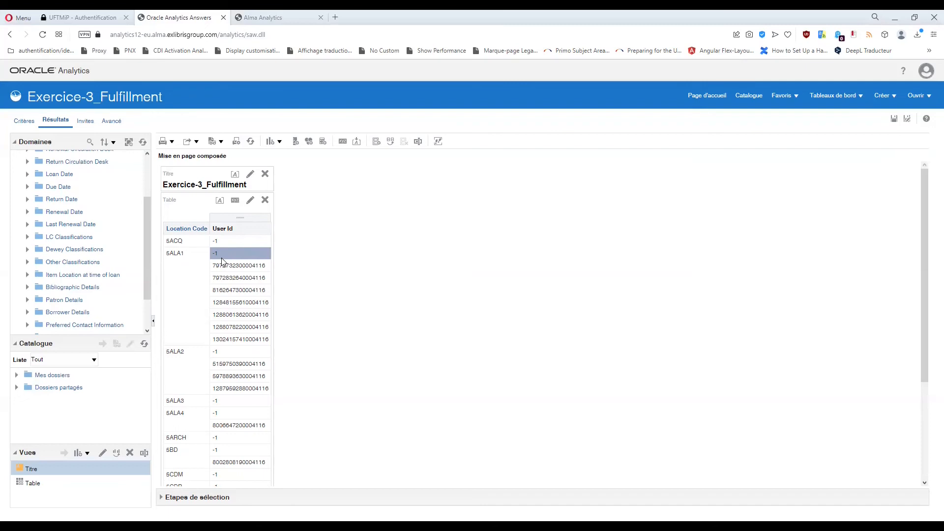
Add the User ID Encryption column from Loan Details to the analysis criteria and display the updated results
left_click(29, 122)
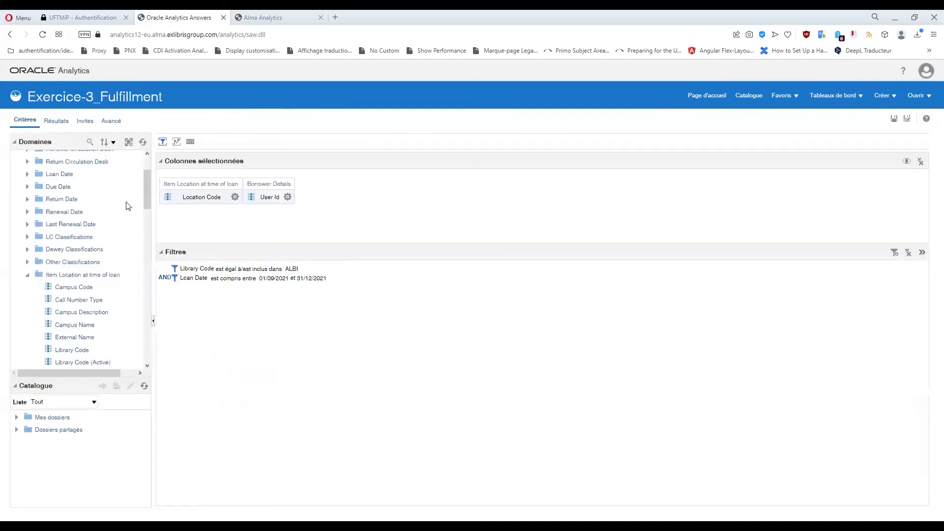
left_click(288, 197)
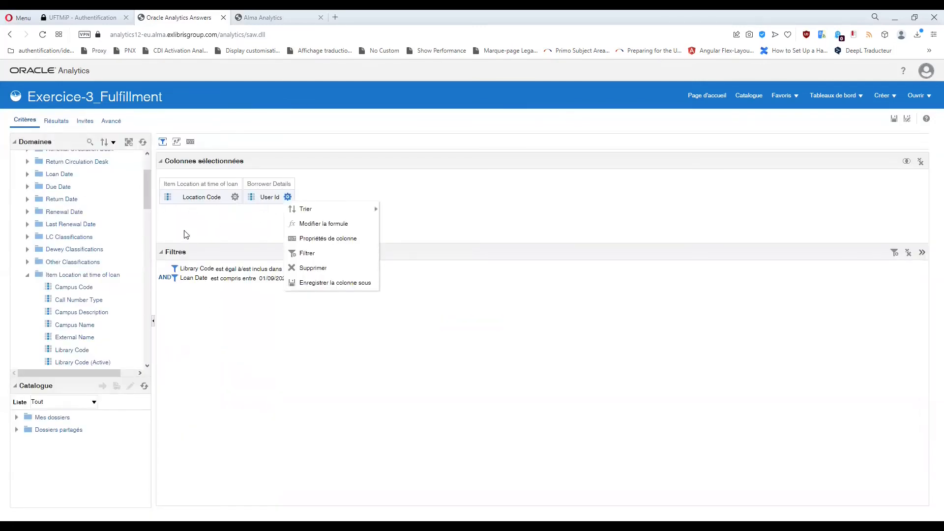
left_click(28, 276)
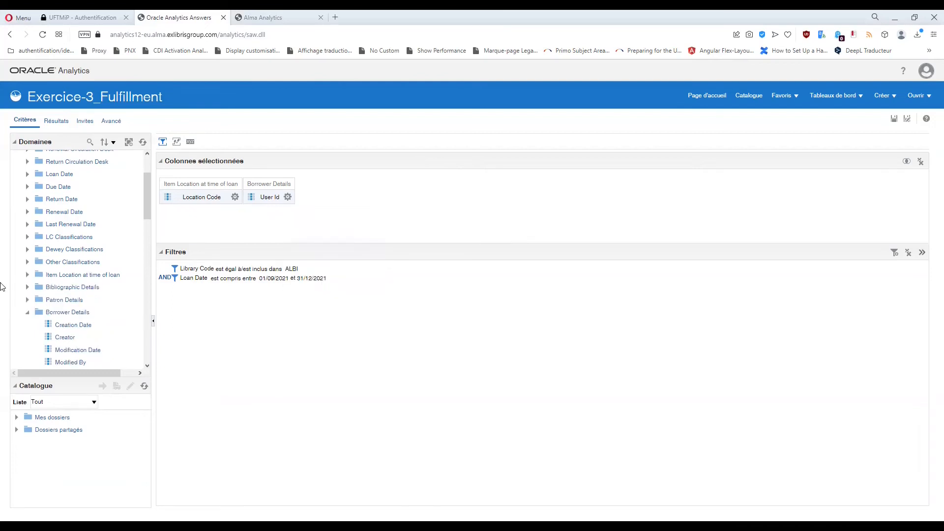
scroll(31, 211, "up", 2)
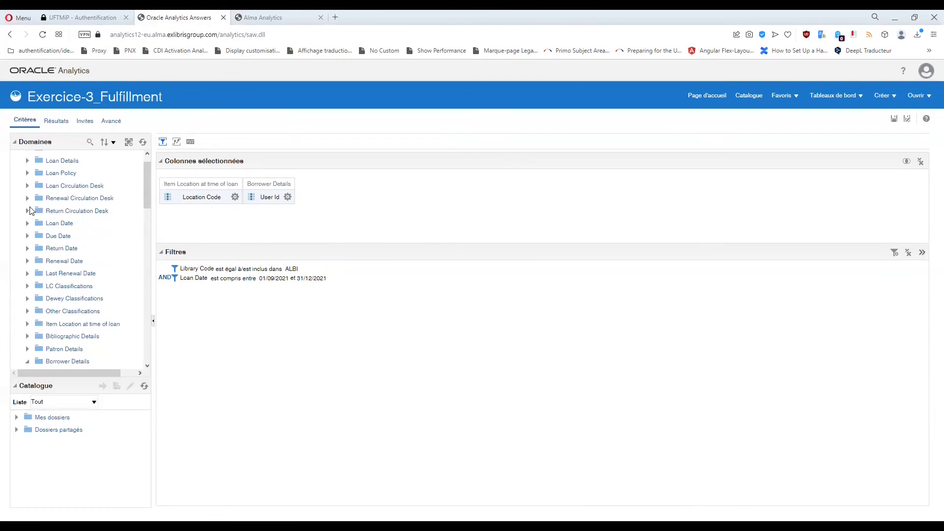
scroll(35, 217, "up", 1)
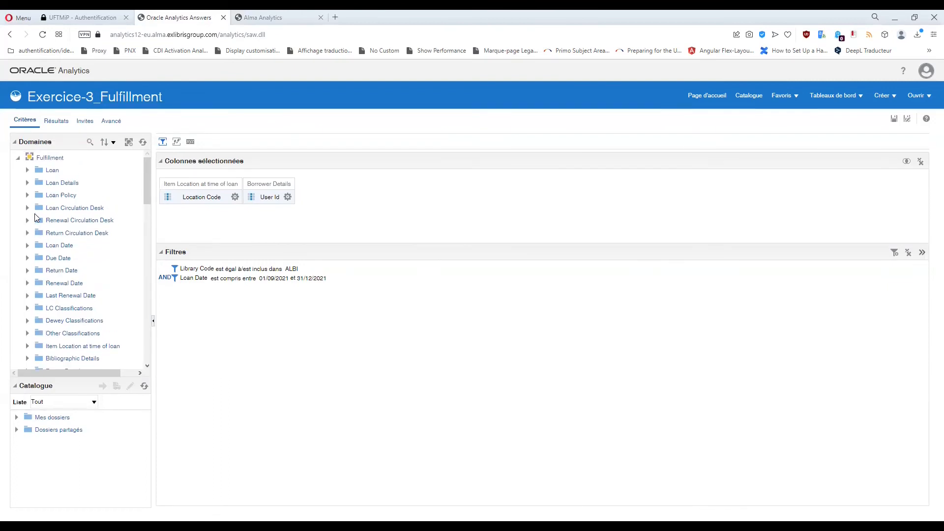
left_click(28, 183)
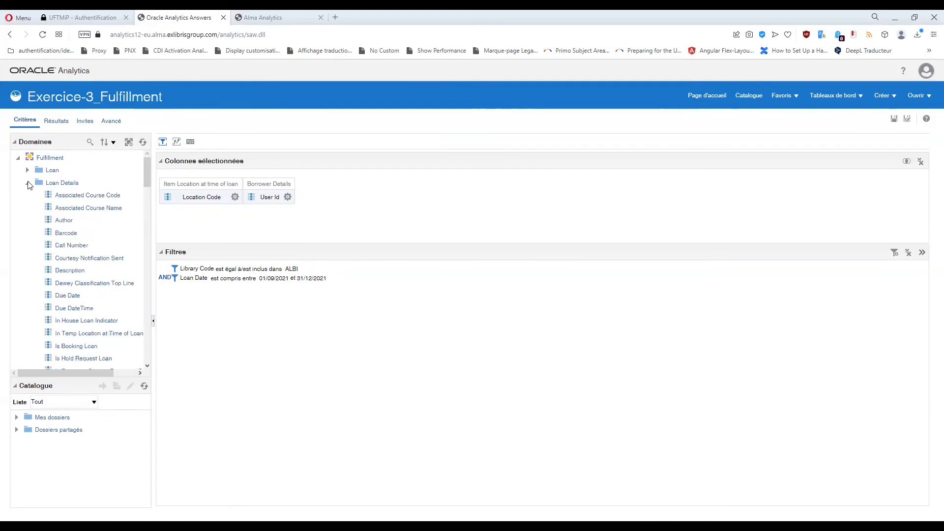
scroll(91, 219, "down", 10)
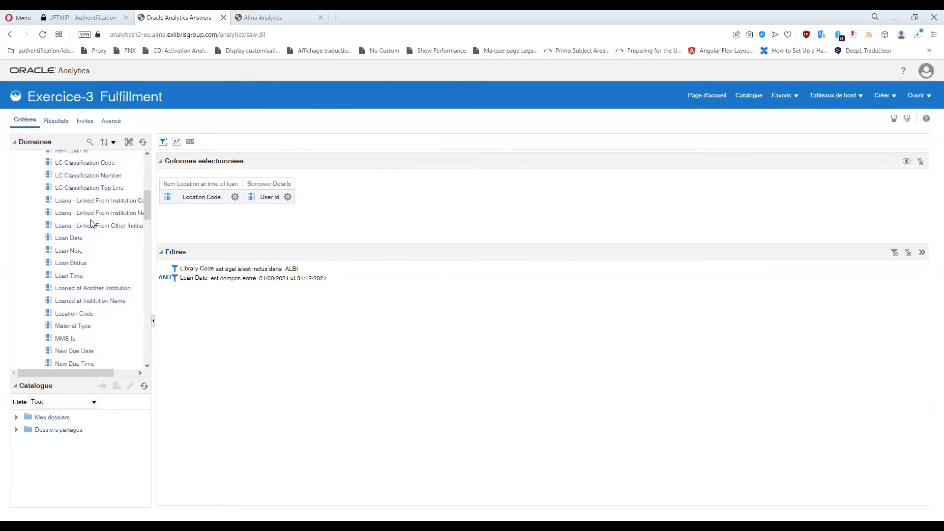
left_click(74, 295)
double_click(75, 294)
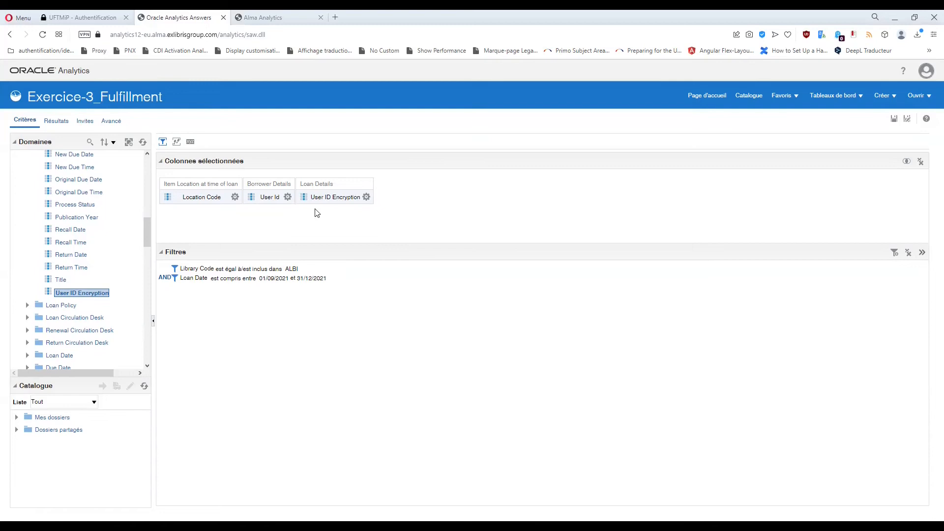
left_click(235, 197)
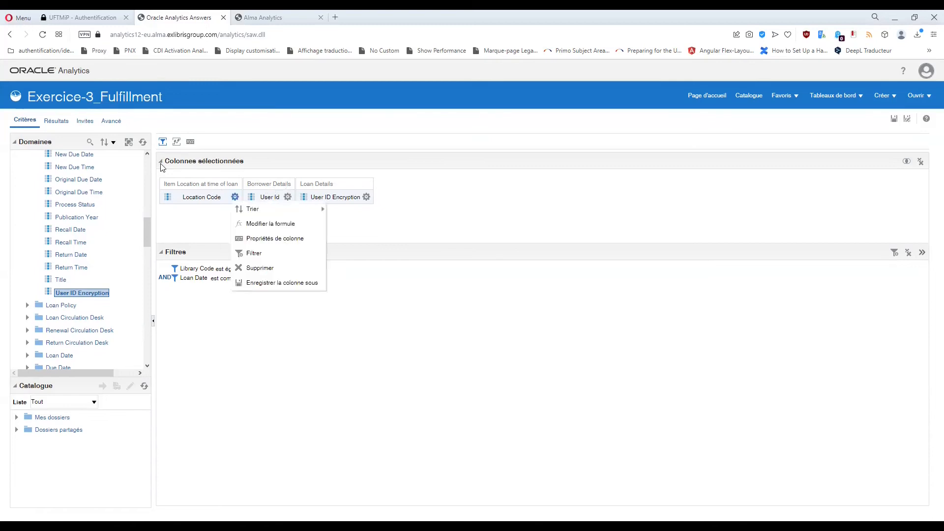
left_click(65, 123)
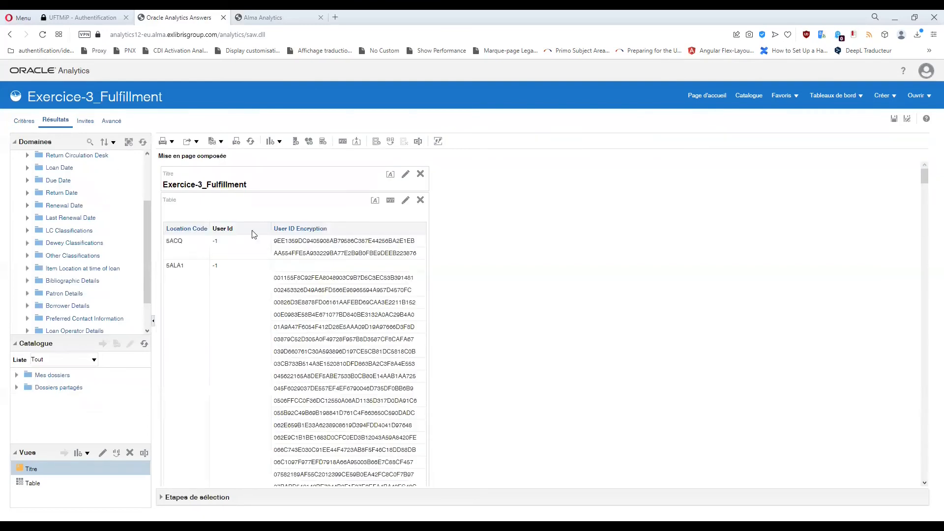
Examine the User ID Encryption values listed under location code 5ALA1 for User Id -1
left_click(184, 267)
scroll(196, 273, "down", 1)
scroll(196, 274, "down", 2)
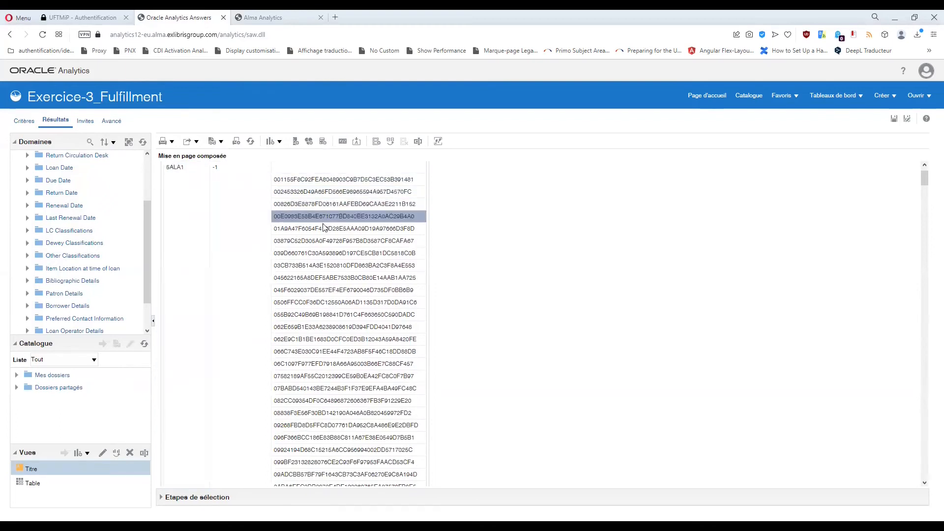
scroll(324, 357, "down", 2)
scroll(324, 356, "down", 10)
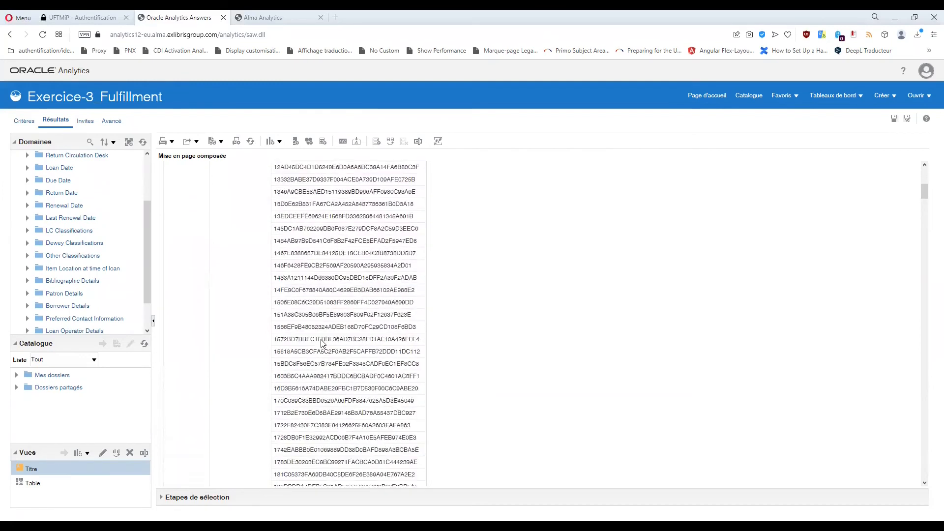
scroll(322, 342, "down", 10)
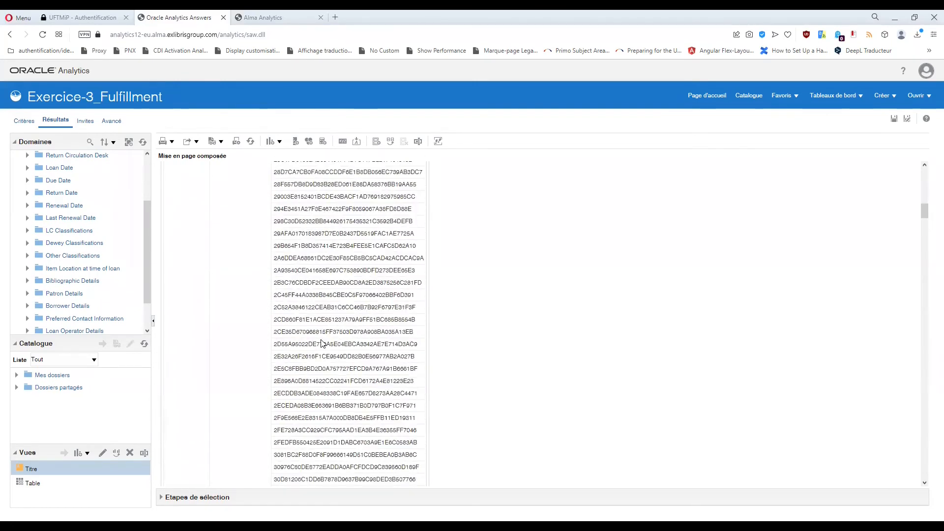
scroll(322, 343, "down", 10)
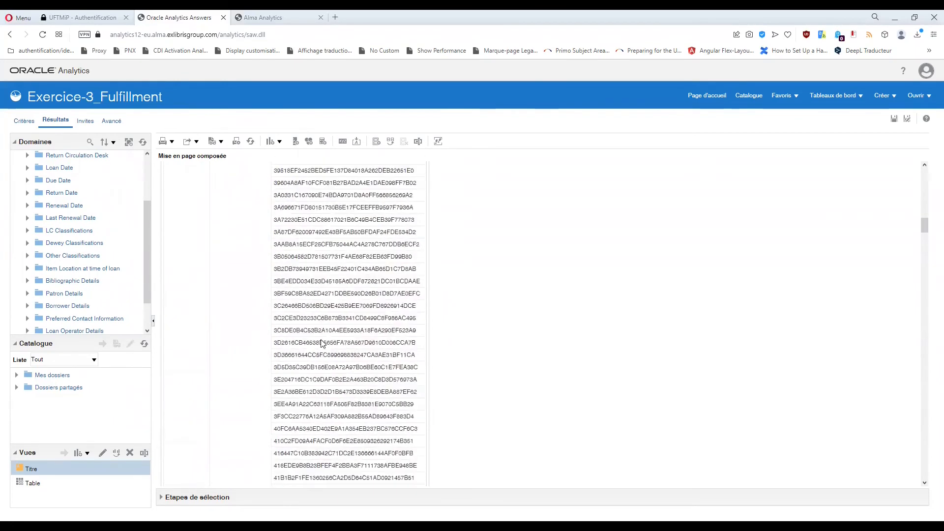
scroll(322, 343, "up", 10)
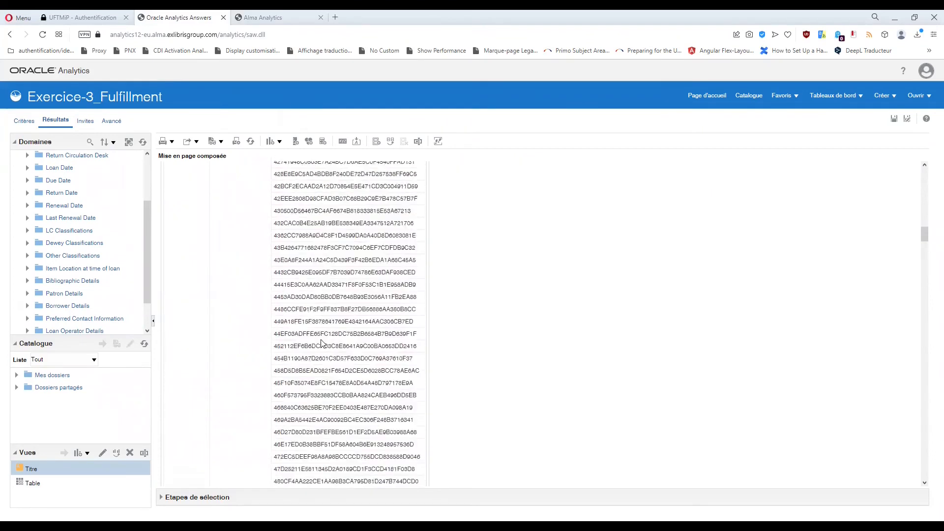
scroll(322, 343, "up", 10)
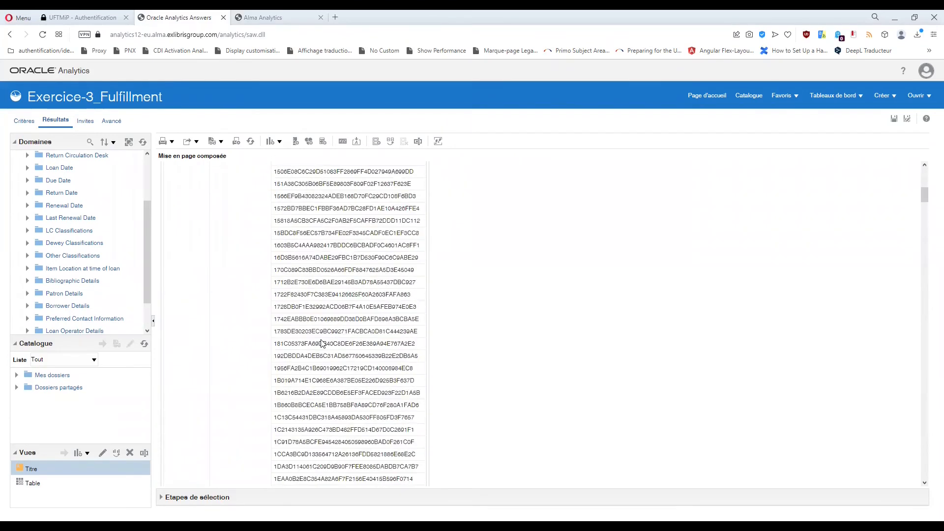
left_click(180, 270)
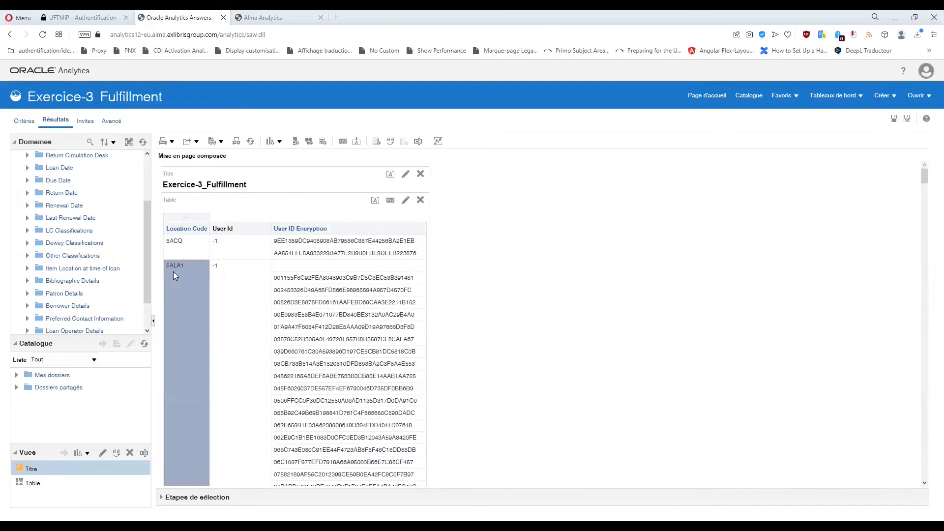
scroll(315, 317, "down", 5)
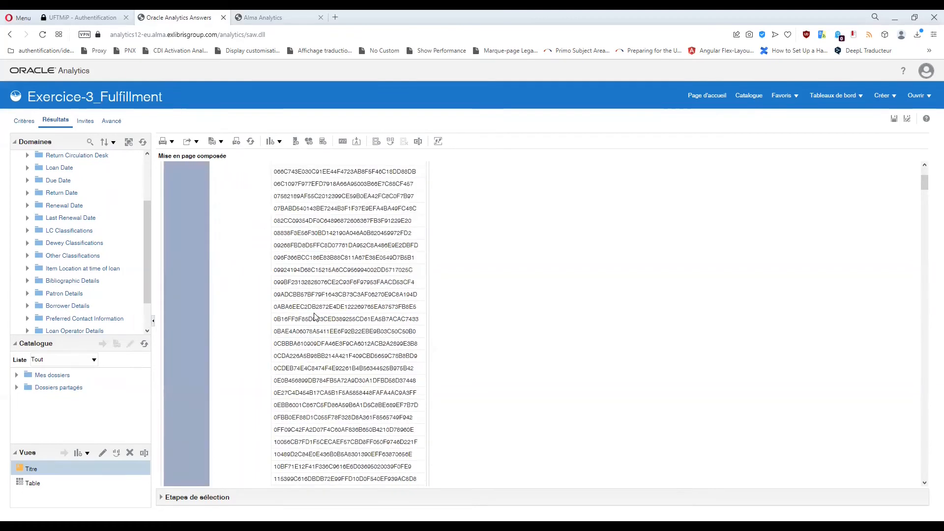
left_click(314, 339)
scroll(315, 338, "down", 10)
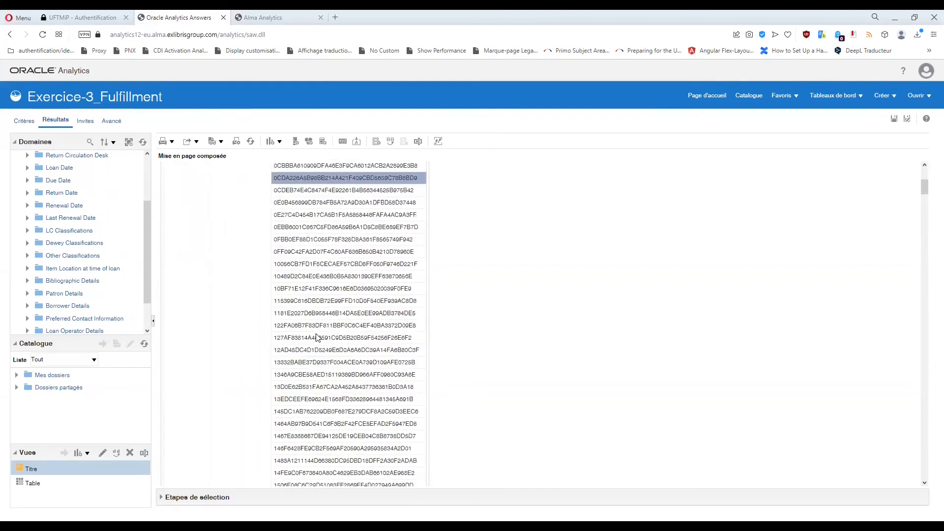
scroll(317, 339, "down", 10)
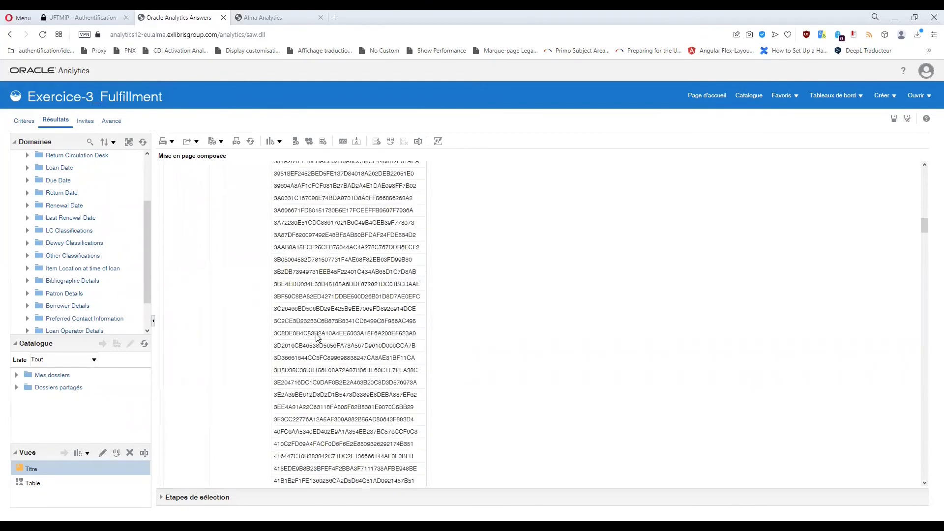
scroll(317, 338, "down", 2)
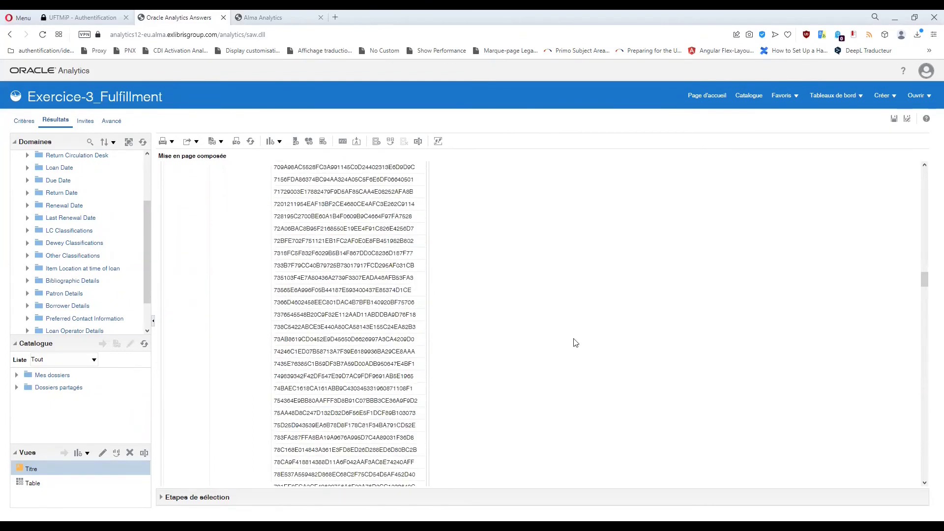
Compare the User Id and User ID Encryption columns in the rows where location code 5ALA1 ends and 5ALA2 begins
left_click_drag(927, 278, 926, 418)
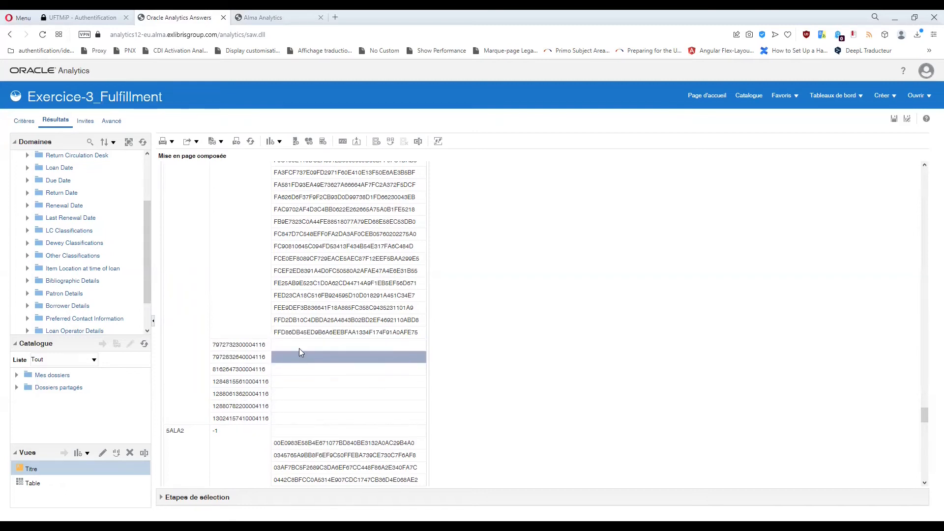
scroll(315, 344, "up", 2)
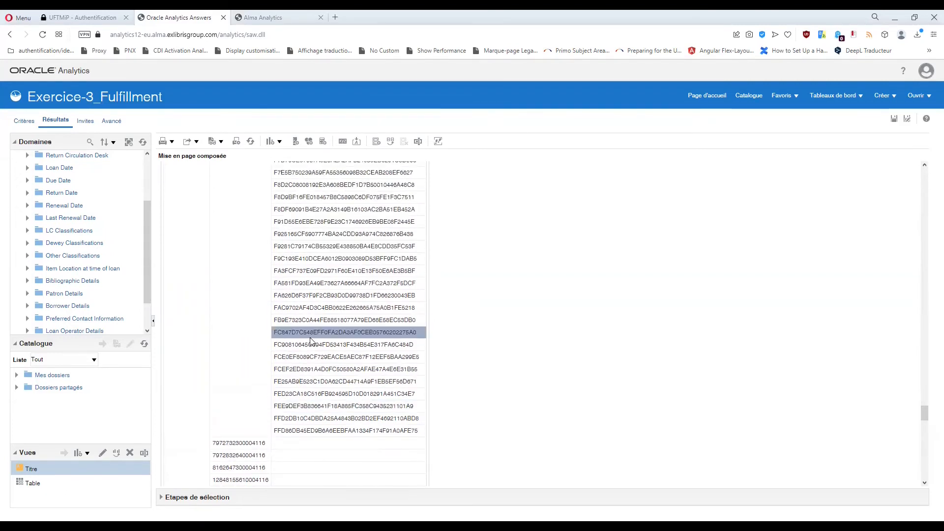
scroll(245, 342, "up", 5)
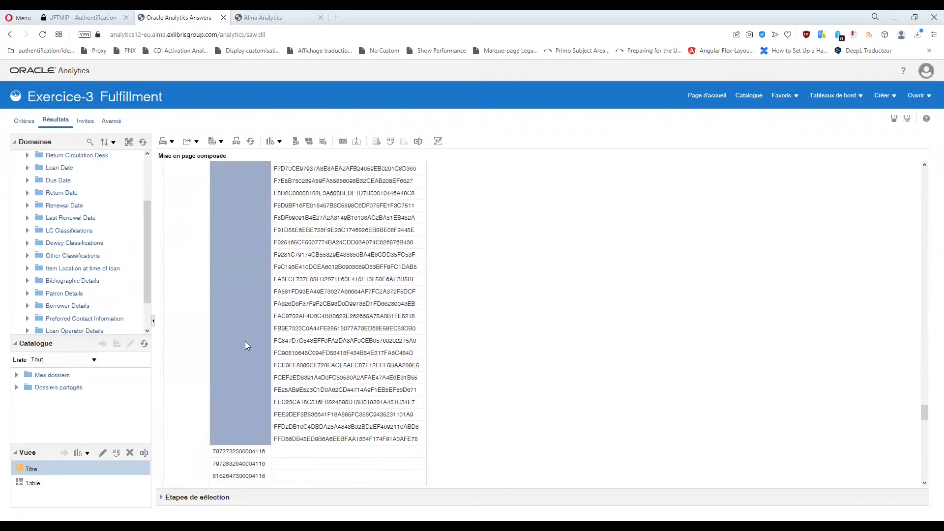
scroll(245, 341, "down", 2)
scroll(331, 396, "down", 3)
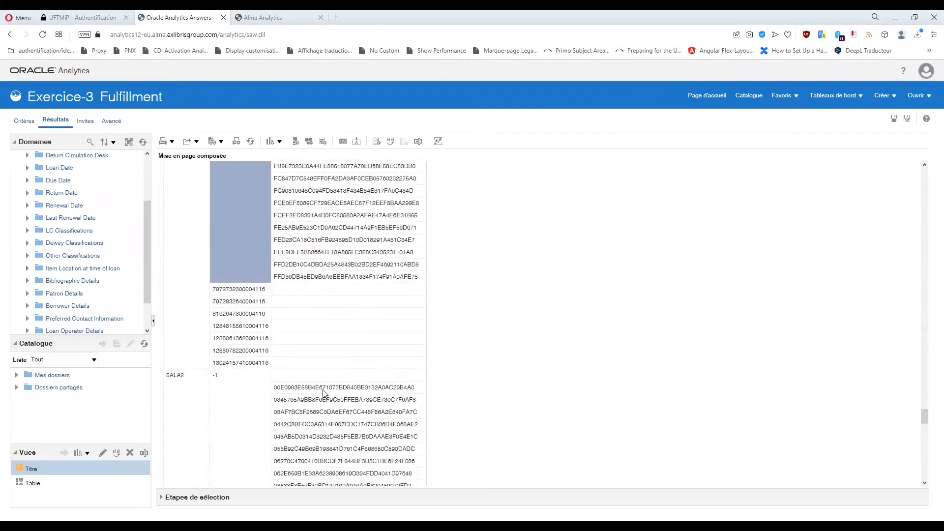
scroll(289, 375, "up", 2)
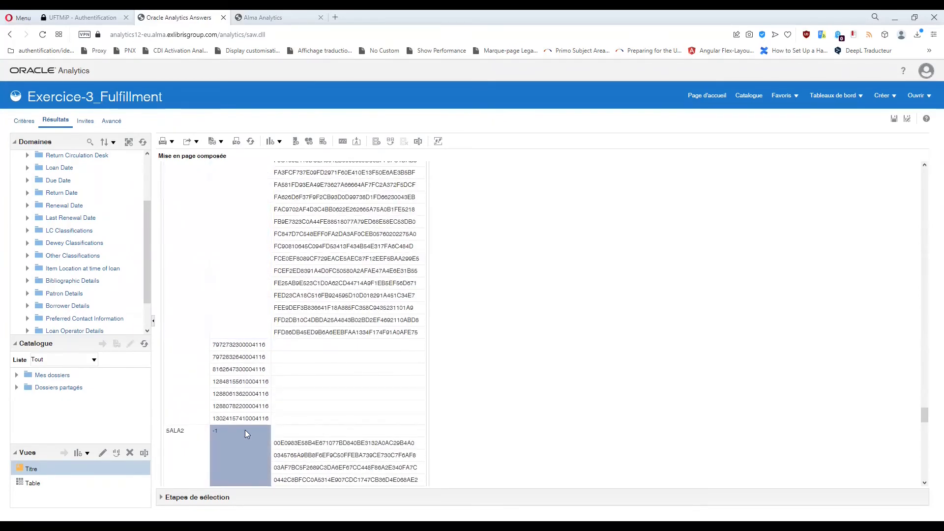
scroll(322, 400, "up", 8)
left_click_drag(923, 402, 922, 156)
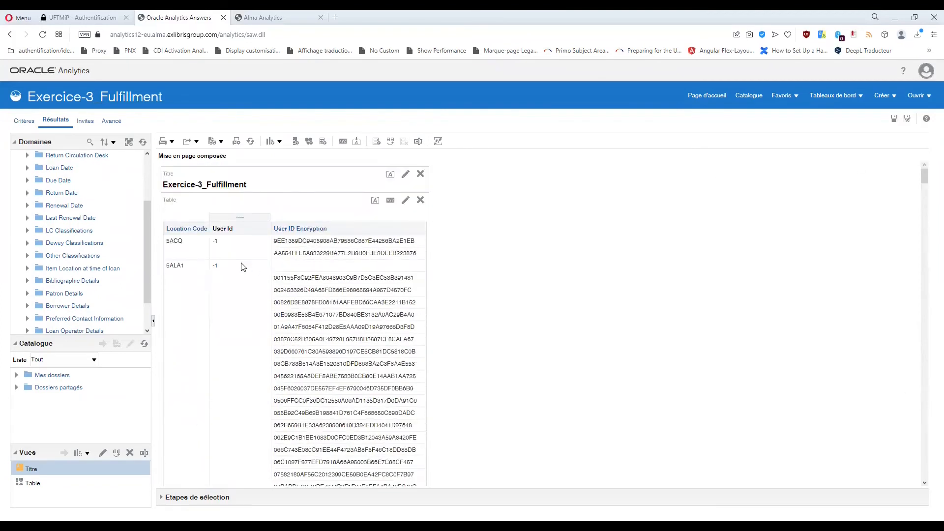
Review the whole 5ALA1 listing again, from the encrypted IDs under User Id -1 down to its individual User Id rows
scroll(244, 291, "down", 5)
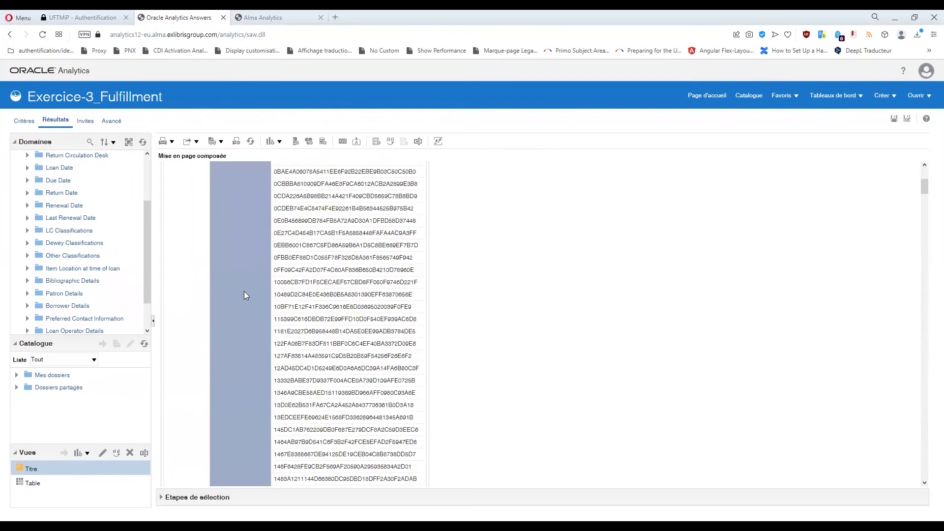
scroll(236, 275, "up", 8)
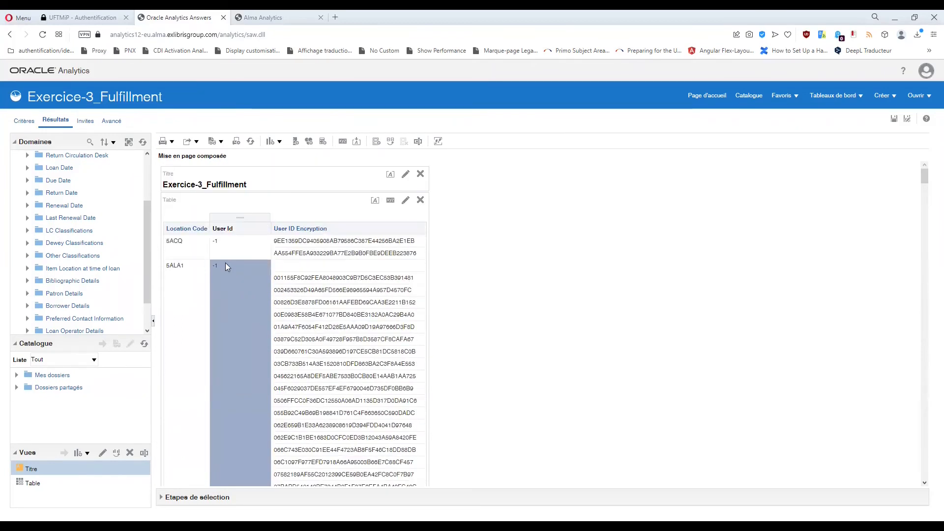
scroll(338, 314, "down", 1)
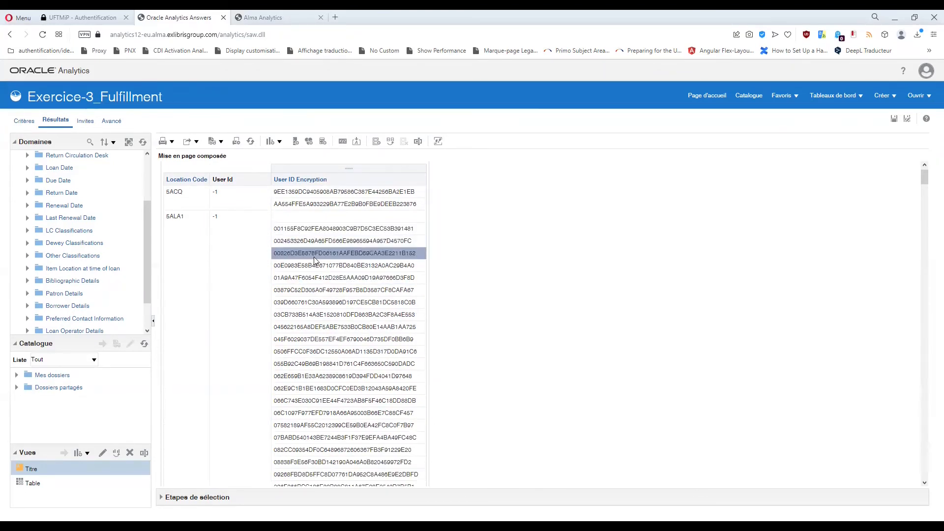
scroll(314, 364, "down", 5)
scroll(314, 364, "down", 15)
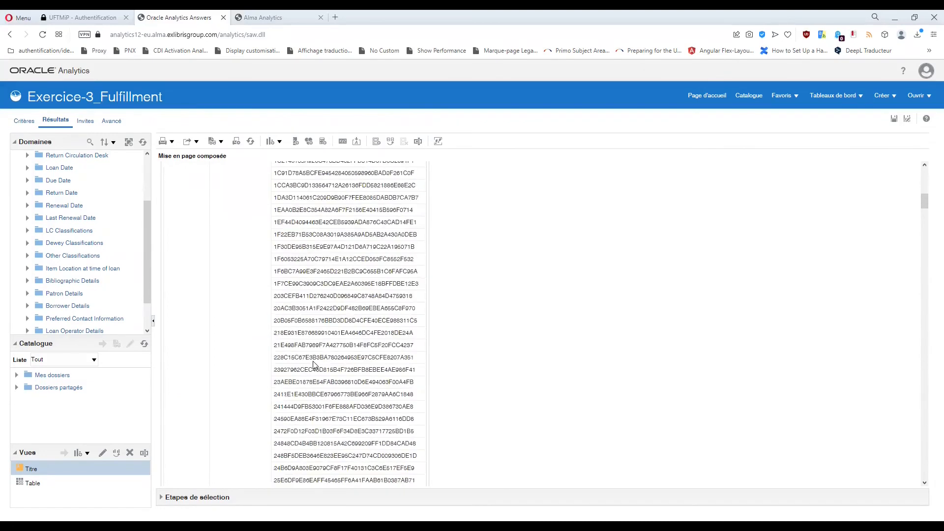
scroll(313, 364, "down", 15)
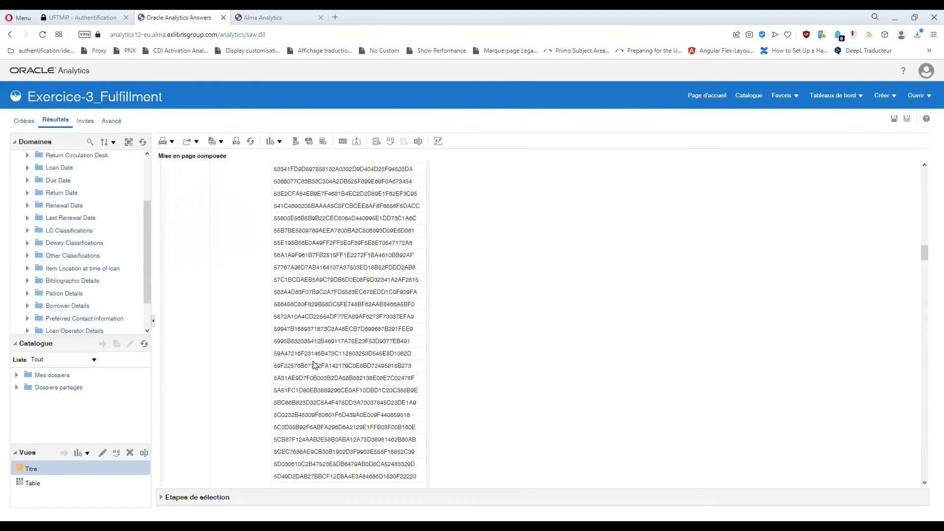
scroll(314, 365, "down", 15)
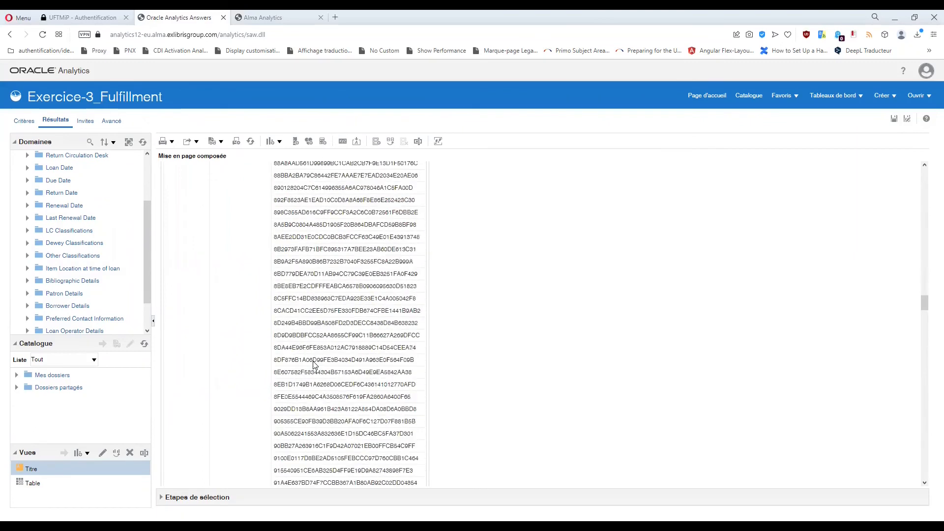
scroll(314, 364, "down", 15)
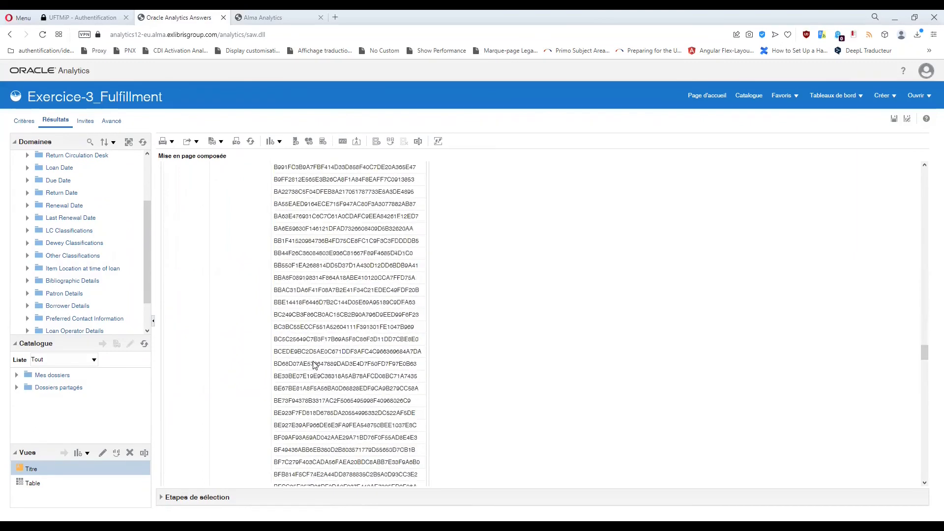
scroll(313, 365, "down", 15)
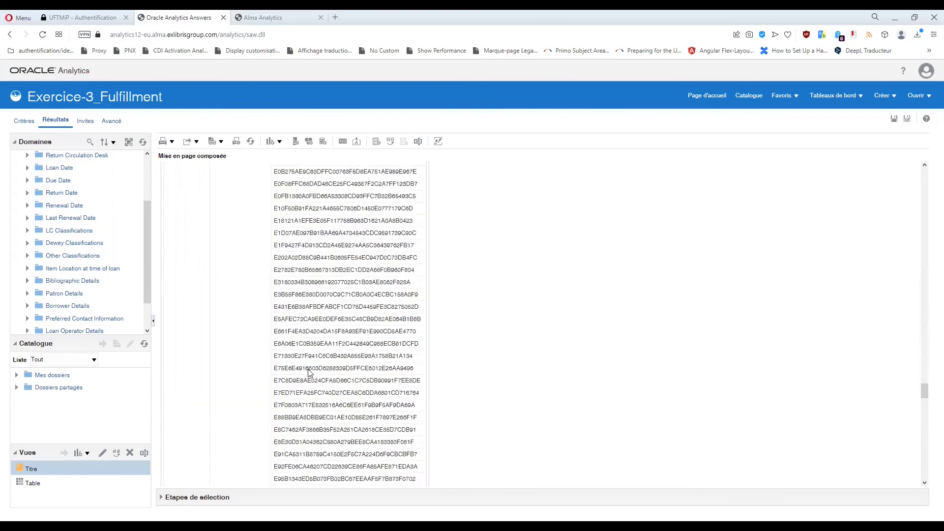
scroll(308, 372, "down", 15)
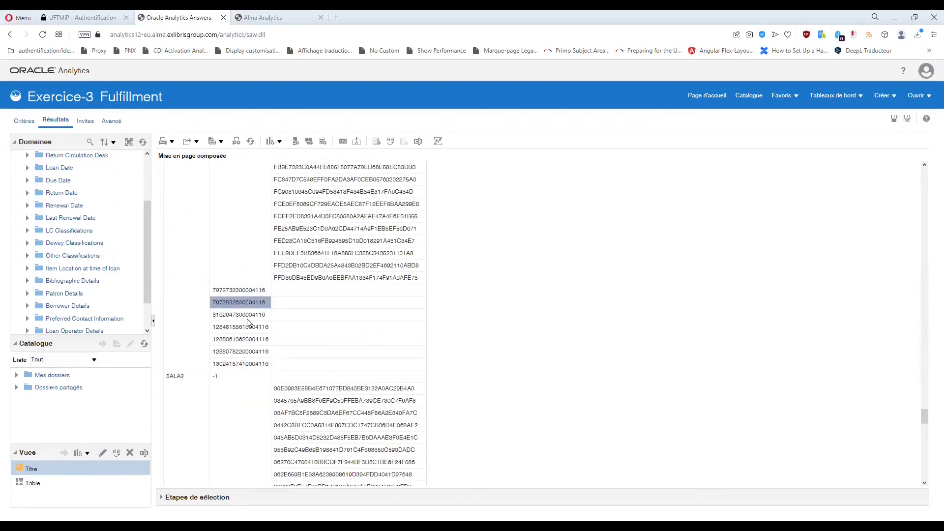
In the analysis criteria, apply the CountDistinct function to the User Id column's formula, giving COUNT(DISTINCT "Borrower Details"."User Id")
left_click(26, 122)
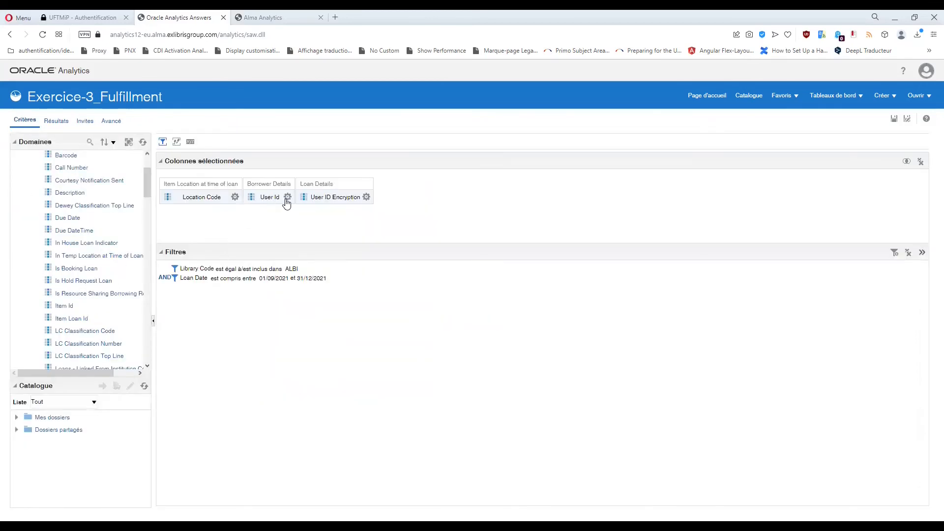
left_click(287, 197)
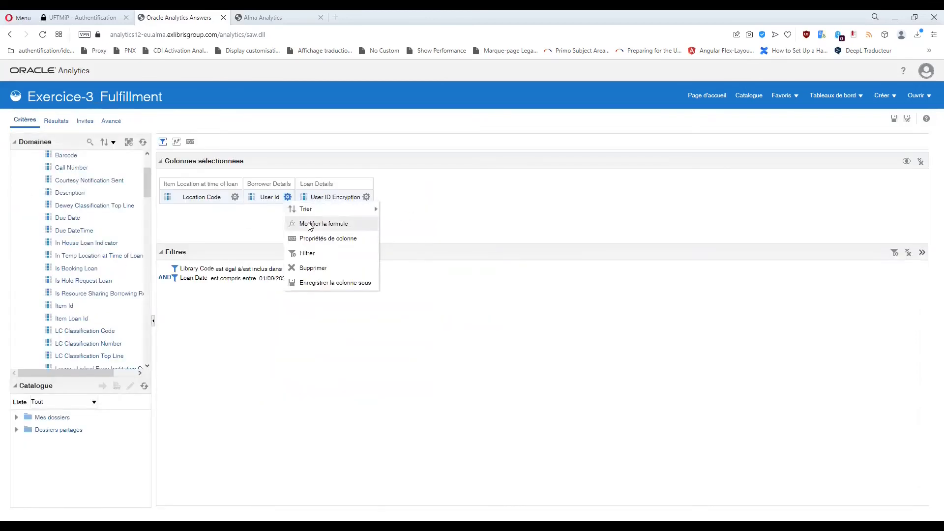
left_click(310, 224)
left_click(388, 351)
left_click(396, 269)
scroll(447, 302, "down", 3)
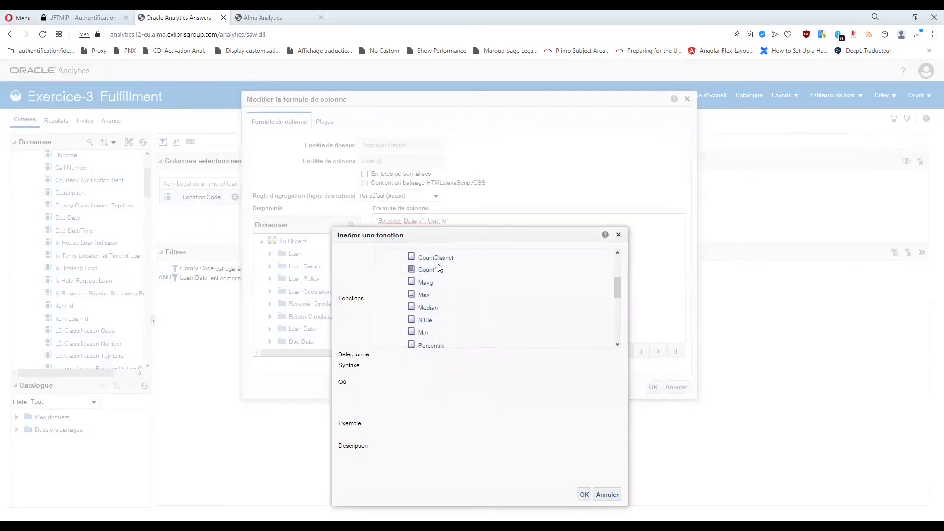
left_click(436, 258)
left_click(583, 494)
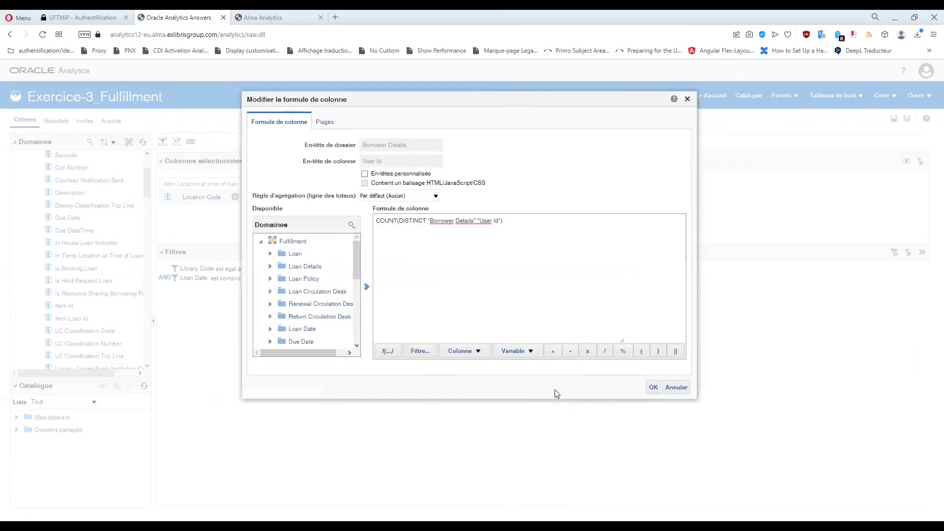
left_click(653, 388)
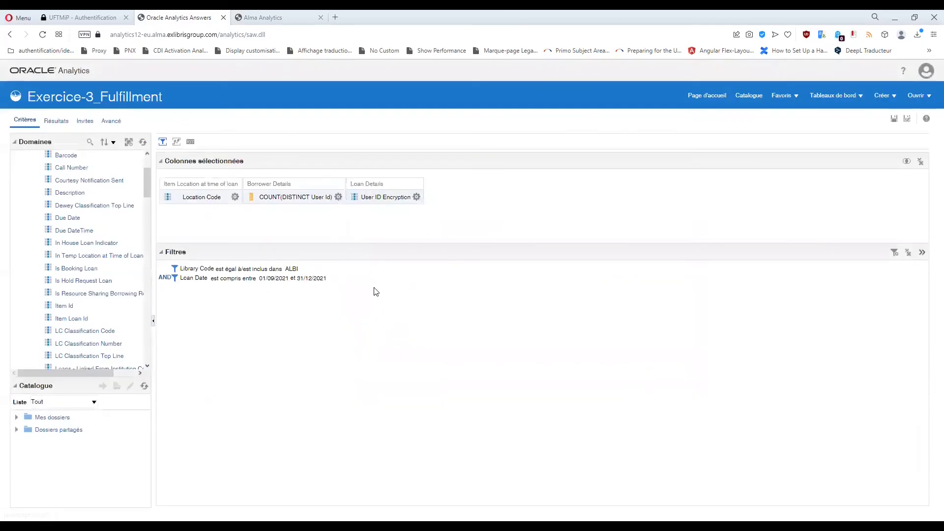
Apply the CountDistinct function to the User ID Encryption column's formula, giving COUNT(DISTINCT "Loan Details"."User ID Encryption")
left_click(415, 198)
left_click(297, 208)
left_click(417, 197)
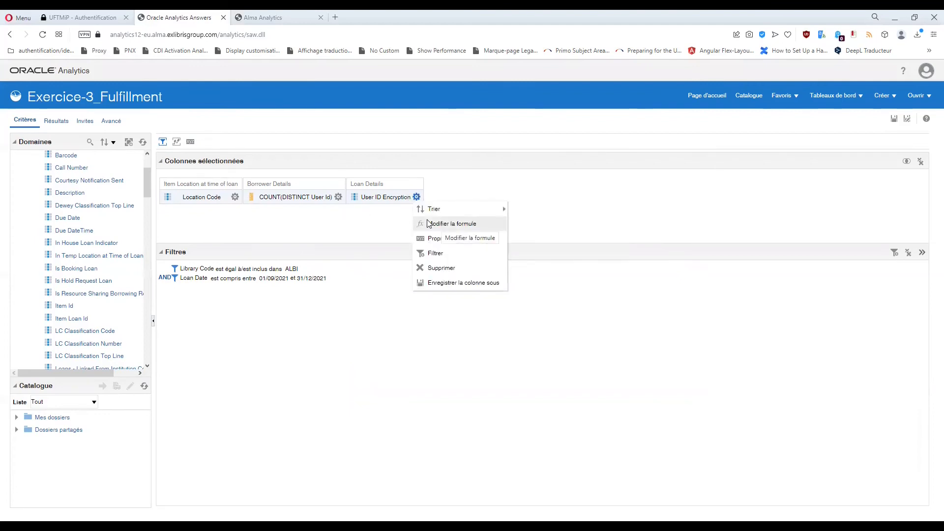
left_click(429, 224)
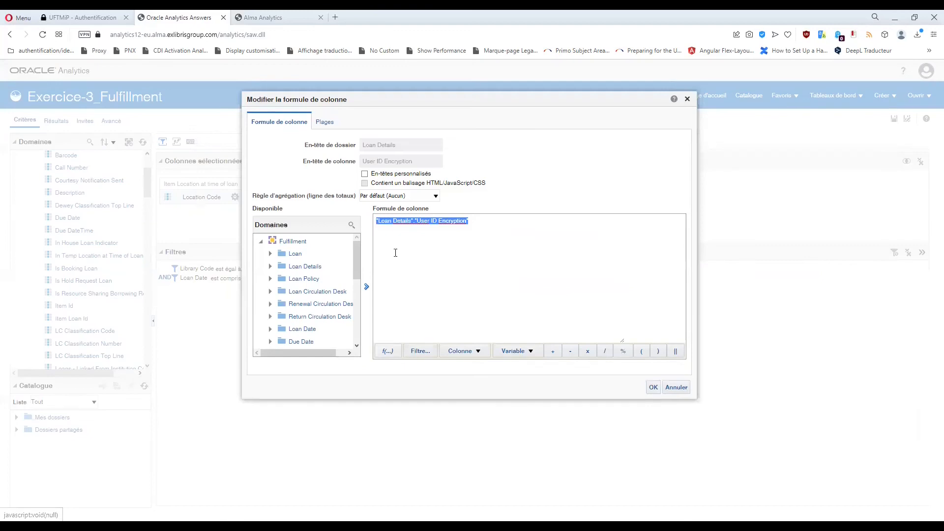
left_click(388, 352)
left_click(443, 311)
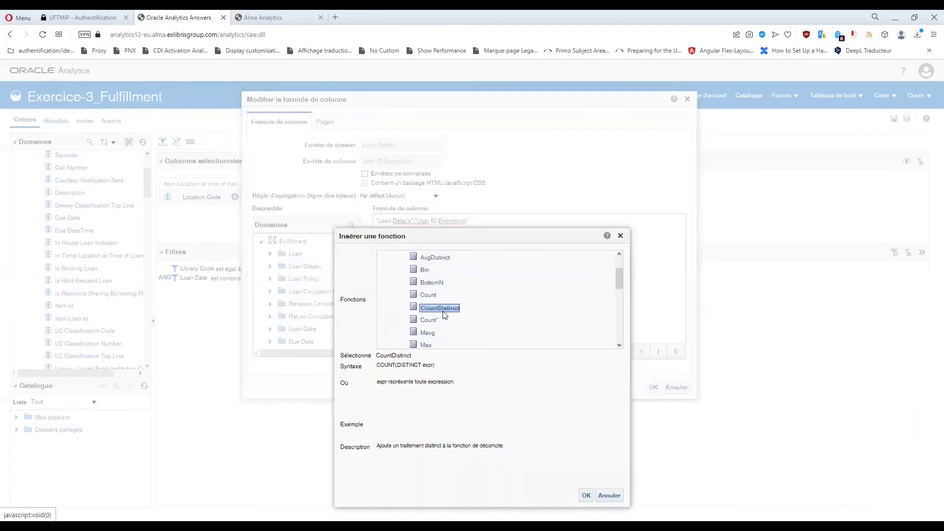
left_click(584, 494)
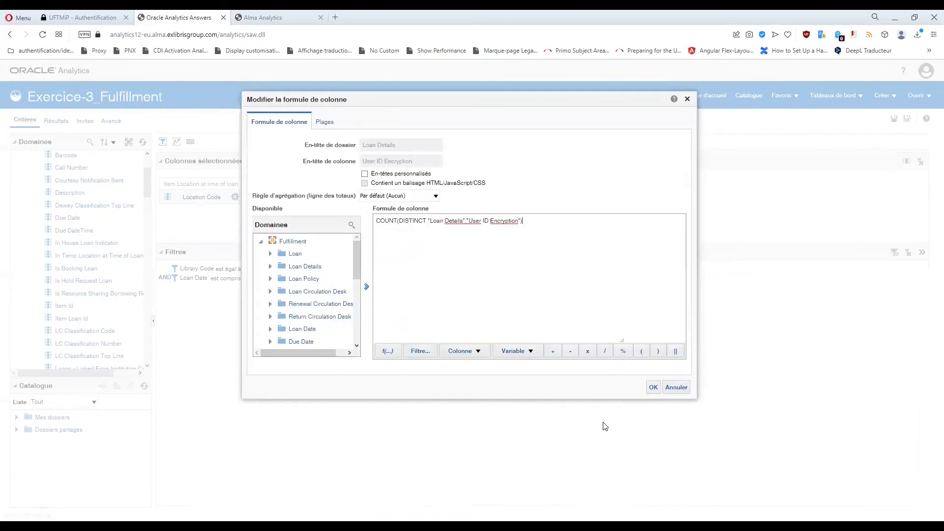
left_click(652, 388)
Compare the distinct User Id and distinct User ID Encryption counts for location code 5ALA1 in the results, checking the criteria behind them
left_click(55, 121)
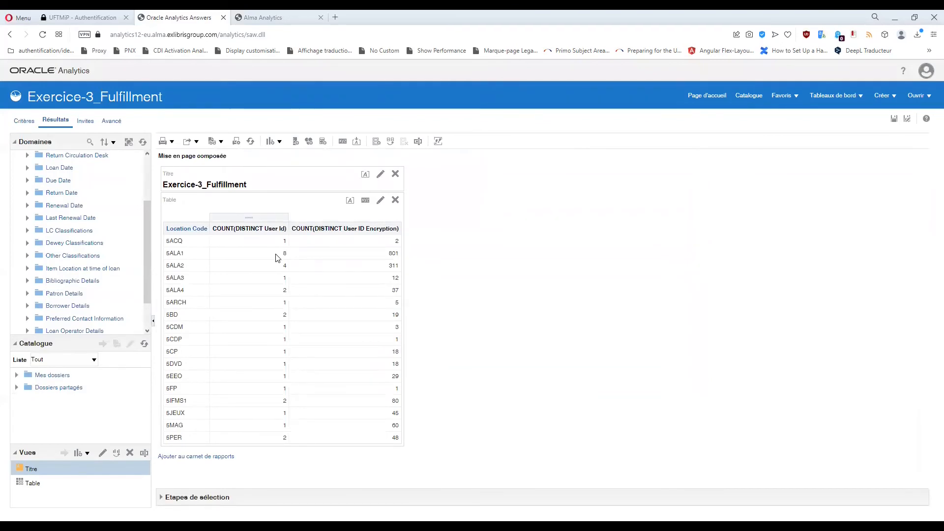
left_click(277, 256)
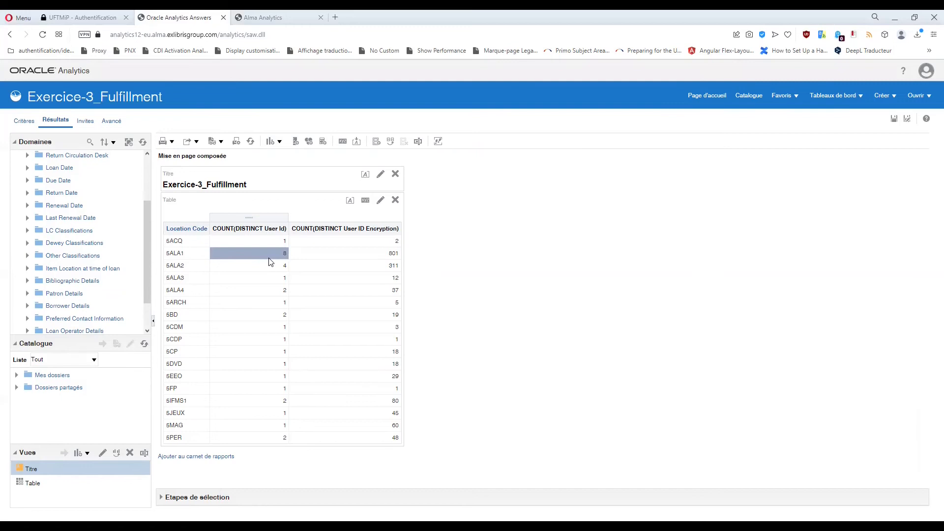
left_click(341, 254)
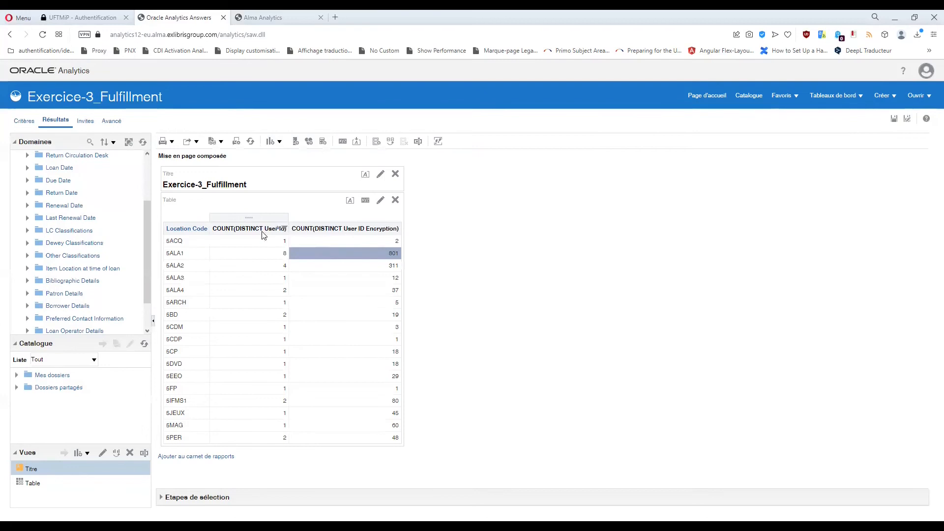
left_click(261, 254)
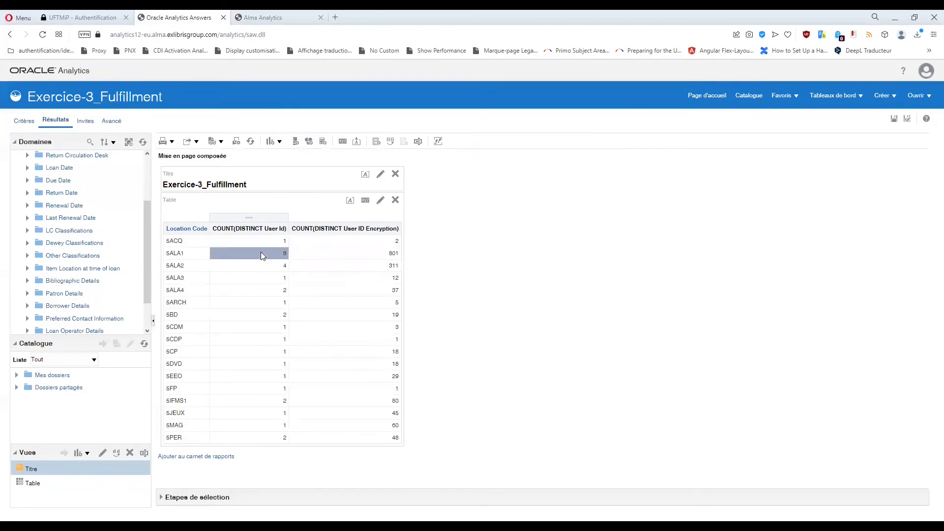
left_click(358, 255)
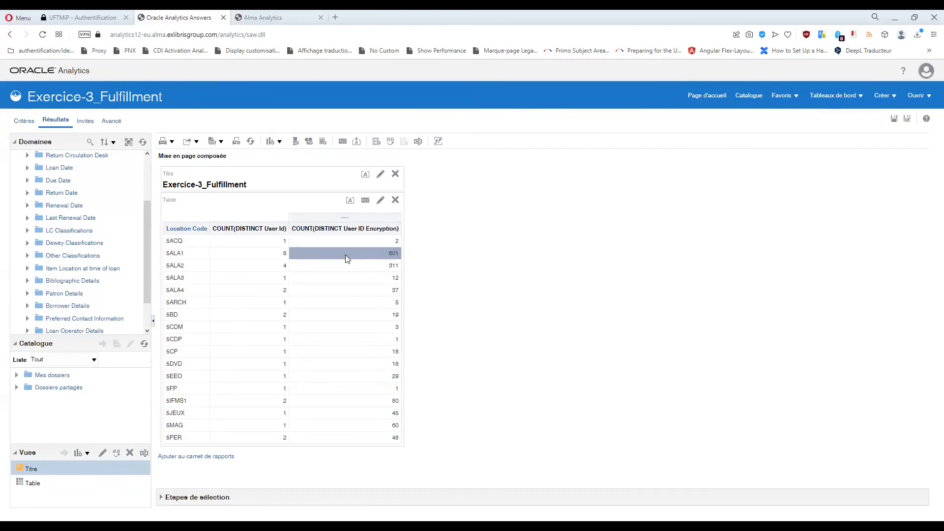
left_click(258, 254)
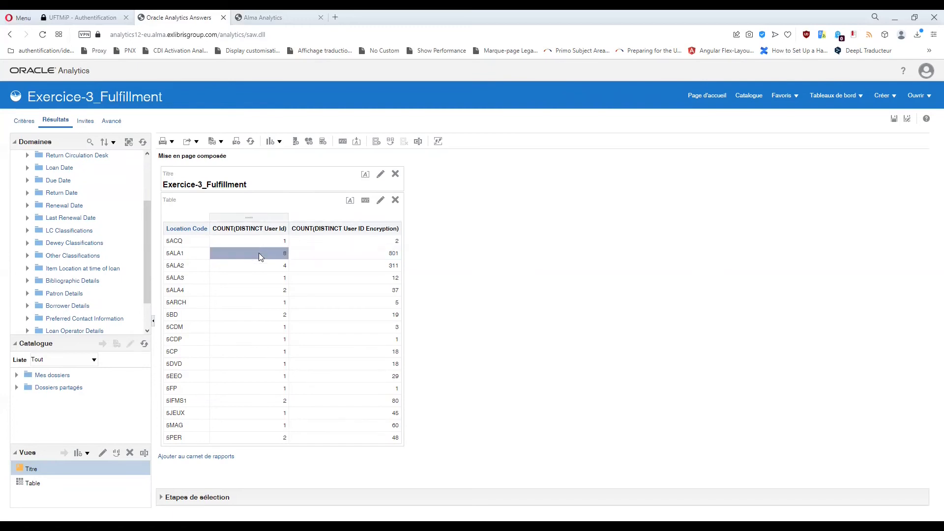
left_click(327, 256)
left_click(267, 255)
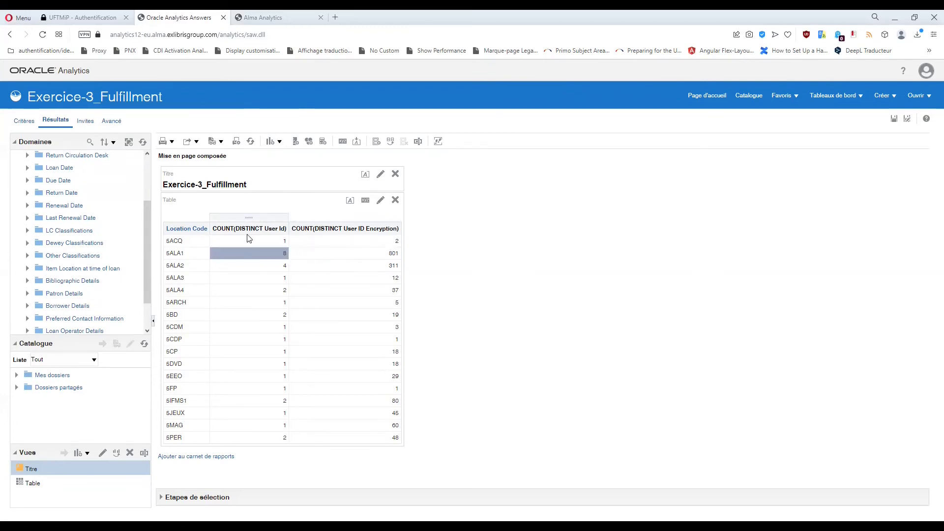
left_click(23, 122)
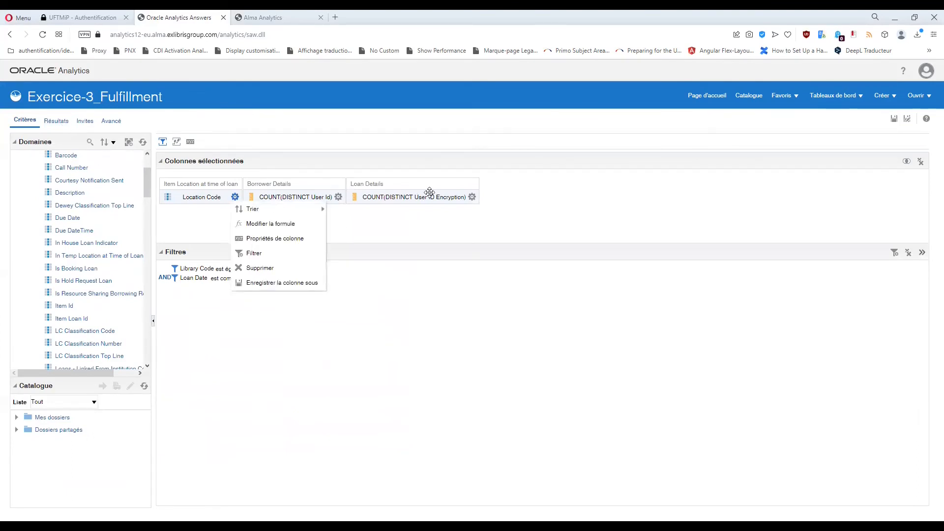
left_click(53, 124)
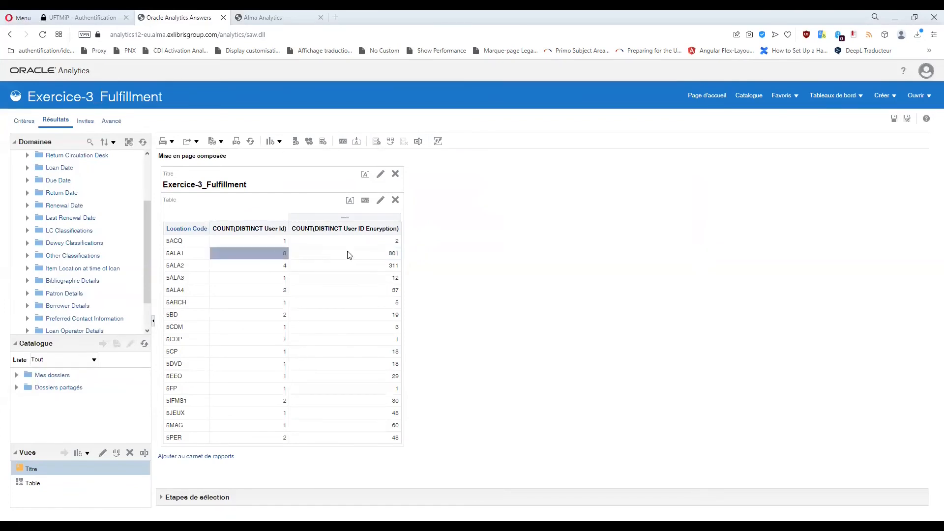
Add a second User ID Encryption column from Loan Details to the analysis criteria
left_click(24, 120)
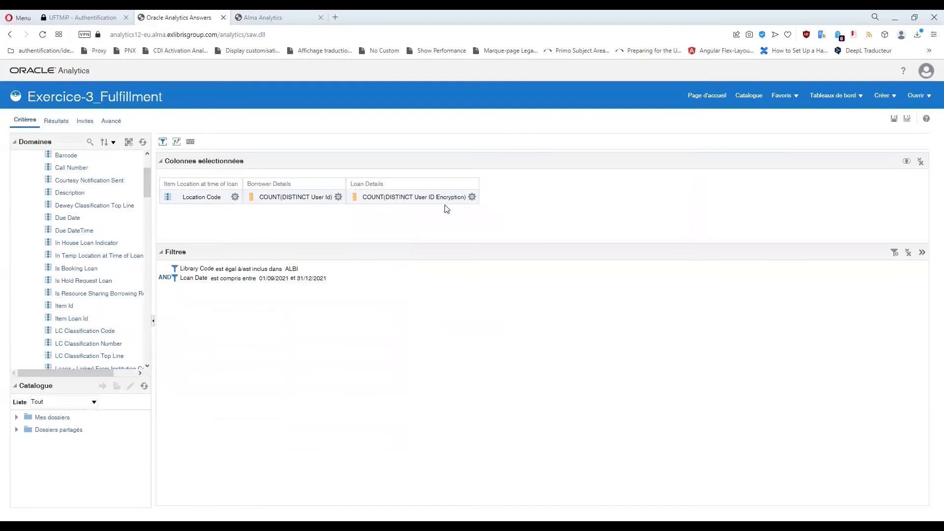
left_click(472, 197)
scroll(69, 241, "down", 4)
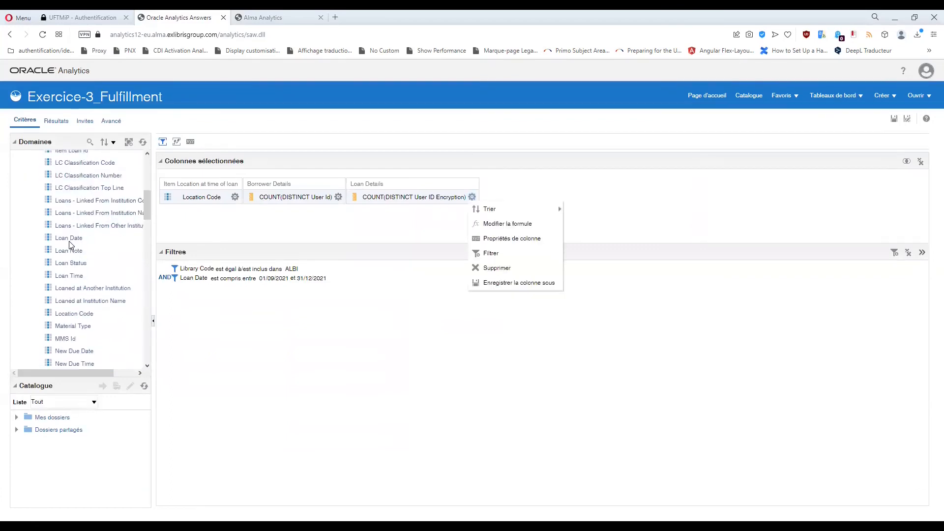
scroll(62, 247, "up", 2)
scroll(71, 244, "down", 5)
scroll(71, 244, "down", 2)
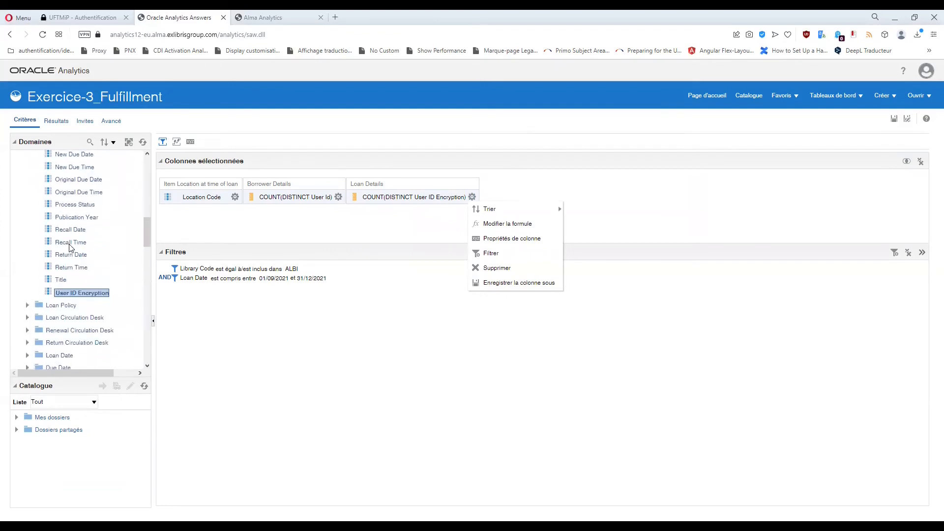
double_click(84, 292)
Copy the formula COUNT(DISTINCT "Loan Details"."User ID Encryption") from the existing count column into the plain User ID Encryption column
left_click(549, 197)
left_click(472, 196)
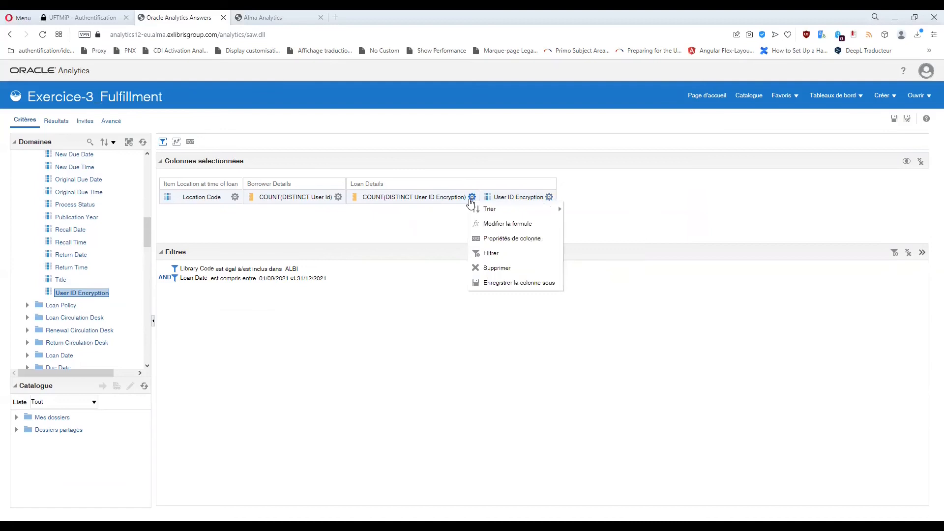
left_click(497, 223)
right_click(403, 218)
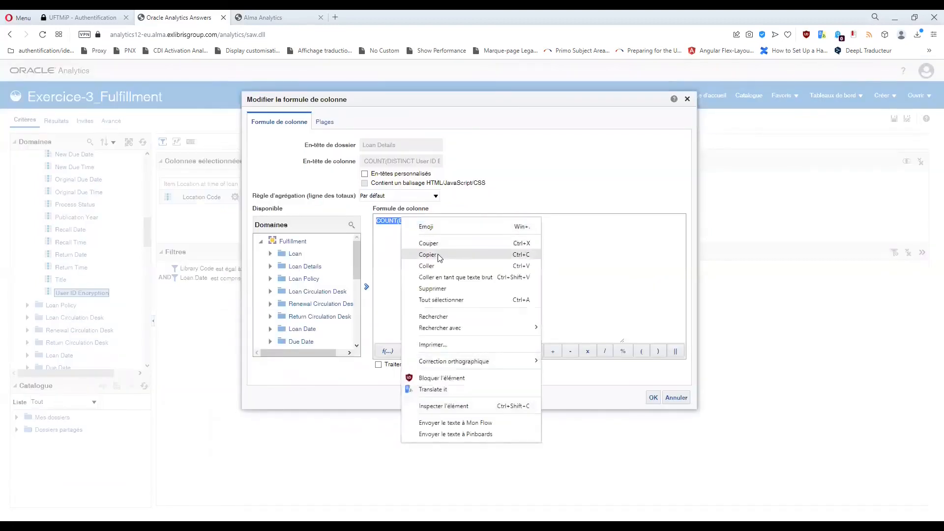
left_click(428, 252)
left_click(687, 100)
left_click(551, 196)
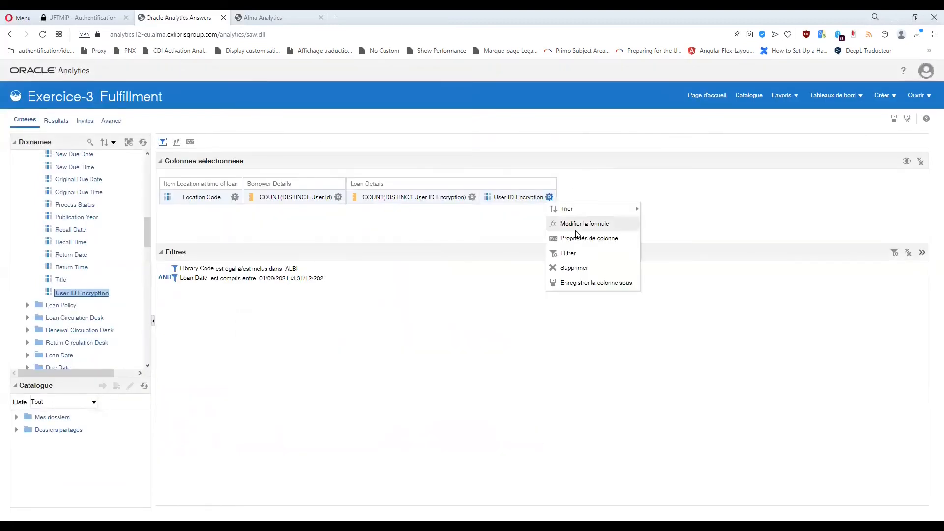
left_click(572, 236)
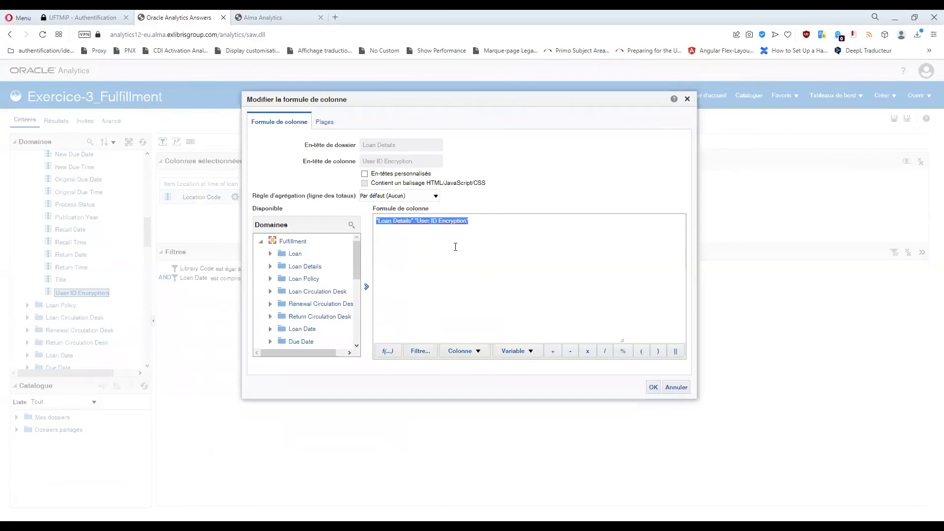
type("COUNT(DISTINCT \"Loan Details\".\"User ID Encryption\")")
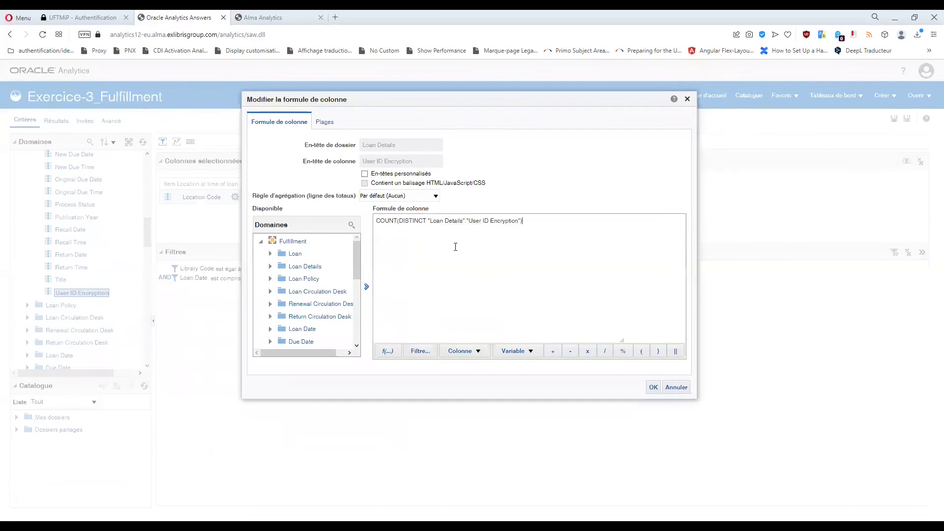
left_click(668, 387)
Extend the last column's formula with + and a copy of the User Id column's formula, COUNT(DISTINCT "Borrower Details"."User Id")
left_click(339, 198)
left_click(364, 224)
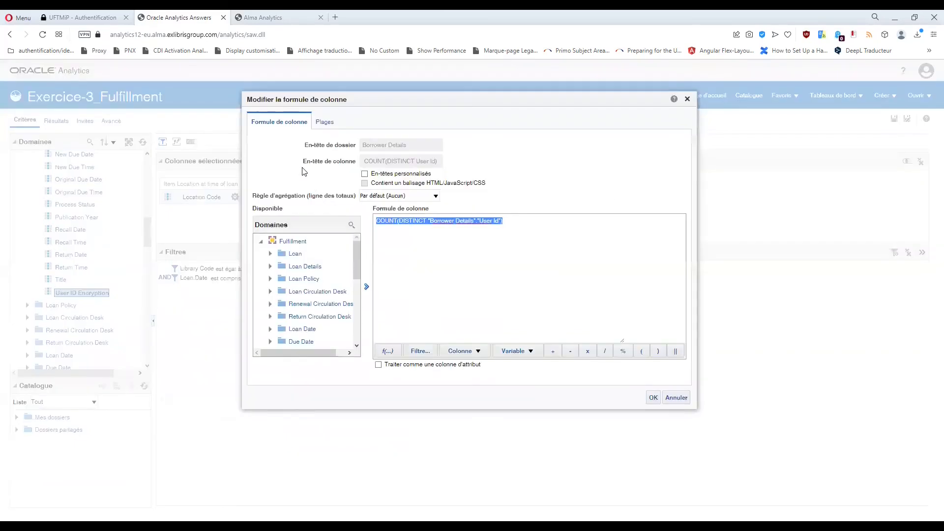
right_click(412, 220)
left_click(444, 256)
left_click(688, 98)
left_click(607, 198)
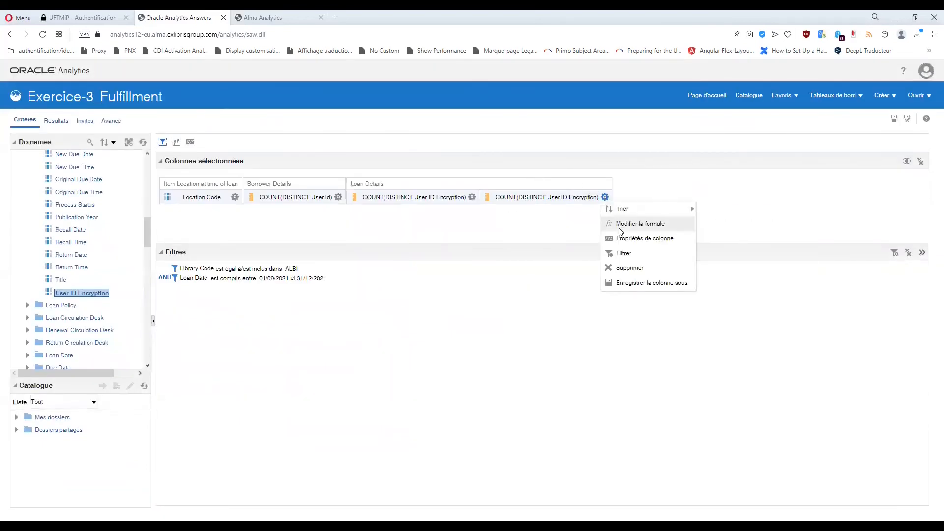
left_click(637, 221)
left_click(536, 221)
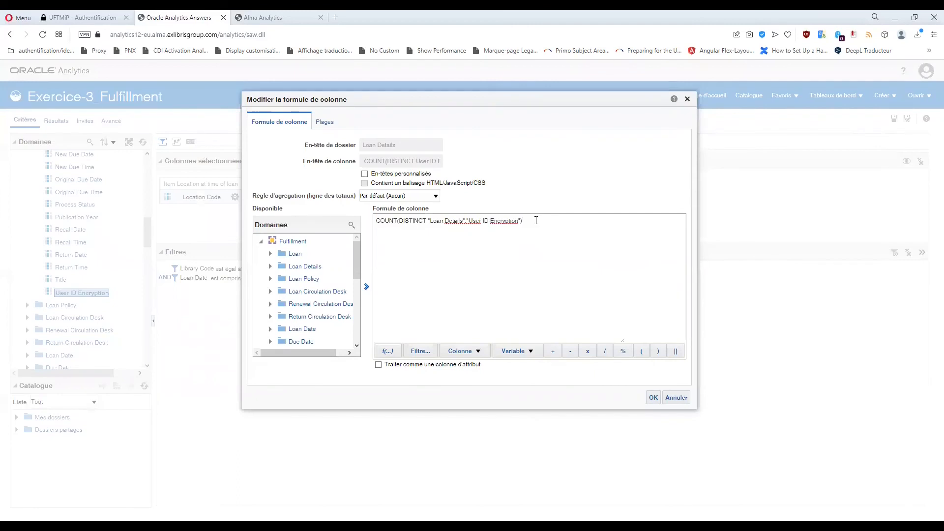
type("COUNT(DISTINCT \"Borrower Details\".\"User Id\")")
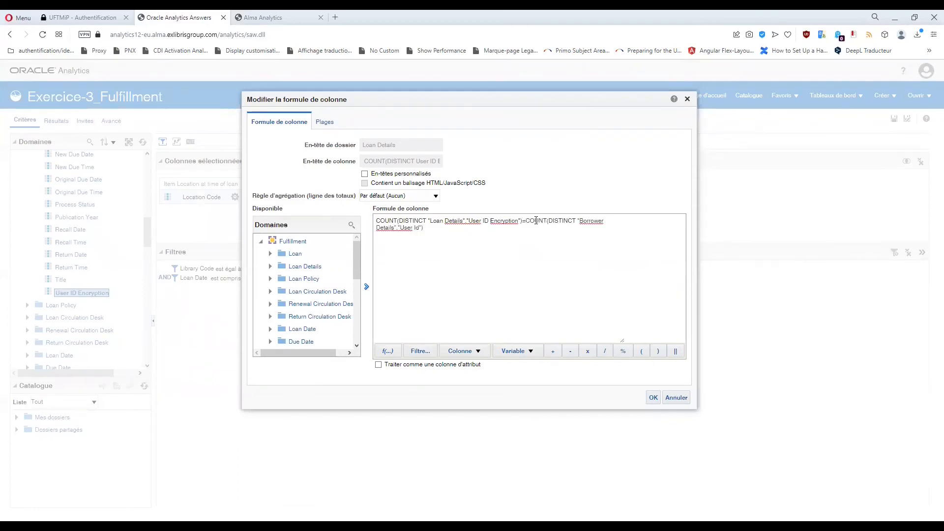
key("BackSpace")
type("+")
left_click(653, 399)
Examine the results table, comparing both distinct counts with their summed column for location codes 5ALA1 and 5ALA2
left_click(56, 122)
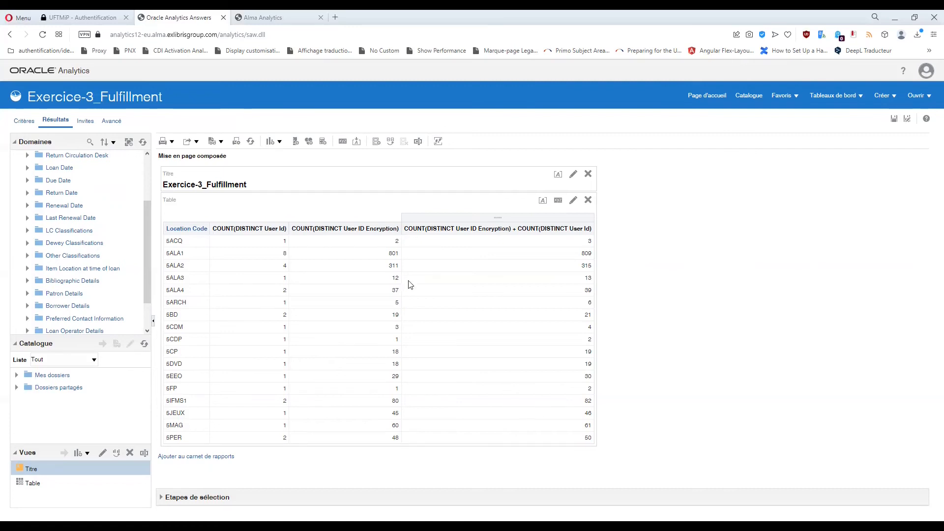
left_click(254, 253)
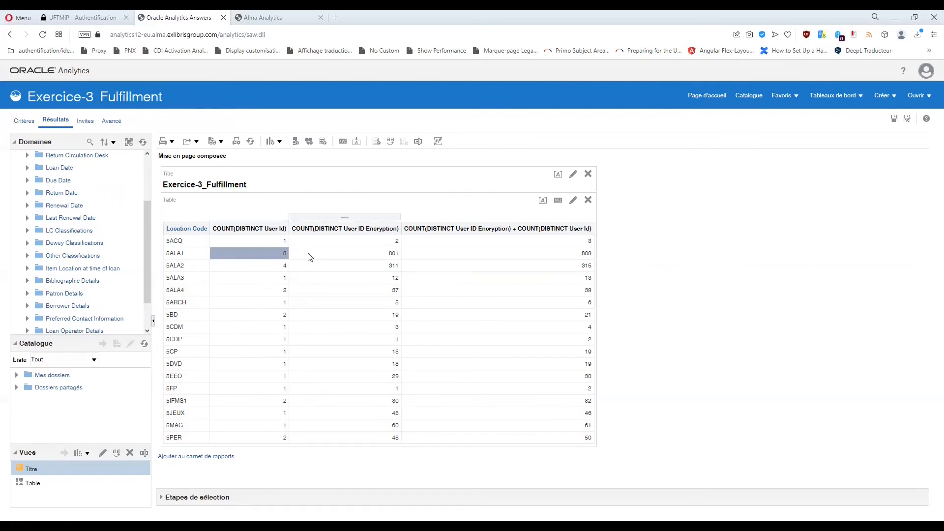
left_click(183, 256)
left_click(233, 252)
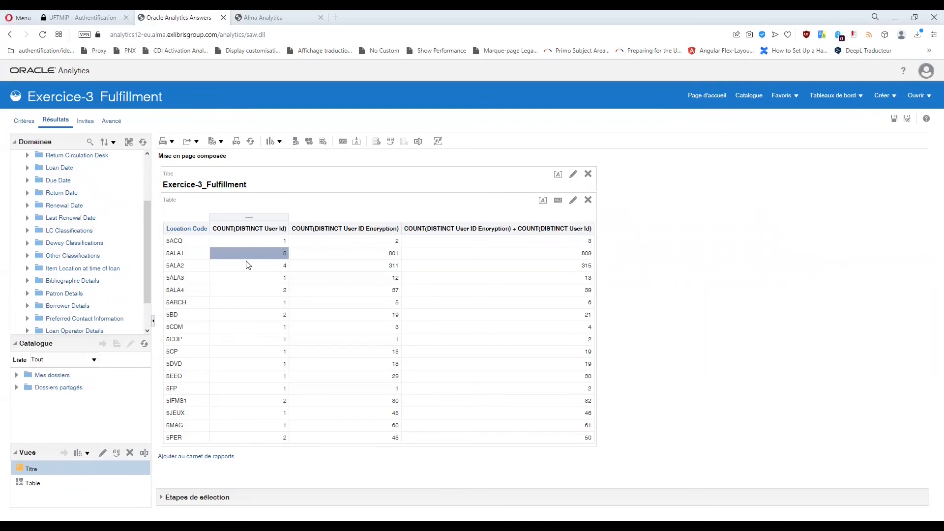
left_click(311, 255)
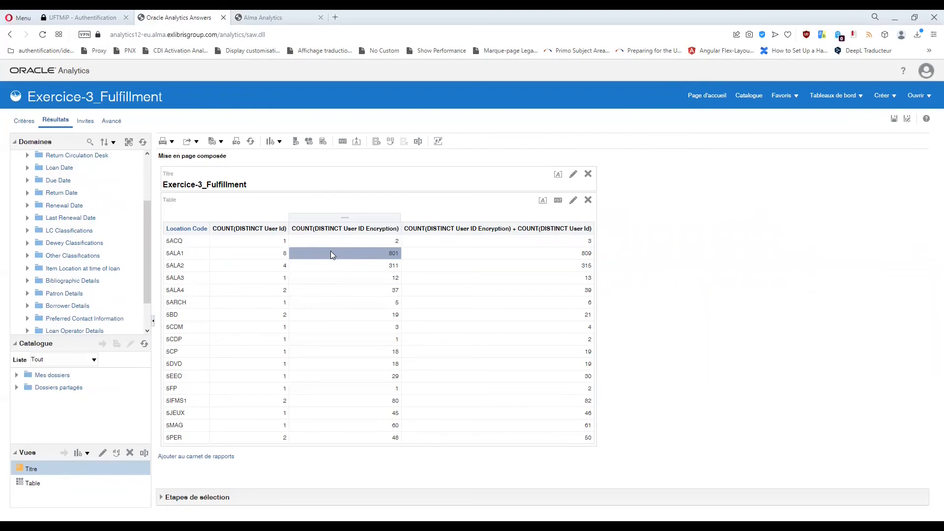
left_click(266, 252)
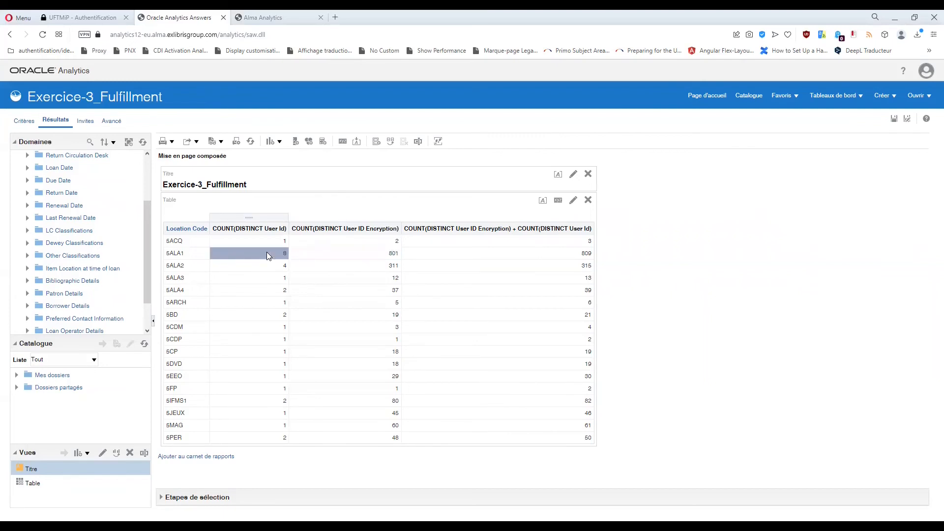
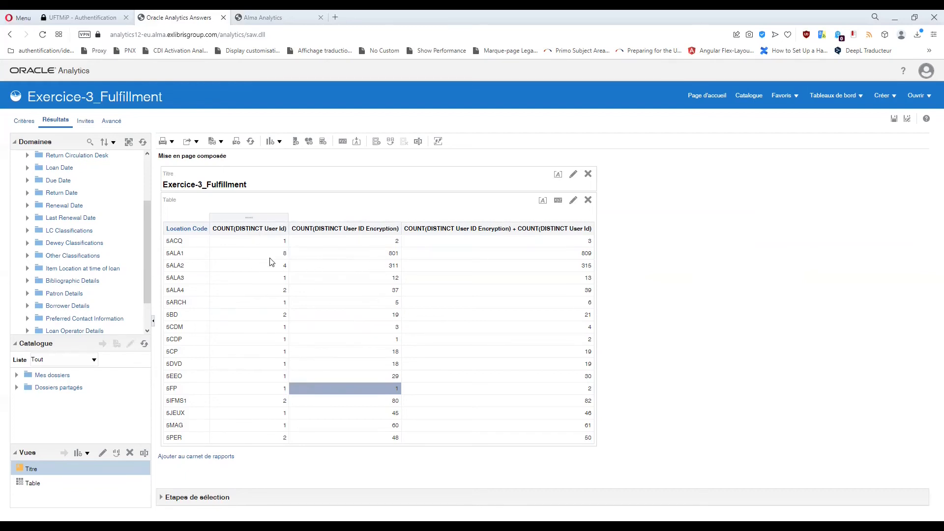
left_click(255, 252)
left_click(363, 256)
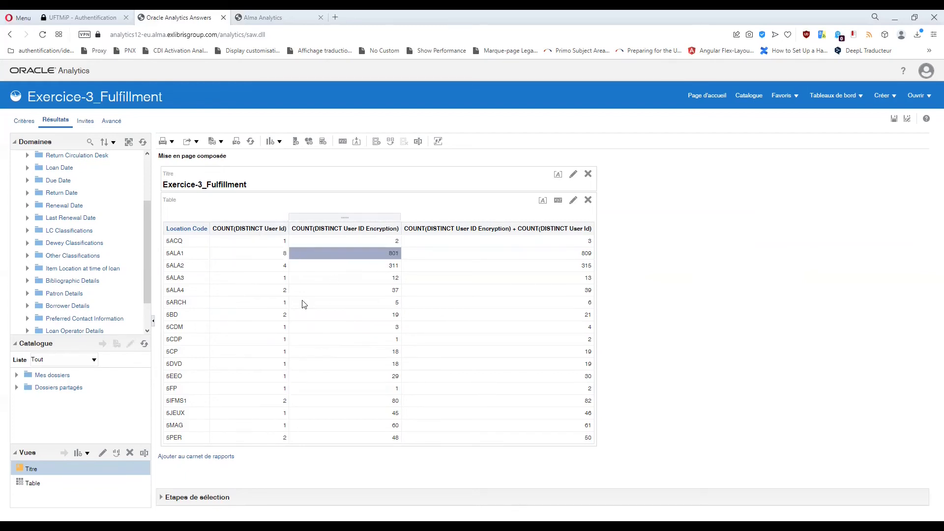
left_click(270, 266)
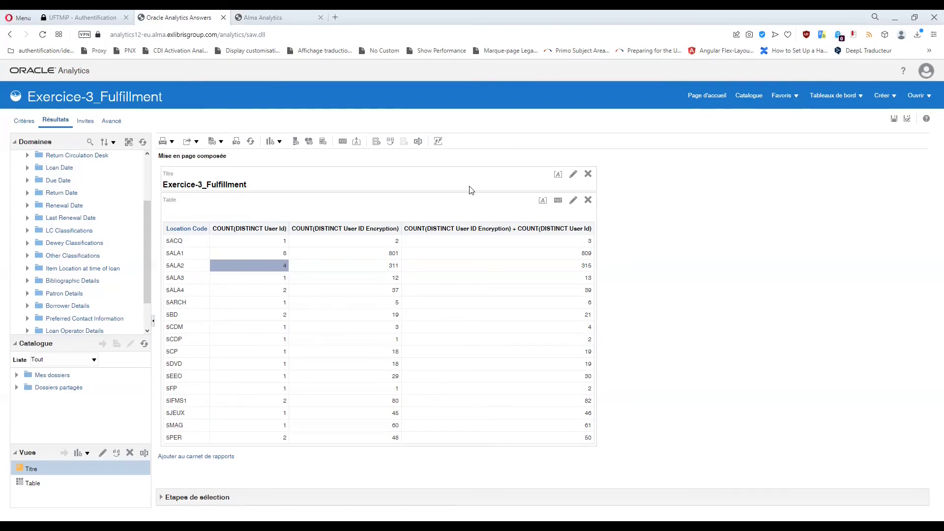
Save the Exercice-3_Fulfillment analysis and return to its criteria
left_click(894, 121)
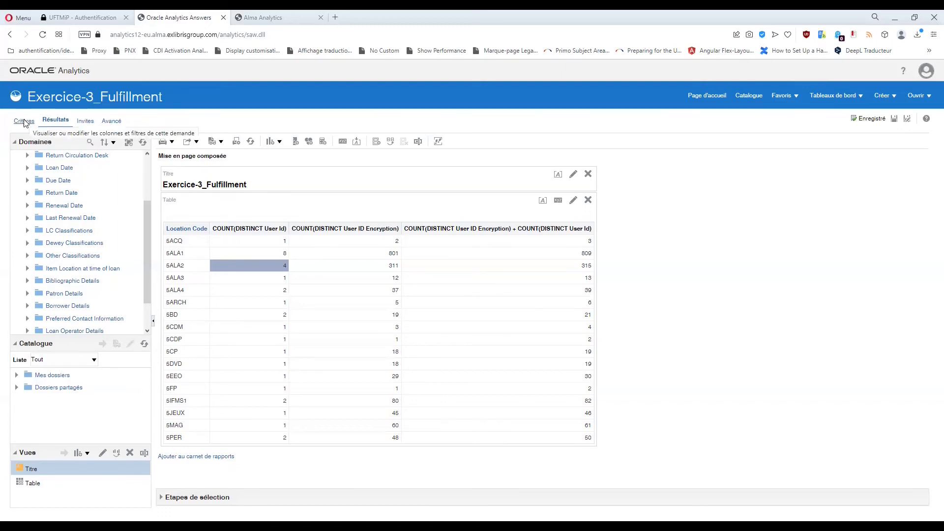
left_click(24, 123)
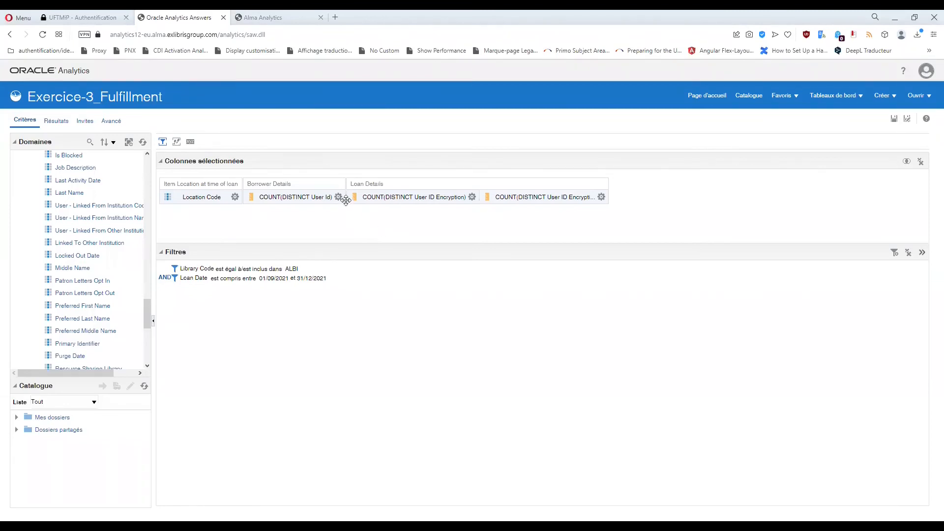
Delete the separate User Id and User ID Encryption count columns, keeping only their summed count, and check the results before returning to the criteria
left_click(339, 197)
left_click(359, 267)
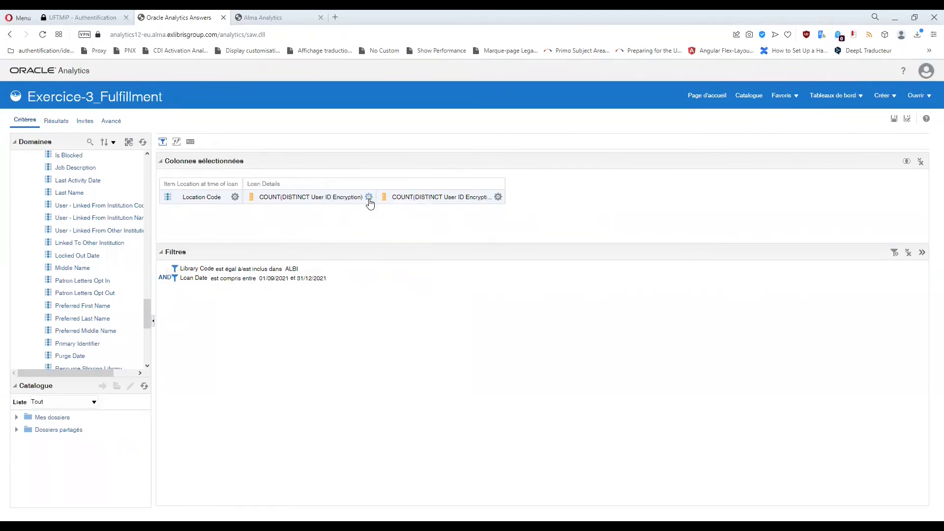
left_click(369, 197)
left_click(380, 268)
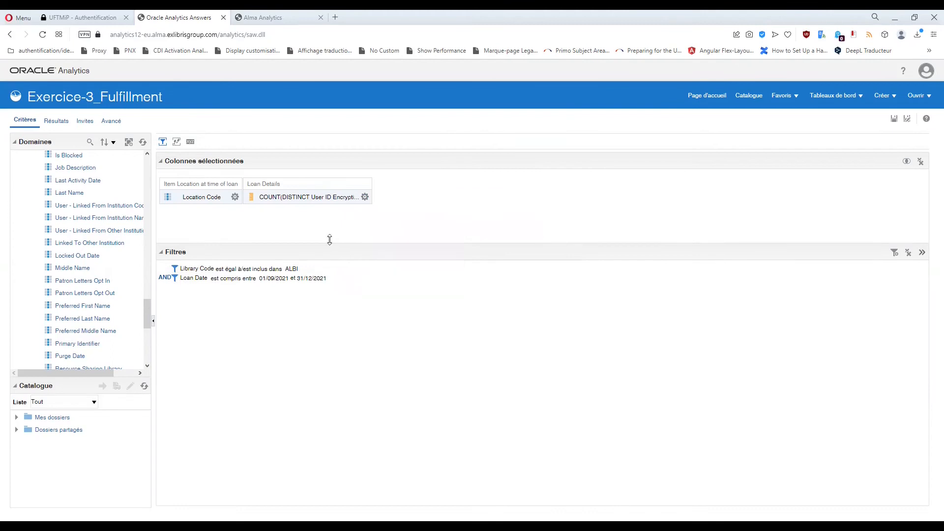
left_click(52, 122)
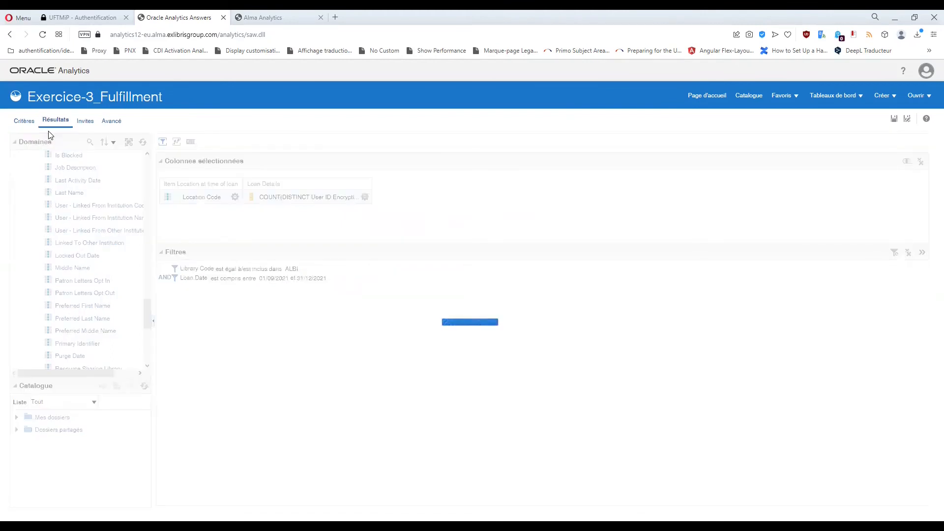
left_click(23, 121)
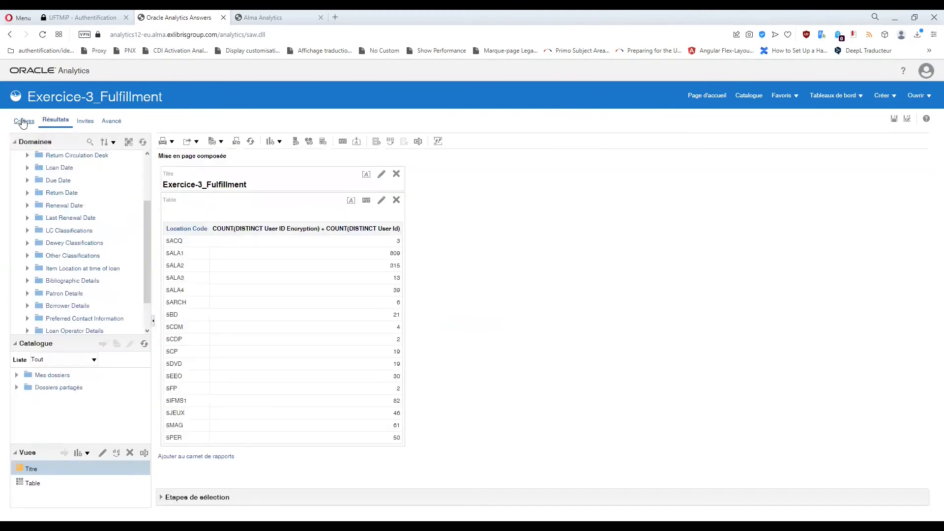
Examine the Statistical Category 1 to 5 fields of Borrower Details in the subject area
scroll(50, 227, "down", 10)
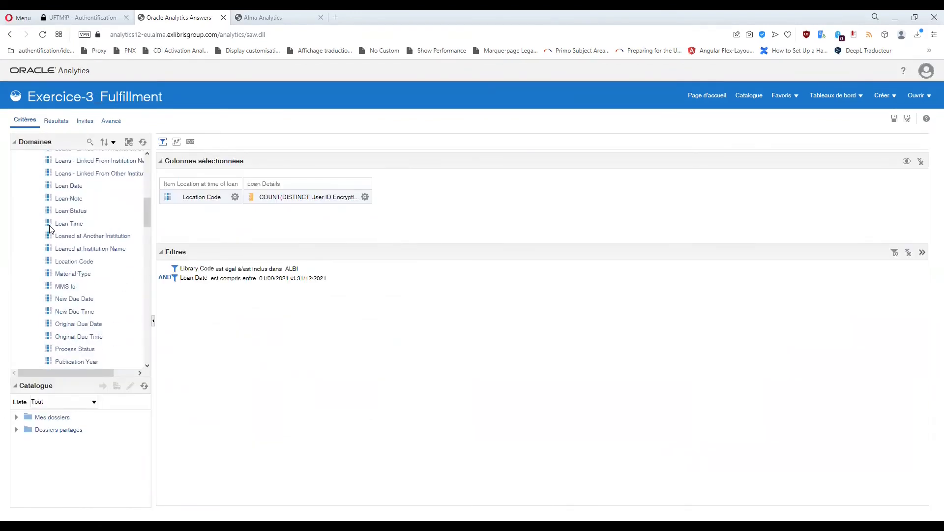
scroll(50, 229, "down", 15)
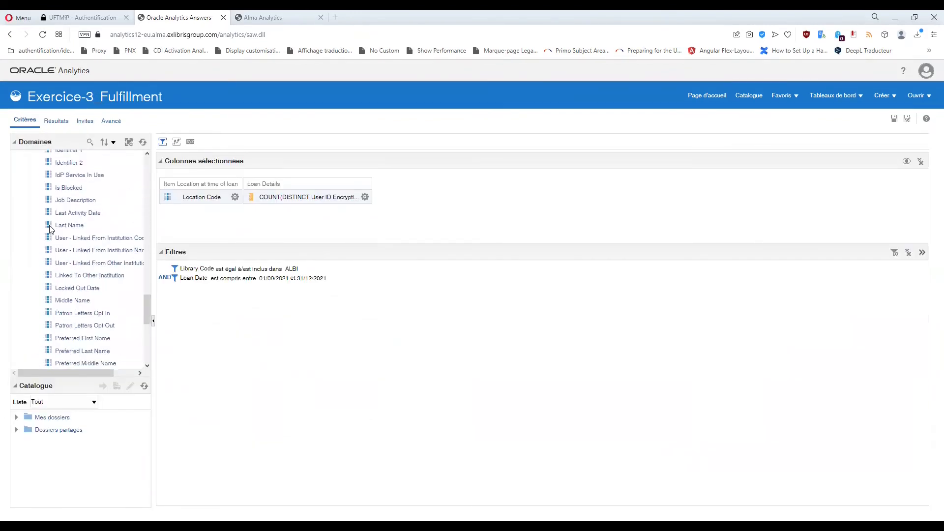
scroll(49, 228, "down", 5)
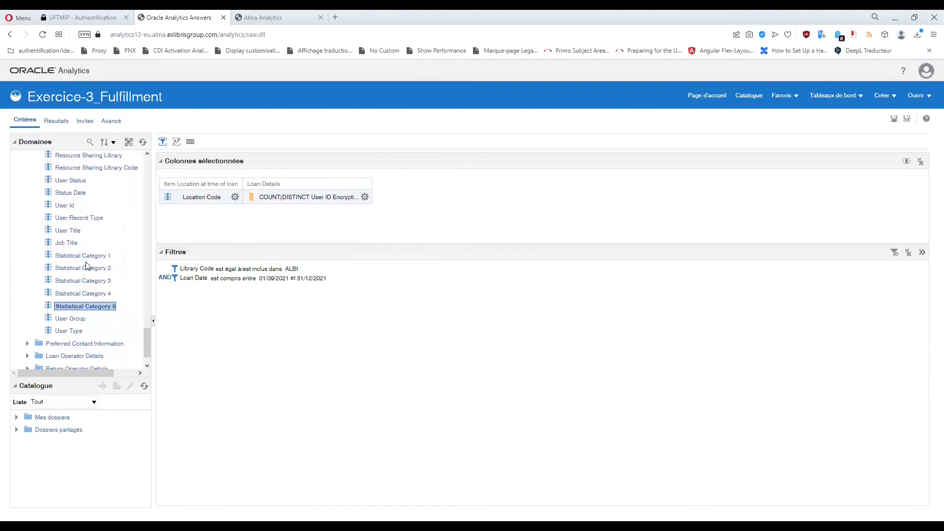
left_click(90, 257)
key("Down")
key("Down")
key("Down")
key("Down")
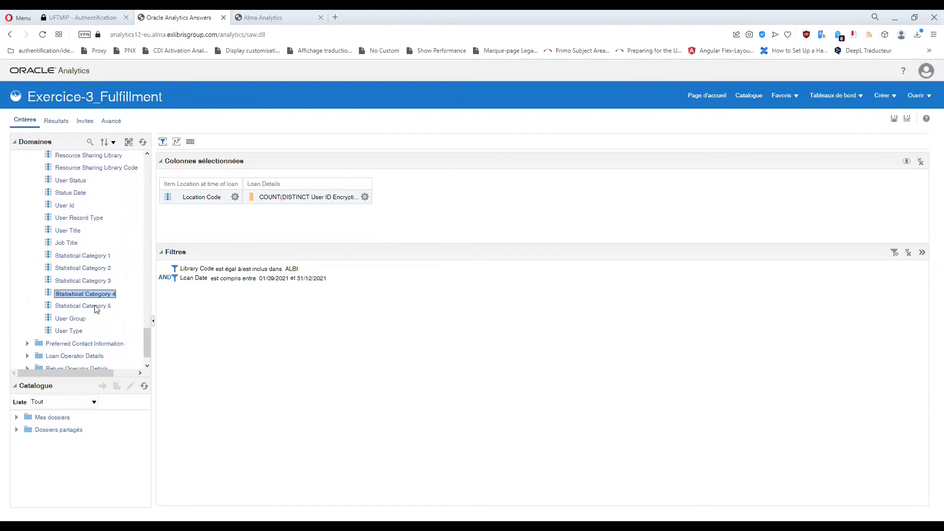
left_click(92, 256)
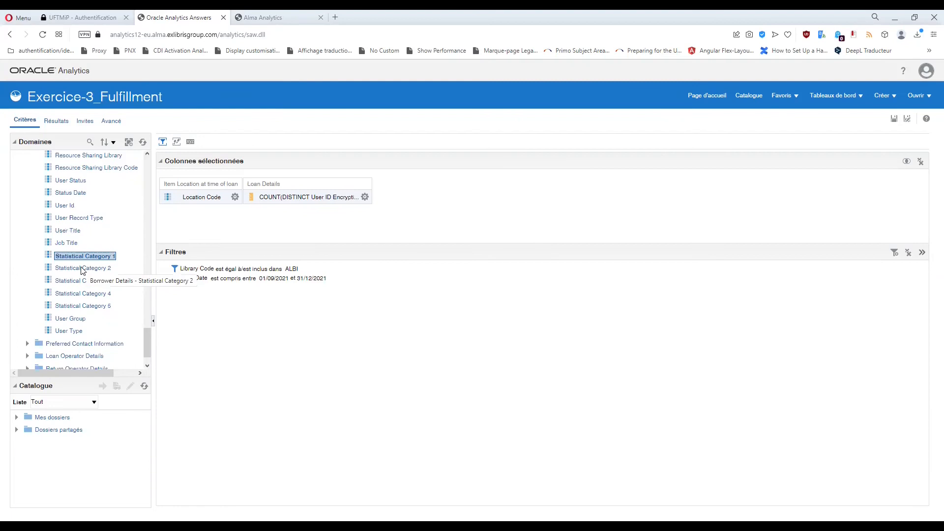
left_click(82, 269)
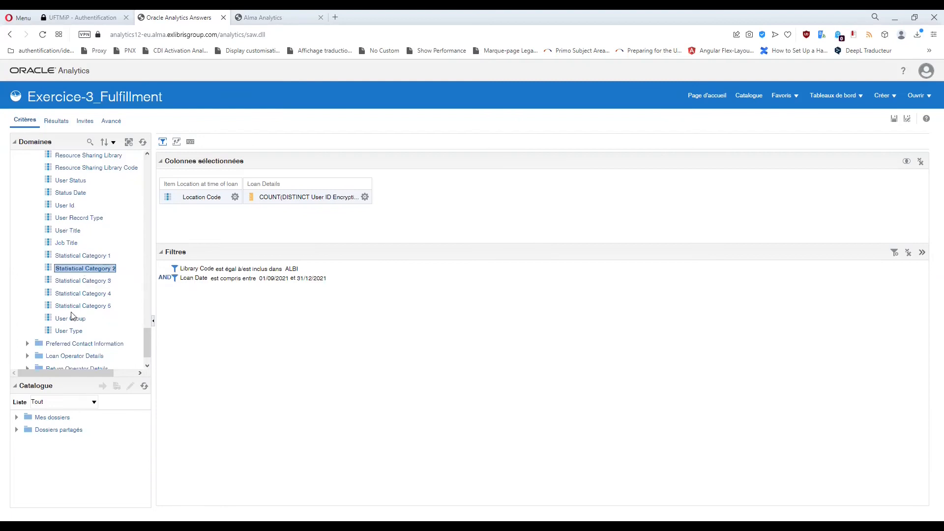
left_click(87, 257)
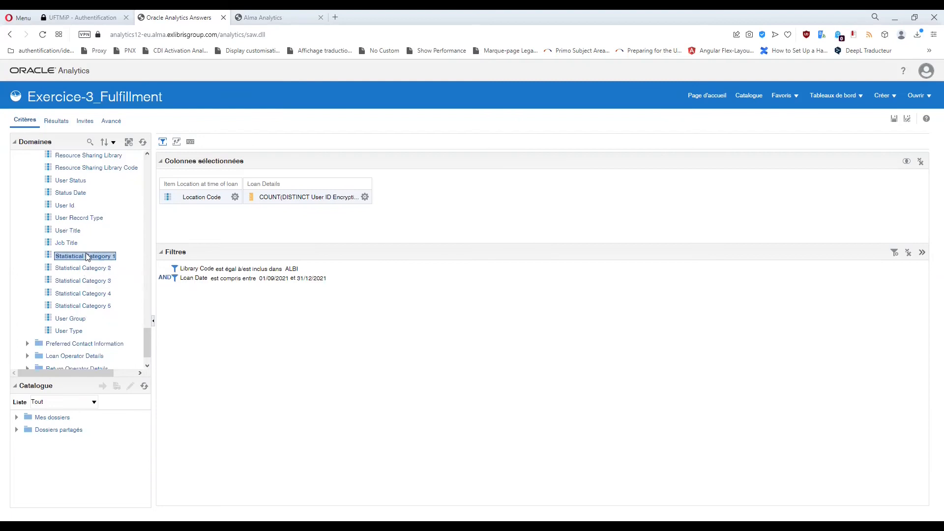
left_click(82, 273)
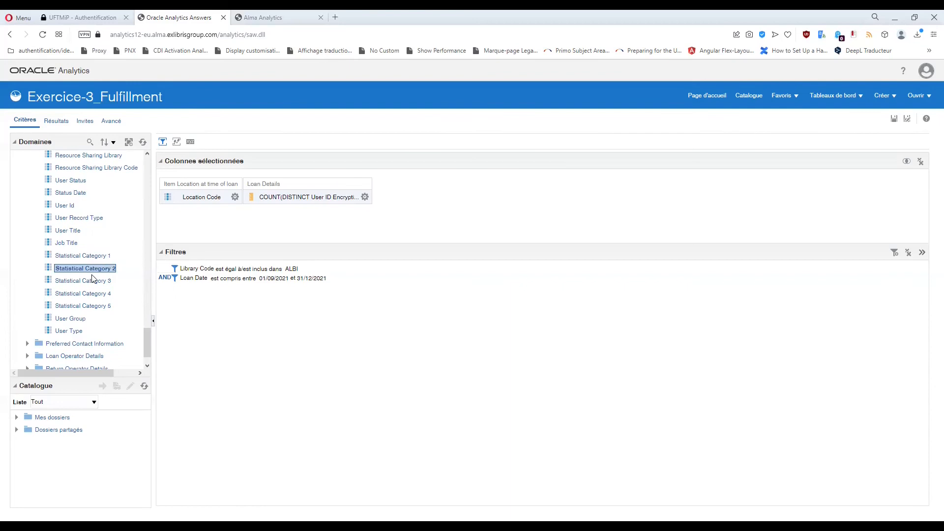
left_click(97, 257)
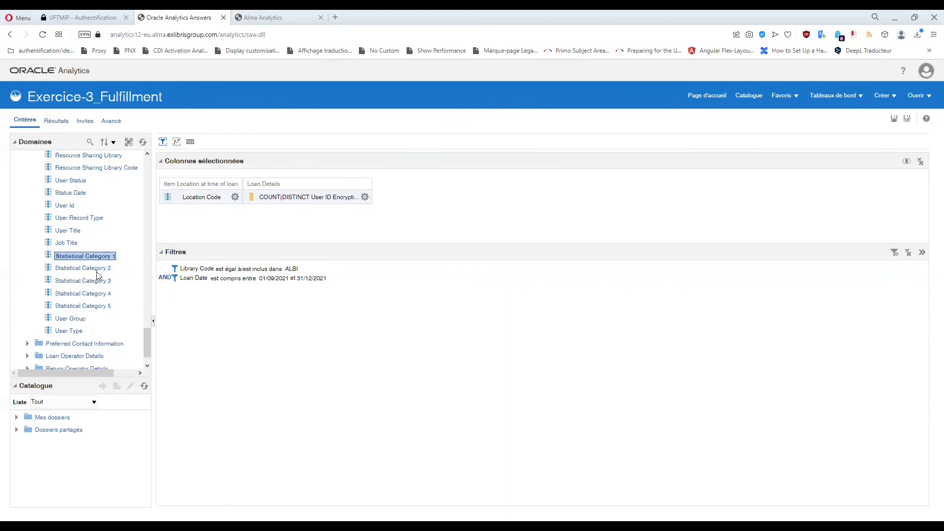
left_click(98, 269)
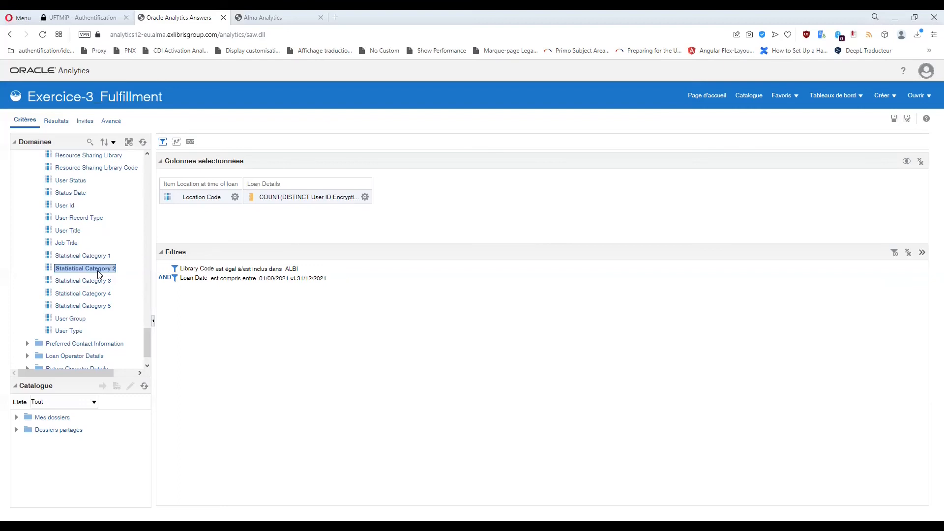
left_click(98, 256)
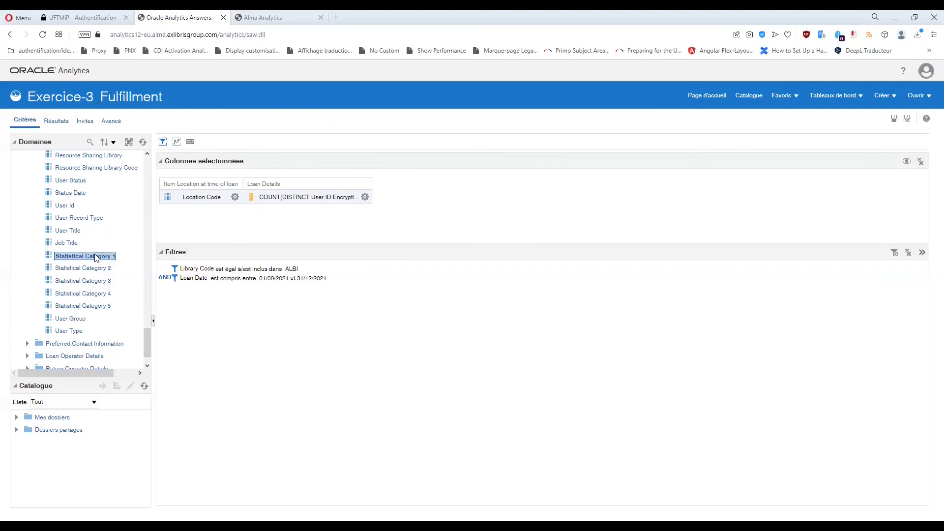
left_click(95, 269)
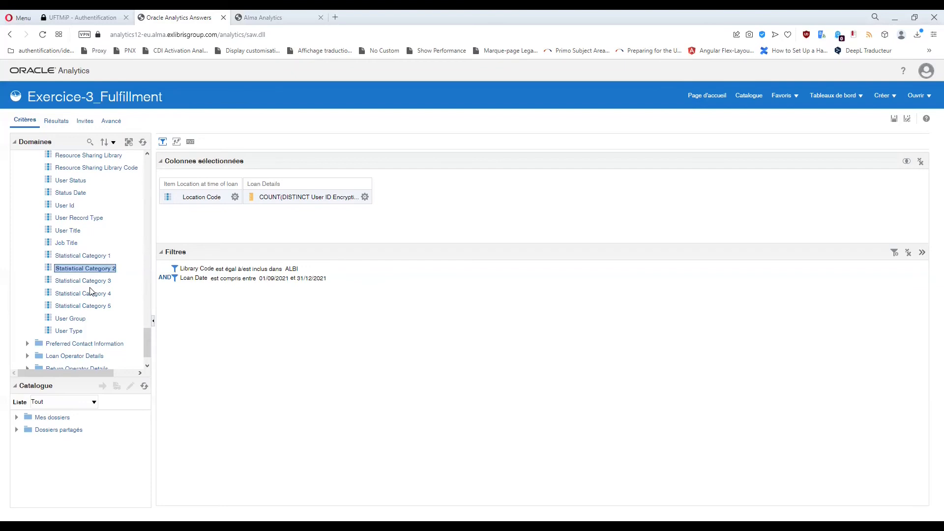
left_click(93, 281)
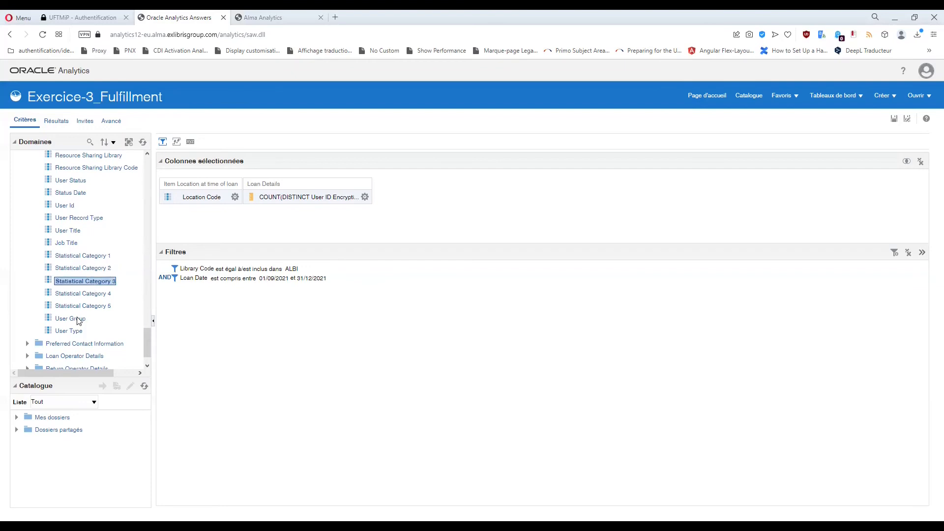
left_click(94, 307)
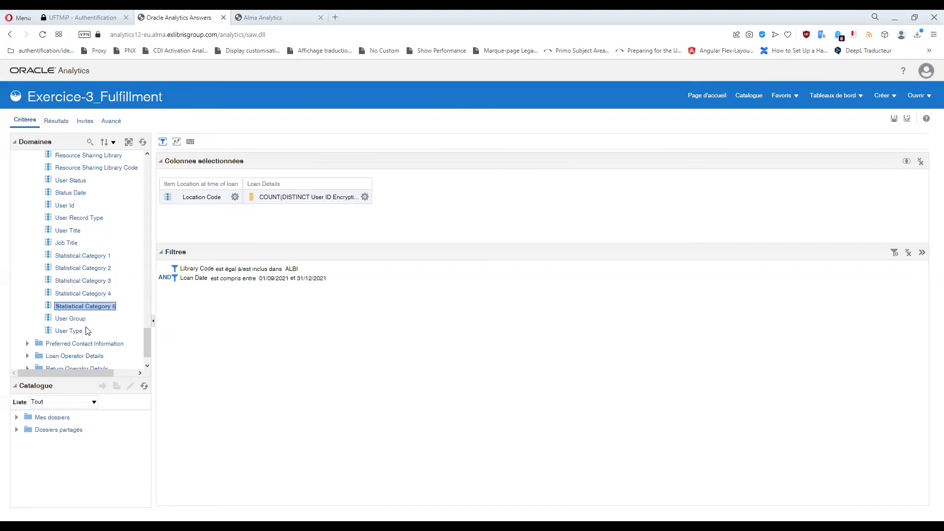
Add Statistical Category 2 from Borrower Details to the selected columns
left_click(102, 295)
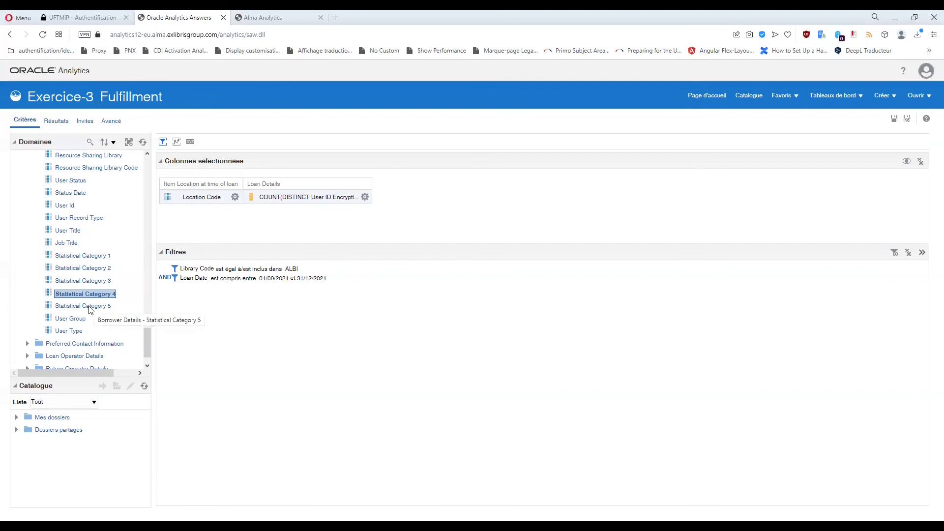
left_click(90, 309)
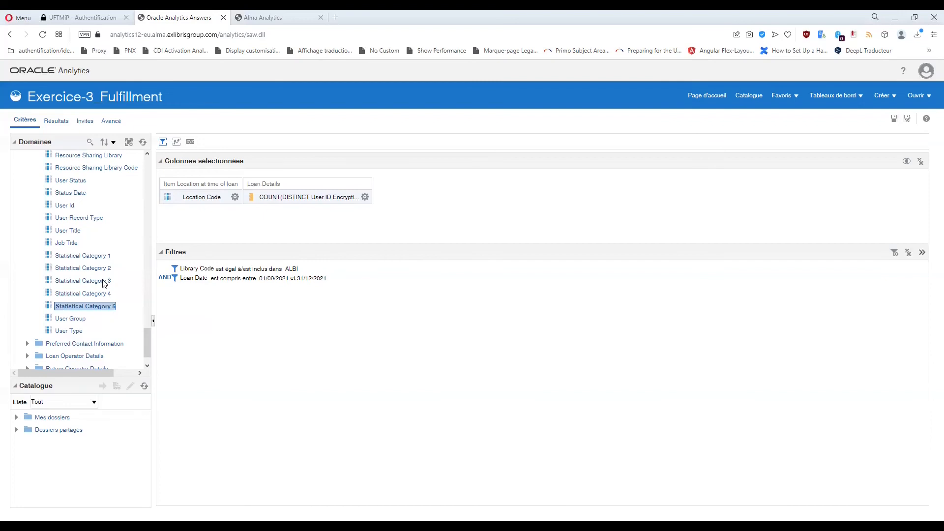
left_click(97, 271)
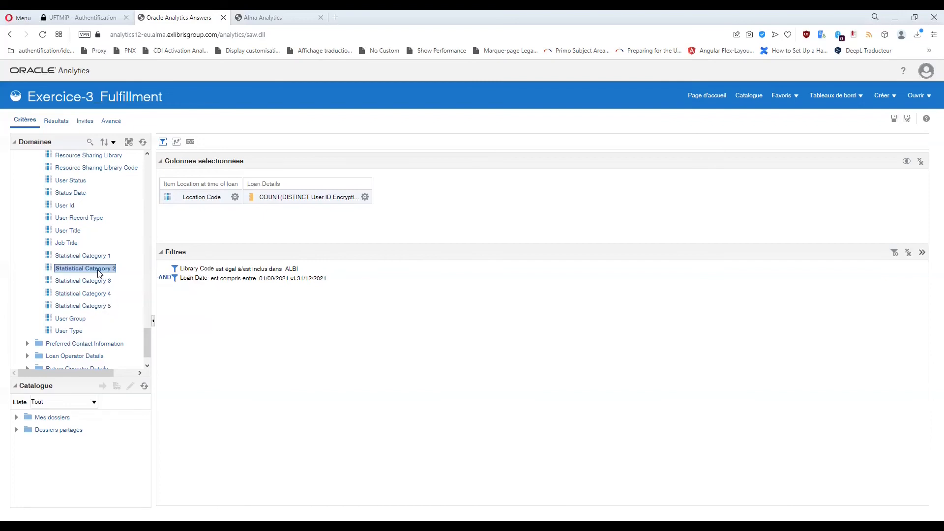
double_click(100, 274)
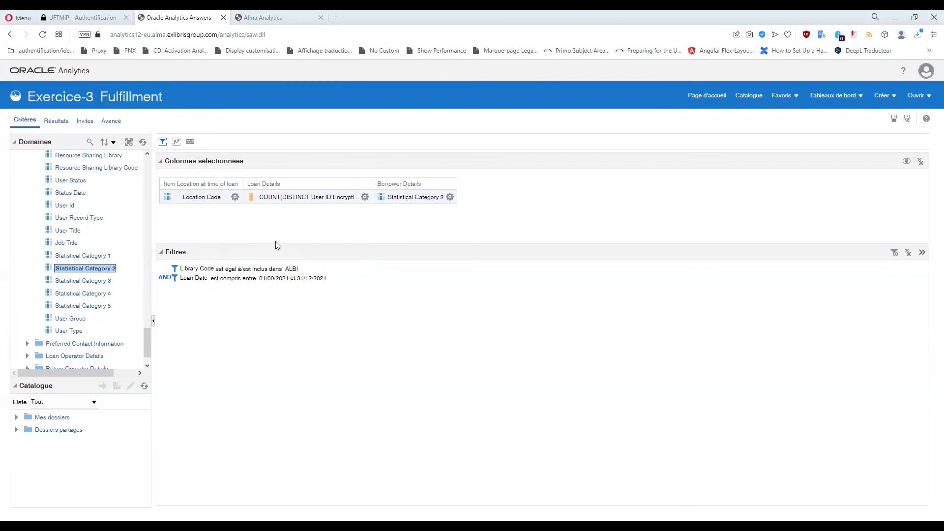
Try Campus Code from Borrower Details as an additional column, and remove it from the selection
scroll(127, 249, "up", 10)
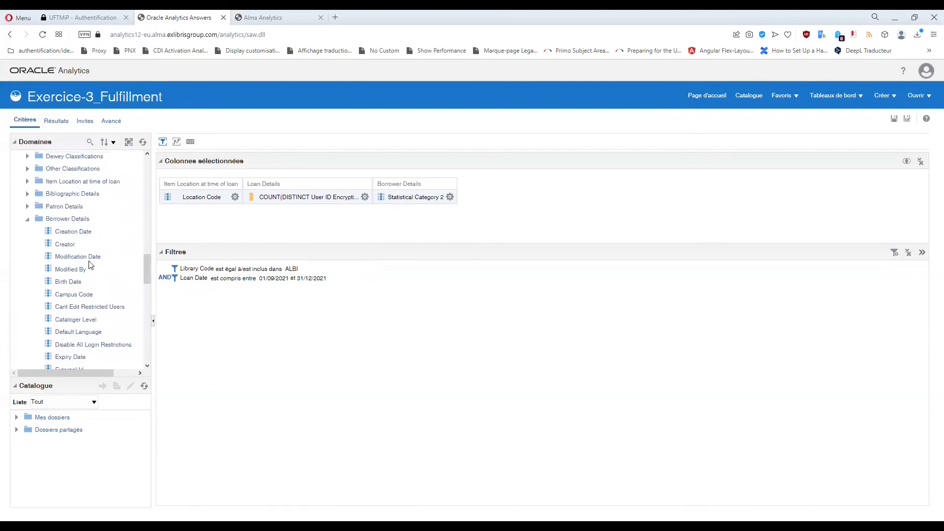
scroll(91, 261, "down", 2)
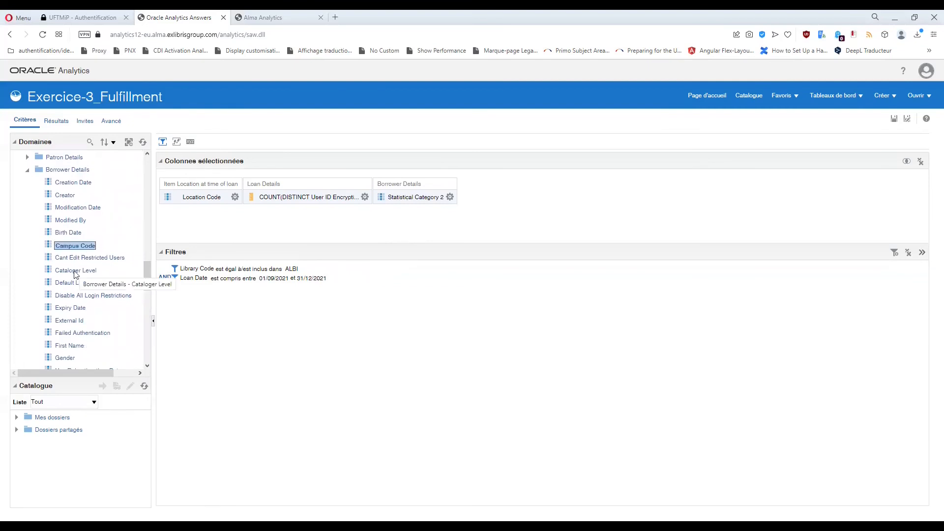
double_click(75, 246)
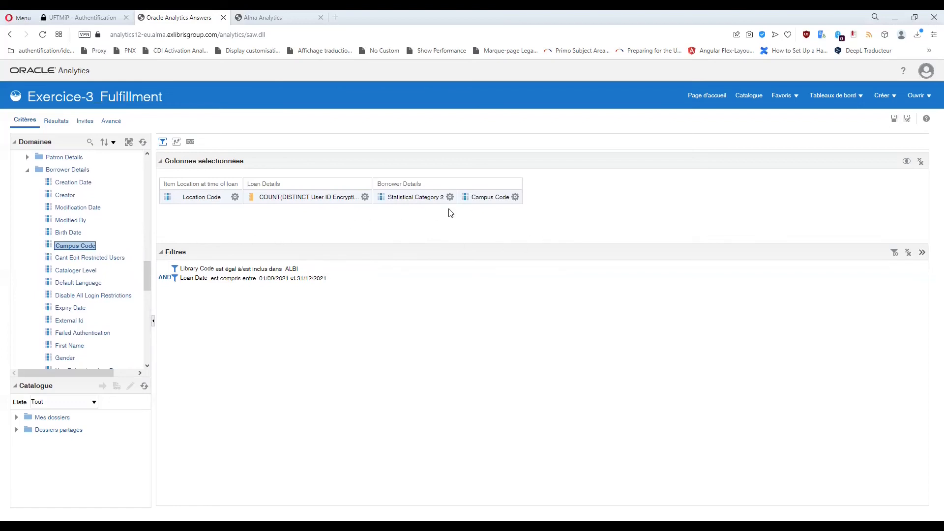
left_click(515, 197)
left_click(538, 267)
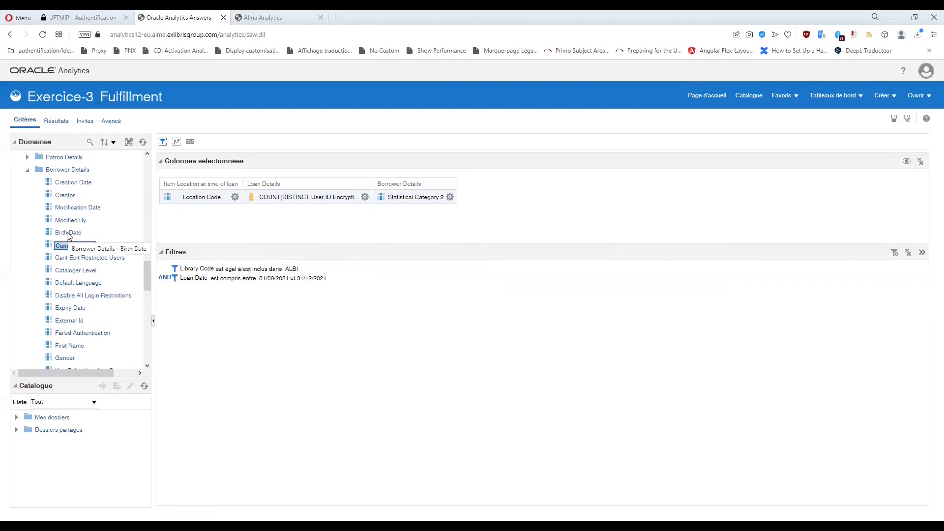
left_click(450, 197)
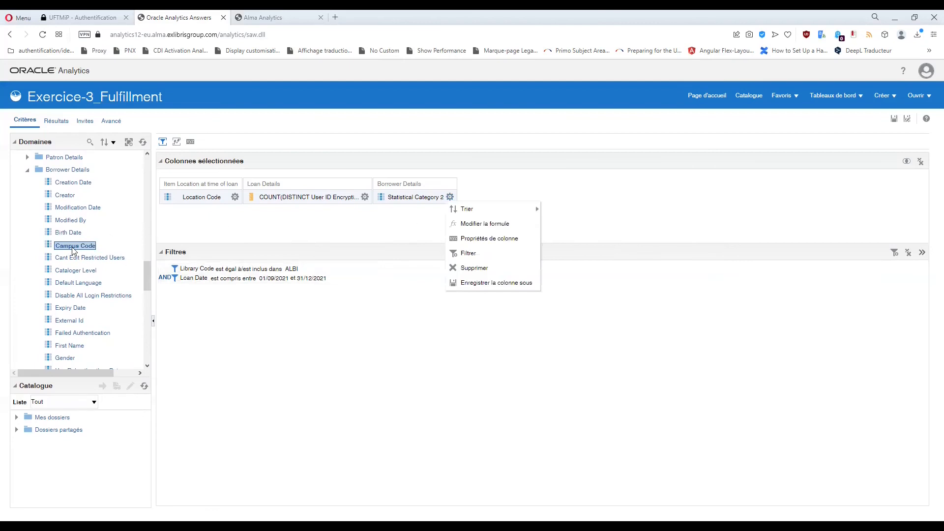
left_click(358, 226)
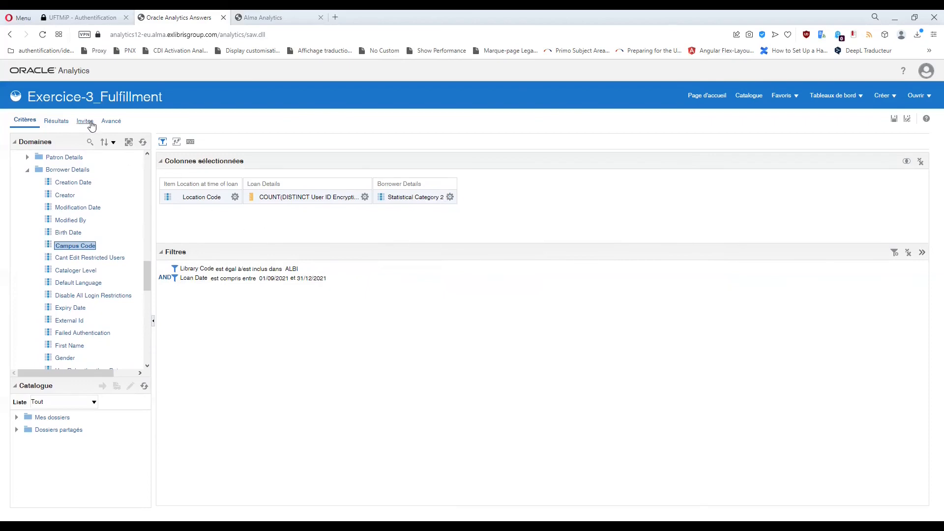
Display the results and move the Statistical Category 2 column between Location Code and the summed count column
left_click(54, 121)
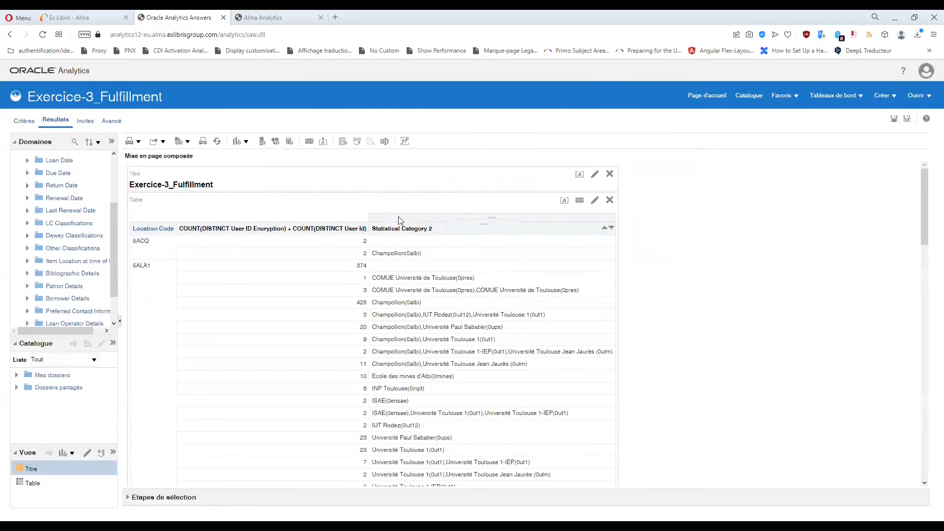
left_click_drag(231, 226, 206, 233)
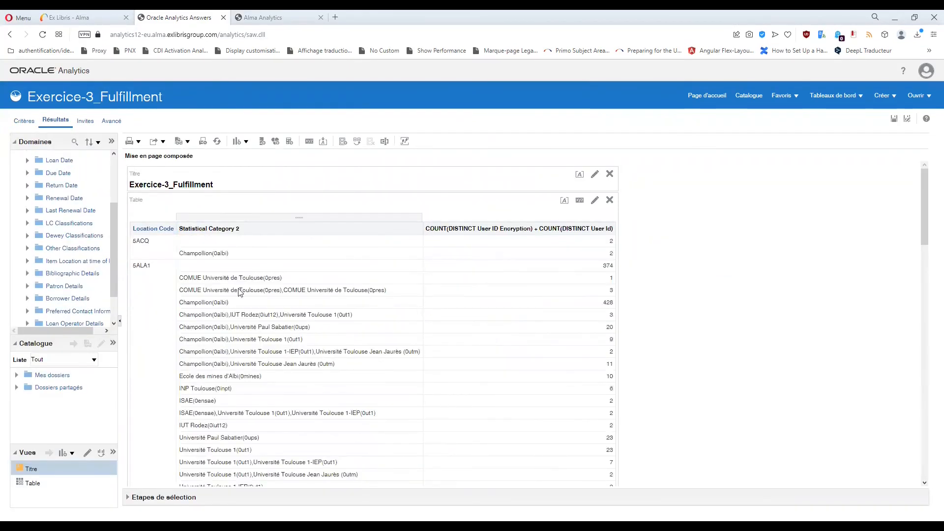
Examine the borrower counts per location code and Statistical Category 2, focusing on the Champollion(0albi) rows under 5ALA1
scroll(274, 306, "down", 5)
scroll(274, 308, "up", 5)
scroll(274, 308, "up", 1)
scroll(226, 297, "down", 5)
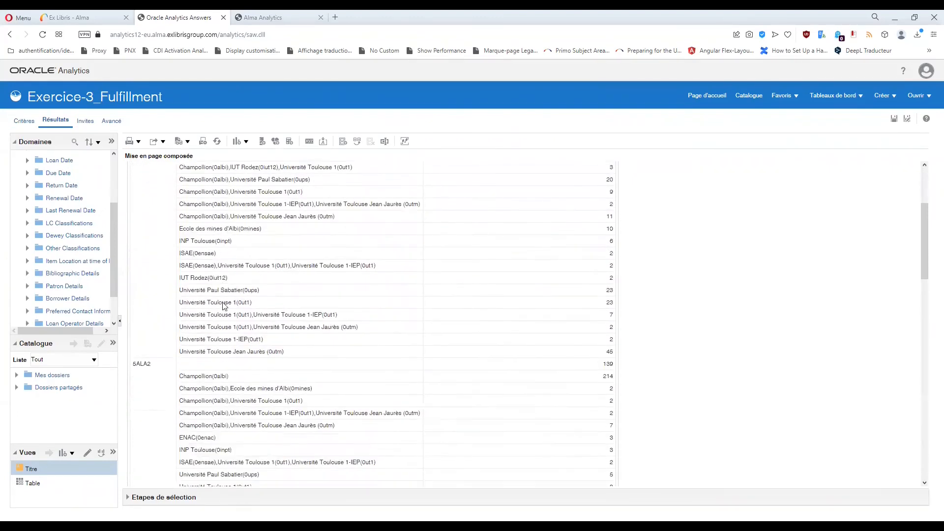
scroll(221, 277, "down", 10)
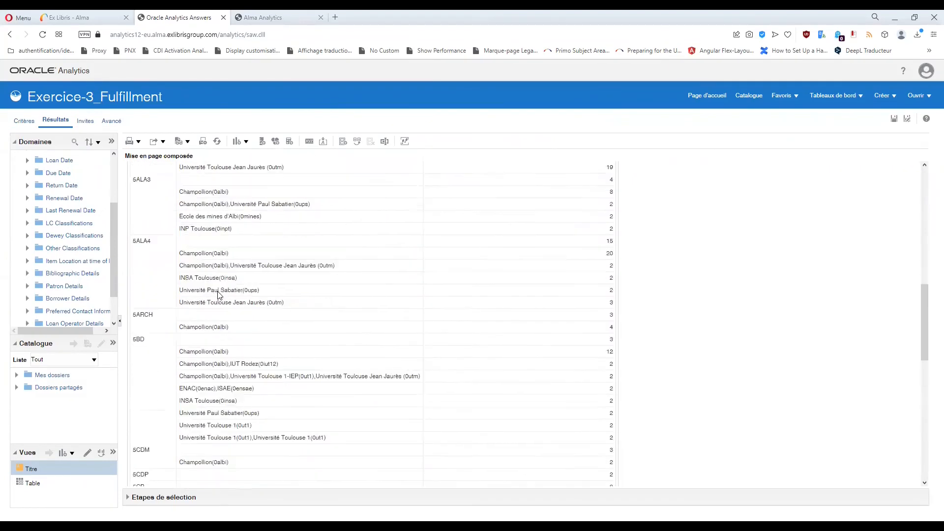
scroll(220, 295, "down", 3)
scroll(217, 310, "up", 8)
scroll(229, 361, "up", 4)
scroll(229, 362, "up", 5)
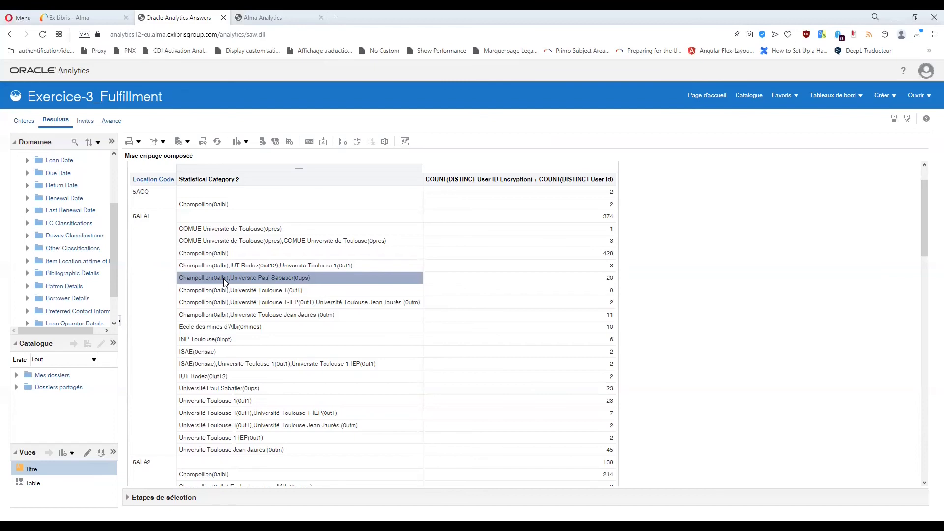
left_click(226, 254)
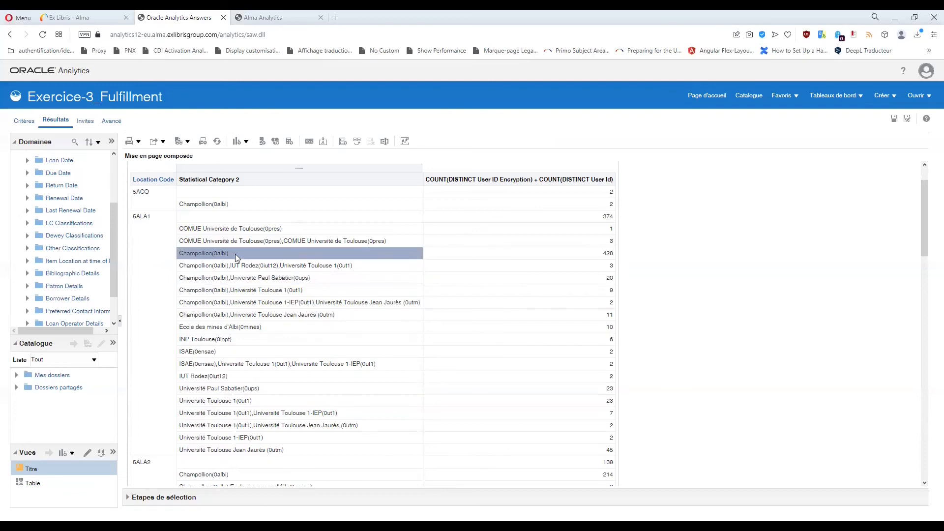
left_click(516, 254)
left_click(386, 253)
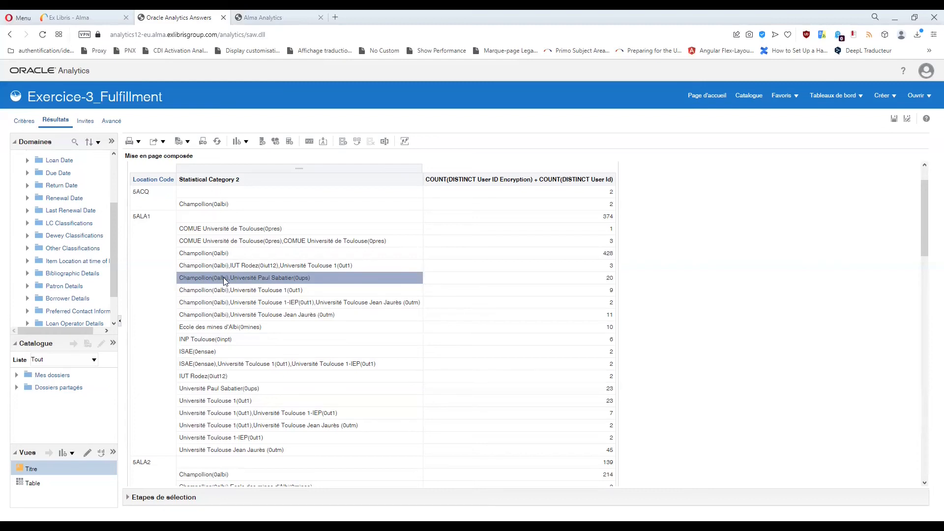
Filter Statistical Category 2 with the operator "contient n'importe lequel" and the value (0albi)
left_click(23, 125)
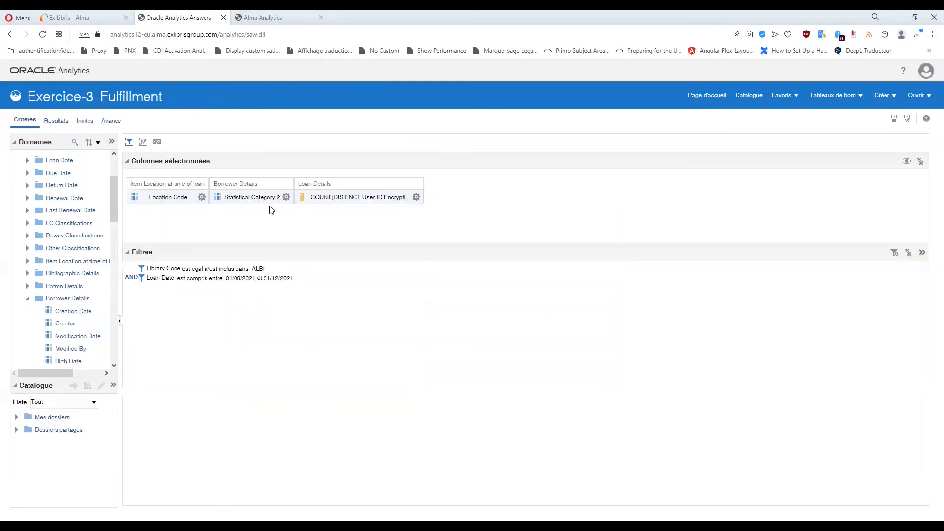
left_click(286, 196)
left_click(304, 254)
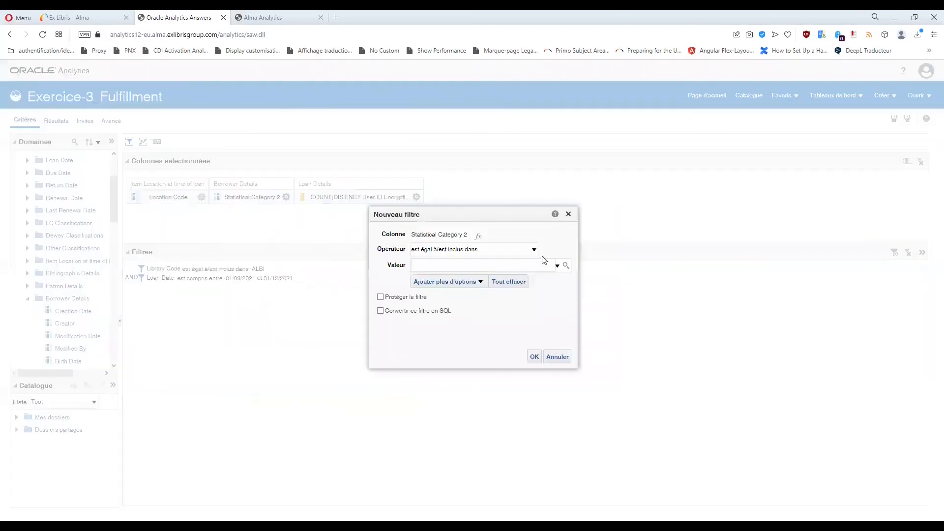
left_click(565, 266)
left_click(940, 268)
left_click(496, 251)
left_click(478, 351)
left_click(443, 267)
type("0alb")
left_click(535, 357)
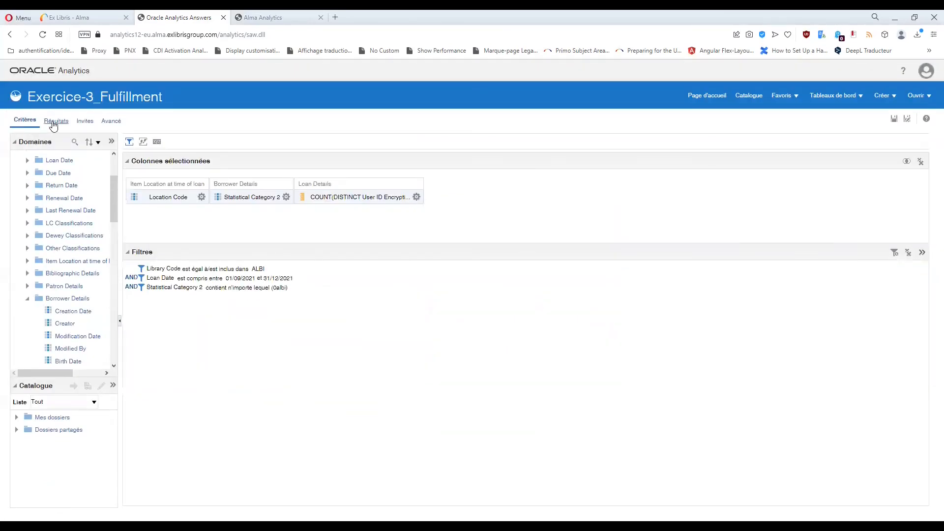
Display the results and review the filtered borrower counts per location code and Statistical Category 2
left_click(55, 121)
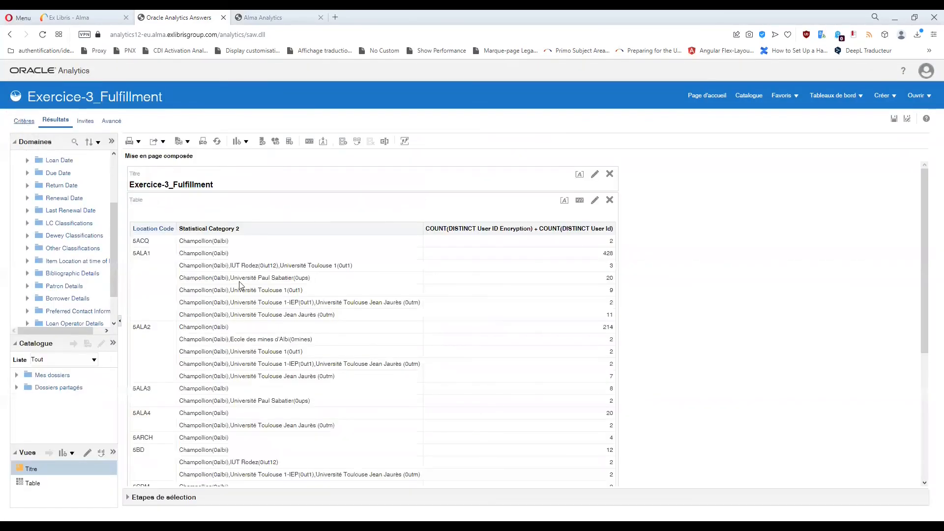
scroll(320, 328, "down", 4)
scroll(320, 328, "up", 5)
Remove the Statistical Category 2 column from the analysis criteria, keeping its filter, and display the results
left_click(29, 122)
left_click(287, 197)
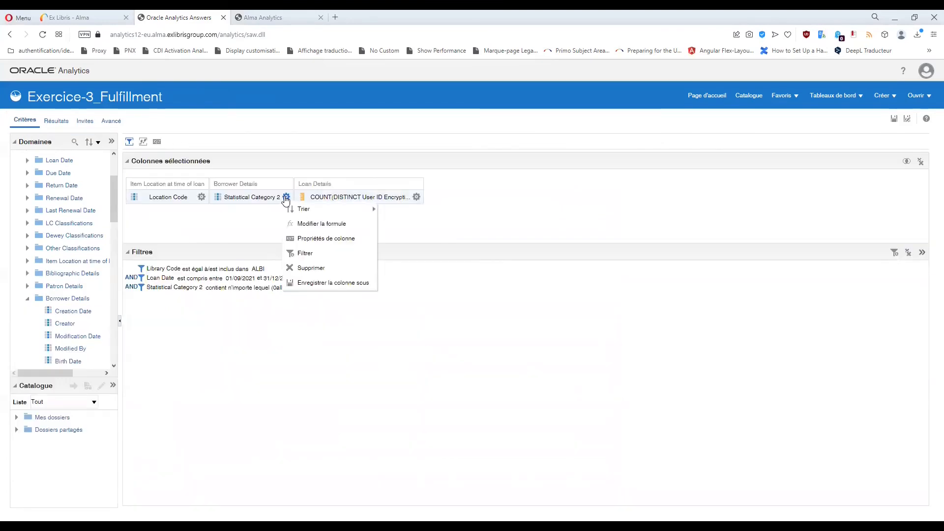
left_click(302, 268)
left_click(56, 121)
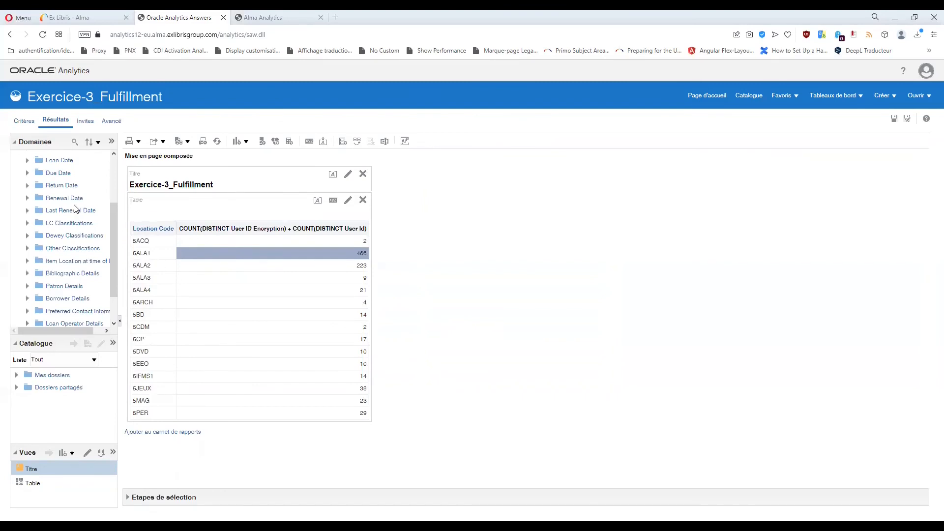
Add the Loans (Not In House) measure from Loan and place it between Location Code and the distinct borrower count in the results
left_click(23, 121)
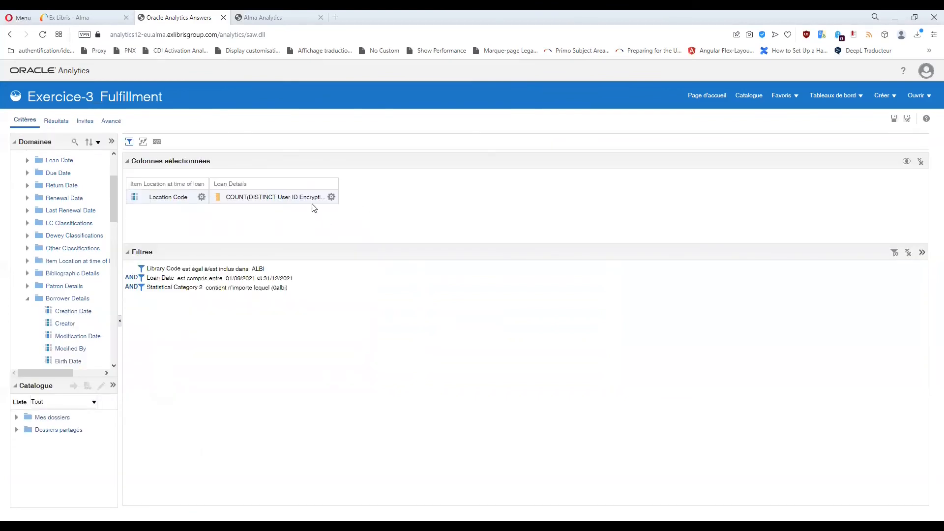
left_click(331, 197)
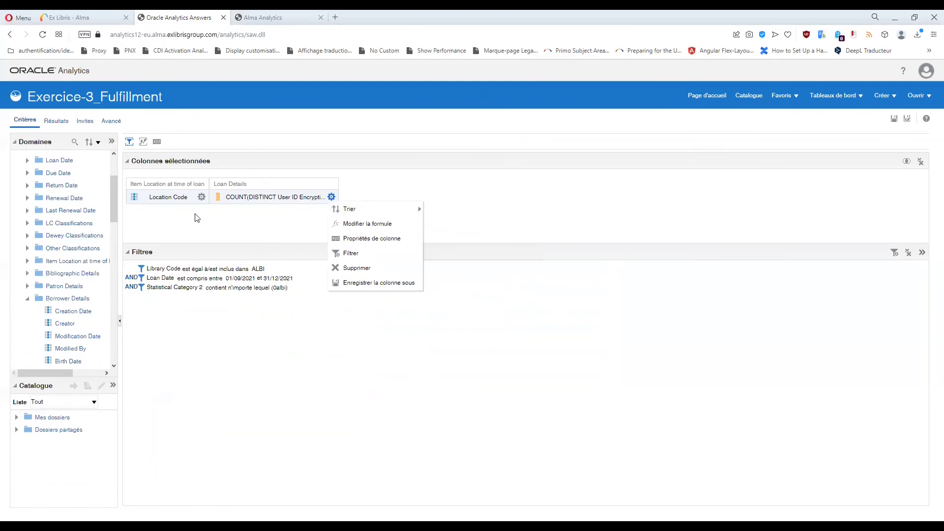
left_click(255, 213)
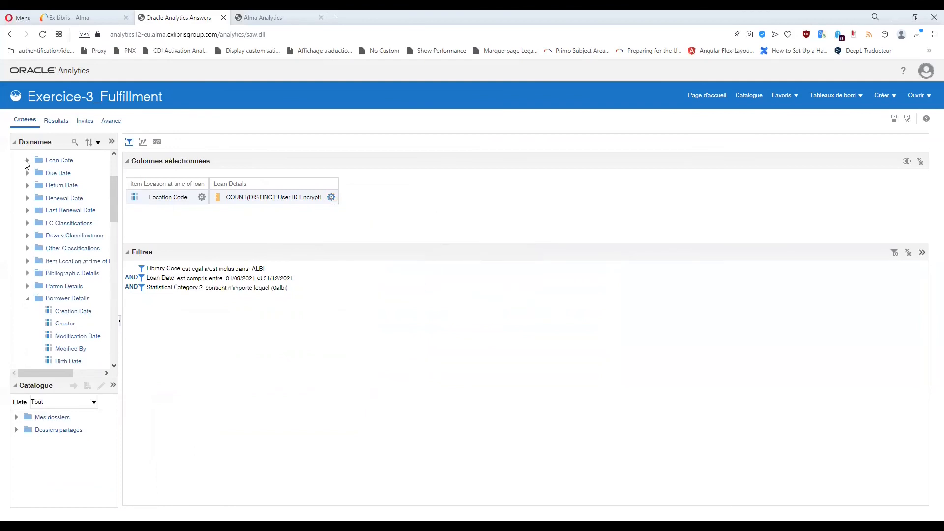
left_click(27, 161)
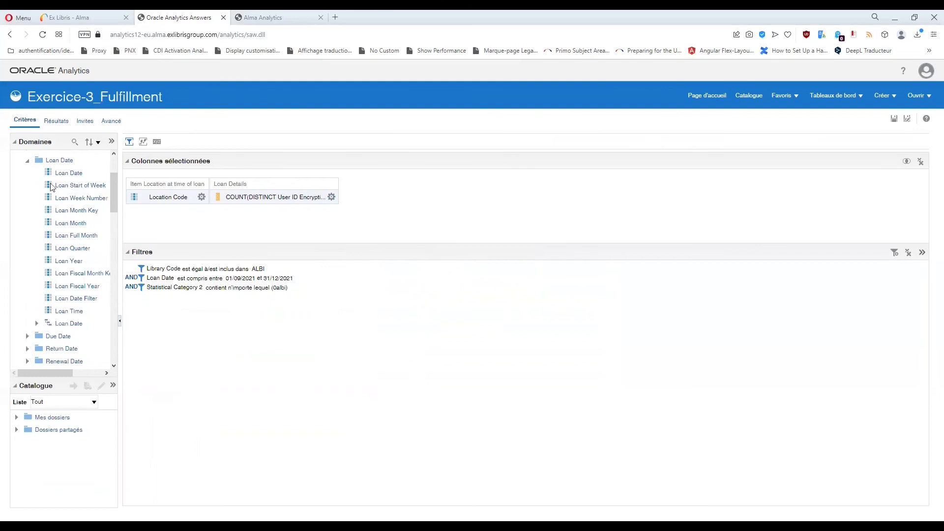
scroll(44, 194, "up", 3)
left_click(28, 170)
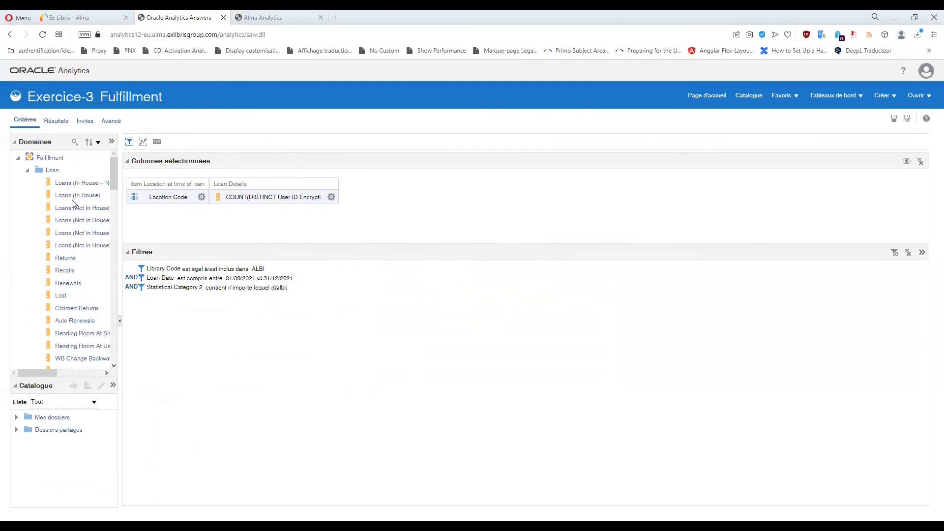
left_click_drag(117, 212, 152, 212)
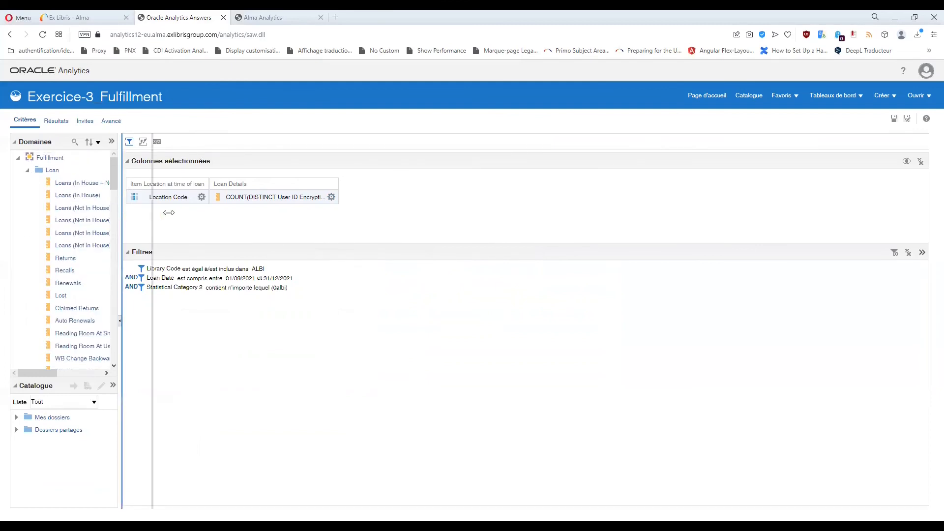
double_click(84, 208)
left_click(49, 124)
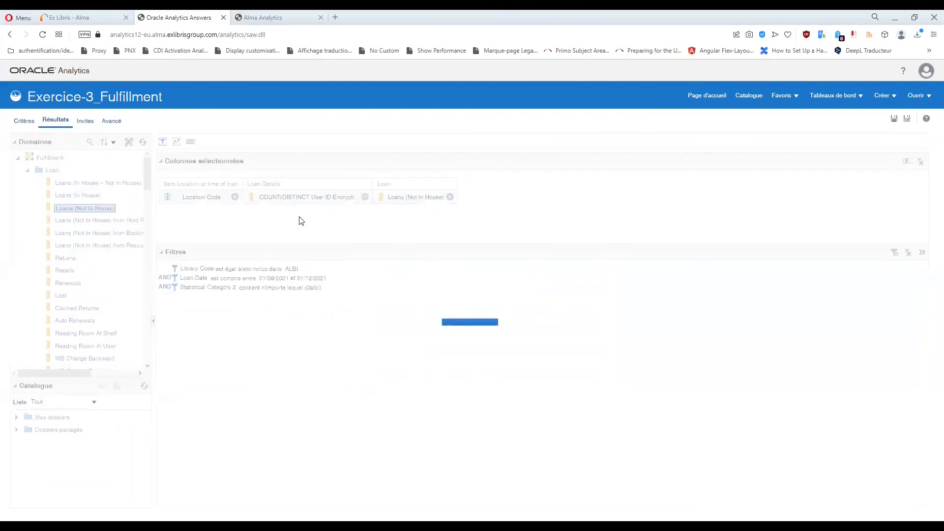
left_click_drag(439, 218, 209, 230)
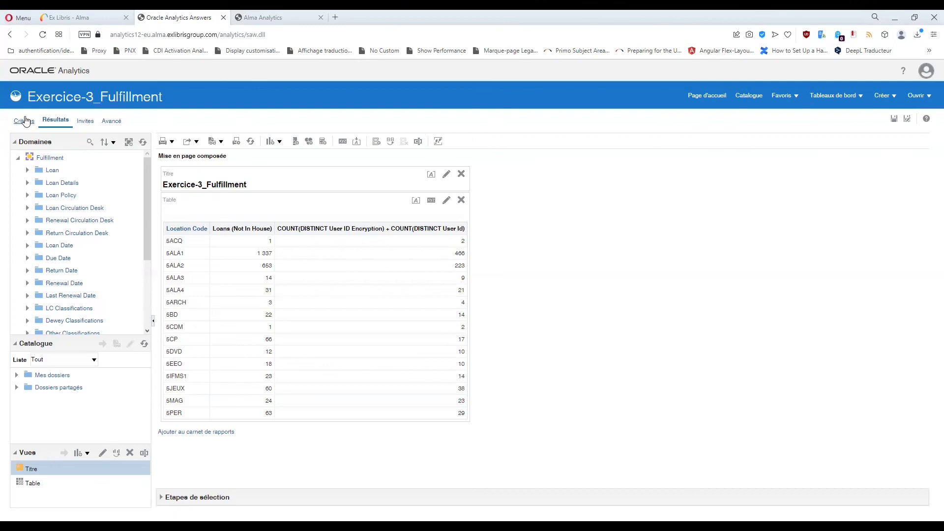
left_click(883, 96)
left_click(826, 130)
scroll(834, 207, "down", 5)
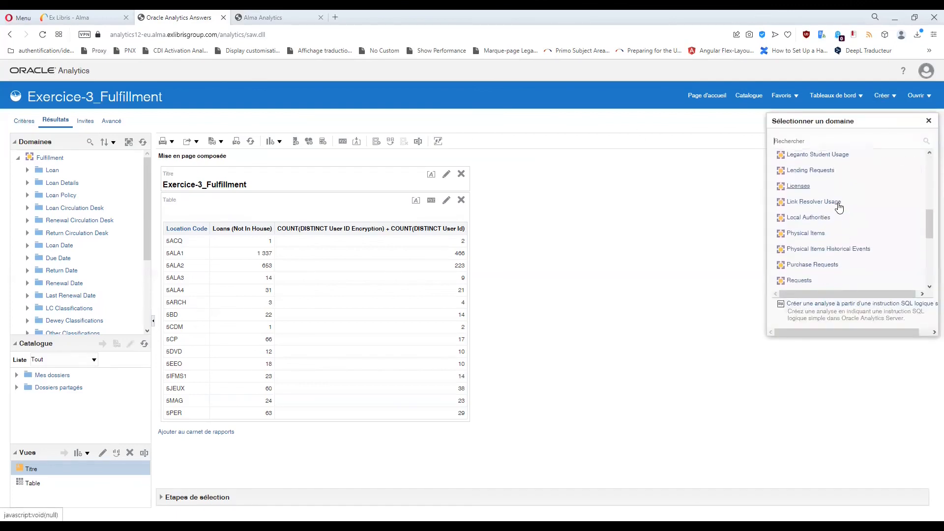
scroll(812, 216, "down", 2)
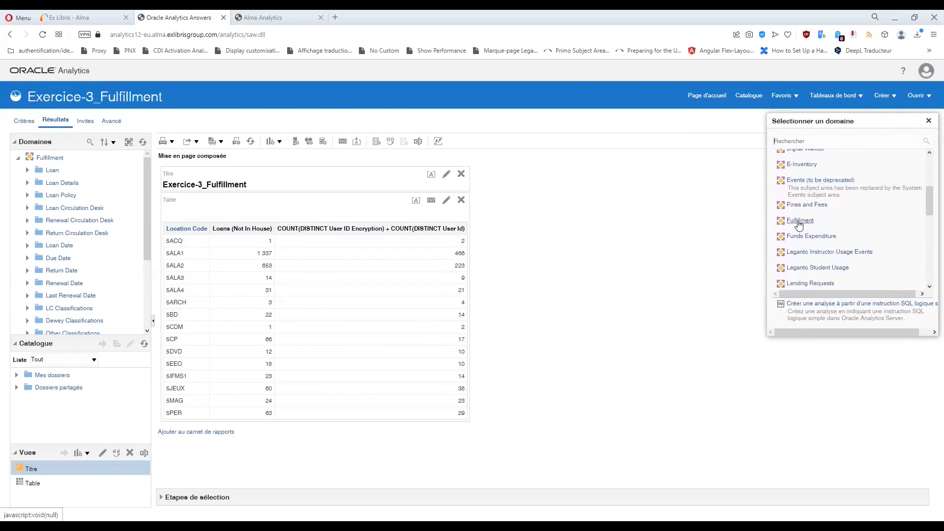
left_click(799, 221)
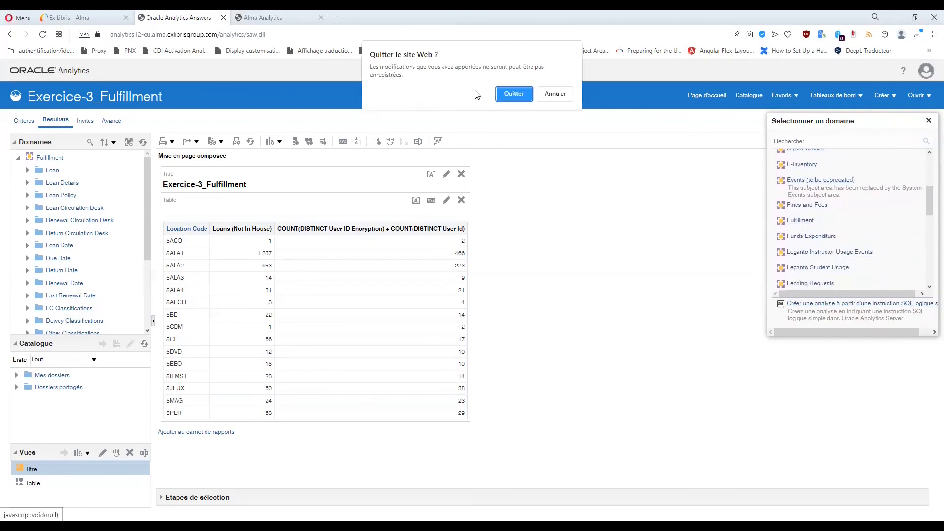
left_click(556, 94)
Create a new analysis based on the Fulfillment subject area
left_click(883, 95)
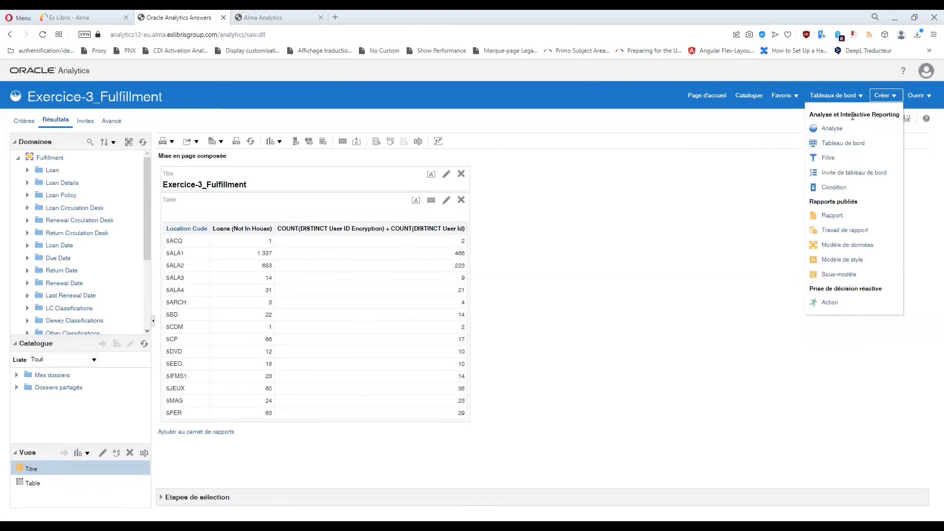
left_click(831, 127)
scroll(809, 217, "down", 5)
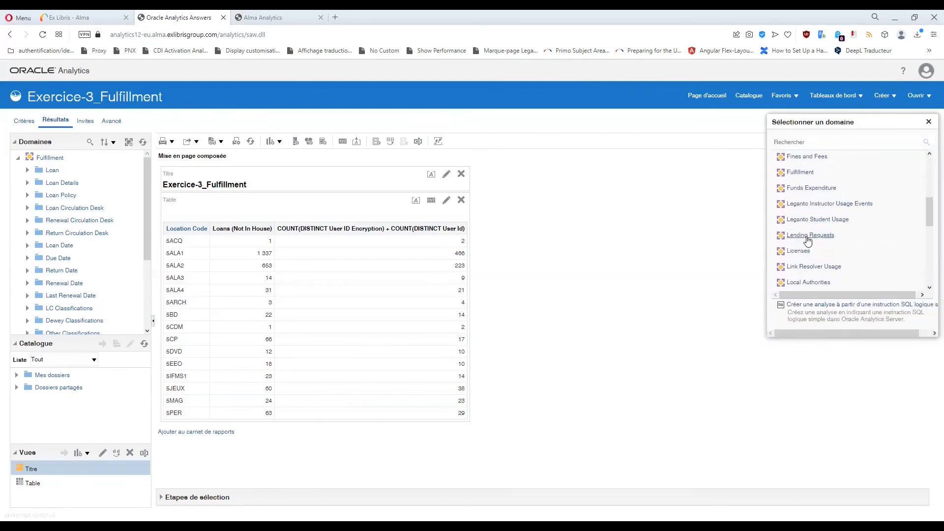
left_click(802, 221)
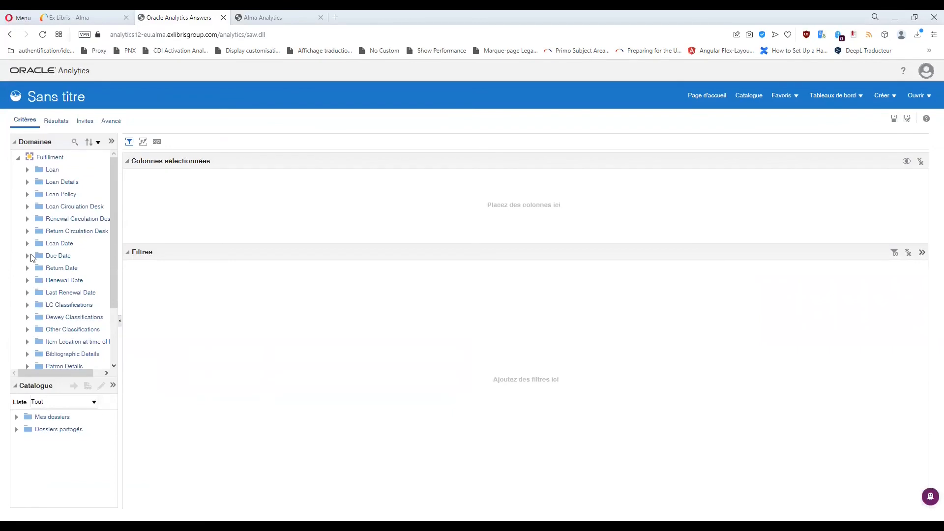
Add Location Code from Item Location at time of loan to the selected columns
scroll(33, 260, "down", 3)
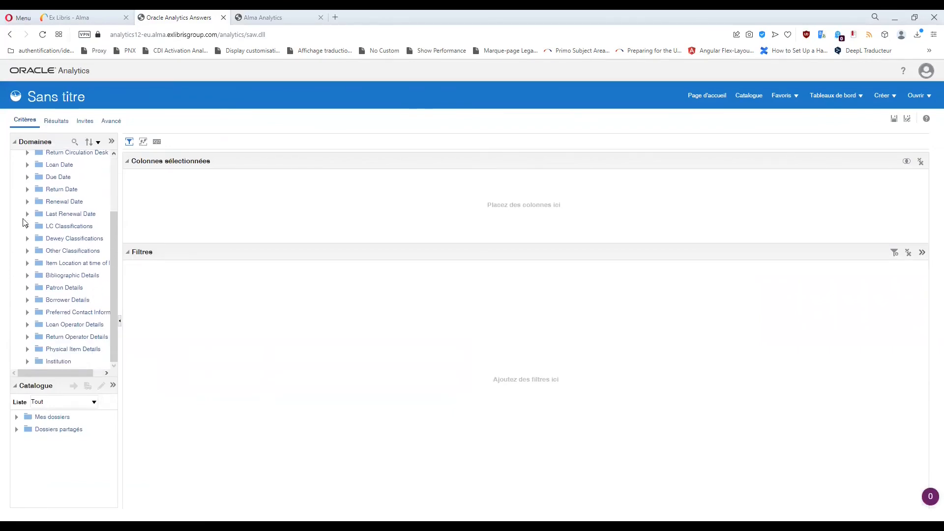
left_click(27, 263)
scroll(64, 284, "down", 2)
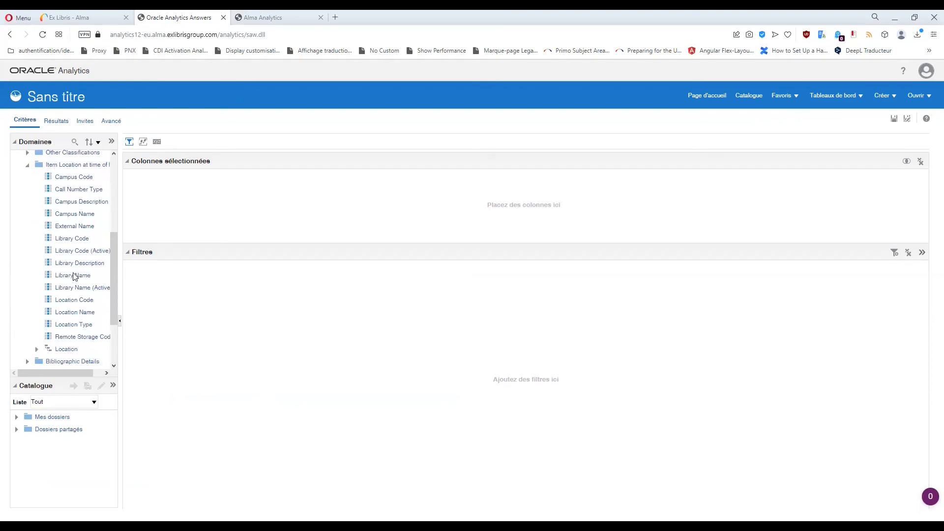
left_click(73, 301)
double_click(73, 303)
Filter Location Code to be equal to 5ALA1
left_click(202, 197)
left_click(256, 257)
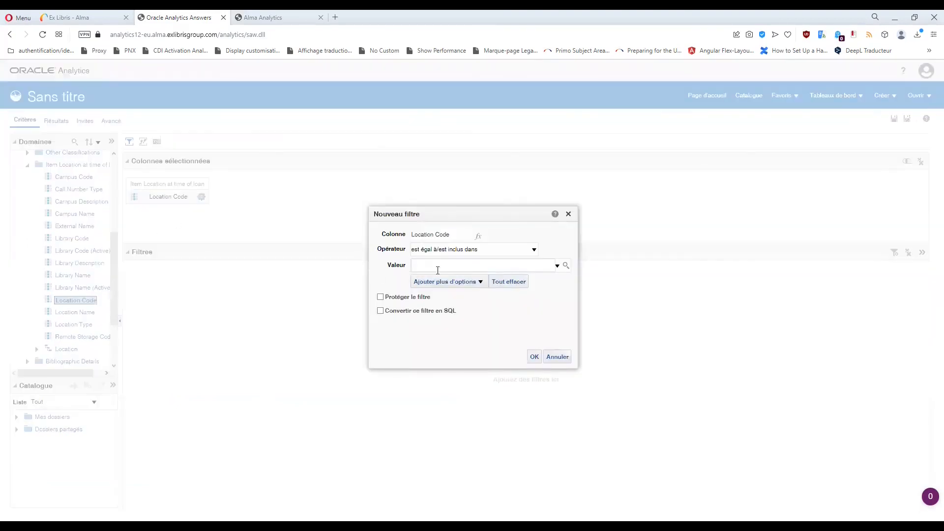
left_click(438, 268)
type("R")
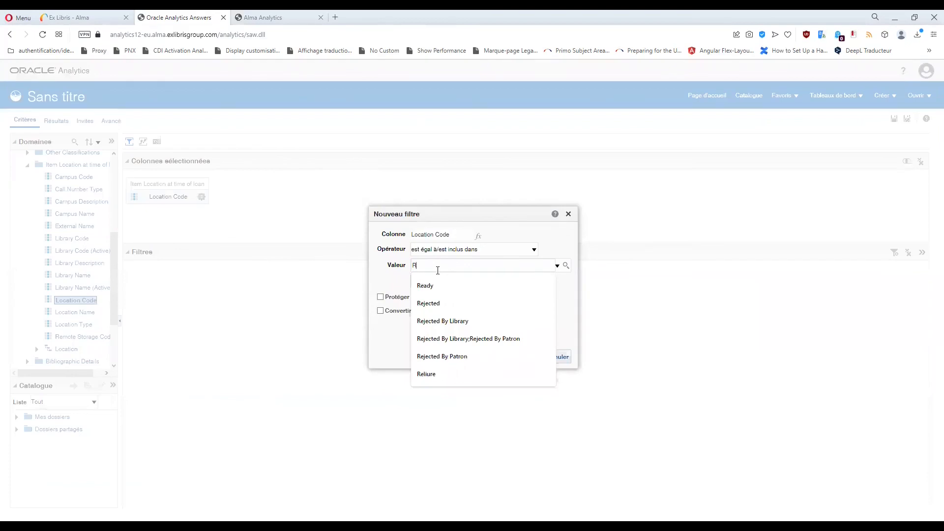
type("AL1")
key("BackSpace")
key("BackSpace")
key("BackSpace")
type("5ALA1")
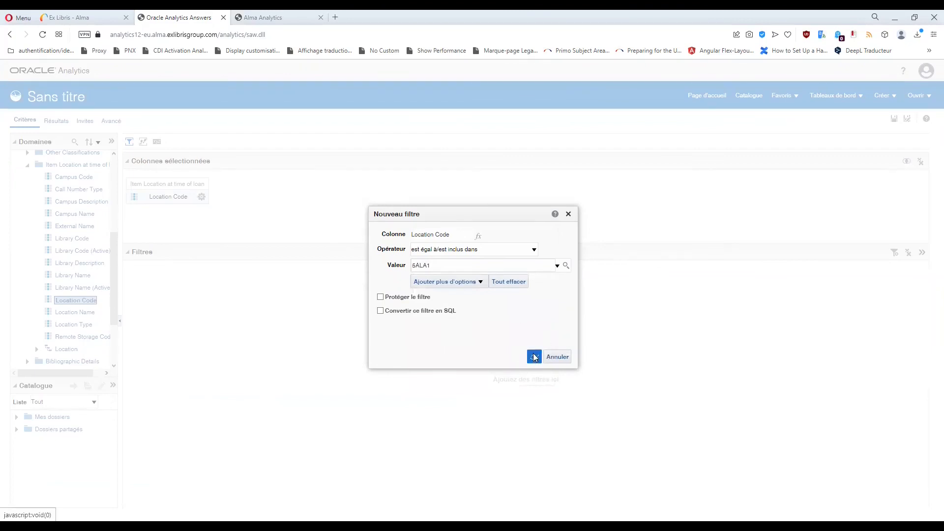
left_click(535, 358)
Add Physical Item Id from Physical Item Details to the selected columns
scroll(59, 212, "up", 4)
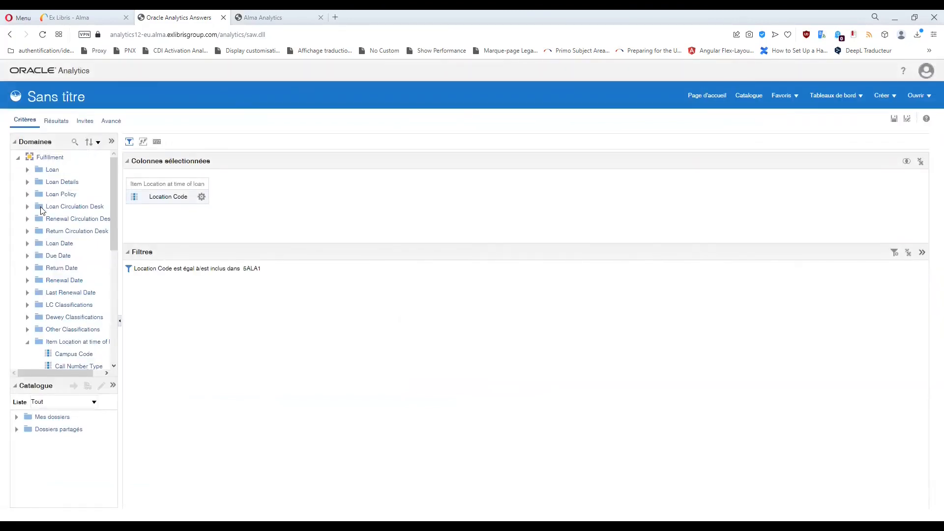
scroll(40, 207, "down", 5)
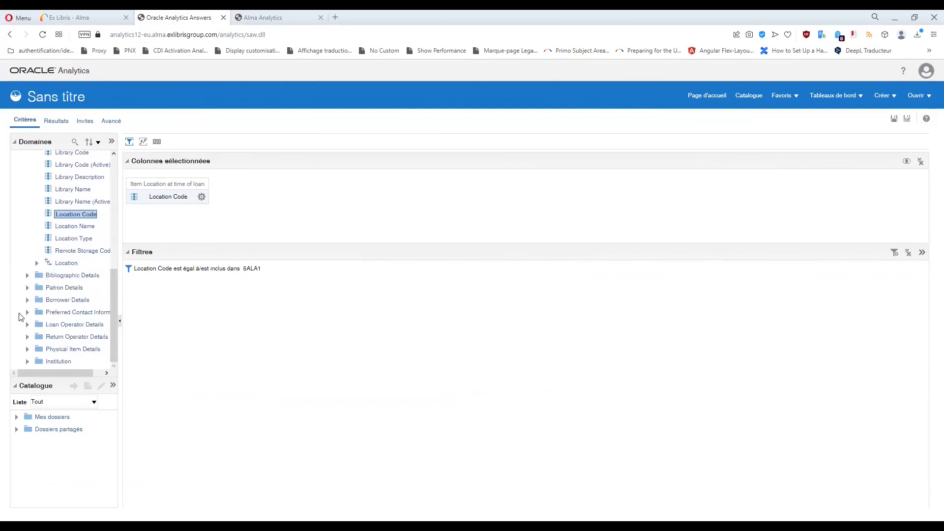
left_click(27, 349)
scroll(75, 306, "down", 5)
scroll(74, 300, "down", 6)
scroll(70, 288, "down", 2)
scroll(72, 254, "up", 2)
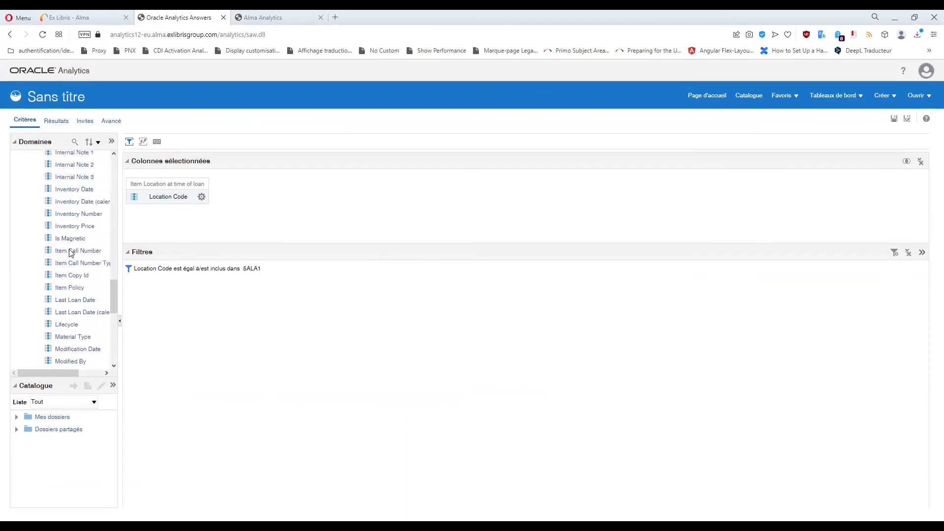
left_click_drag(119, 253, 153, 254)
scroll(96, 260, "down", 2)
double_click(77, 312)
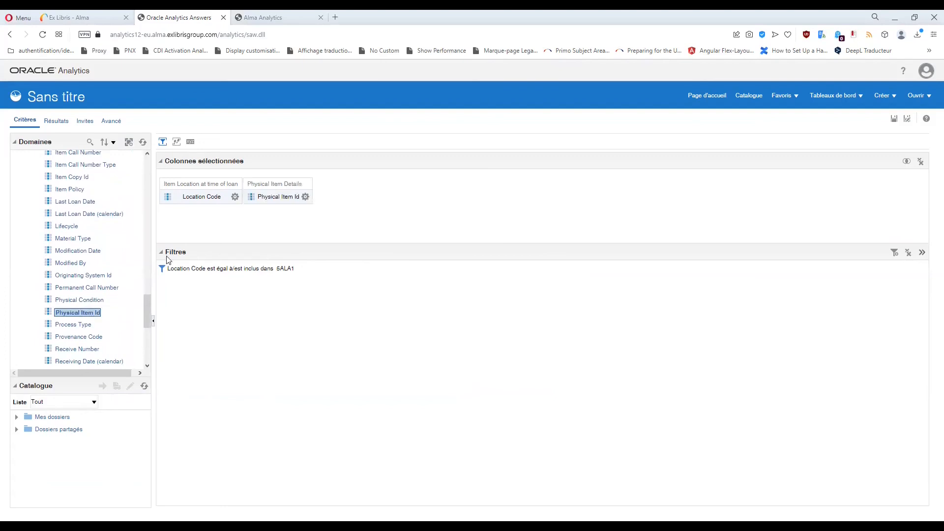
Change the Physical Item Id column formula to a distinct count using the CountDistinct function
left_click(305, 197)
left_click(344, 224)
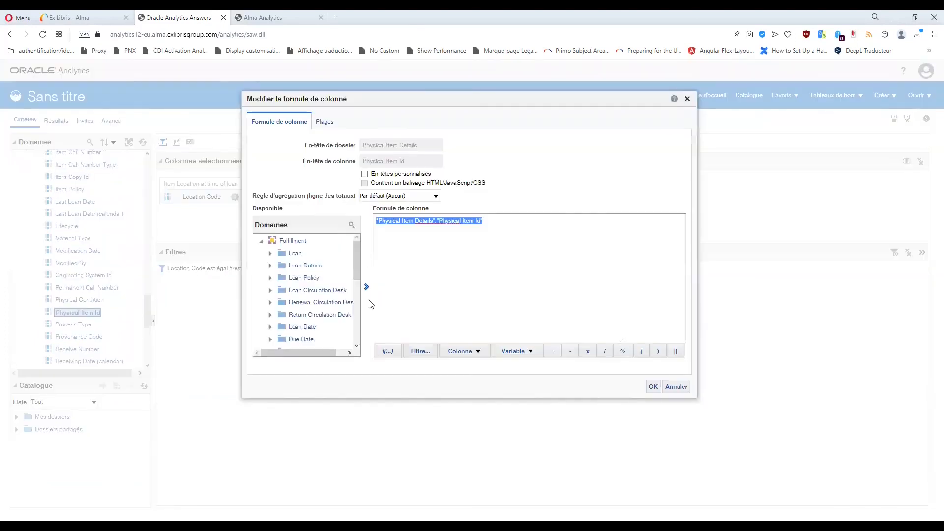
left_click(392, 360)
left_click_drag(377, 222, 559, 222)
left_click(388, 351)
left_click(396, 267)
scroll(428, 299, "down", 3)
left_click(435, 255)
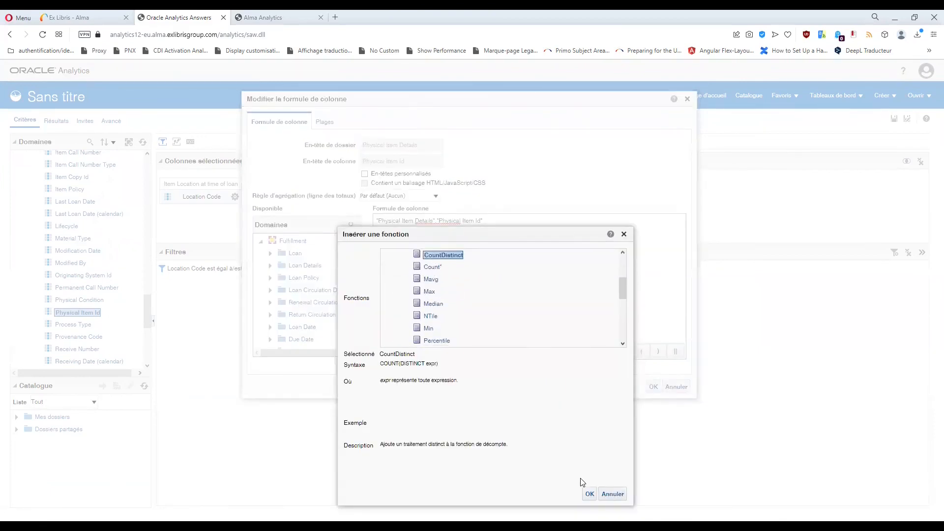
left_click(590, 494)
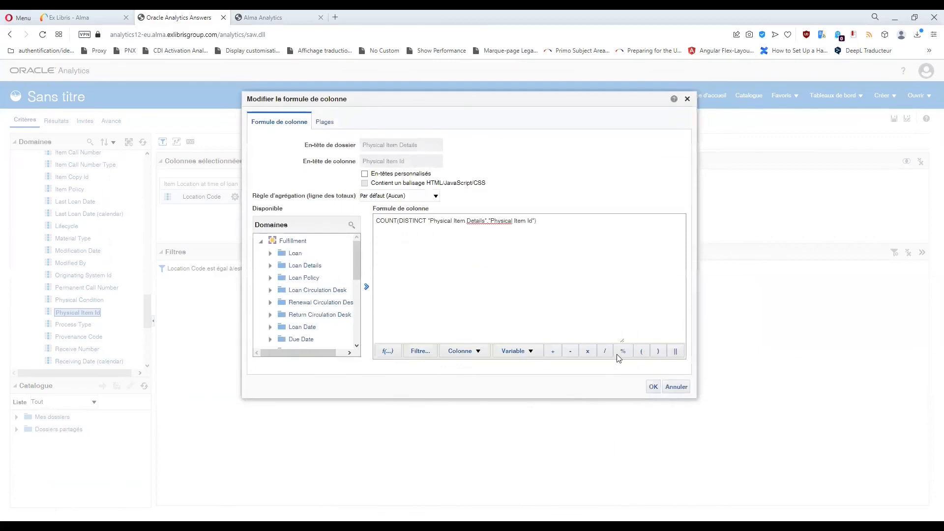
left_click(653, 387)
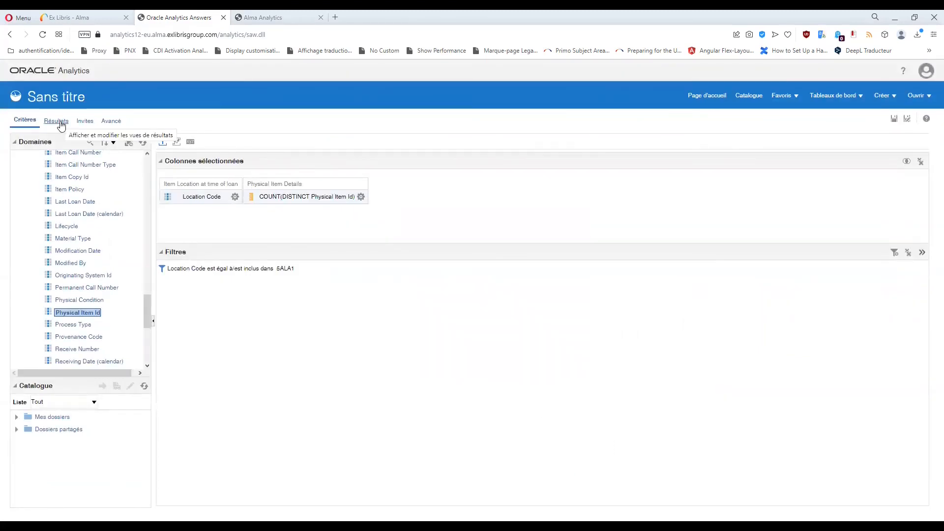
Add Lifecycle from Physical Item Details to the selected columns and filter it to be equal to Active
scroll(81, 248, "up", 1)
left_click(68, 276)
double_click(68, 276)
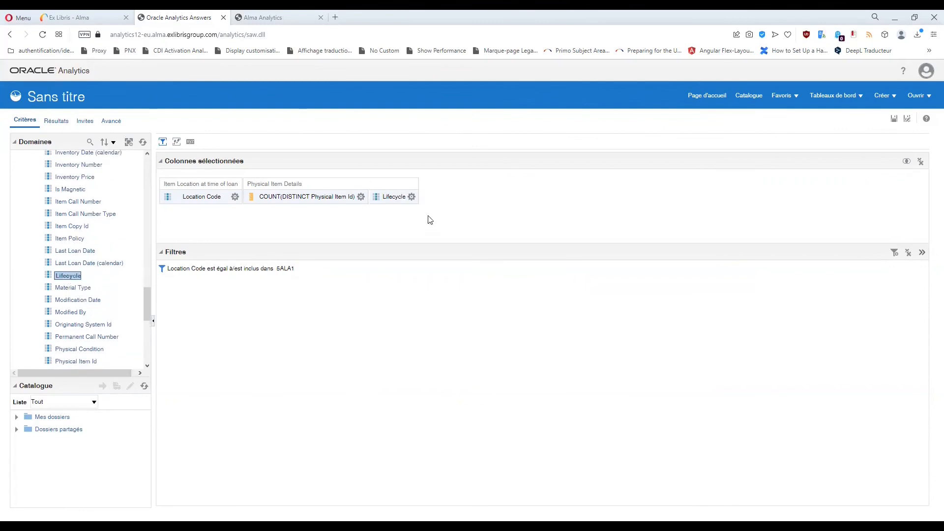
left_click(412, 197)
left_click(438, 251)
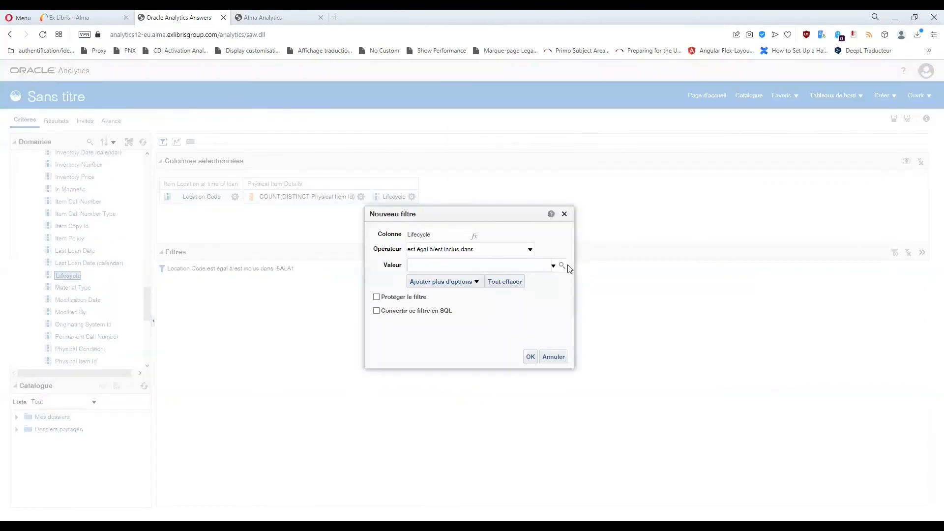
left_click(563, 267)
left_click(577, 363)
left_click(753, 354)
left_click(907, 459)
left_click(530, 356)
Remove the Lifecycle column from the selected columns while keeping its filter, and display the analysis results
left_click(411, 197)
left_click(433, 268)
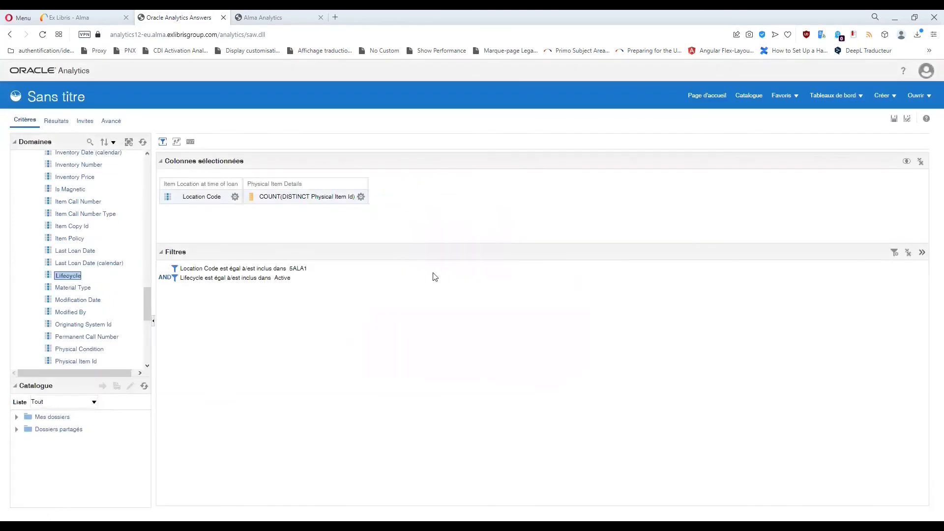
left_click(55, 121)
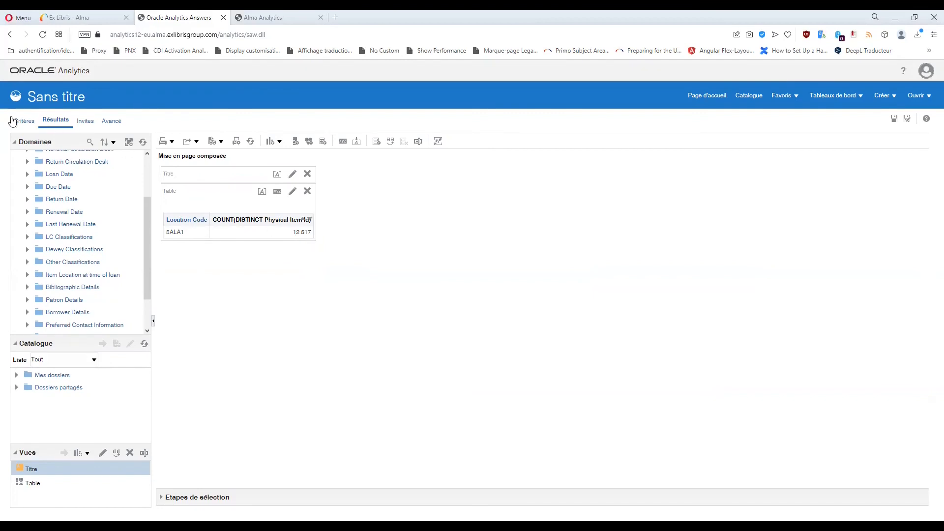
Create a new Physical Items analysis, abandoning the unsaved one, and add Num of Items (In Repository) from Physical Item Details
left_click(889, 97)
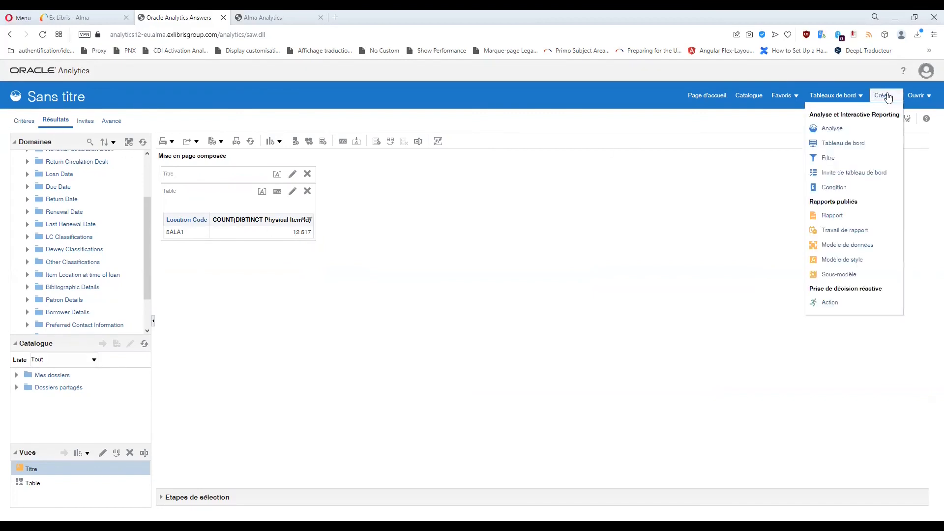
left_click(836, 128)
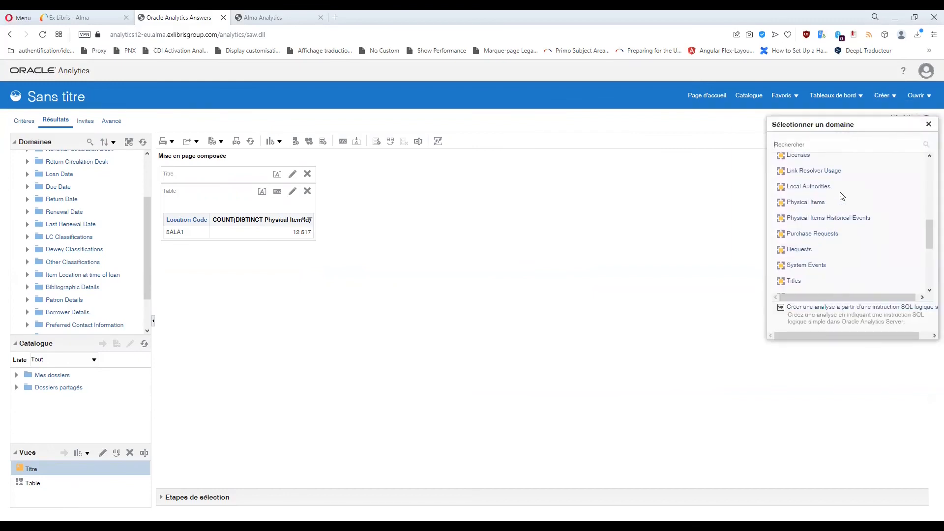
left_click(806, 202)
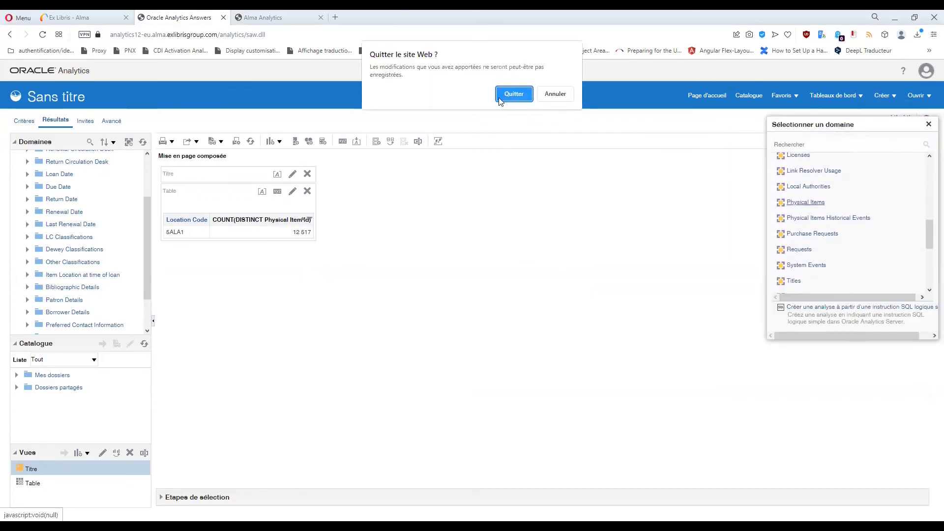
left_click(500, 99)
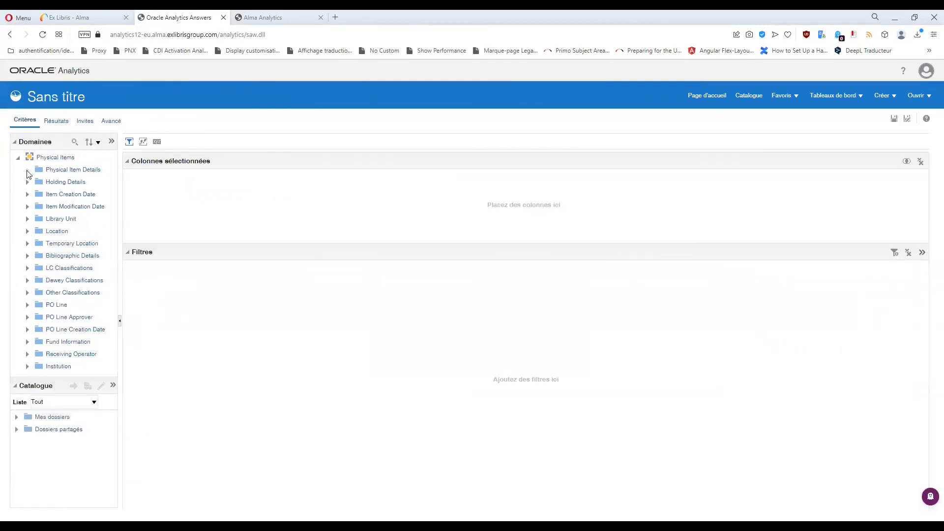
left_click(28, 170)
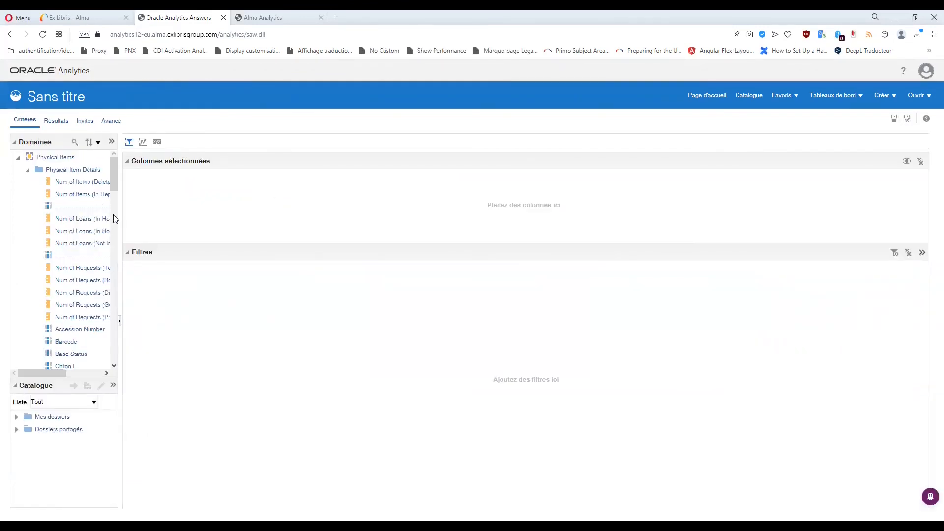
double_click(92, 195)
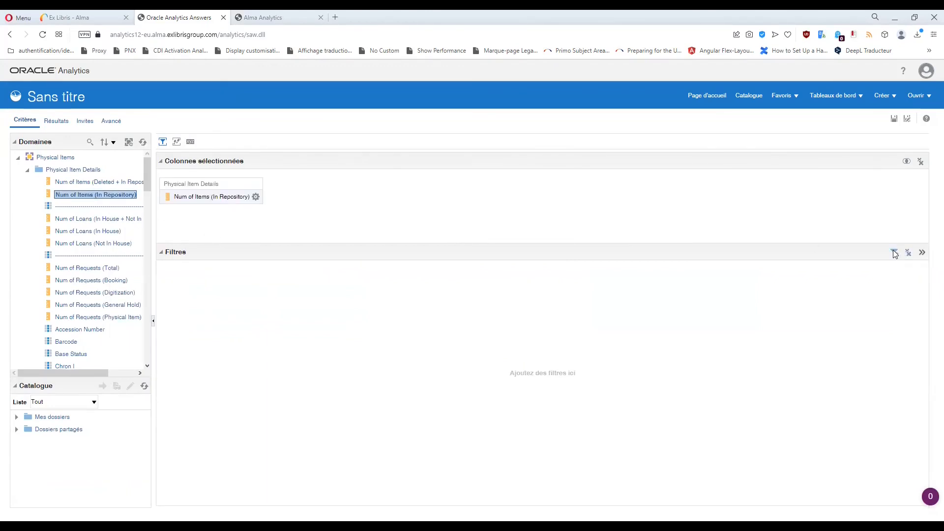
Filter the analysis on Location Code from the Location folder equal to 5ALA1 and display the results
left_click(894, 253)
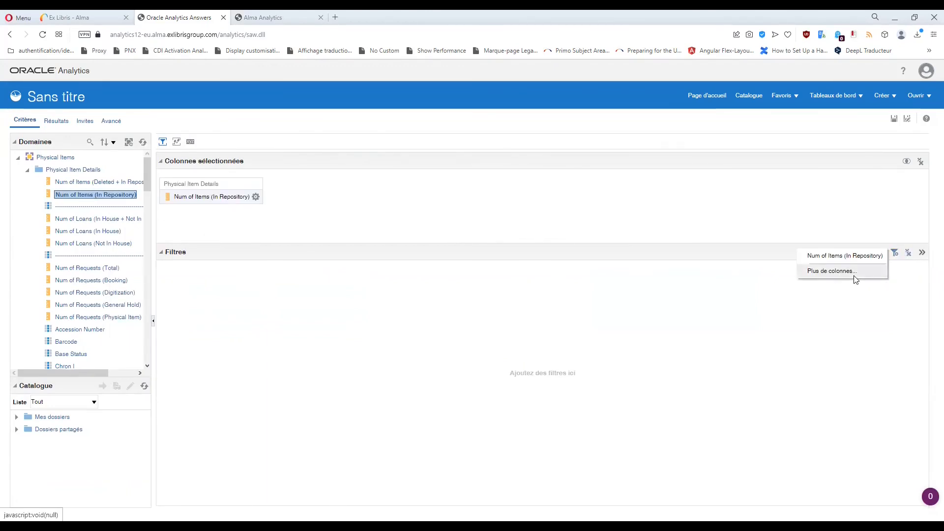
left_click(848, 271)
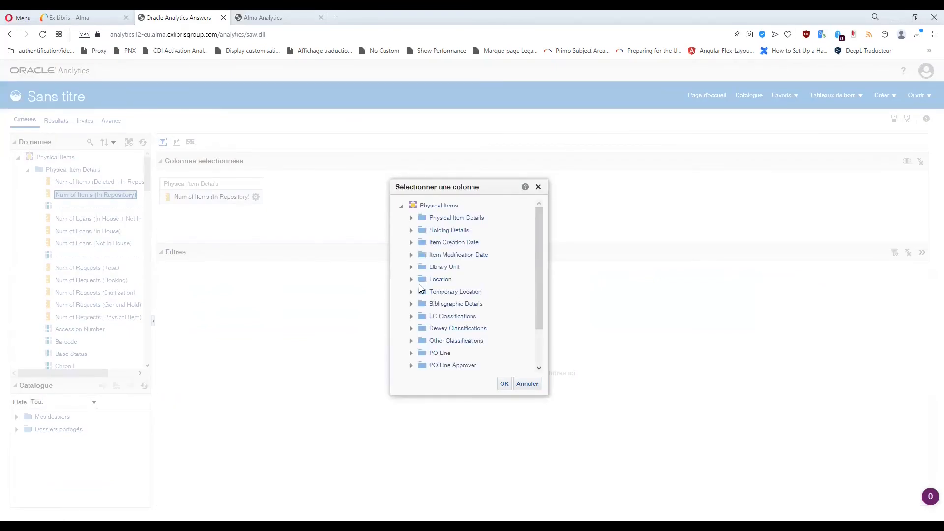
left_click(411, 279)
scroll(464, 296, "down", 1)
left_click(462, 303)
left_click(504, 383)
left_click(453, 265)
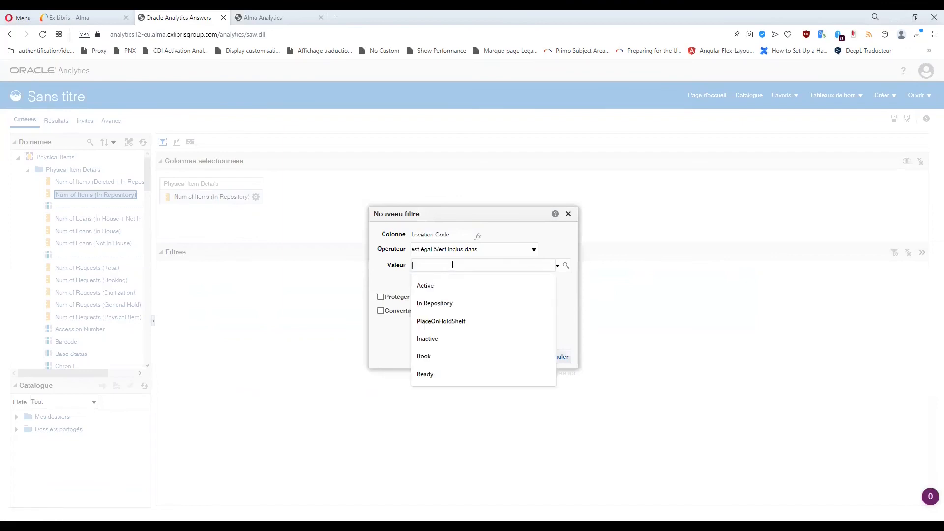
type("5ALA1")
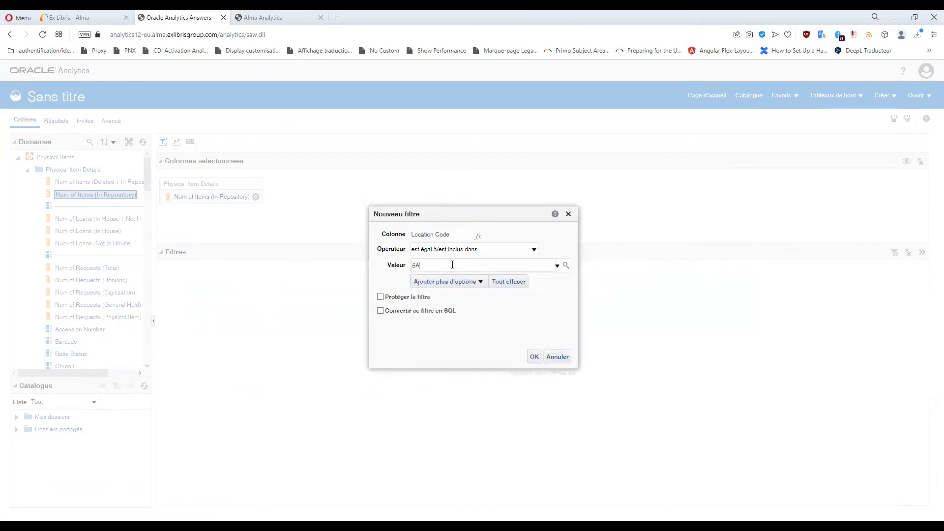
left_click(534, 357)
left_click(50, 122)
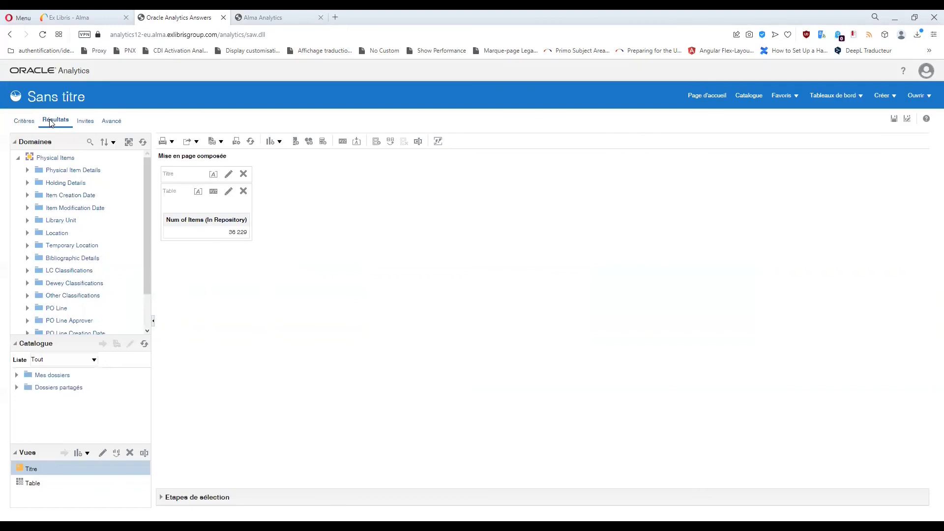
Create a new analysis on the Fulfillment subject area, abandoning the unsaved Physical Items analysis
left_click(883, 95)
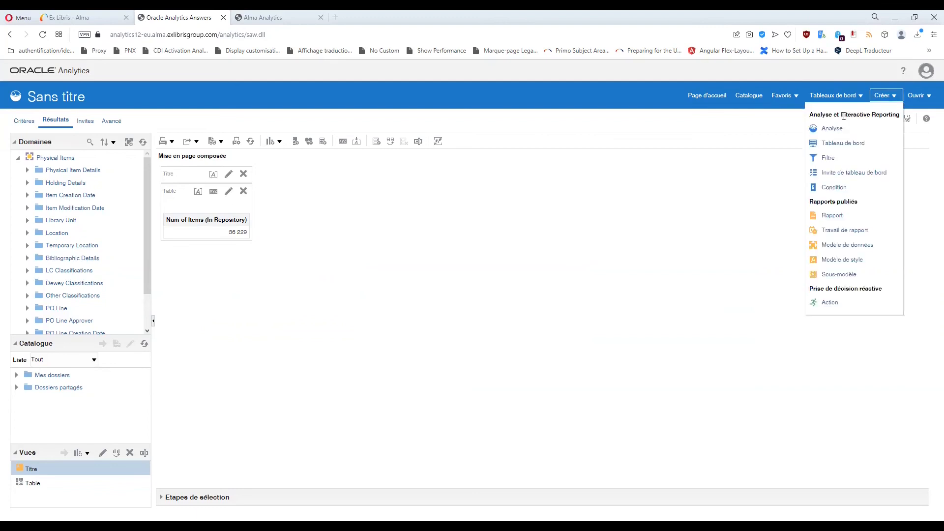
left_click(840, 129)
scroll(813, 211, "down", 3)
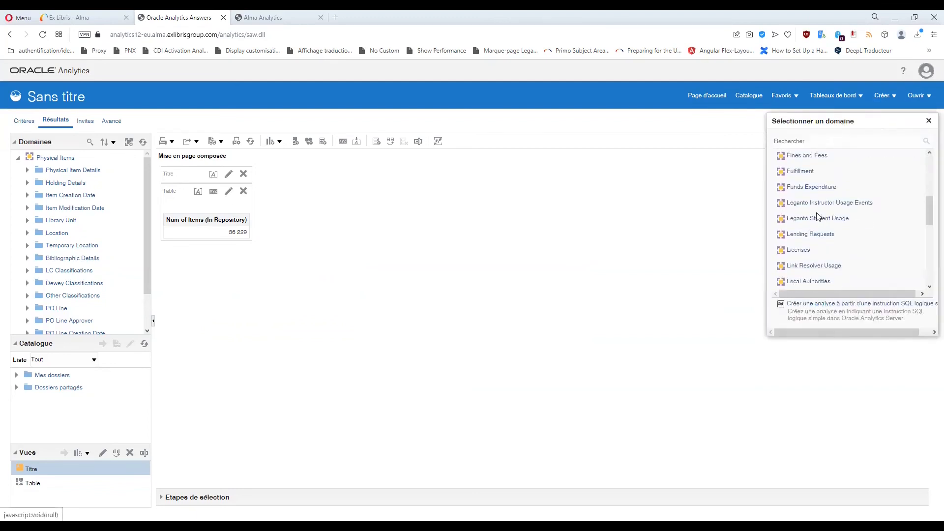
left_click(800, 171)
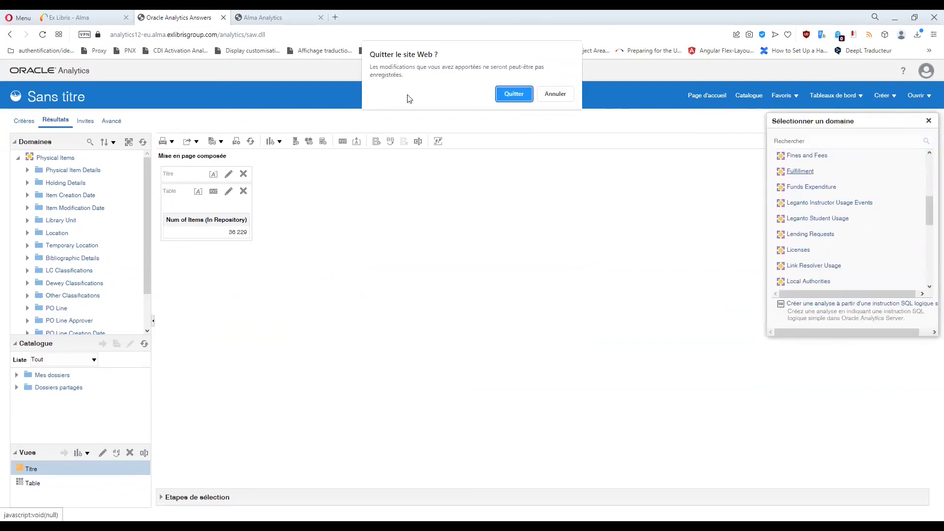
left_click(514, 93)
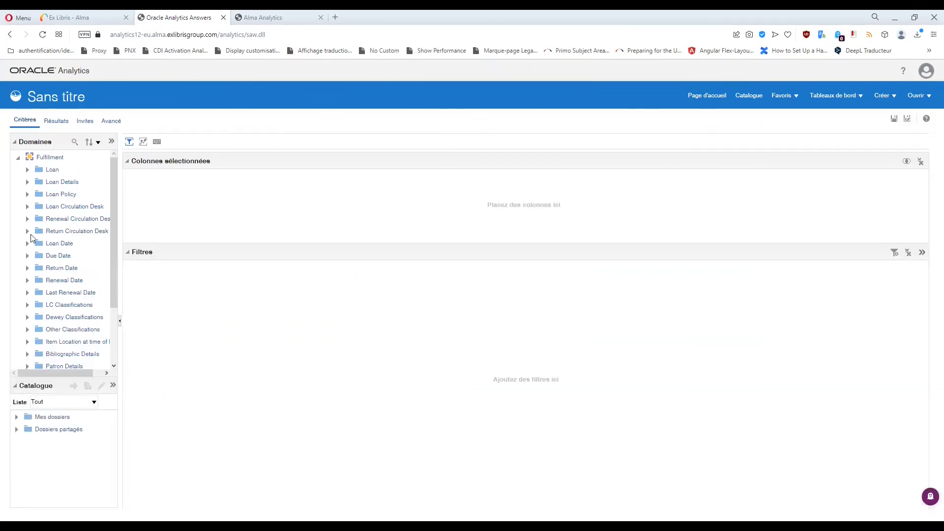
Add Location Code from Item Location at time of loan to the new Fulfillment analysis
scroll(27, 268, "down", 3)
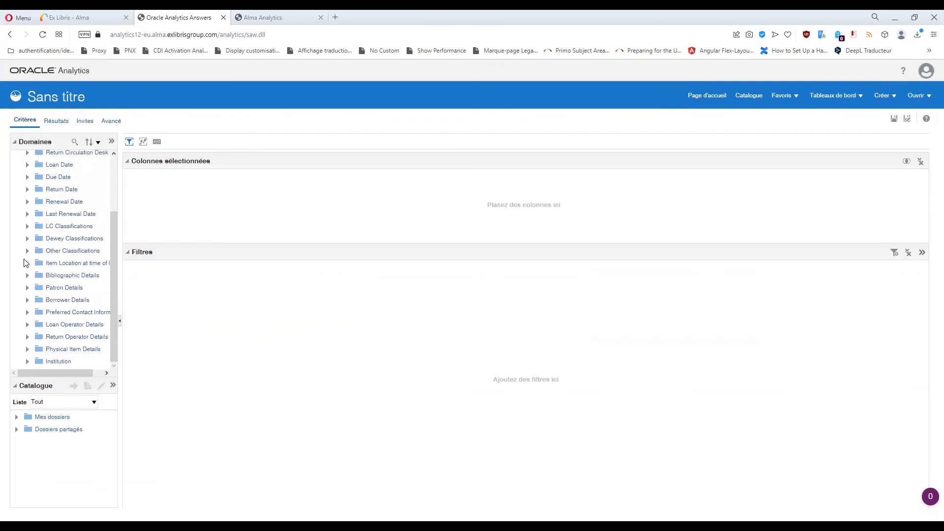
left_click(27, 263)
scroll(73, 314, "down", 2)
double_click(76, 350)
Filter the Location Code column to be equal to 5ALA1
left_click(201, 197)
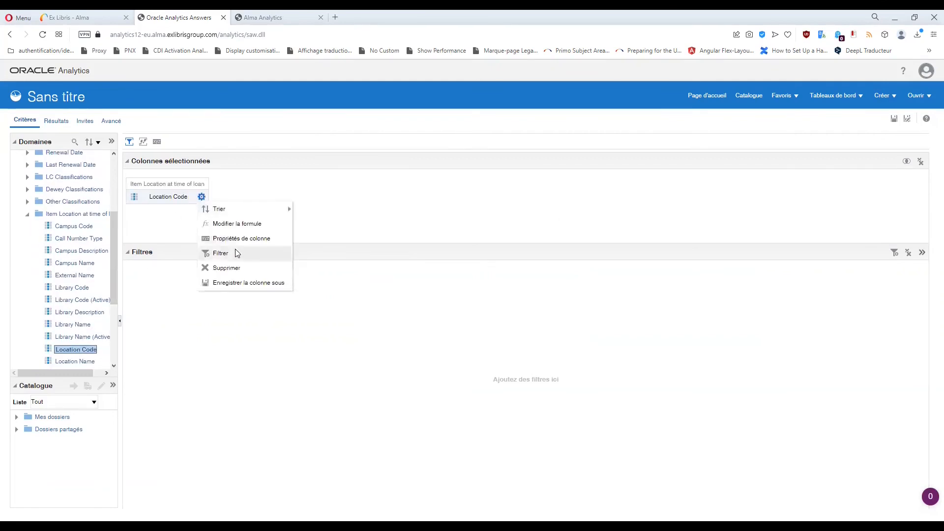
left_click(234, 253)
left_click(434, 261)
type("5ALA1")
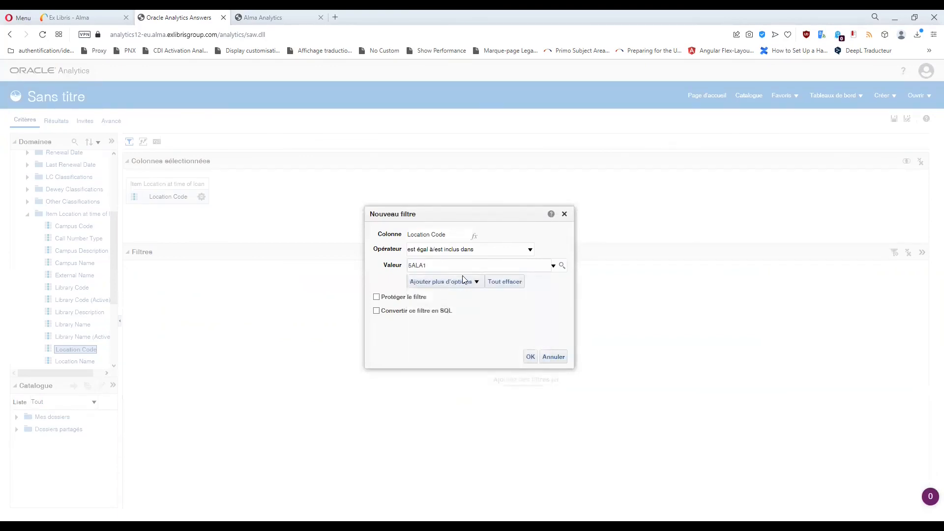
left_click(530, 356)
Add Physical Item Id from Physical Item Details beside the Location Code column
scroll(81, 222, "up", 3)
scroll(83, 217, "down", 6)
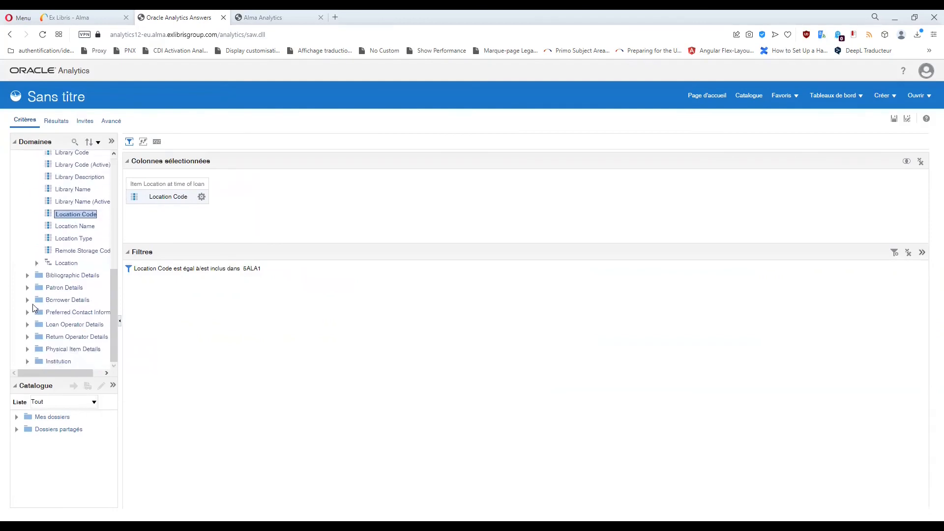
left_click(27, 349)
scroll(57, 290, "down", 6)
scroll(57, 290, "down", 5)
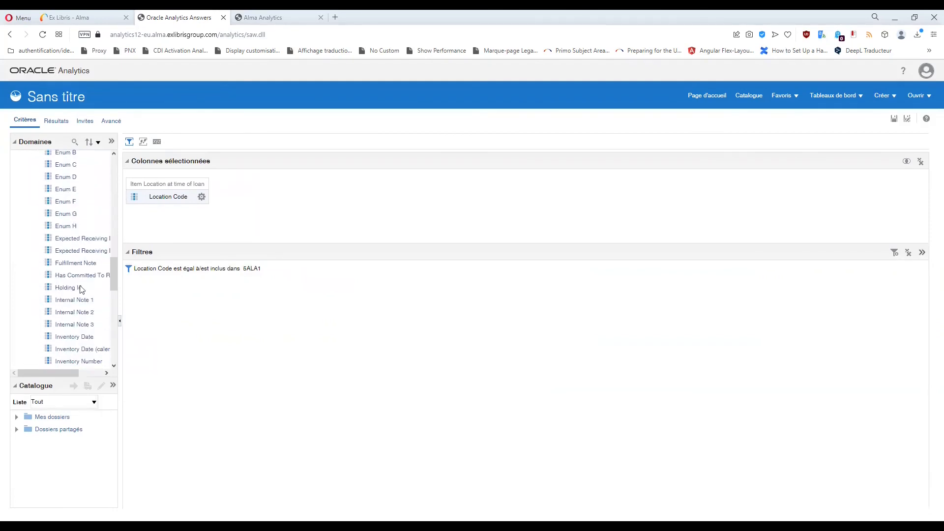
scroll(71, 339, "down", 2)
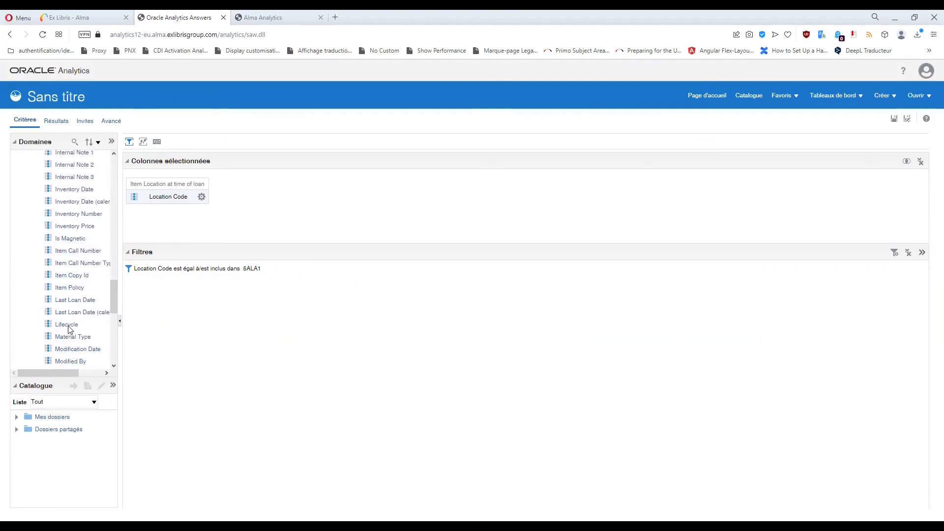
scroll(81, 319, "down", 4)
scroll(81, 259, "down", 1)
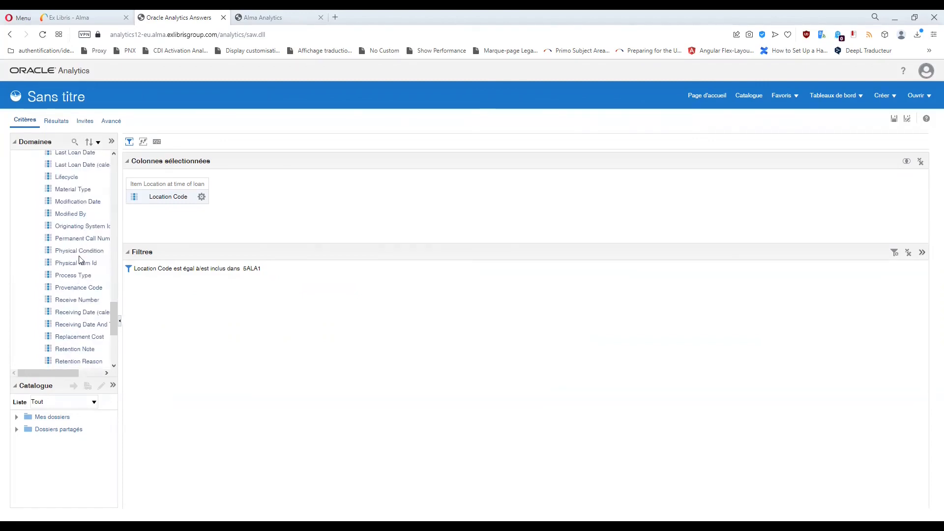
left_click_drag(81, 264, 247, 181)
left_click(271, 196)
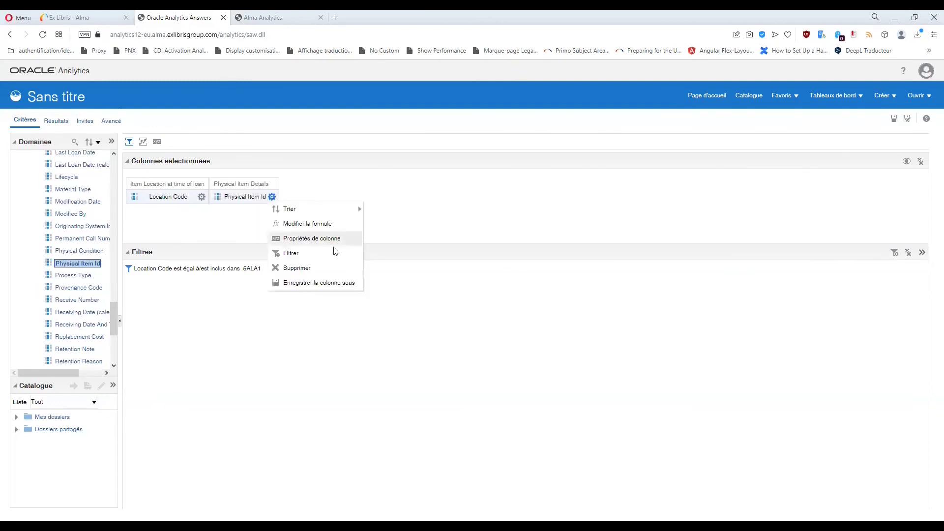
left_click(316, 253)
left_click(564, 213)
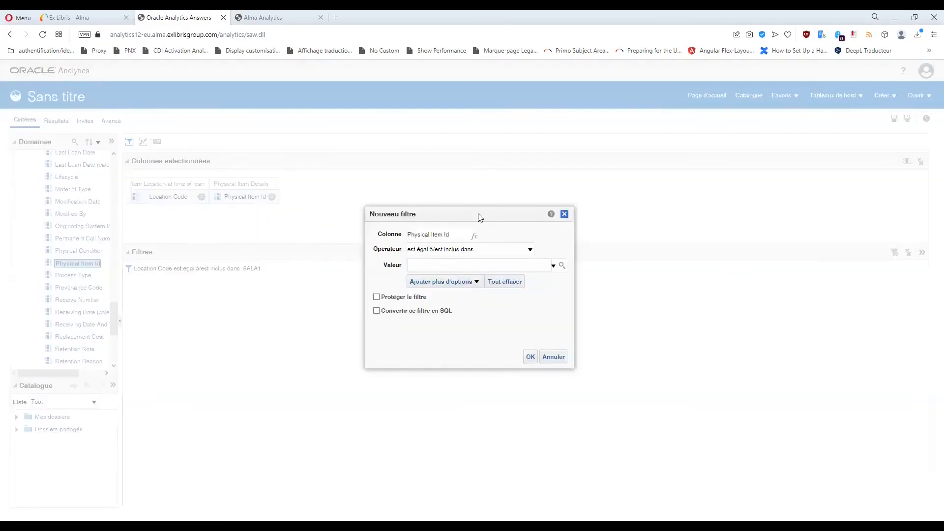
Change the Physical Item Id formula to a distinct count with the CountDistinct function and display the results
left_click(272, 197)
left_click(295, 224)
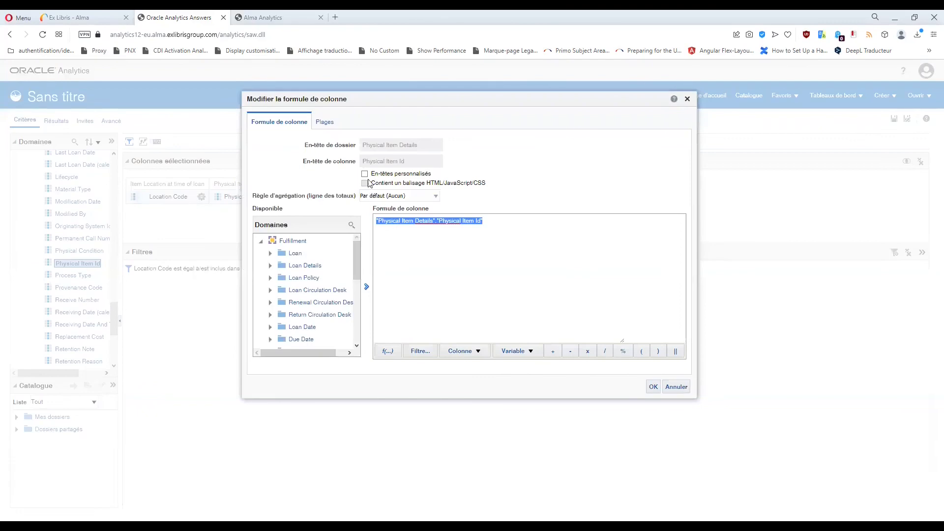
left_click(388, 350)
scroll(452, 300, "down", 2)
left_click(439, 251)
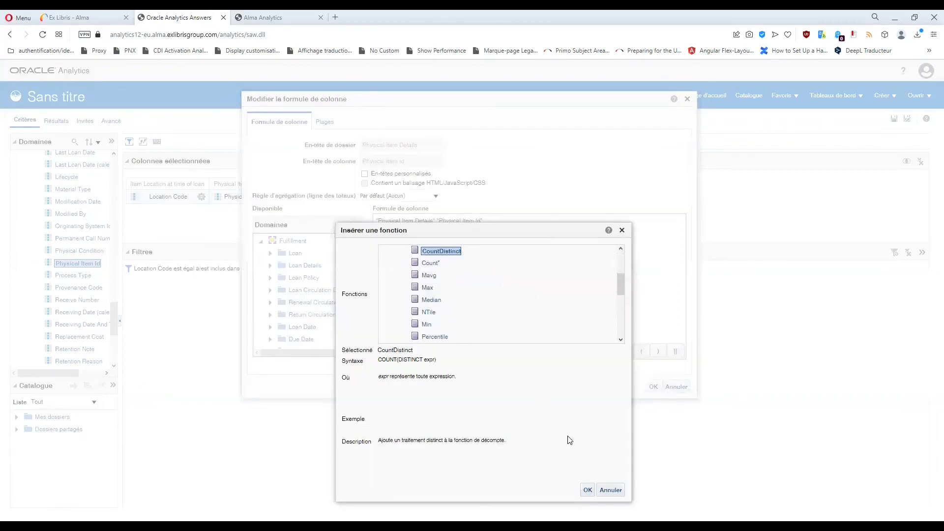
left_click(587, 490)
left_click(653, 387)
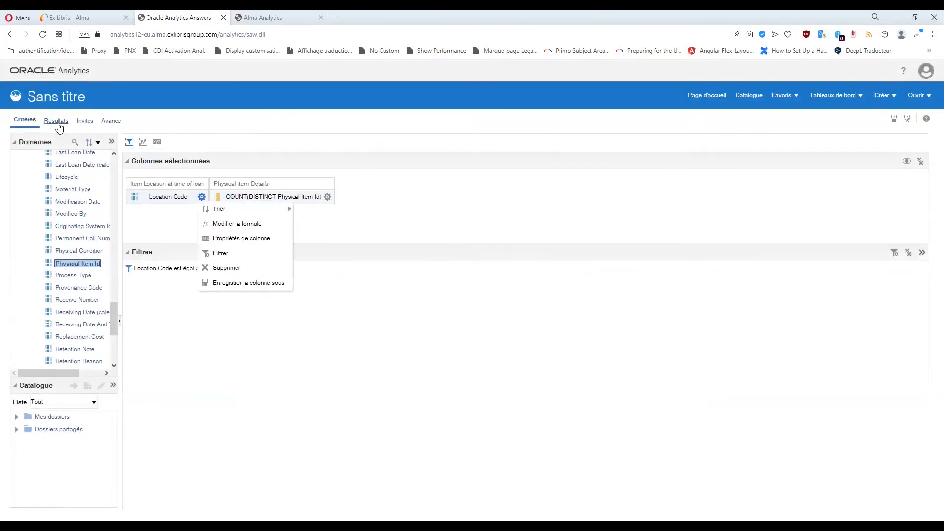
left_click(56, 122)
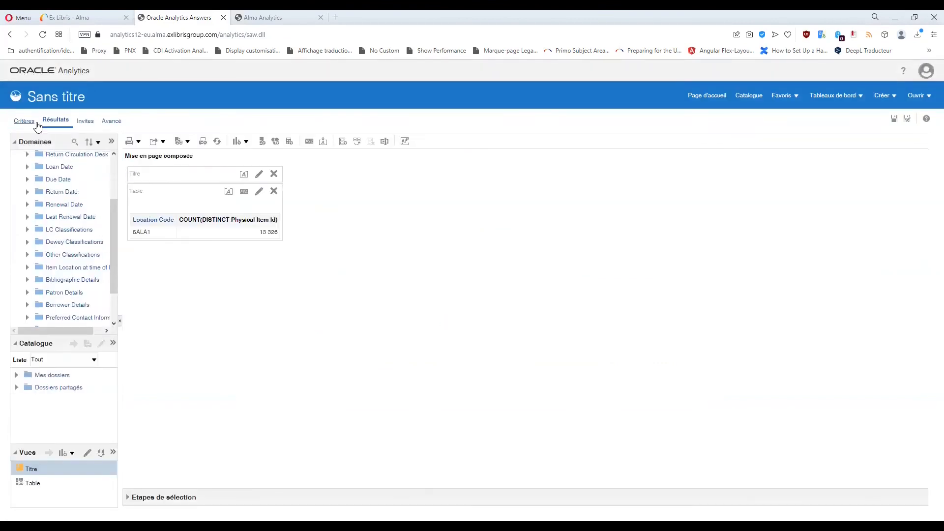
Return to the analysis criteria and add Lifecycle from Physical Item Details as a column
left_click(32, 127)
scroll(50, 246, "down", 3)
left_click(51, 249)
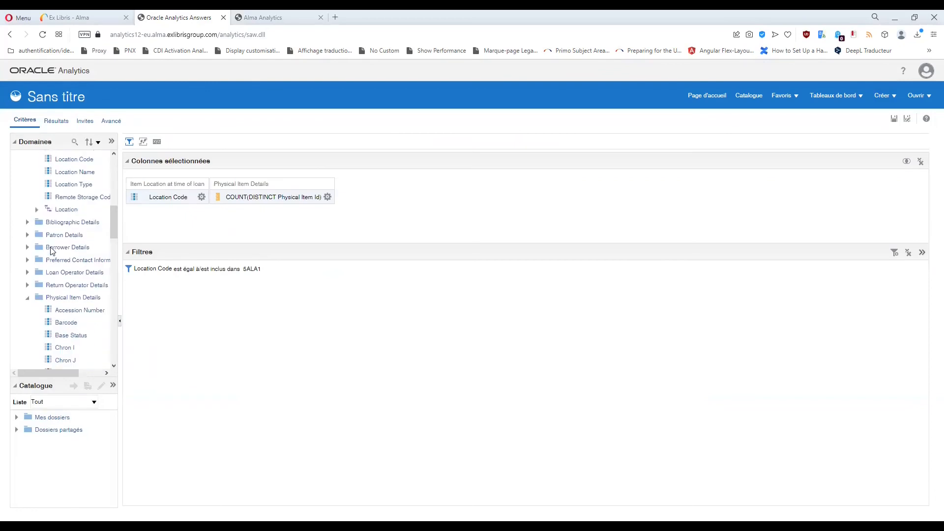
scroll(52, 250, "down", 10)
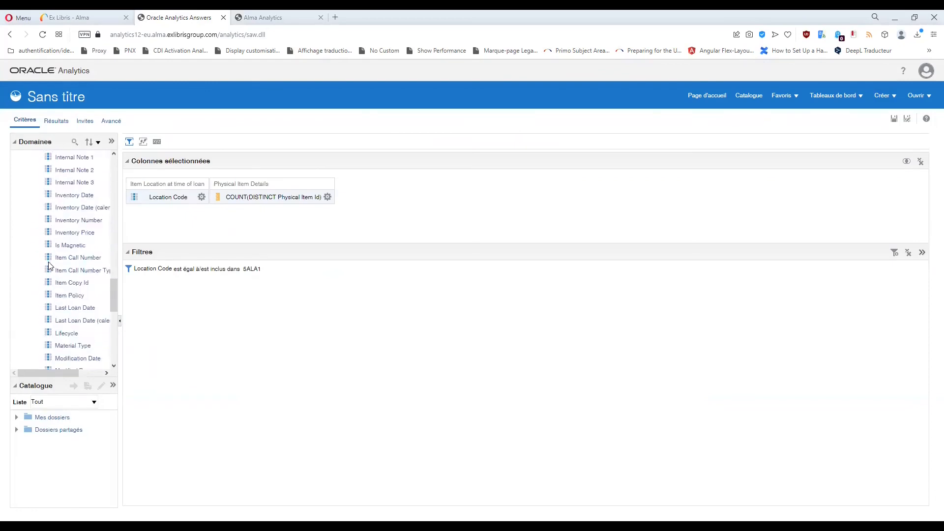
double_click(69, 333)
Filter the Lifecycle column to be equal to Active
left_click(377, 197)
left_click(414, 254)
left_click(565, 267)
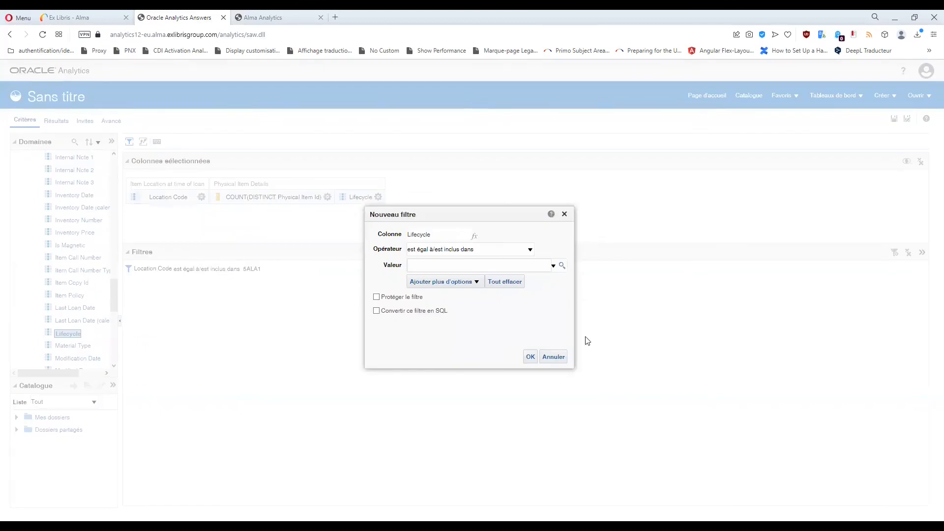
left_click(586, 363)
left_click(751, 354)
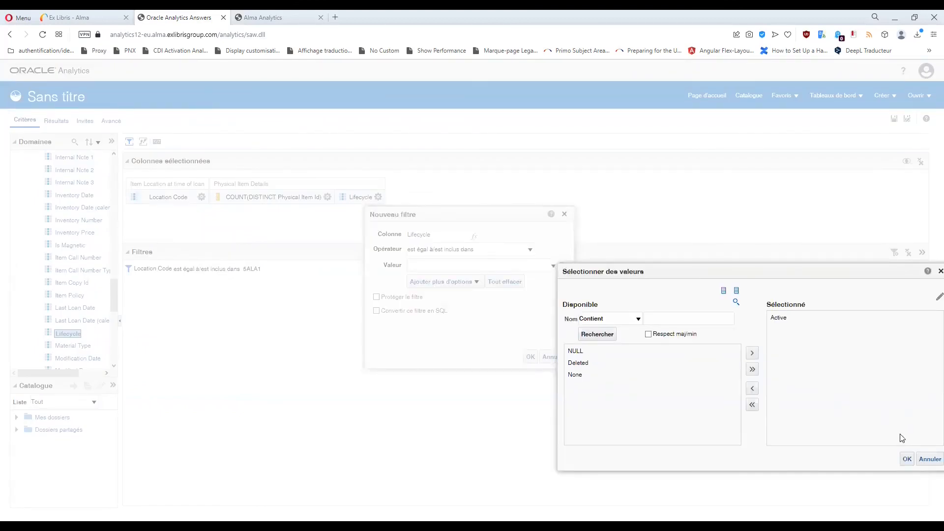
left_click(907, 460)
left_click(530, 357)
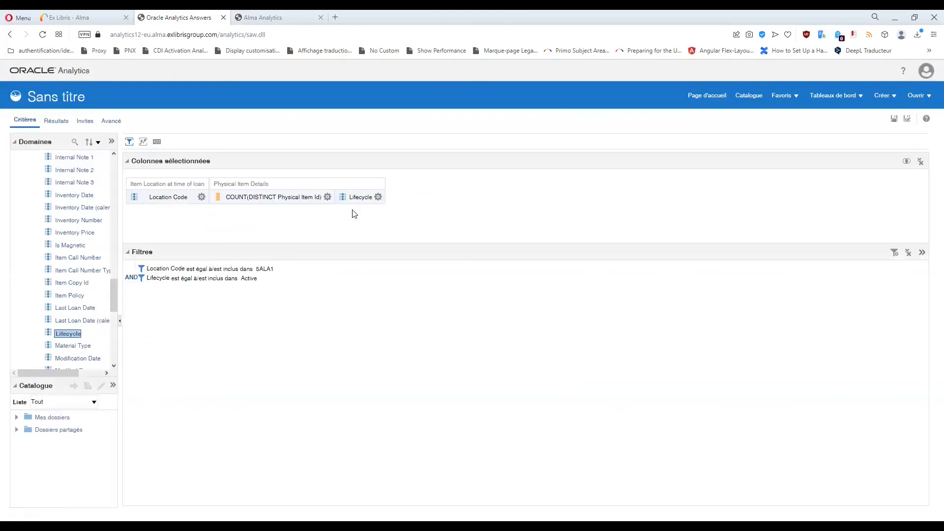
Remove the Lifecycle column while keeping its filter, and display the results
left_click(378, 197)
left_click(396, 268)
left_click(55, 121)
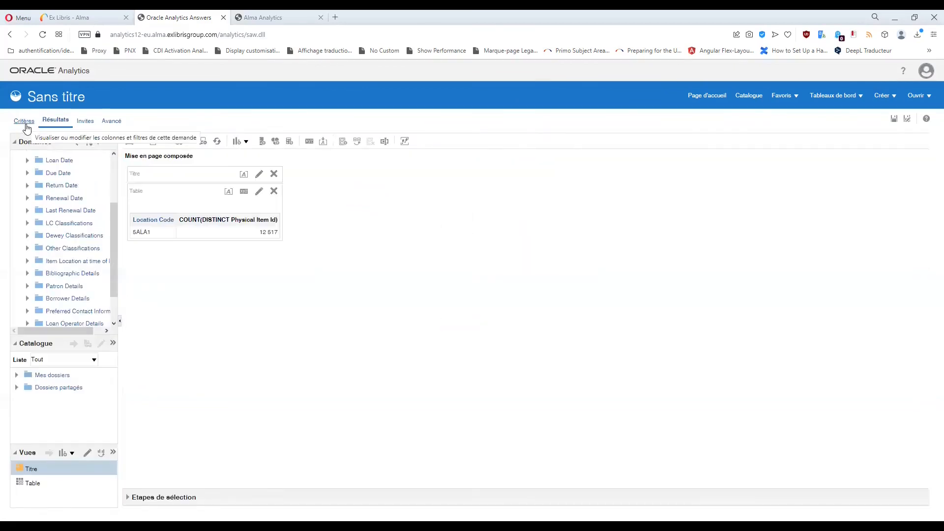
Return to the criteria and add the Loans (Not In House) measure from the Loan folder
left_click(25, 124)
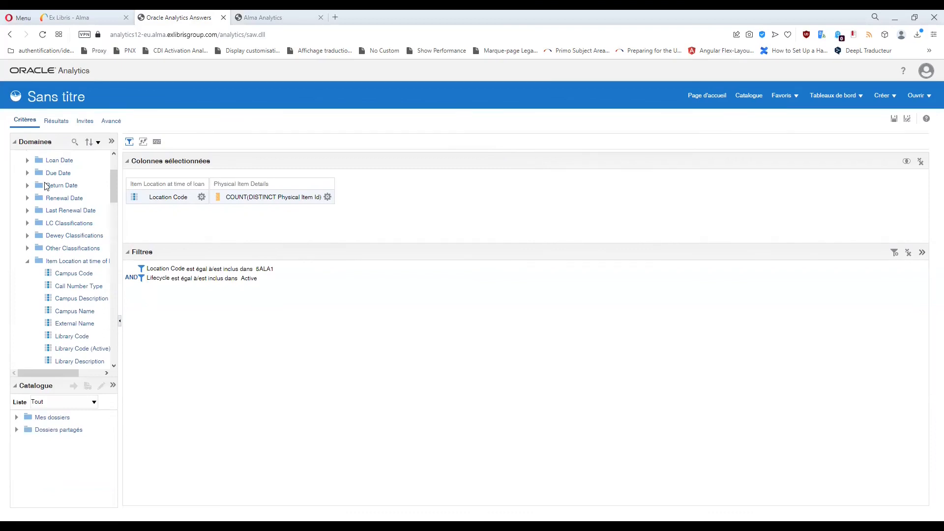
scroll(47, 185, "up", 10)
left_click(27, 170)
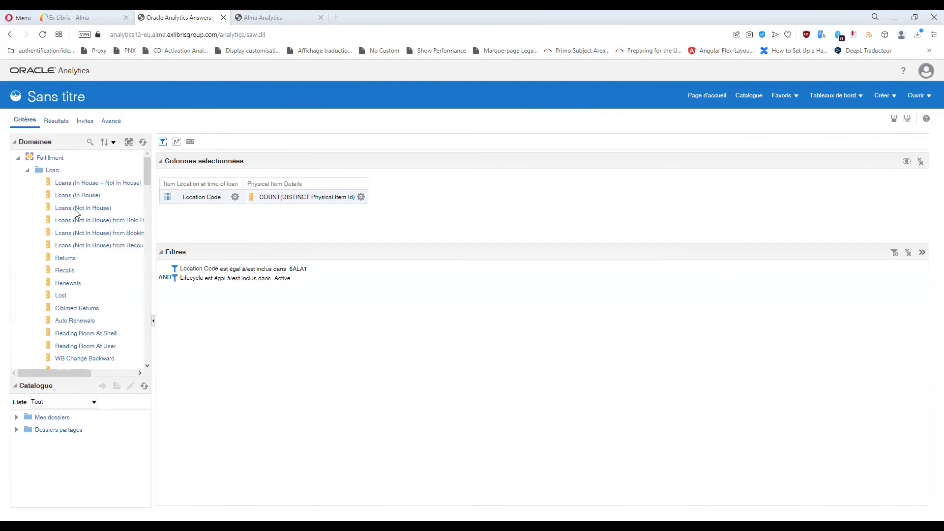
double_click(81, 209)
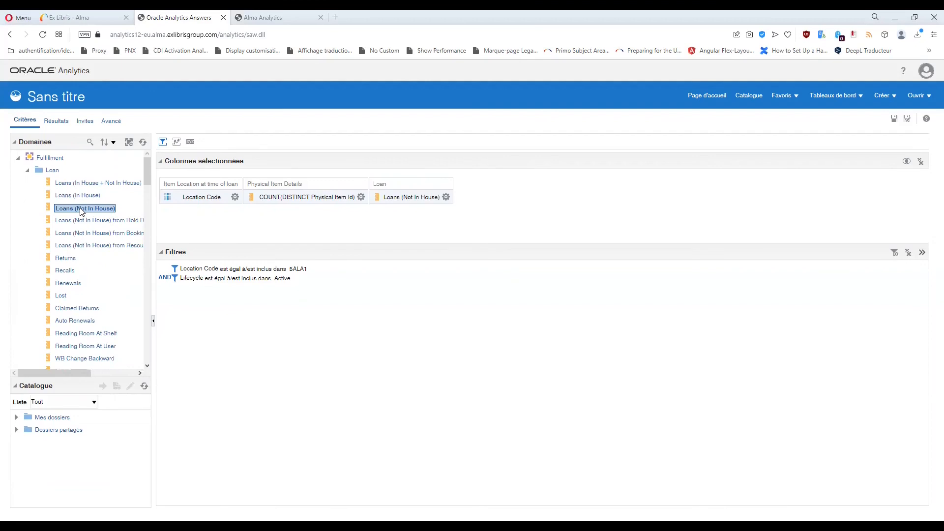
scroll(97, 211, "down", 4)
scroll(97, 210, "down", 2)
left_click(28, 214)
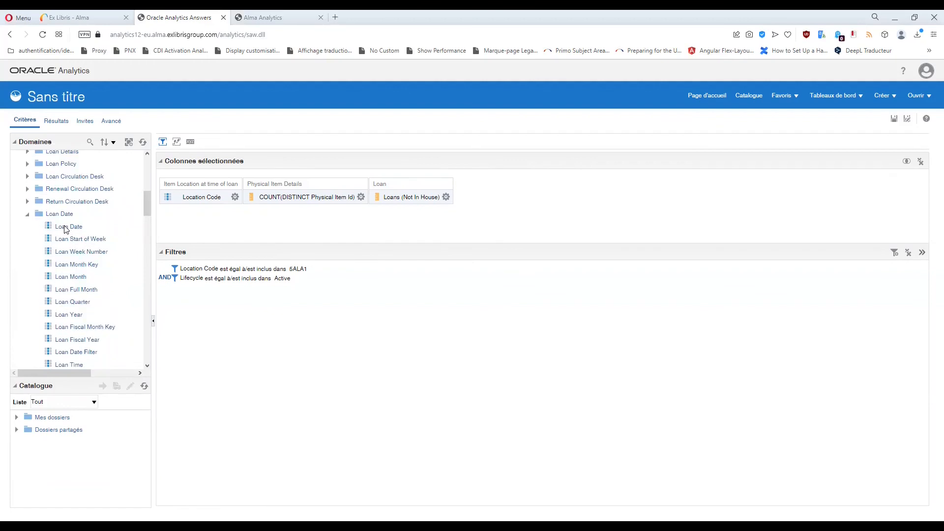
left_click(27, 214)
scroll(89, 276, "up", 6)
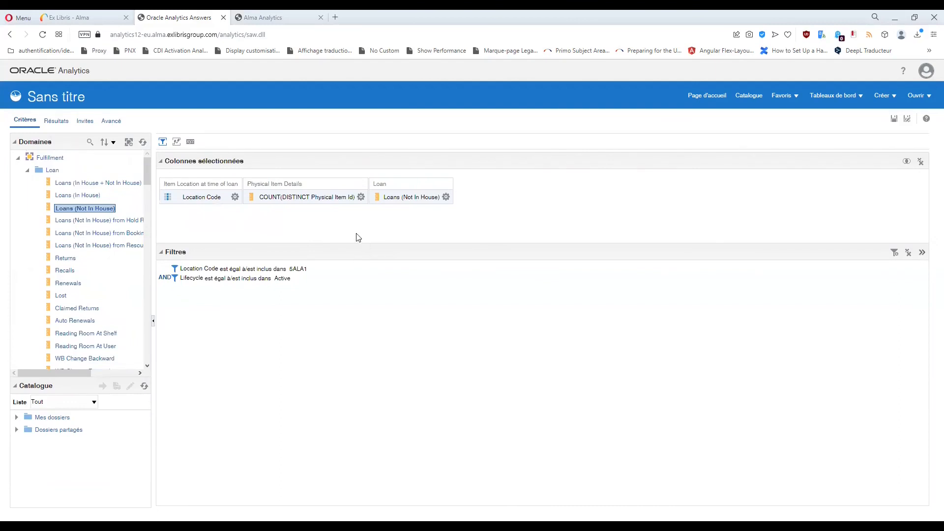
Copy the COUNT(DISTINCT) formula of the Physical Item Id column and leave that column unchanged
left_click(361, 197)
left_click(390, 223)
key("ctrl+c")
right_click(417, 220)
left_click(450, 252)
left_click(688, 99)
Add a second Loans (Not In House) column and change its formula to the copied distinct Physical Item Id count divided by Loans (Not In House)
double_click(83, 211)
left_click(530, 197)
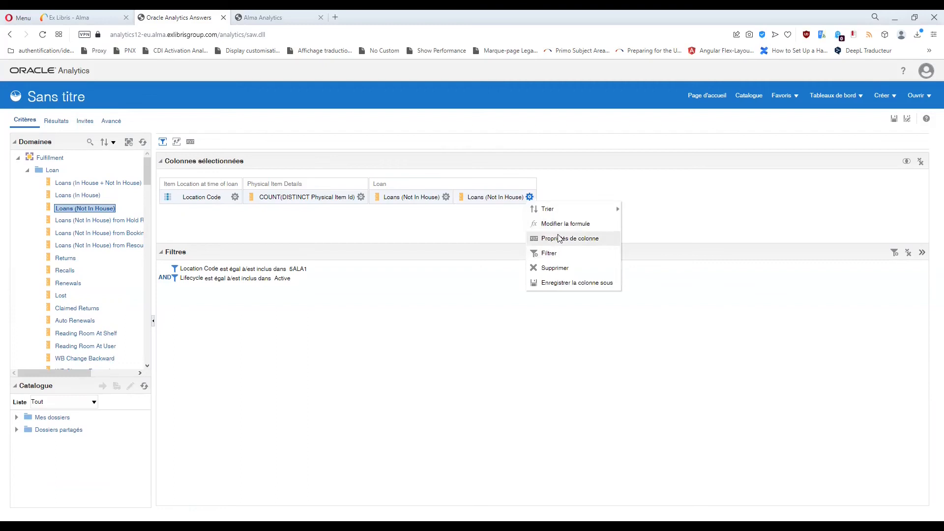
left_click(537, 224)
left_click(378, 221)
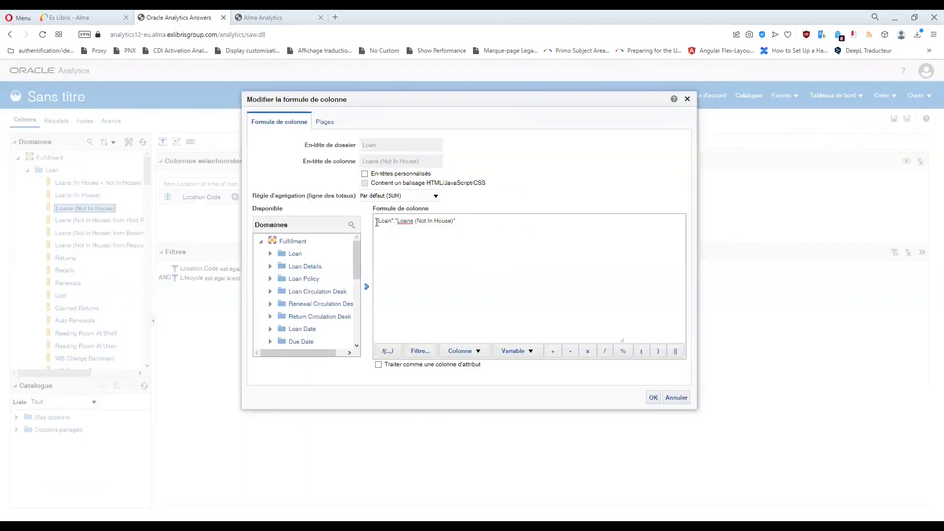
key("ctrl+v")
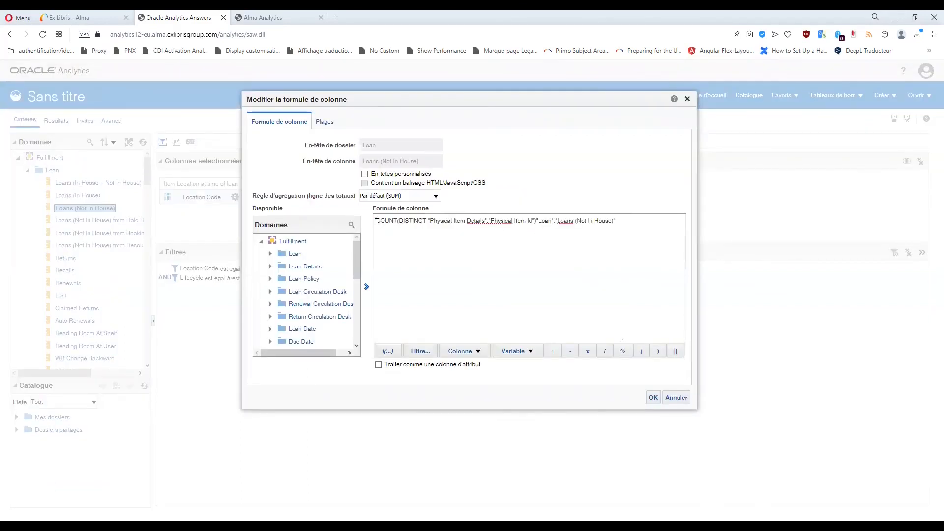
type("/")
left_click(652, 398)
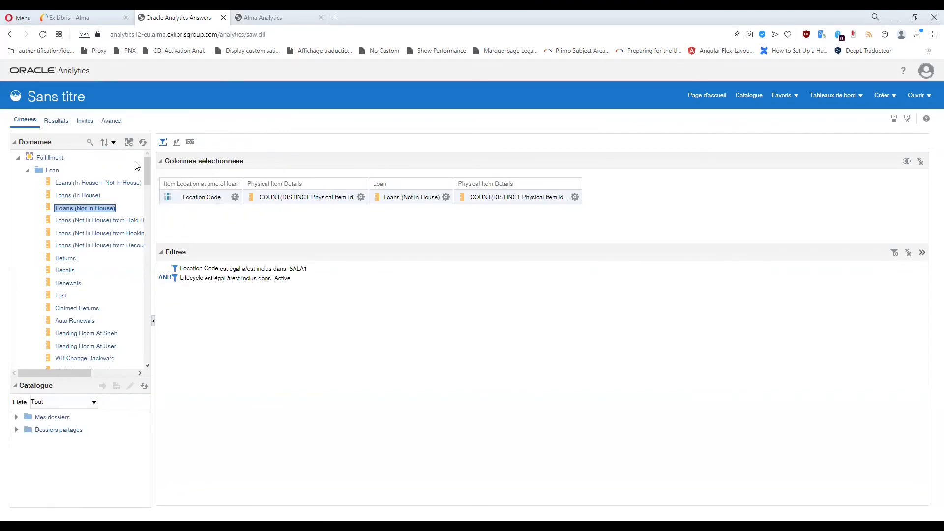
scroll(102, 276, "down", 6)
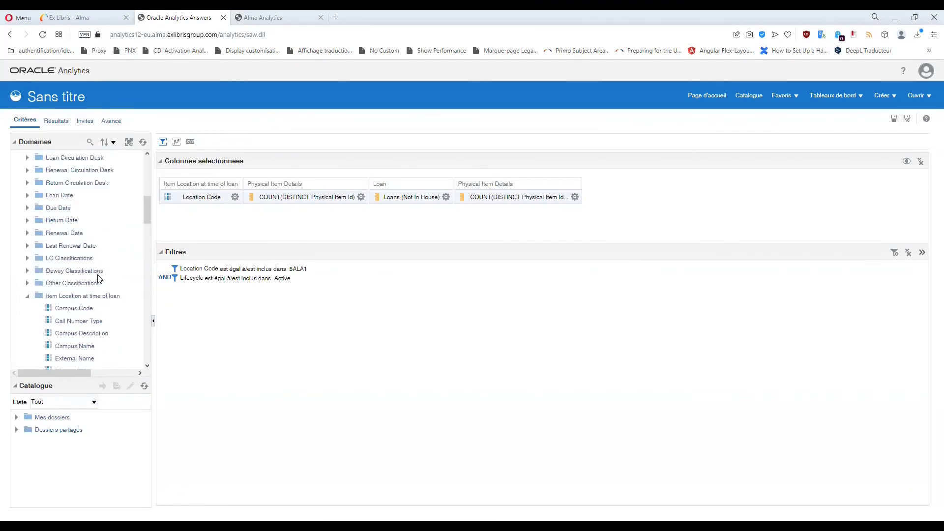
scroll(100, 278, "up", 2)
left_click(27, 264)
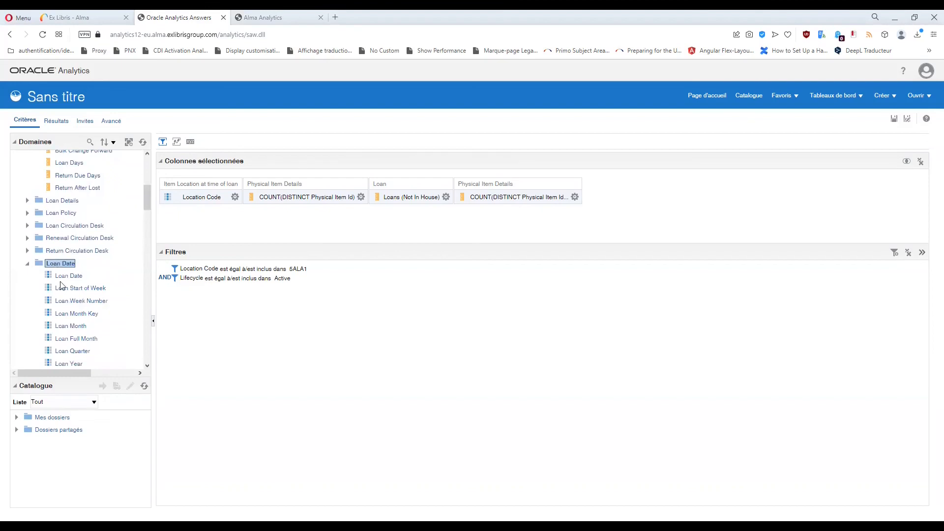
scroll(32, 243, "up", 3)
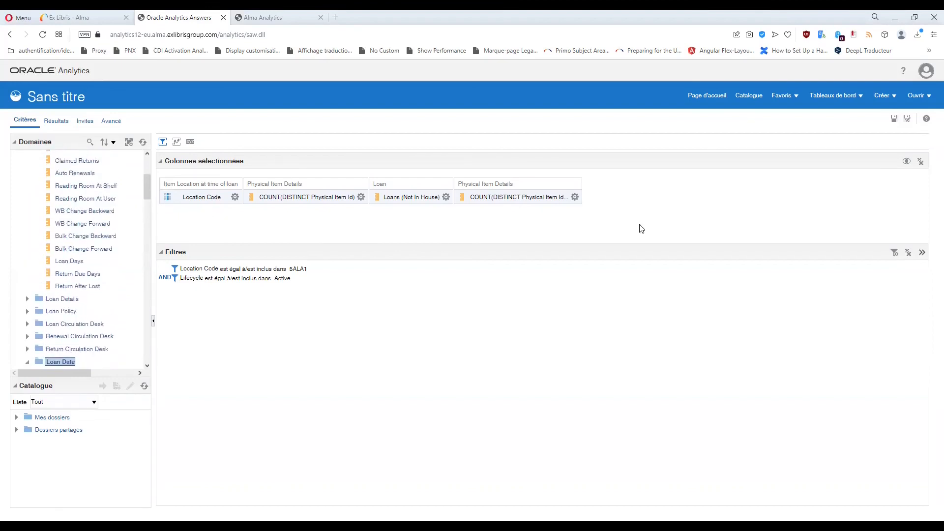
Override the ratio column's default data format to show two decimals, and display the results
left_click(574, 197)
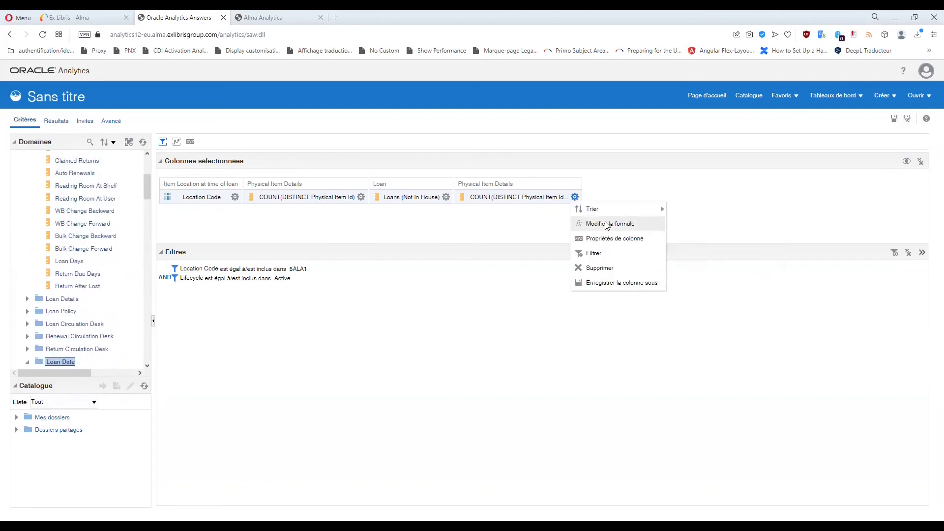
left_click(610, 239)
left_click(378, 126)
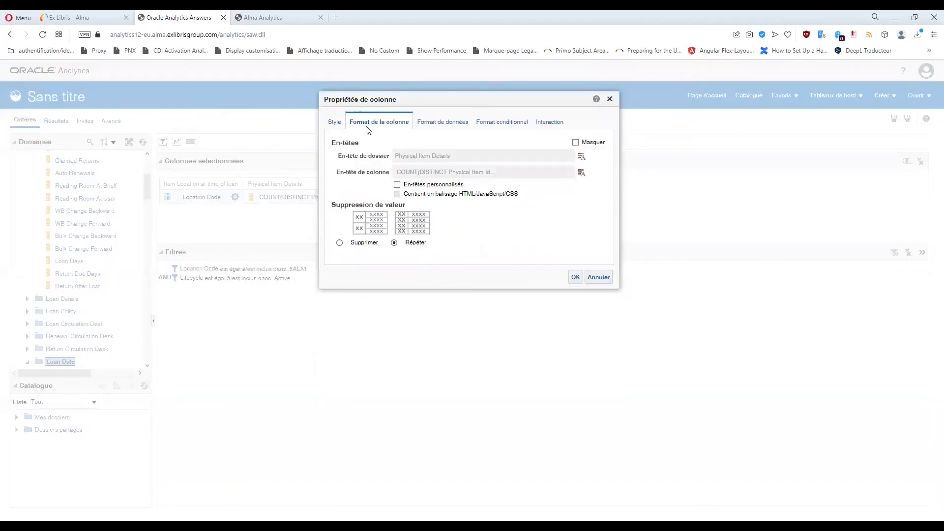
left_click(437, 125)
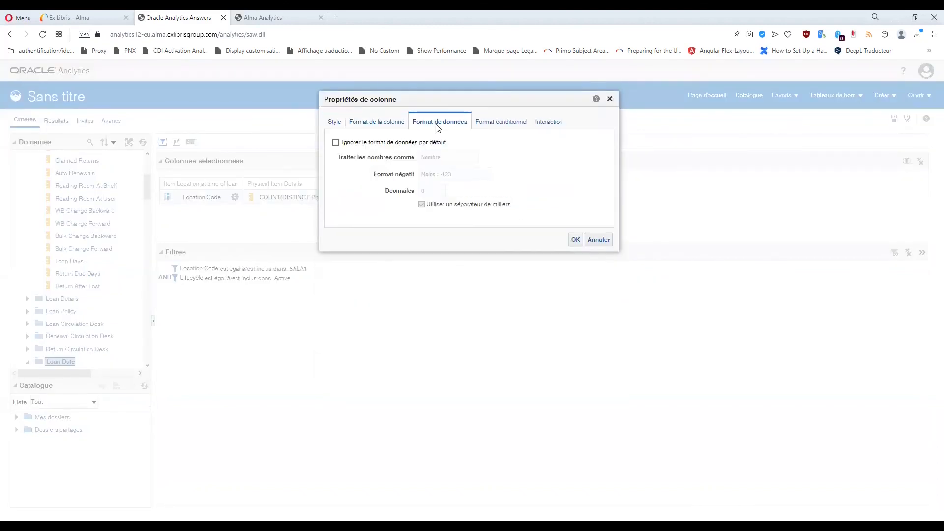
left_click(335, 142)
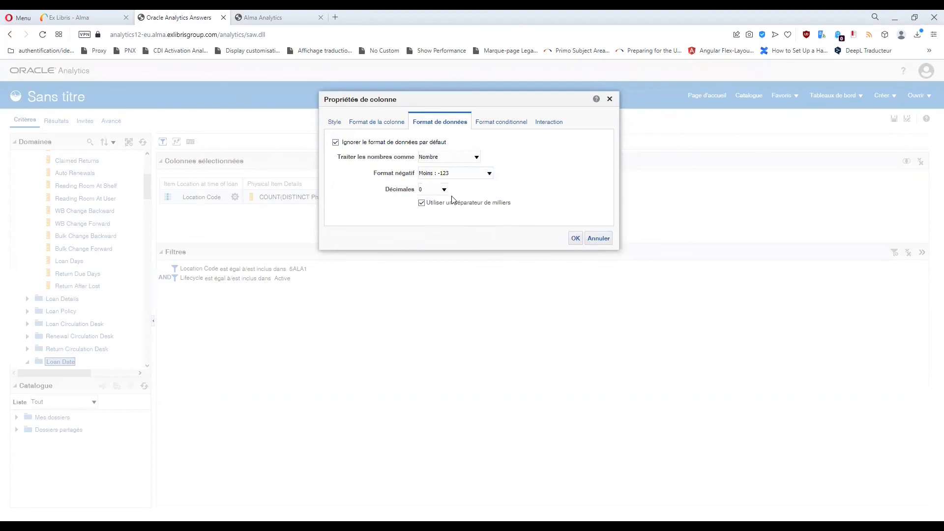
left_click(444, 190)
left_click(436, 214)
left_click(576, 238)
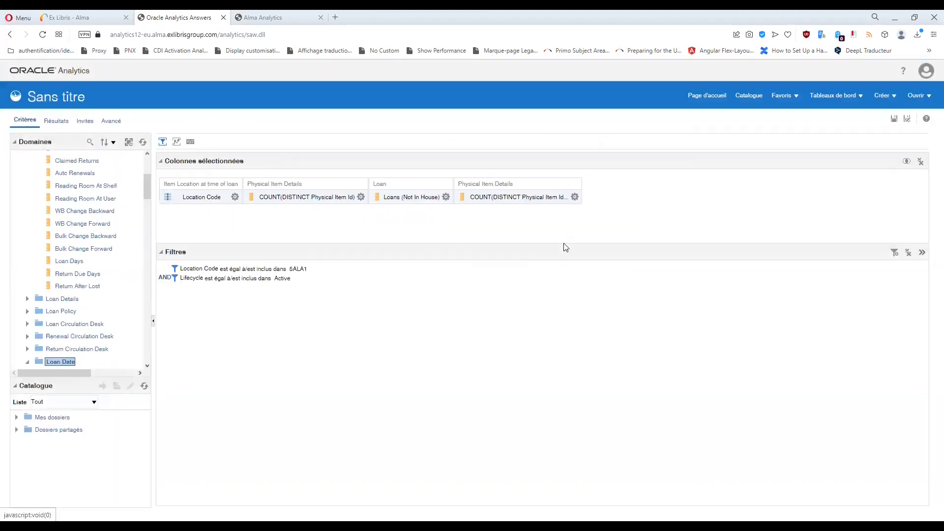
left_click(57, 122)
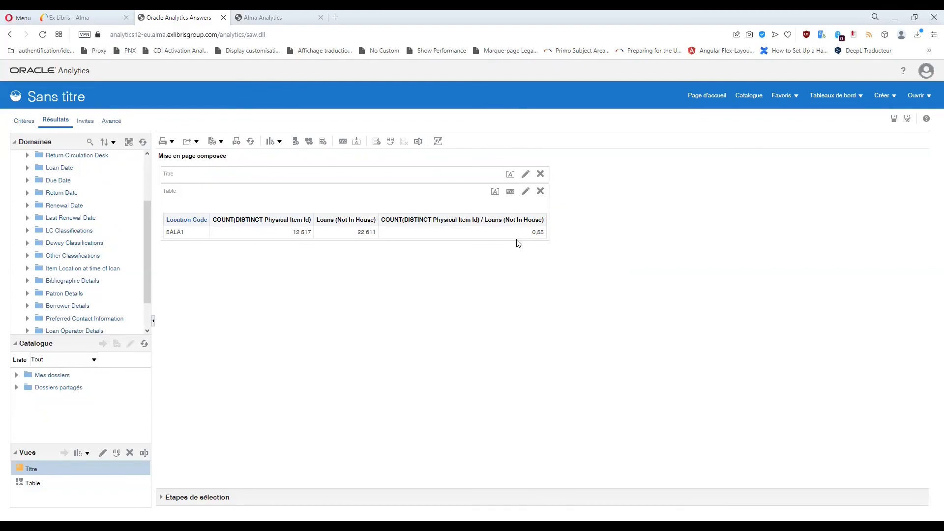
left_click(894, 101)
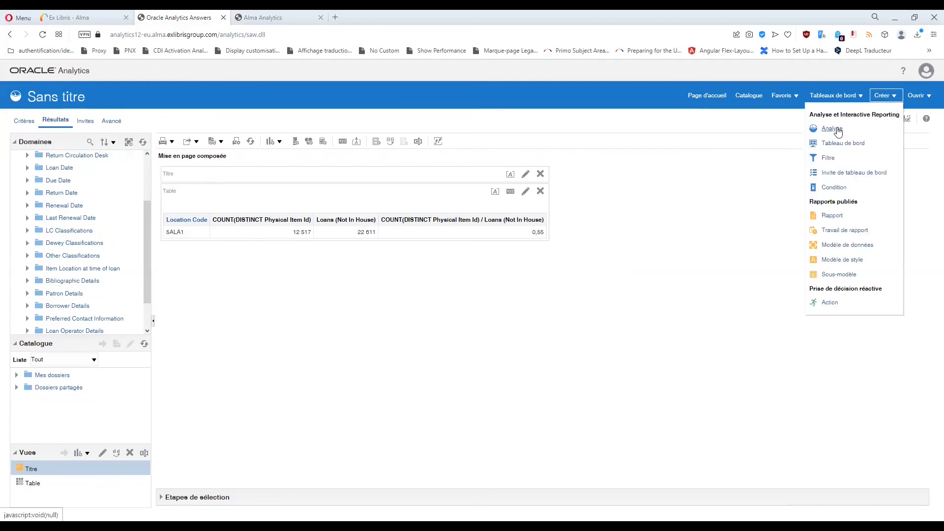
left_click(24, 121)
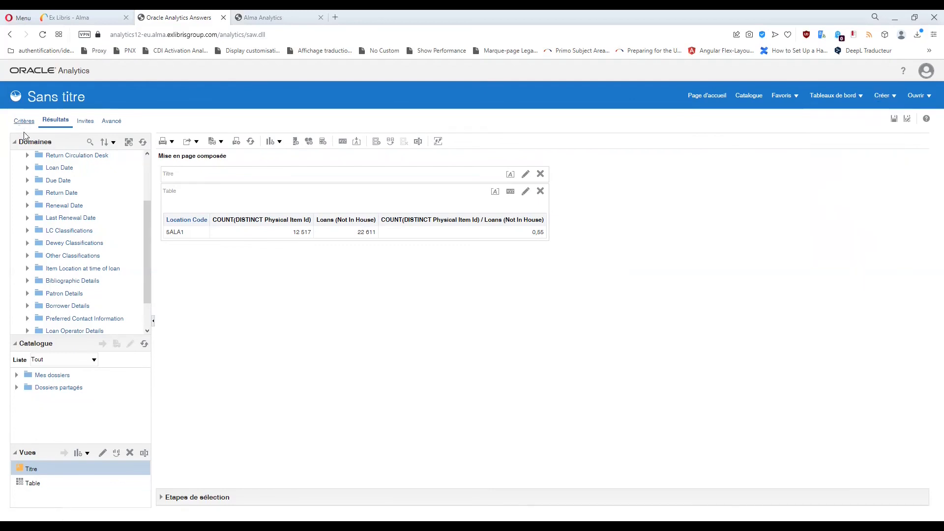
scroll(77, 257, "down", 8)
scroll(76, 256, "up", 4)
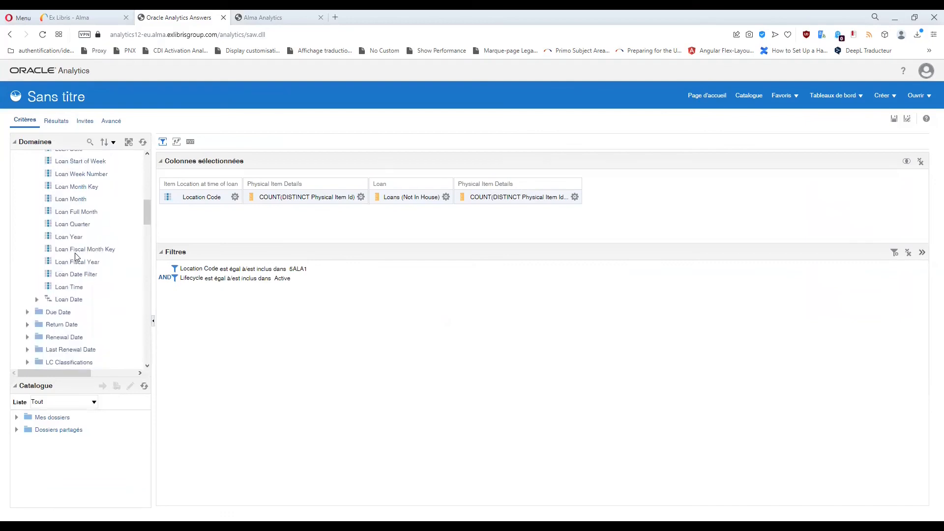
double_click(70, 247)
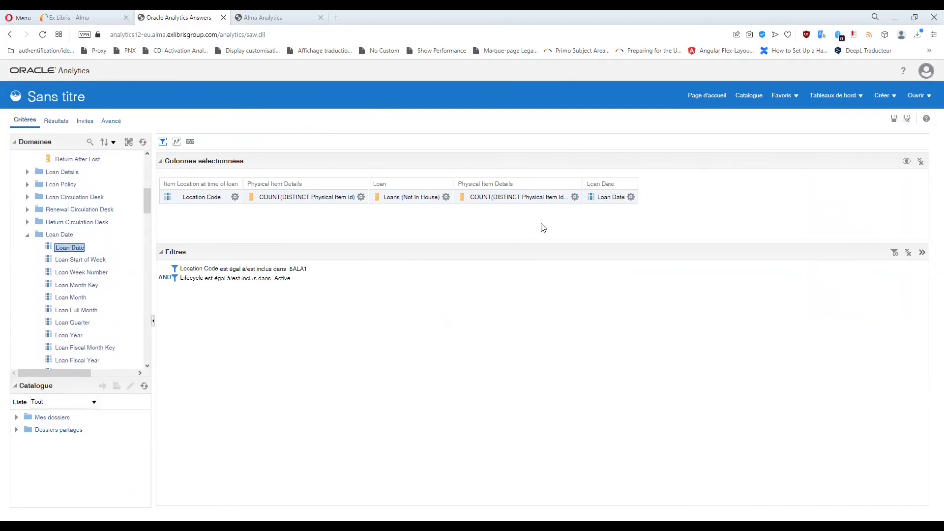
left_click(631, 197)
left_click(640, 253)
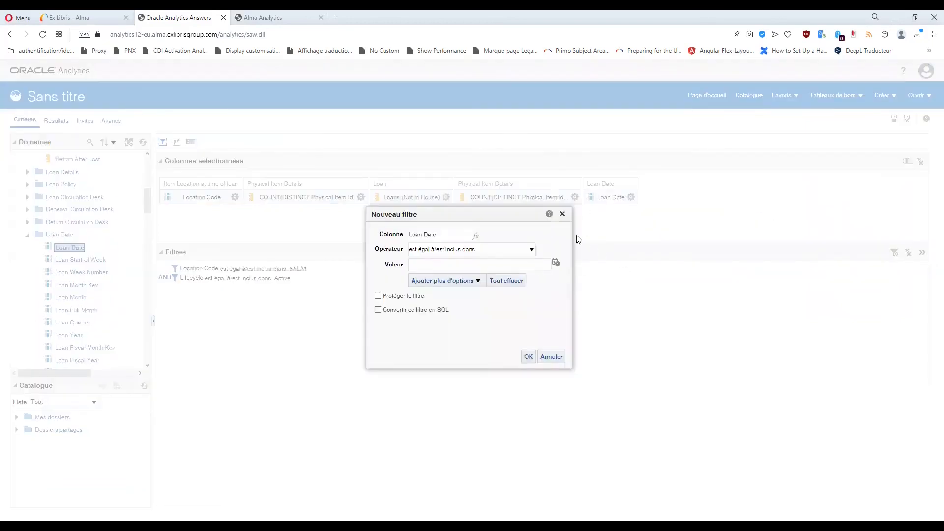
left_click(563, 213)
left_click(631, 197)
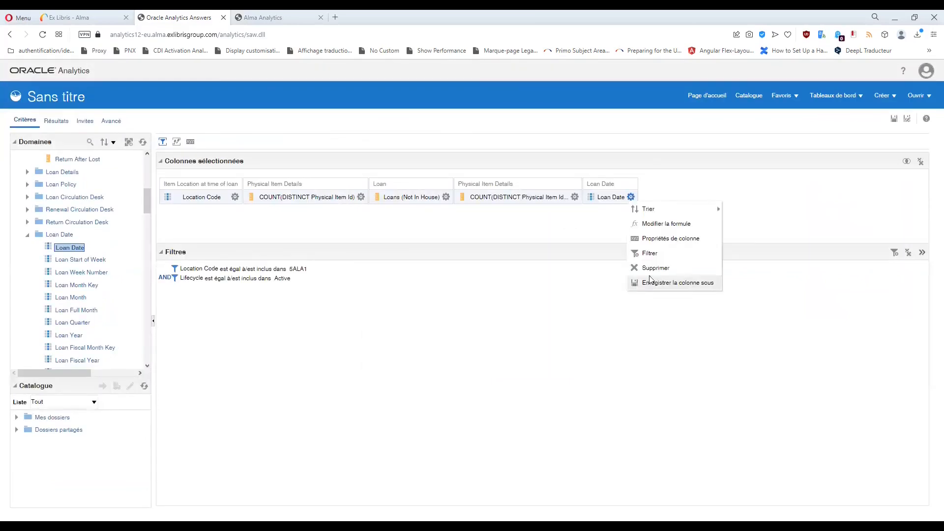
left_click(642, 268)
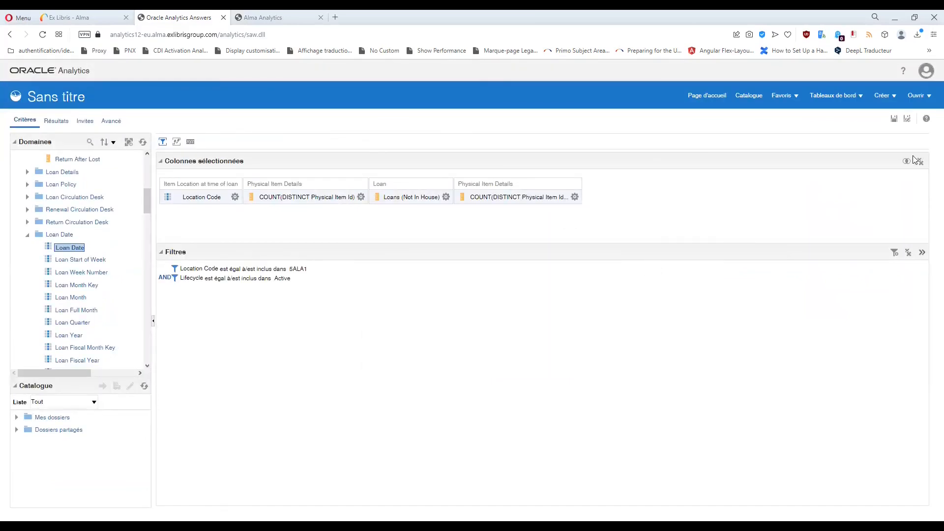
Save the analysis as Exercice-5_Fulfillment
left_click(906, 121)
type("Exercice-5_Fulfillment")
left_click(565, 392)
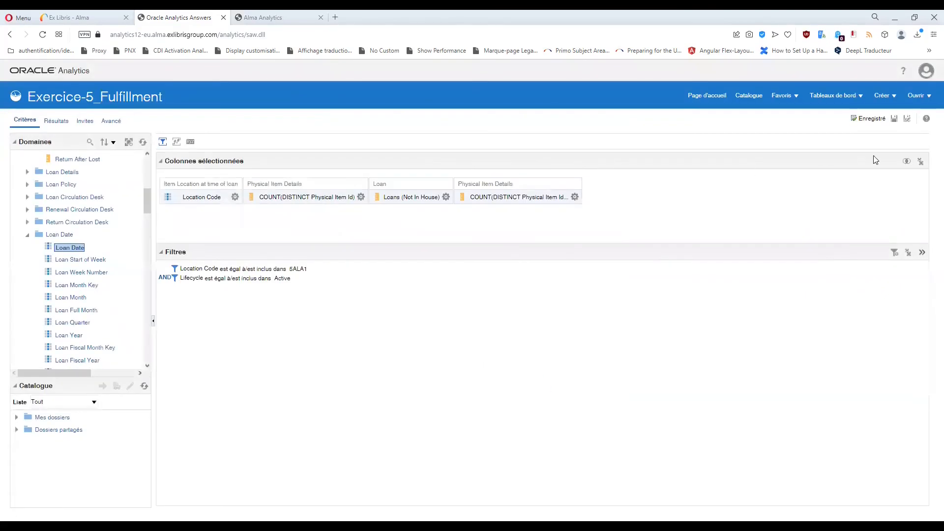
Create a new analysis on the Physical Items subject area and expand its Location folder
left_click(882, 96)
left_click(836, 131)
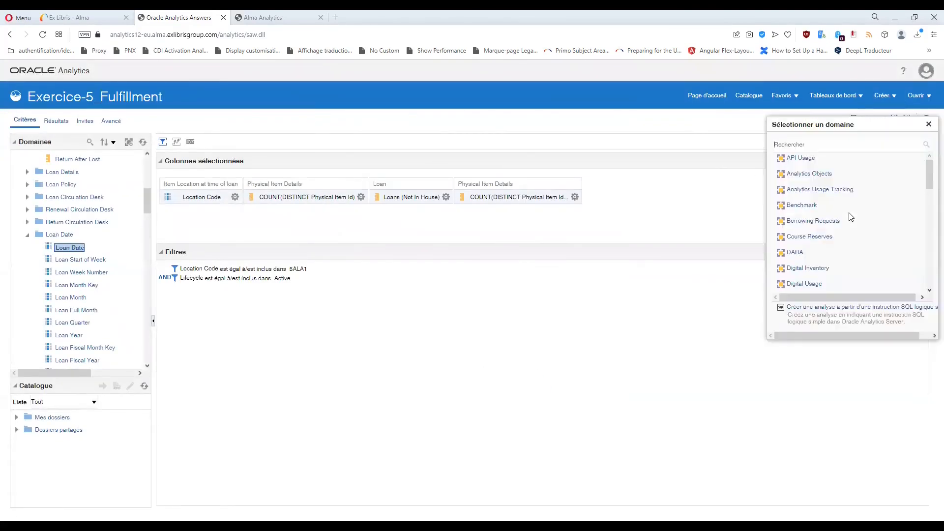
scroll(851, 226, "down", 2)
left_click(814, 209)
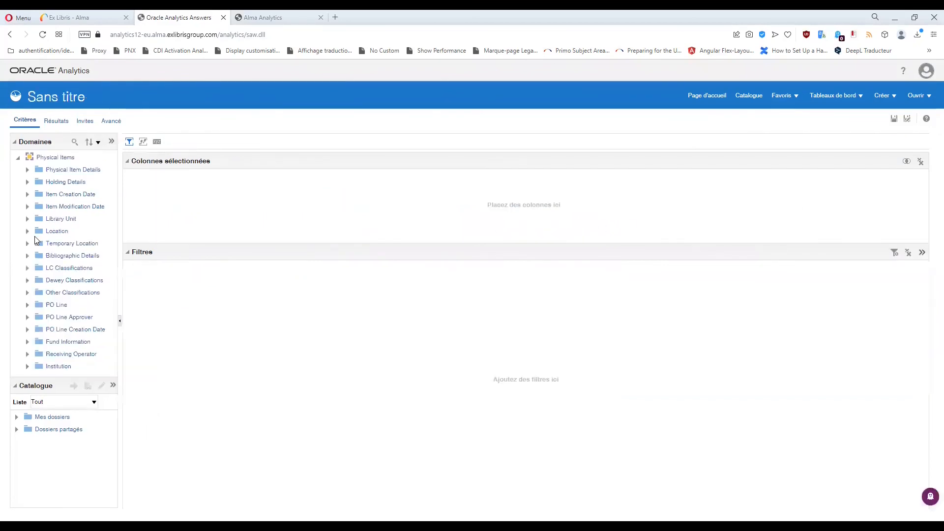
left_click(27, 230)
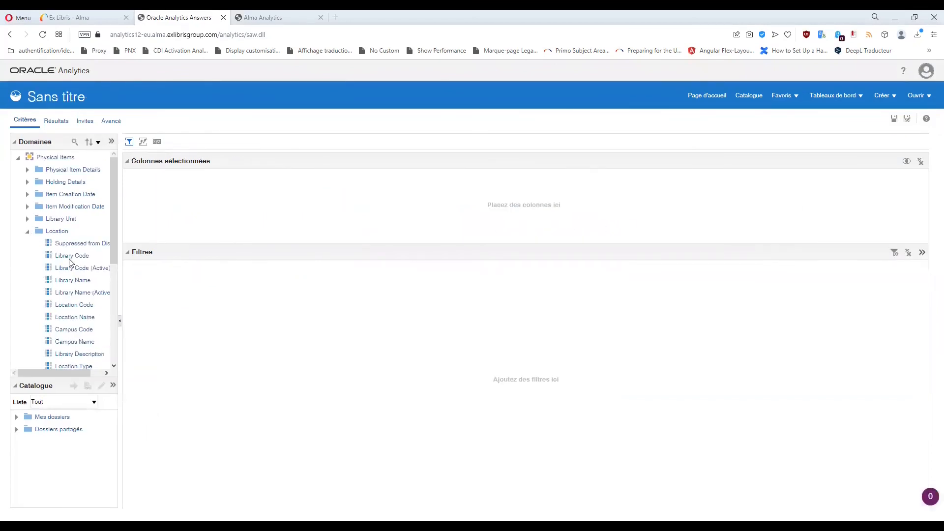
Add the Location Code column to the analysis and filter it to equal 5ALA1
scroll(70, 261, "down", 1)
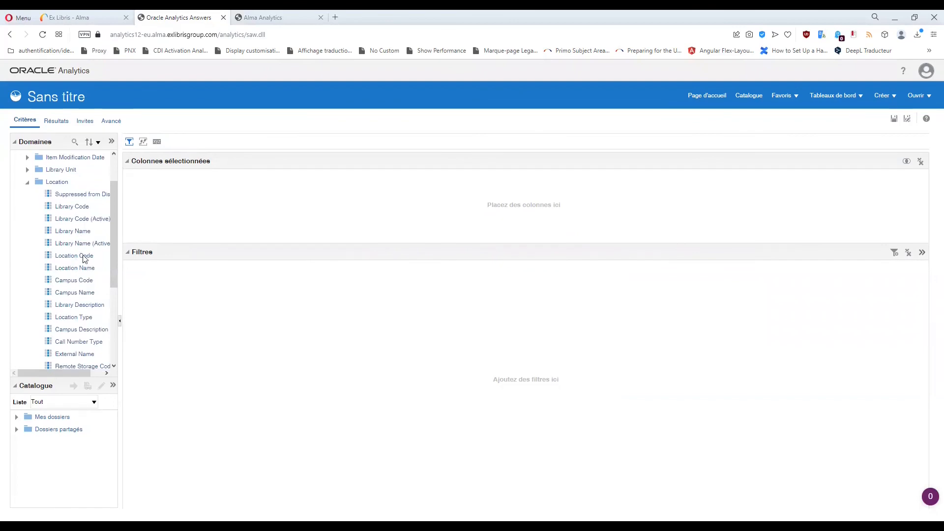
double_click(74, 256)
left_click(184, 197)
left_click(240, 254)
left_click(436, 264)
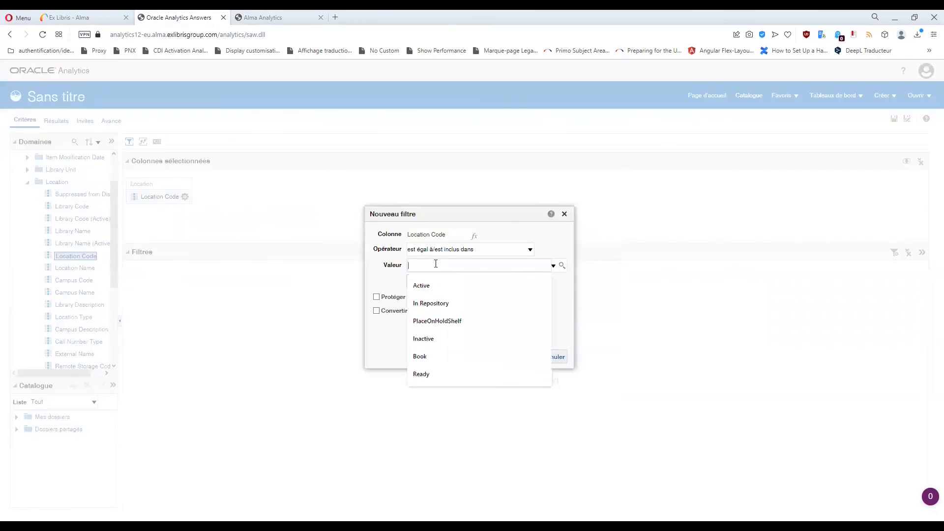
type("5ALA1")
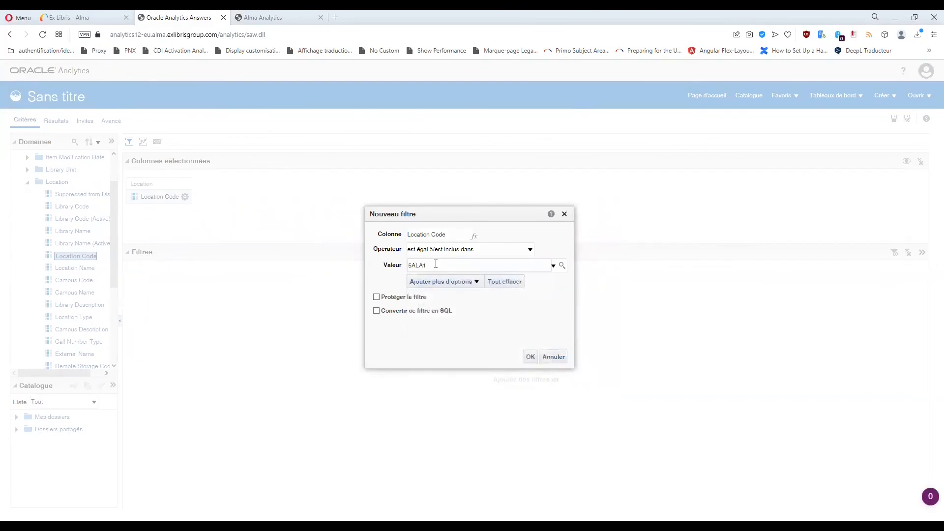
left_click(530, 356)
Add Num of Items (In Repository) from Physical Item Details and display the results
scroll(16, 251, "down", 3)
scroll(18, 216, "up", 5)
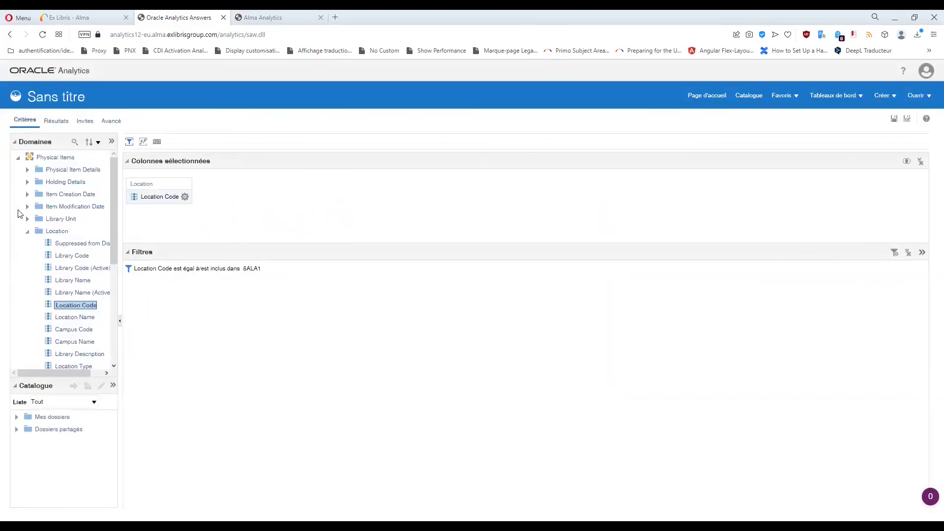
left_click(28, 170)
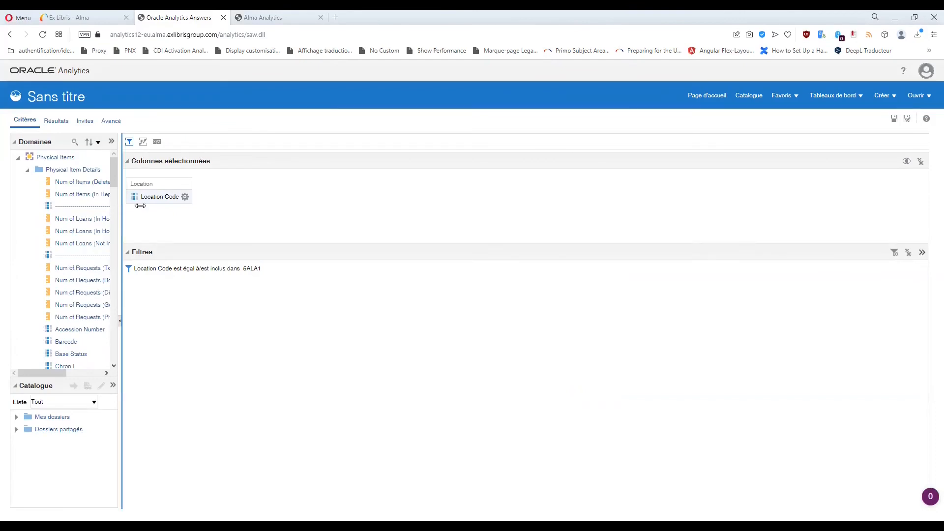
double_click(91, 195)
left_click(55, 121)
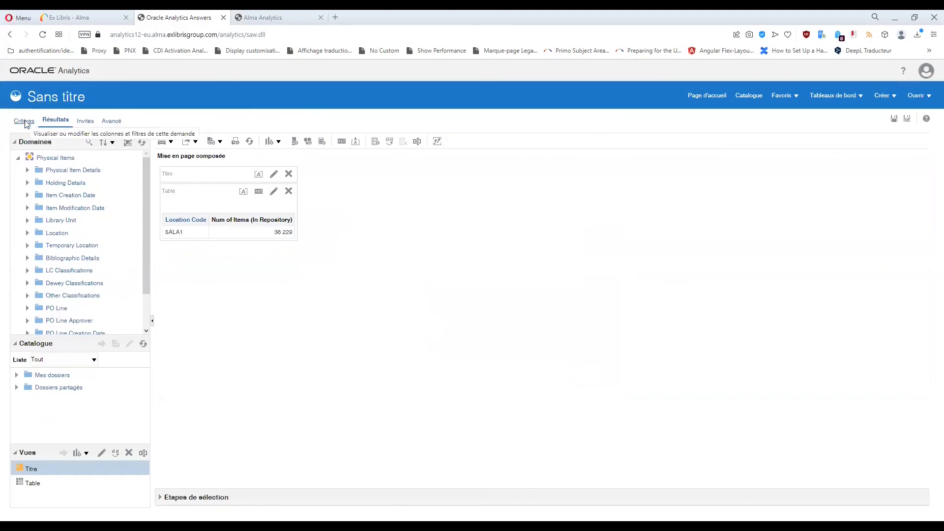
Return to the criteria and add the Num of Loans (Not In House) column twice
left_click(24, 121)
left_click(105, 246)
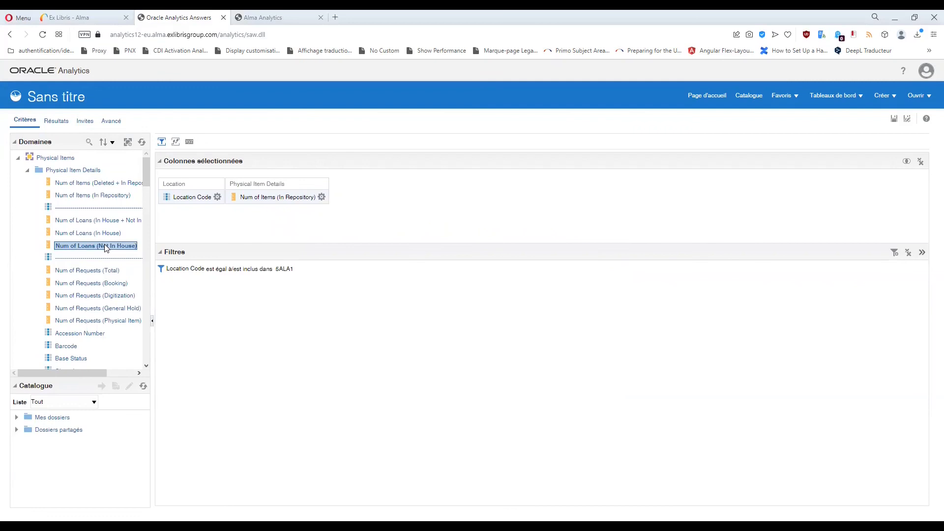
double_click(106, 247)
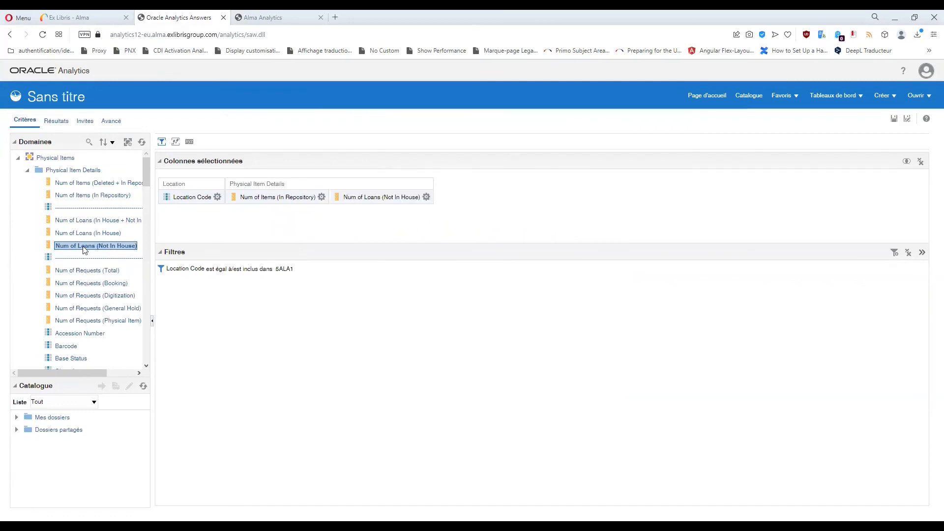
double_click(84, 251)
Copy the column formula of Num of Items (In Repository) and close its formula editor without changes
left_click(531, 196)
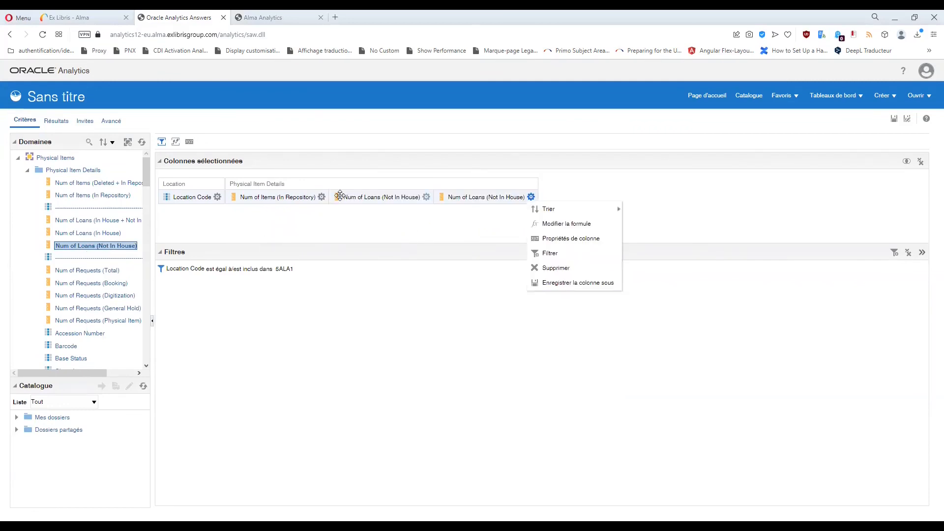
left_click(322, 197)
left_click(342, 226)
key("ctrl+c")
right_click(475, 221)
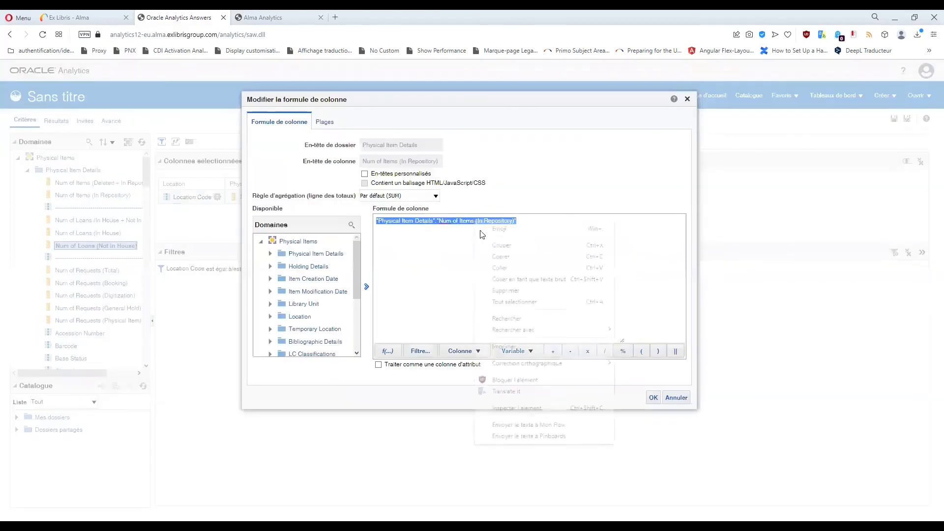
left_click(501, 256)
left_click(687, 99)
Change the second loans column's formula to Num of Items (In Repository) divided by Num of Loans (Not In House), and display the results
left_click(531, 196)
left_click(566, 227)
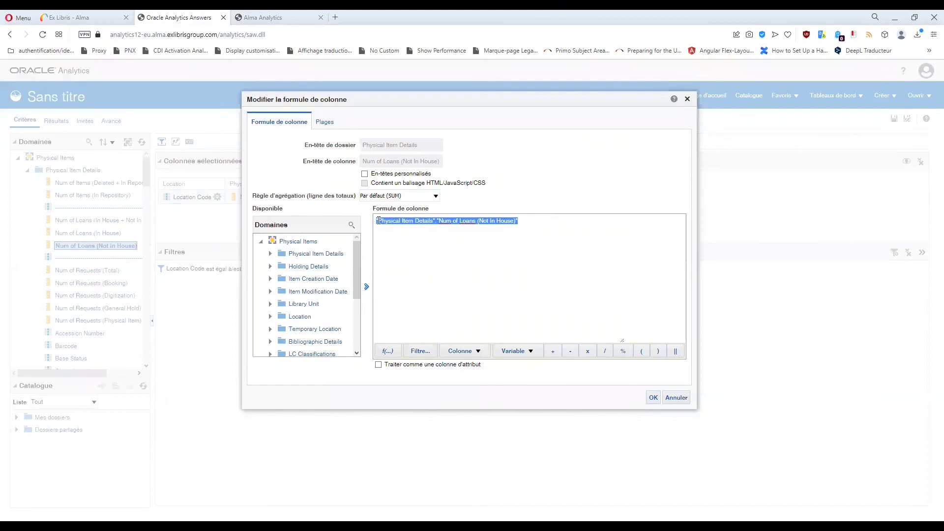
left_click(377, 219)
key("ctrl+v")
type("/")
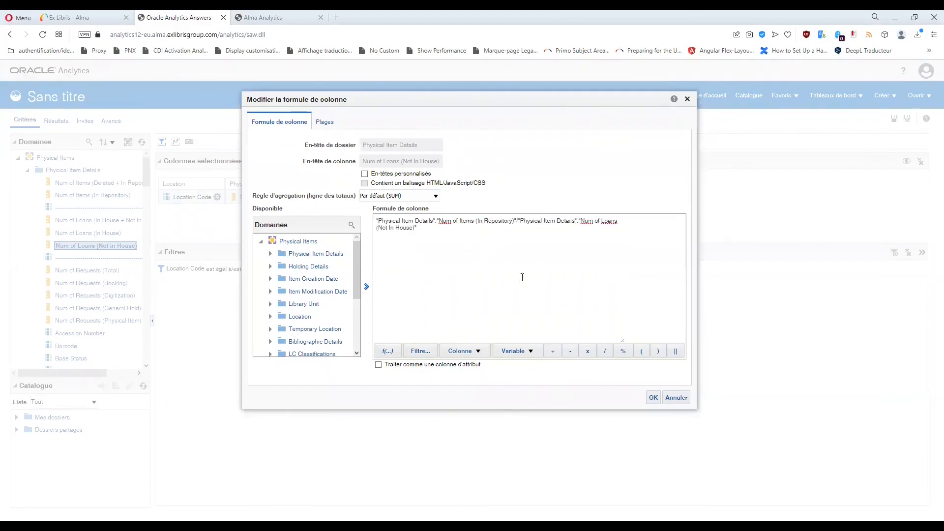
left_click(653, 397)
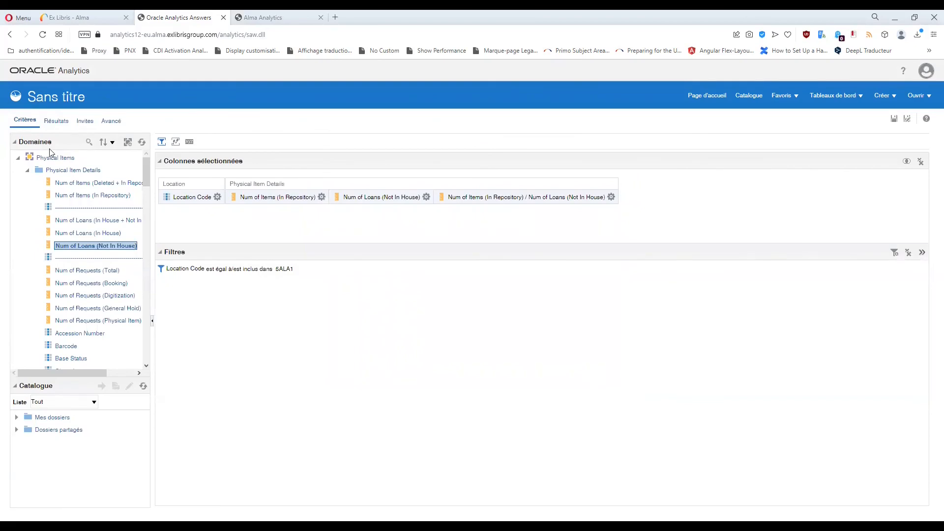
left_click(56, 121)
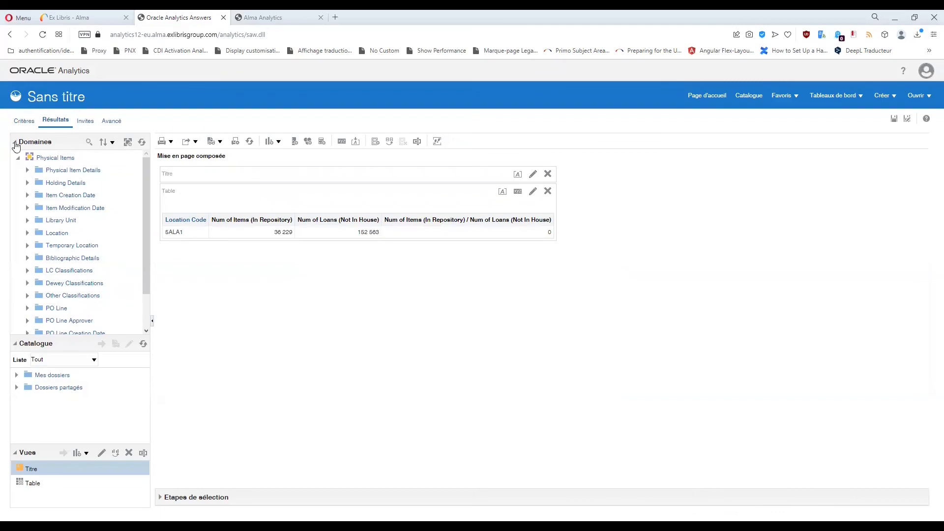
Override the items-to-loans ratio column's default data format to show two decimals, and display the results
left_click(24, 122)
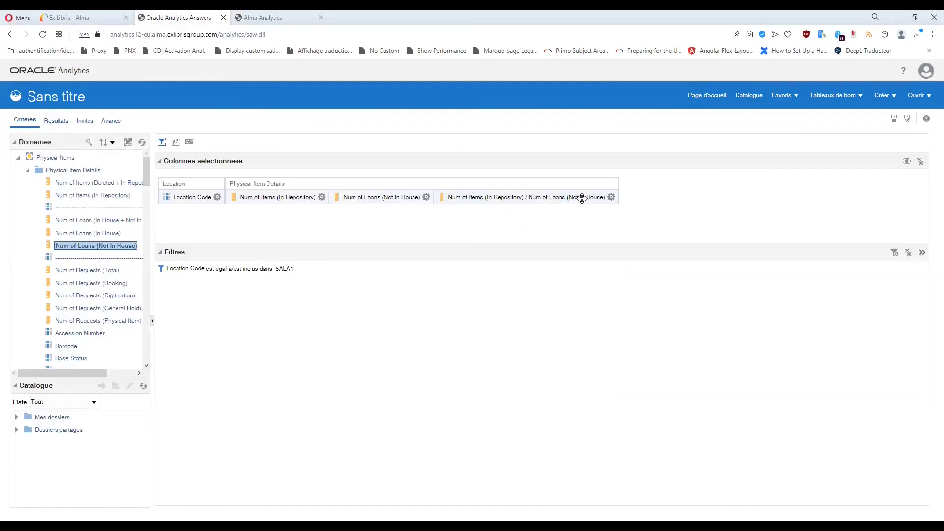
left_click(611, 197)
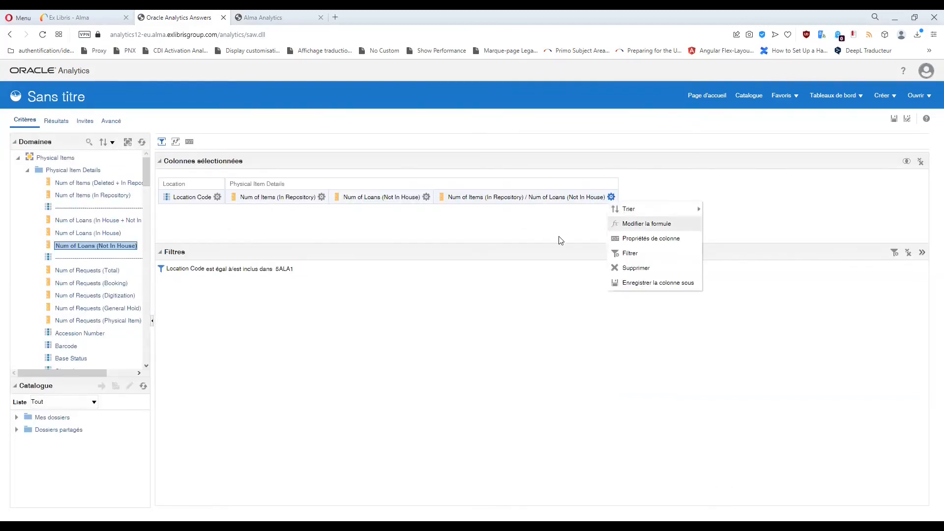
left_click(650, 238)
left_click(440, 122)
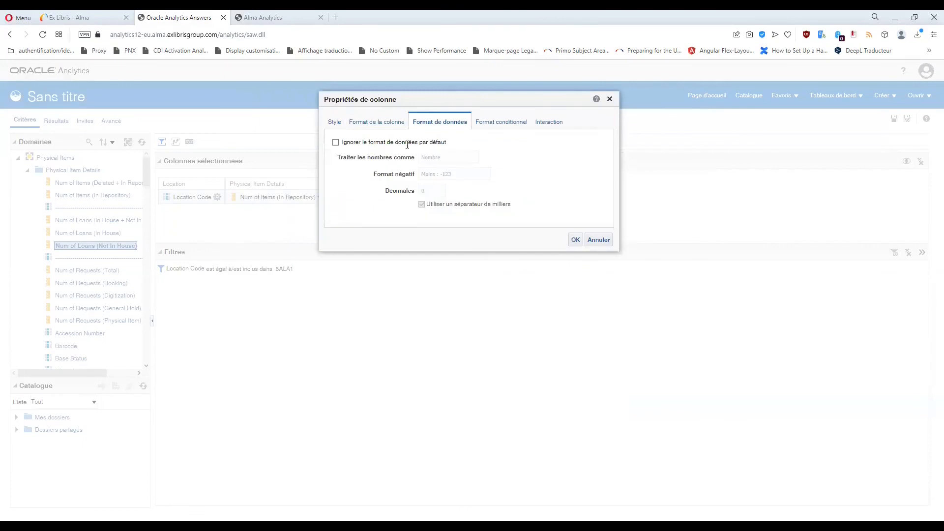
left_click(336, 142)
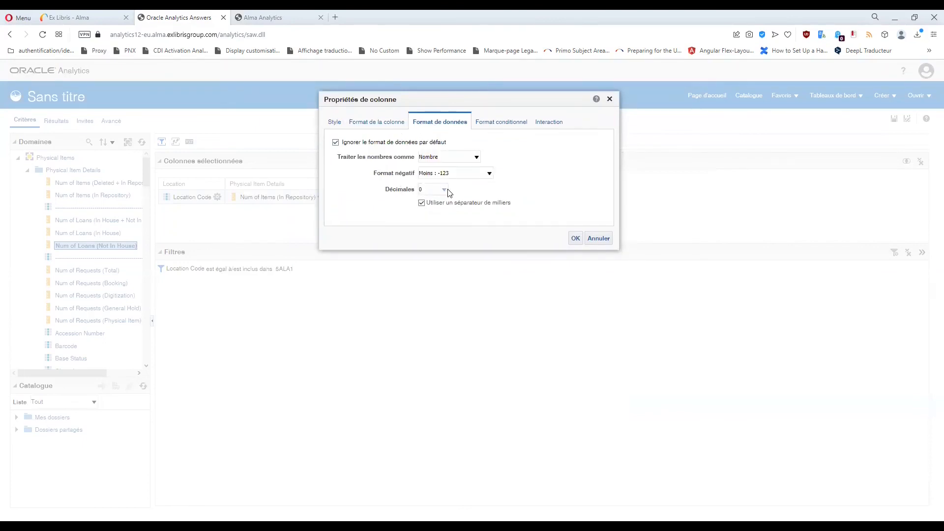
left_click(444, 189)
left_click(433, 212)
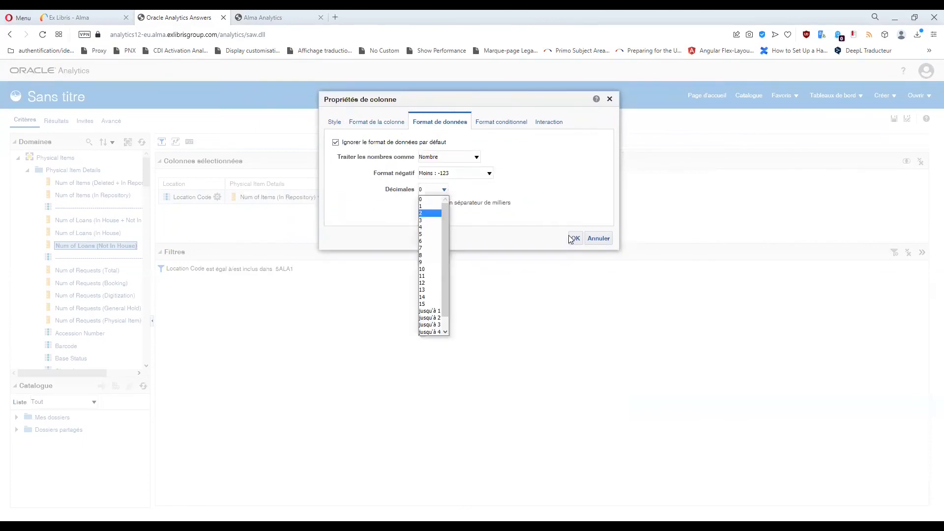
left_click(575, 239)
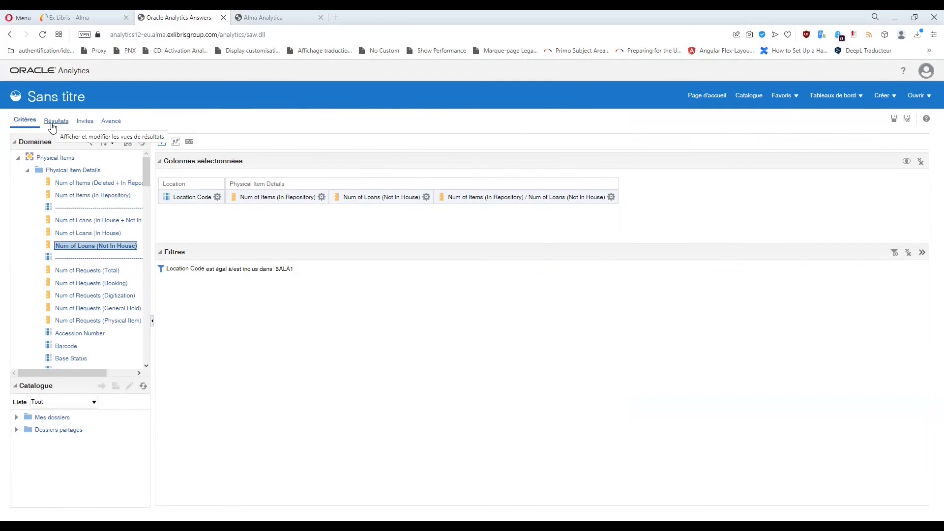
left_click(53, 122)
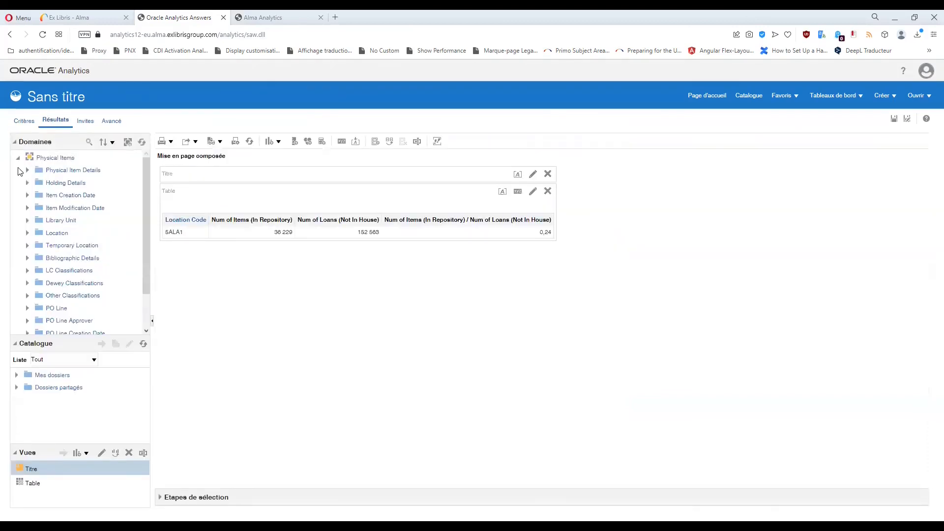